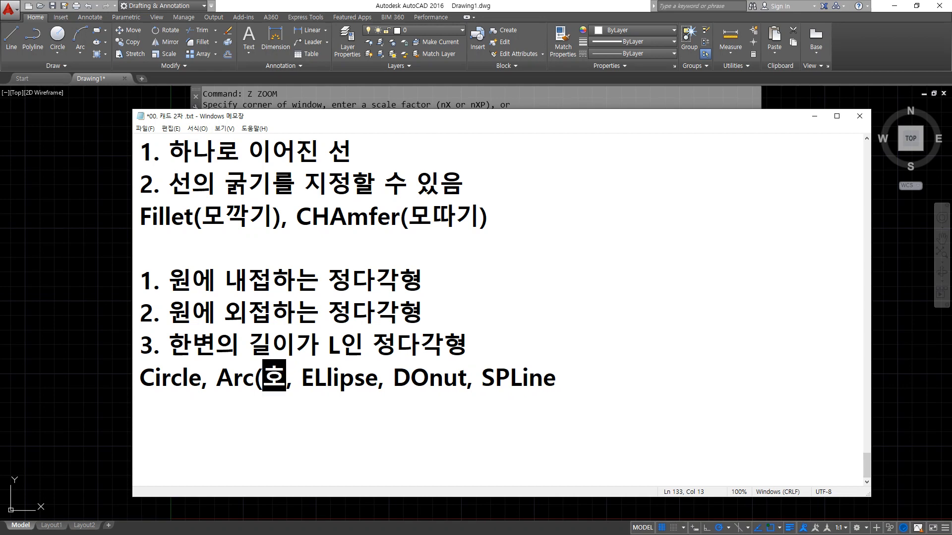
- Add the Korean translation "(타원)" directly after ELlipse in the command list of the notes
{"action": "key", "text": "Right"}
{"action": "key", "text": "Right"}
{"action": "key", "text": "Right"}
{"action": "key", "text": "Right"}
{"action": "key", "text": "Right"}
{"action": "key", "text": "Right"}
{"action": "key", "text": "Right"}
{"action": "key", "text": "Right"}
{"action": "key", "text": "Right"}
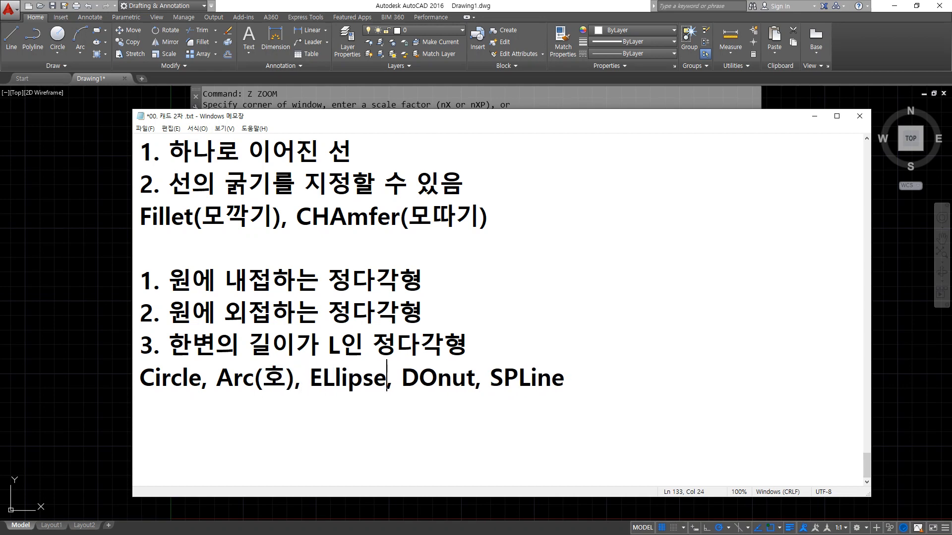
{"action": "type", "text": "(타우"}
{"action": "type", "text": "원)_"}
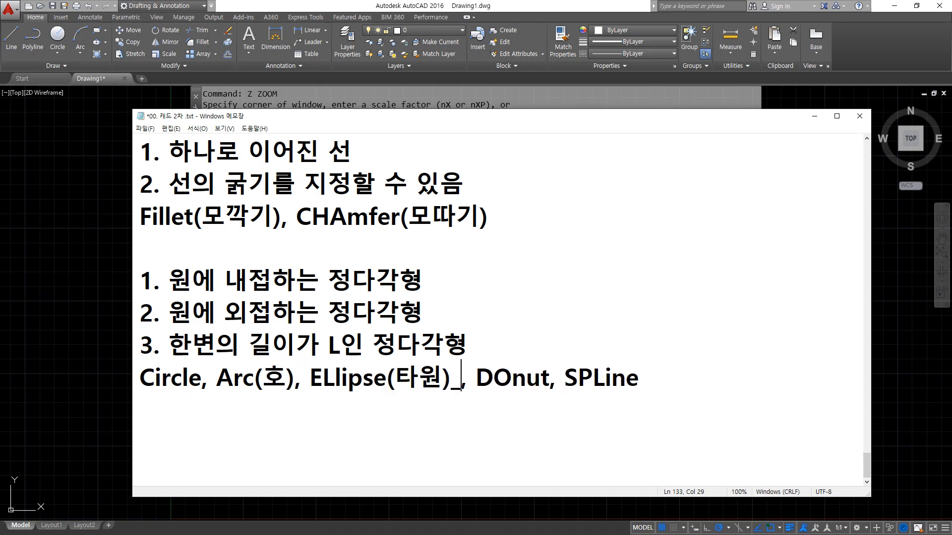
{"action": "key", "text": "BackSpace"}
- Add the Korean translation "(도넛)" directly after DOnut in the same line
{"action": "key", "text": "Right"}
{"action": "key", "text": "Right"}
{"action": "key", "text": "Right"}
{"action": "key", "text": "Right"}
{"action": "key", "text": "Right"}
{"action": "key", "text": "Right"}
{"action": "key", "text": "Right"}
{"action": "key", "text": "Right"}
{"action": "key", "text": "Right"}
{"action": "key", "text": "Right"}
{"action": "key", "text": "Left"}
{"action": "key", "text": "Left"}
{"action": "key", "text": "Left"}
{"action": "type", "text": "(도"}
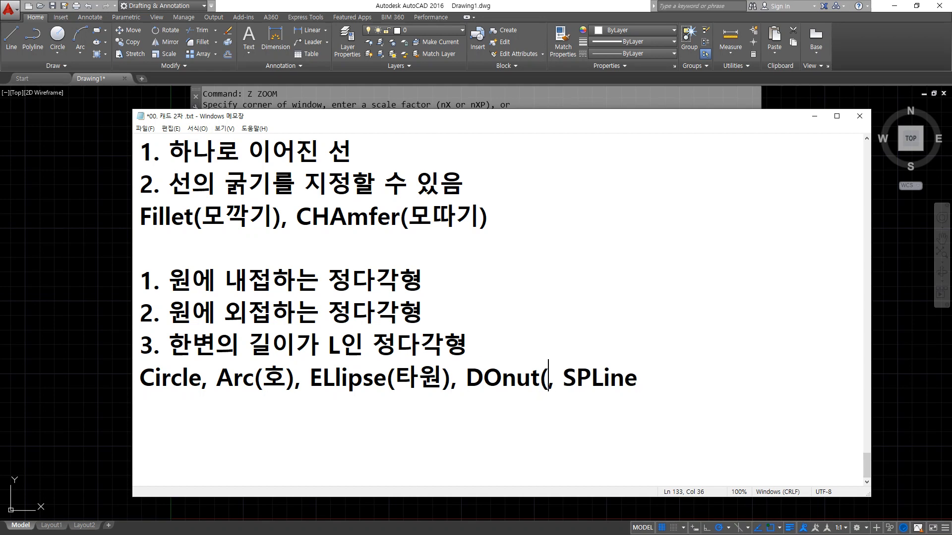
{"action": "type", "text": "넛)"}
- Add the Korean translation "(곡선)" after SPLine at the end of the line
{"action": "key", "text": "End"}
{"action": "type", "text": "("}
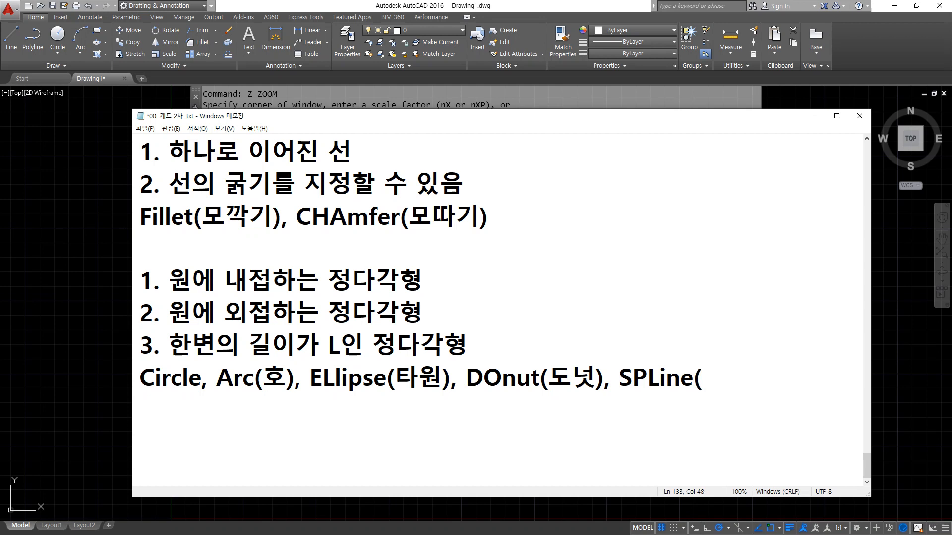
{"action": "type", "text": "고곡선)"}
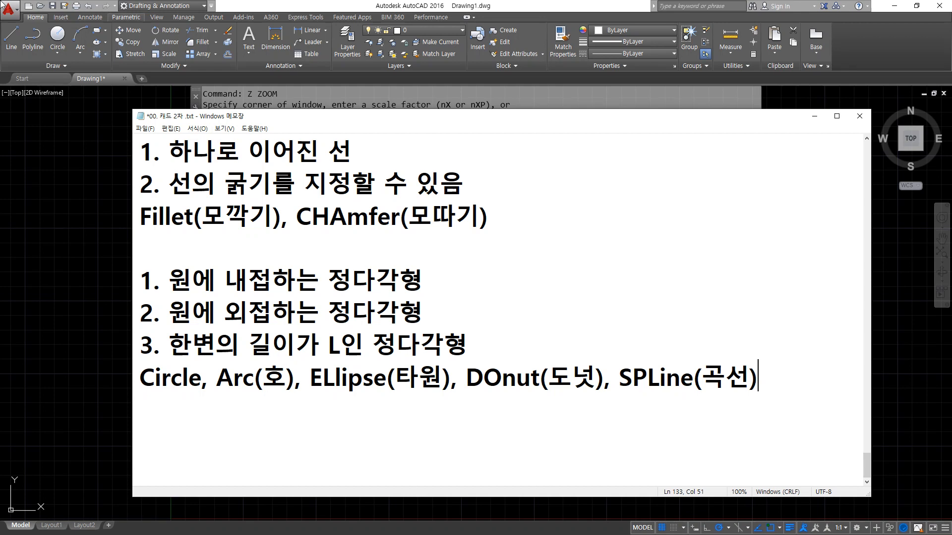
- Switch to the AutoCAD drawing
{"action": "left_click", "coordinate": [108, 209]}
{"action": "mouse_move", "coordinate": [312, 210]}
{"action": "left_mouse_down"}
{"action": "mouse_move", "coordinate": [303, 225]}
{"action": "mouse_move", "coordinate": [302, 215]}
{"action": "left_mouse_up"}
{"action": "mouse_move", "coordinate": [300, 182]}
{"action": "left_mouse_down"}
{"action": "mouse_move", "coordinate": [267, 190]}
{"action": "mouse_move", "coordinate": [305, 279]}
{"action": "mouse_move", "coordinate": [367, 214]}
{"action": "mouse_move", "coordinate": [291, 171]}
{"action": "left_mouse_up"}
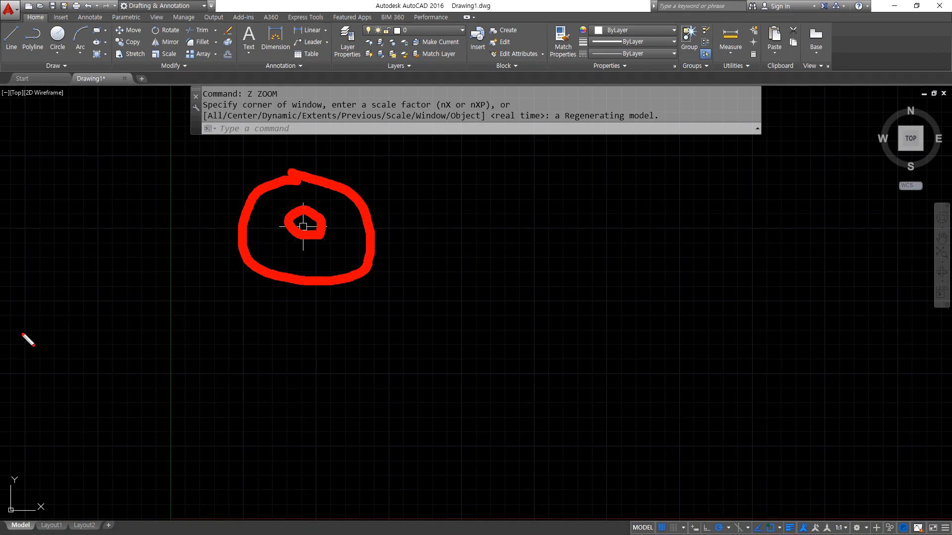
{"action": "mouse_move", "coordinate": [309, 310]}
{"action": "left_mouse_down"}
{"action": "mouse_move", "coordinate": [307, 230]}
{"action": "mouse_move", "coordinate": [290, 253]}
{"action": "mouse_move", "coordinate": [323, 251]}
{"action": "left_mouse_up"}
{"action": "mouse_move", "coordinate": [427, 178]}
{"action": "left_mouse_down"}
{"action": "mouse_move", "coordinate": [370, 195]}
{"action": "mouse_move", "coordinate": [387, 207]}
{"action": "left_mouse_up"}
{"action": "key", "text": "Escape"}
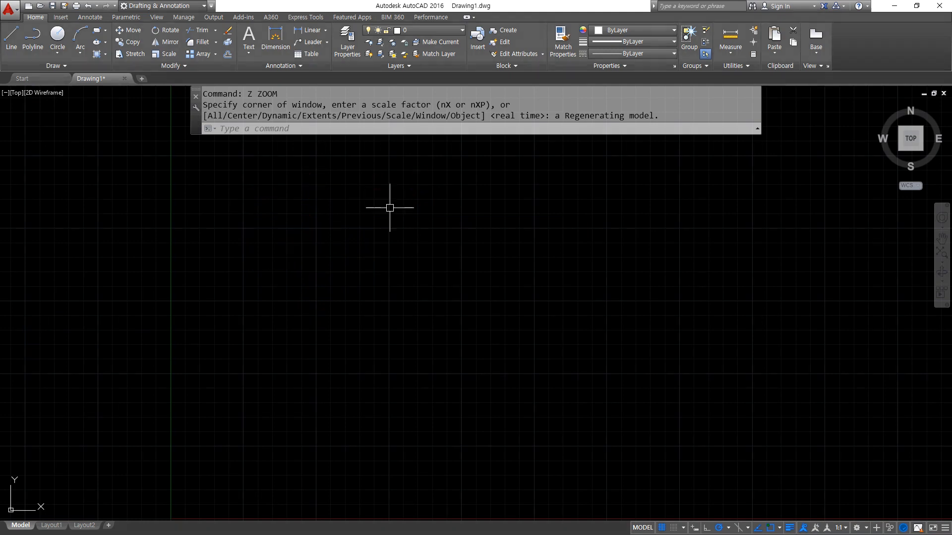
{"action": "type", "text": "do"}
{"action": "key", "text": "Return"}
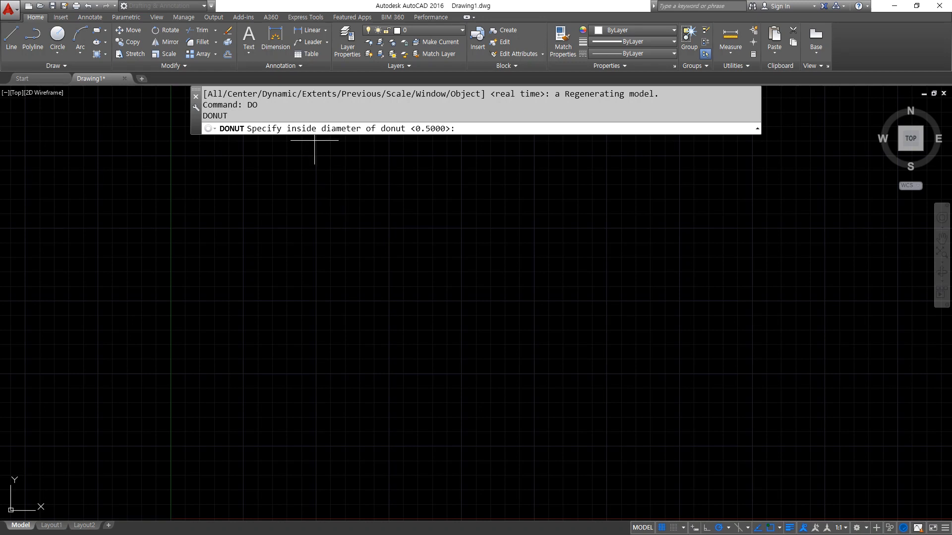
{"action": "key", "text": "super+plus"}
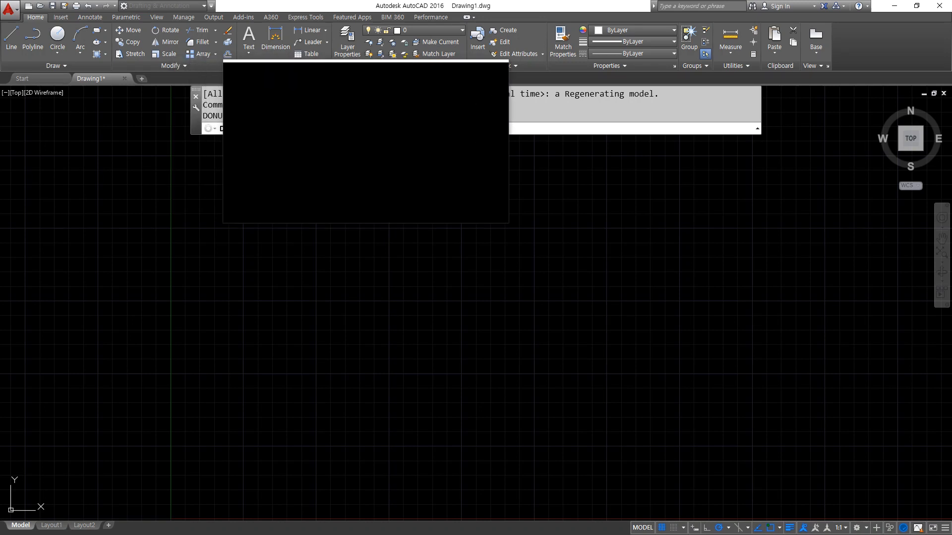
{"action": "key", "text": "Escape"}
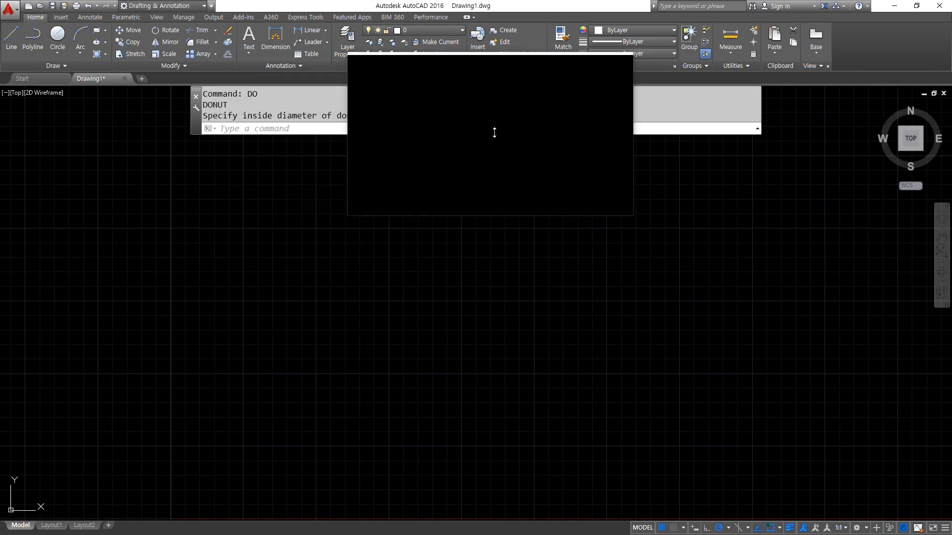
- Place eight donuts with inside diameter 30 and outside diameter 50 across the empty drawing area
{"action": "key", "text": "Return"}
{"action": "key", "text": "super+Escape"}
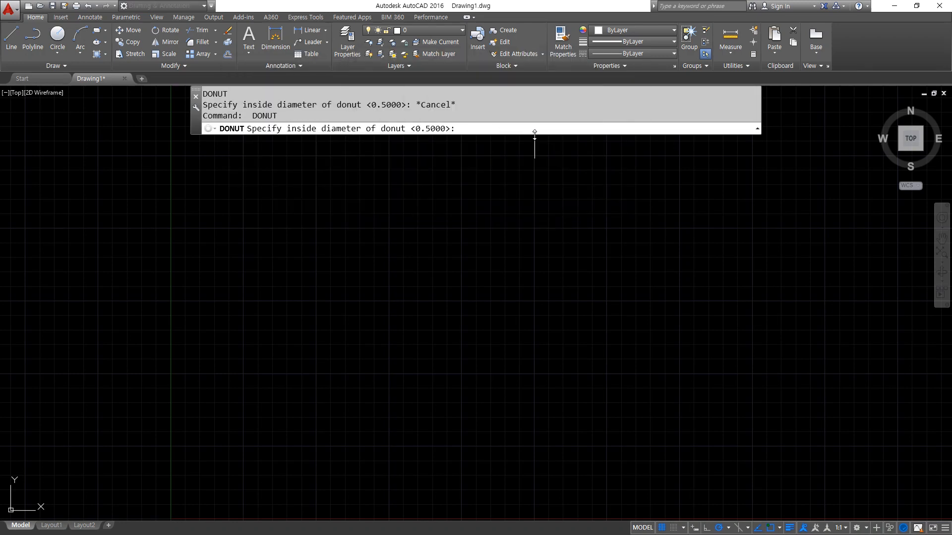
{"action": "type", "text": "30"}
{"action": "key", "text": "Return"}
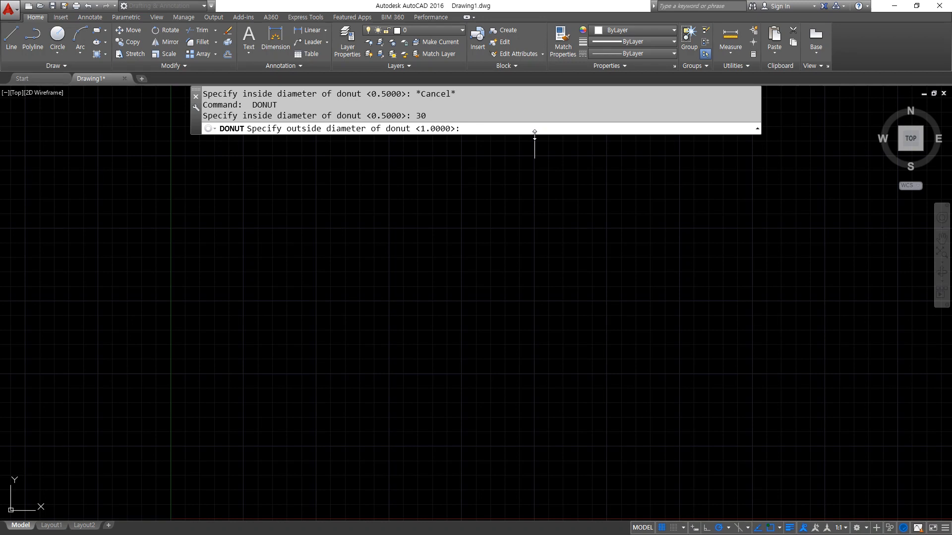
{"action": "type", "text": "50"}
{"action": "key", "text": "Return"}
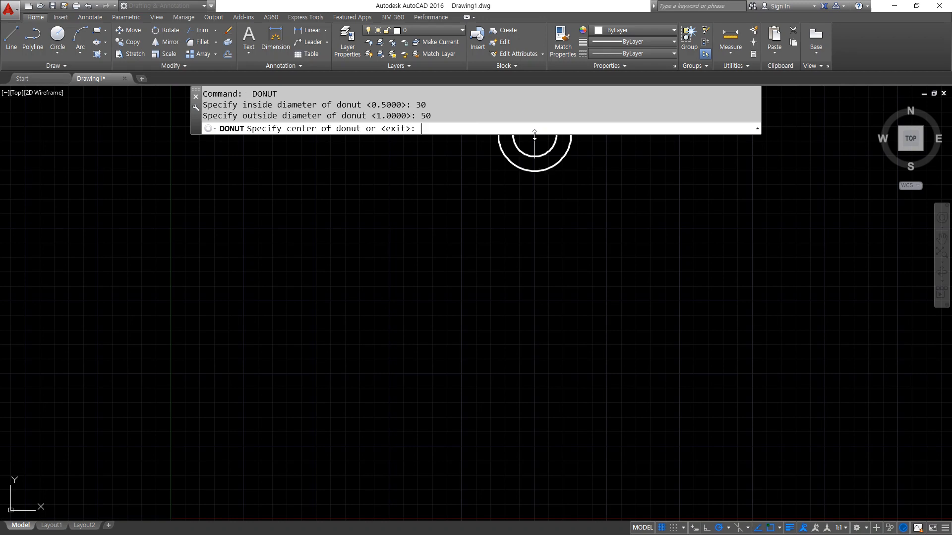
{"action": "left_click", "coordinate": [249, 247]}
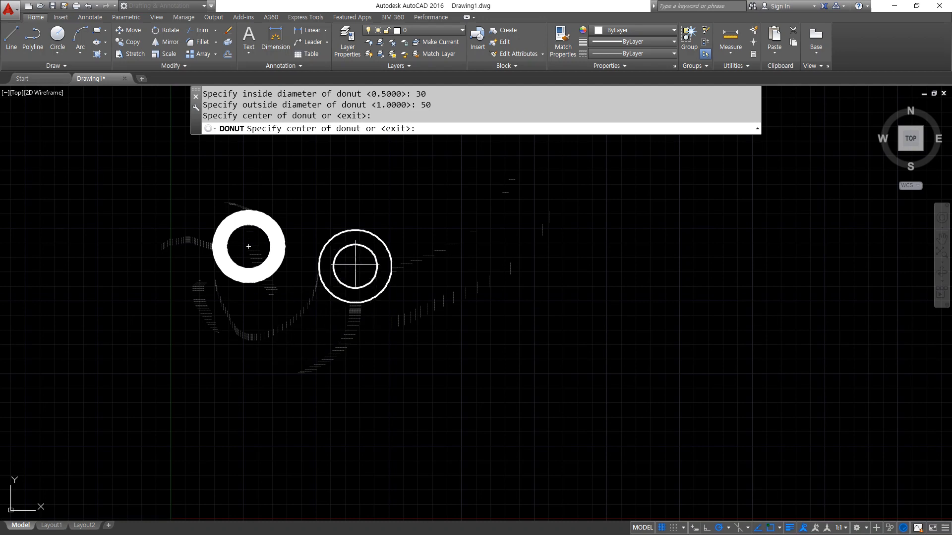
{"action": "left_click", "coordinate": [358, 249]}
{"action": "left_click", "coordinate": [491, 252]}
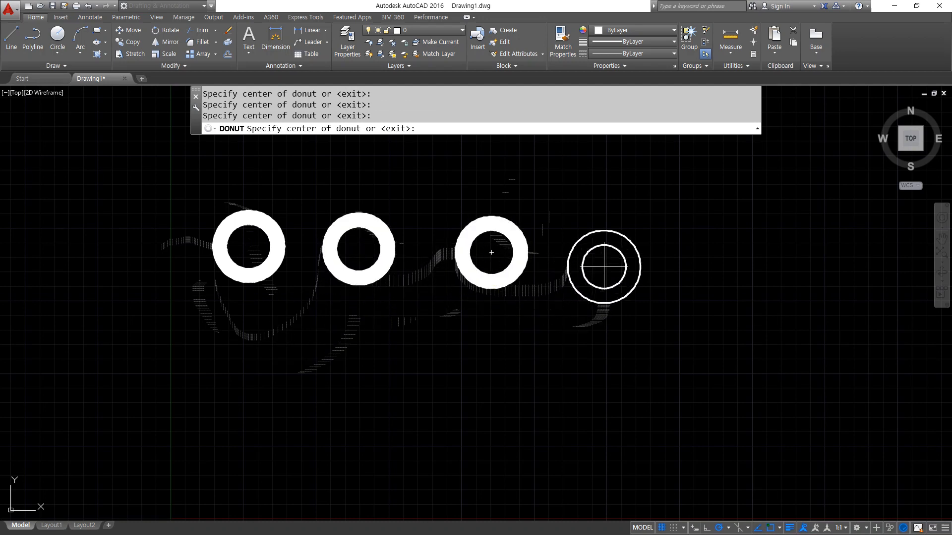
{"action": "left_click", "coordinate": [606, 261]}
{"action": "left_click", "coordinate": [538, 360]}
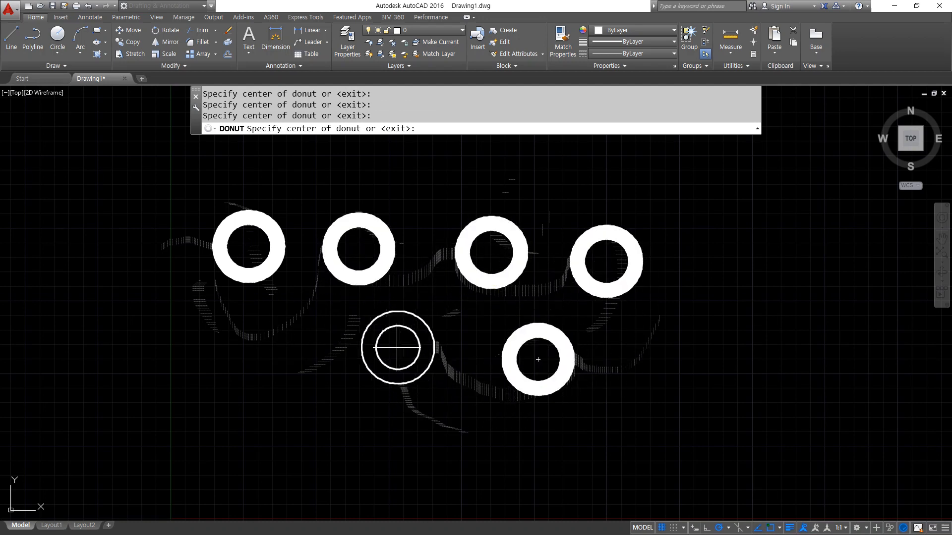
{"action": "left_click", "coordinate": [359, 344]}
{"action": "left_click", "coordinate": [461, 445]}
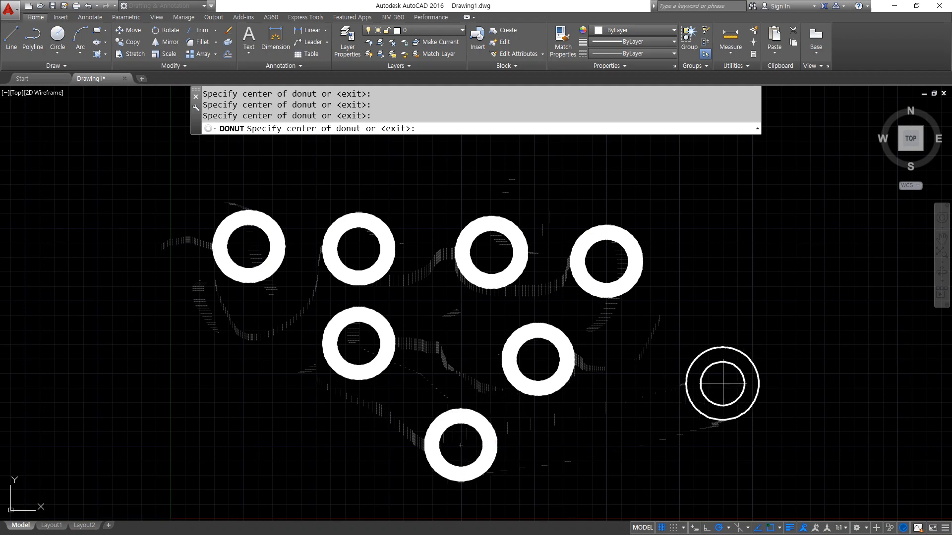
{"action": "left_click", "coordinate": [741, 361]}
{"action": "key", "text": "Return"}
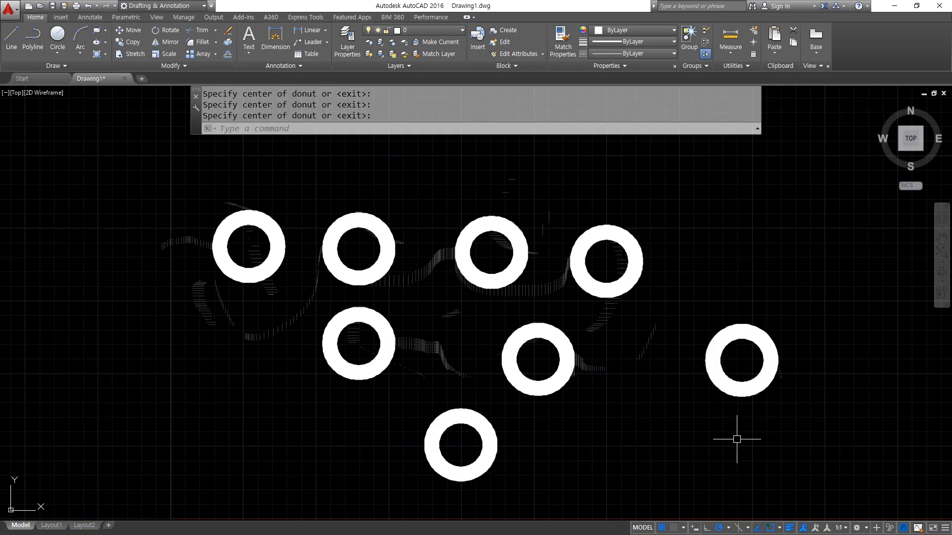
- Place a row of four donuts in empty space, entering inside diameter 50 and outside diameter 30
{"action": "scroll", "coordinate": [208, 361], "scroll_direction": "down", "scroll_amount": 4}
{"action": "middle_click_drag", "start_coordinate": [523, 344], "coordinate": [461, 342]}
{"action": "type", "text": "do"}
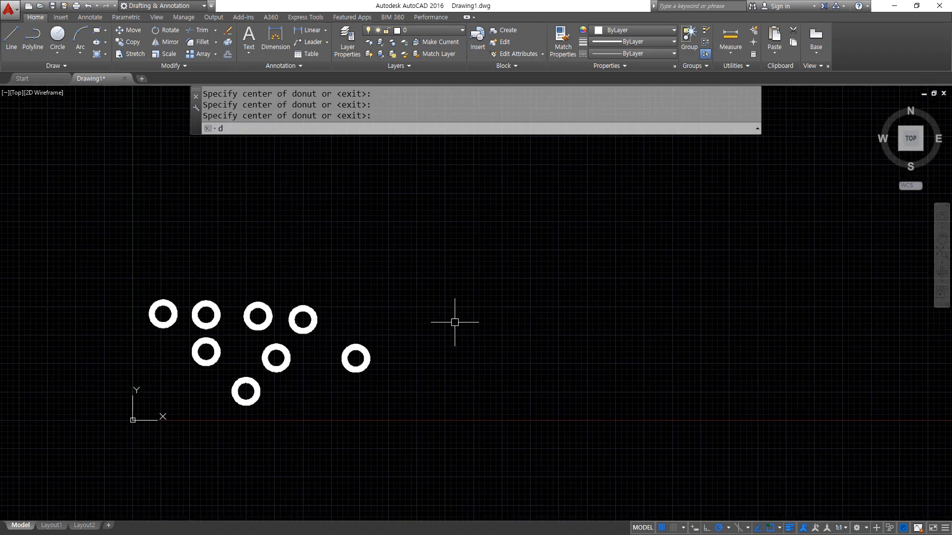
{"action": "key", "text": "Return"}
{"action": "scroll", "coordinate": [496, 242], "scroll_direction": "up", "scroll_amount": 2}
{"action": "scroll", "coordinate": [496, 242], "scroll_direction": "up", "scroll_amount": 2}
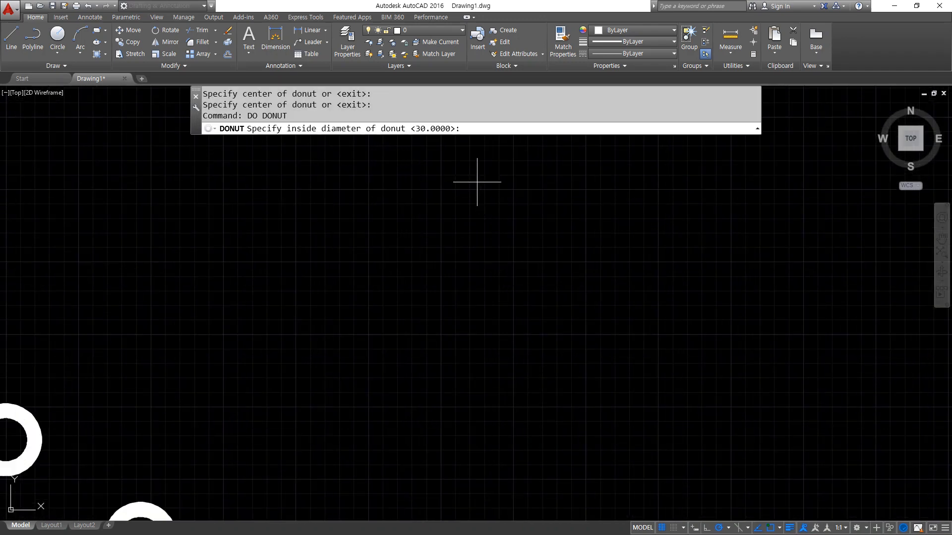
{"action": "type", "text": "50"}
{"action": "key", "text": "Return"}
{"action": "type", "text": "30"}
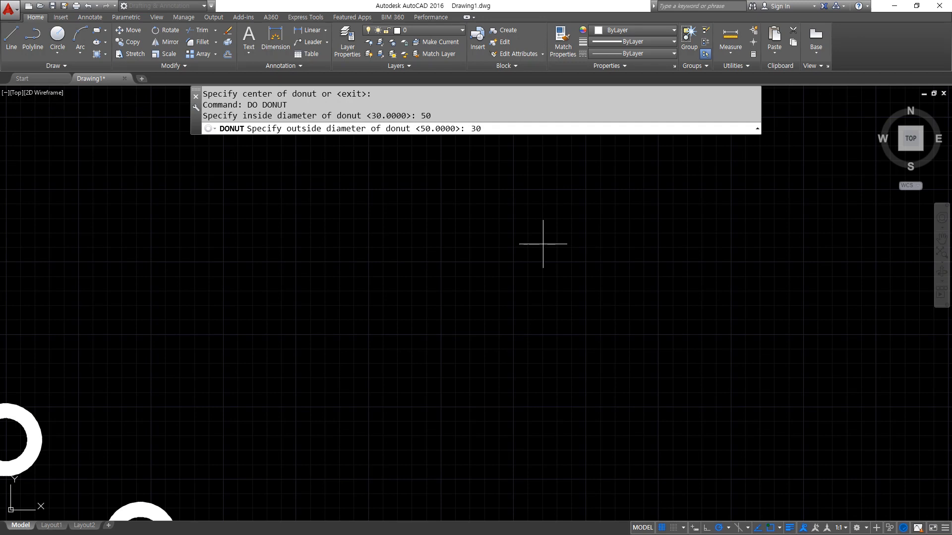
{"action": "key", "text": "Return"}
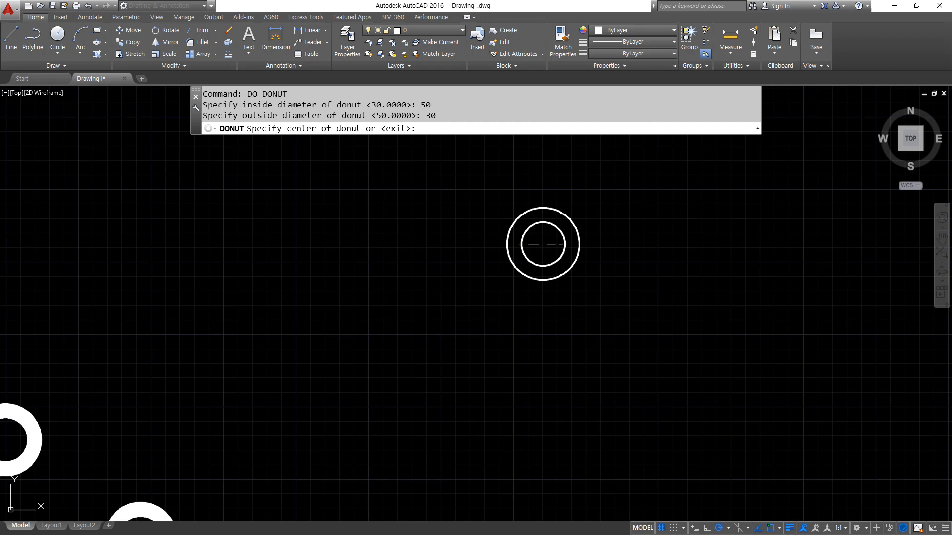
{"action": "left_click", "coordinate": [174, 295]}
{"action": "left_click", "coordinate": [274, 294]}
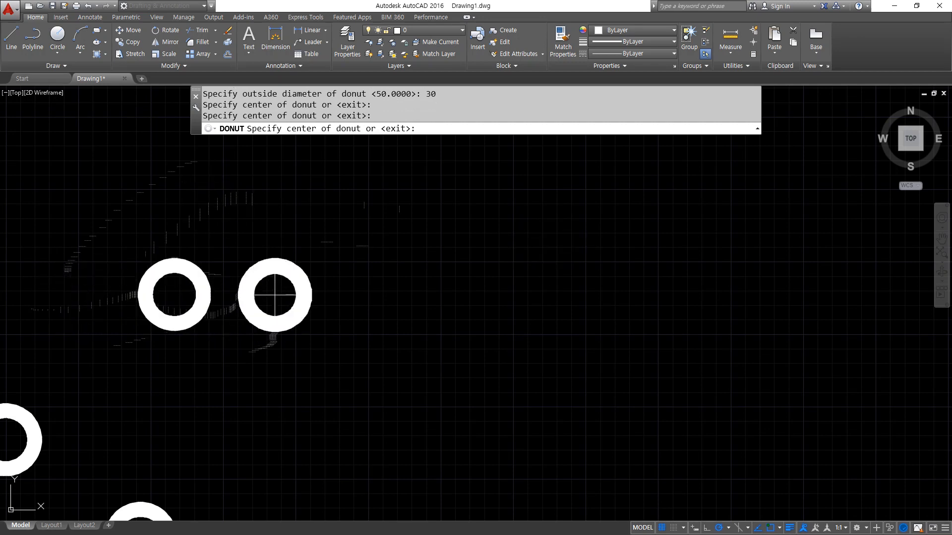
{"action": "left_click", "coordinate": [378, 301]}
{"action": "left_click", "coordinate": [495, 310]}
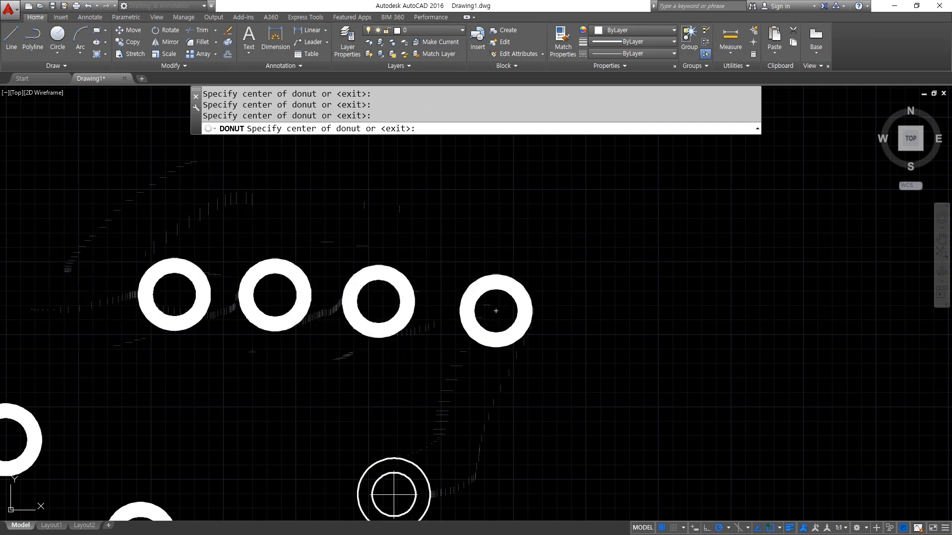
{"action": "key", "text": "Return"}
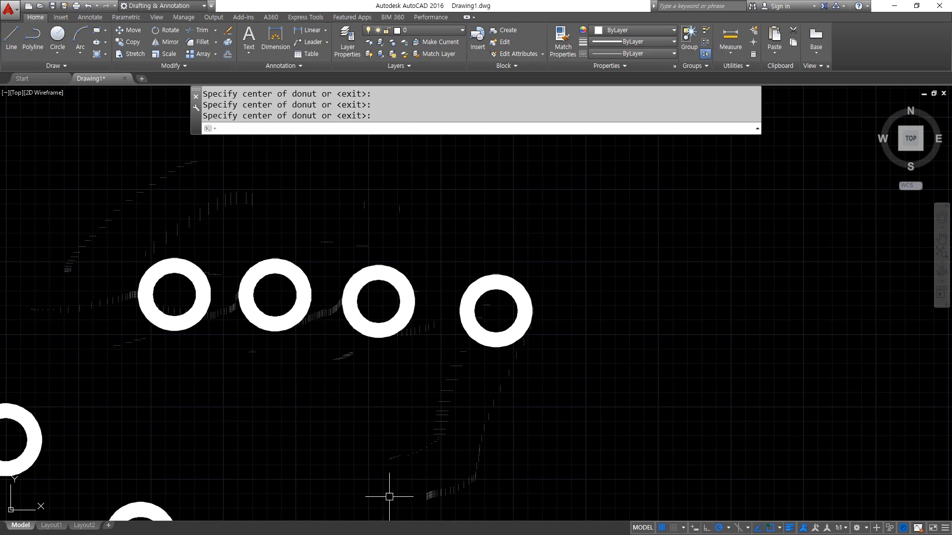
- Place three donuts with inside and outside diameters both 50 in a row below the previous four
{"action": "key", "text": "Return"}
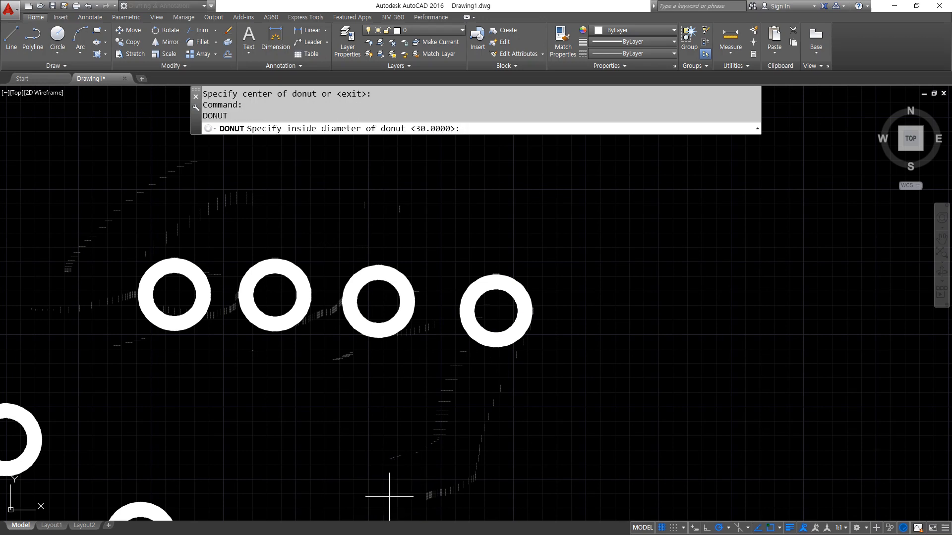
{"action": "type", "text": "50"}
{"action": "key", "text": "Return"}
{"action": "type", "text": "50"}
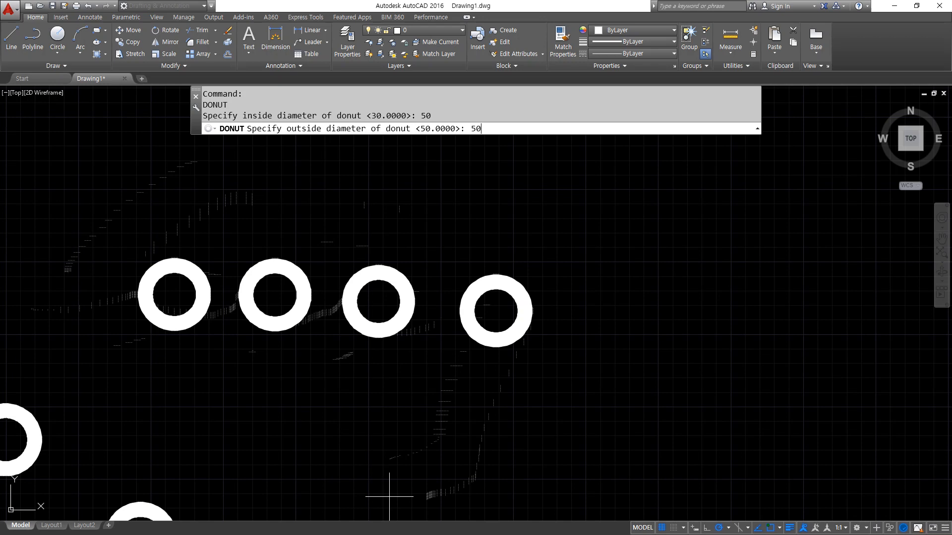
{"action": "key", "text": "Return"}
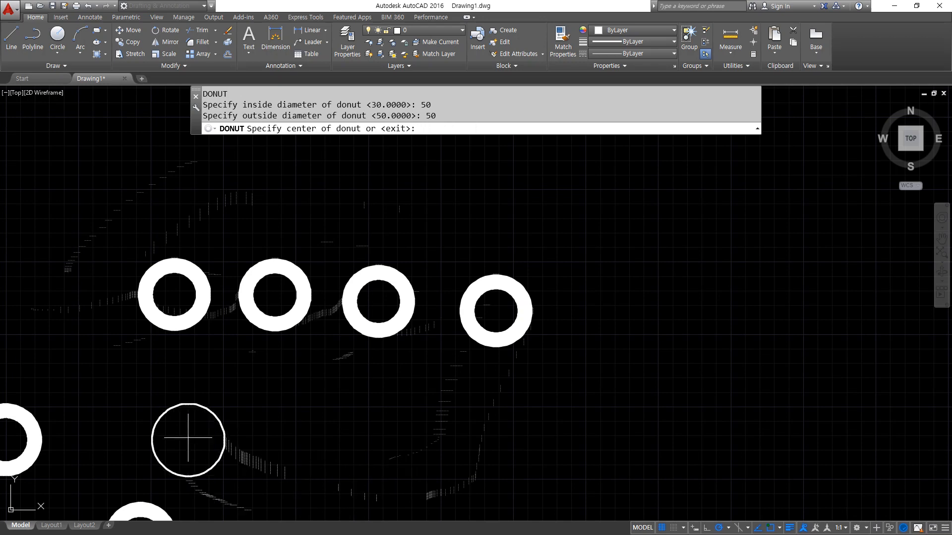
{"action": "left_click", "coordinate": [201, 409]}
{"action": "left_click", "coordinate": [356, 436]}
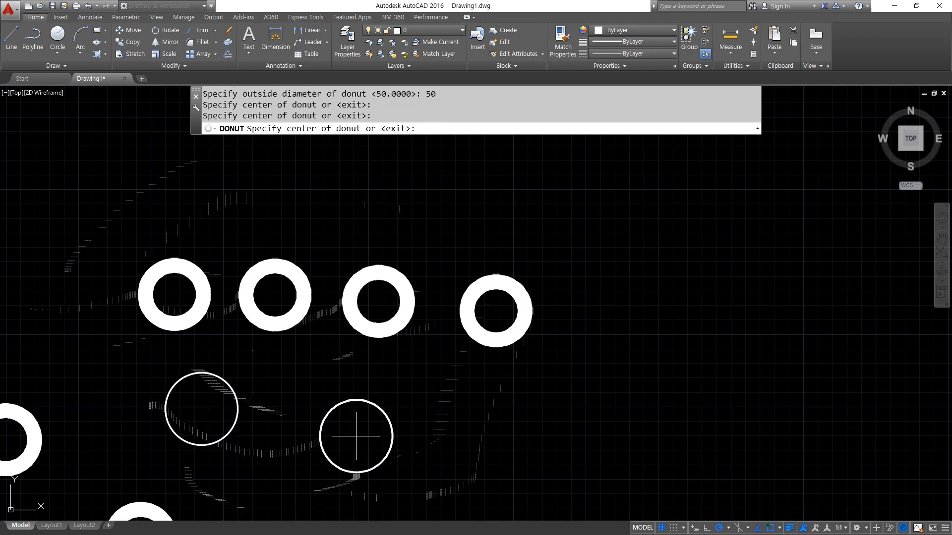
{"action": "left_click", "coordinate": [492, 438]}
{"action": "key", "text": "Return"}
- Place five filled donuts with inside diameter 0 and outside diameter 30 beside the existing rows
{"action": "key", "text": "Return"}
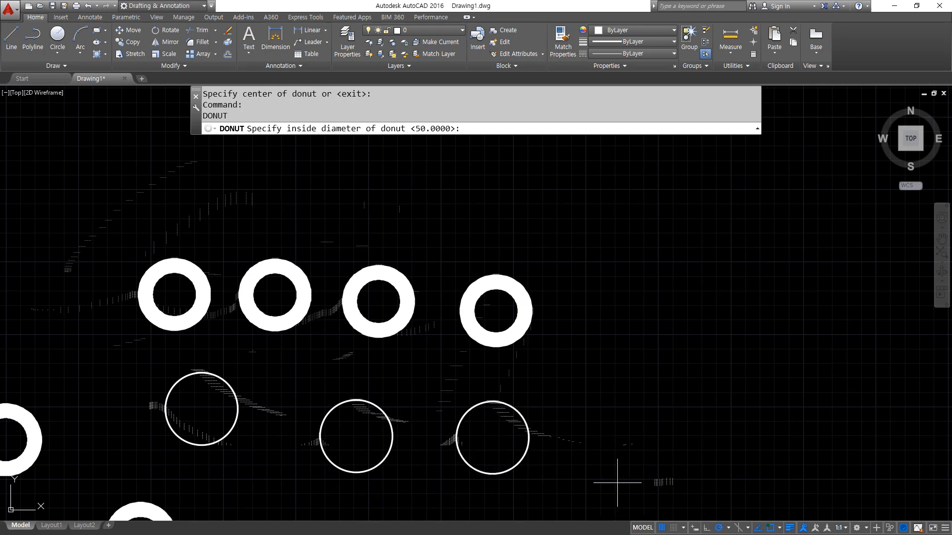
{"action": "type", "text": "0"}
{"action": "key", "text": "Return"}
{"action": "type", "text": "30"}
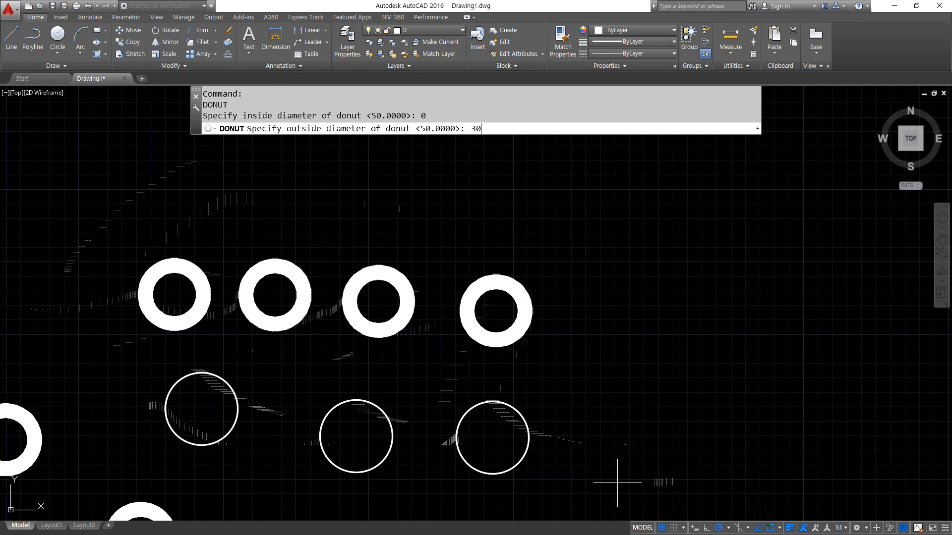
{"action": "key", "text": "Return"}
{"action": "left_click", "coordinate": [570, 303]}
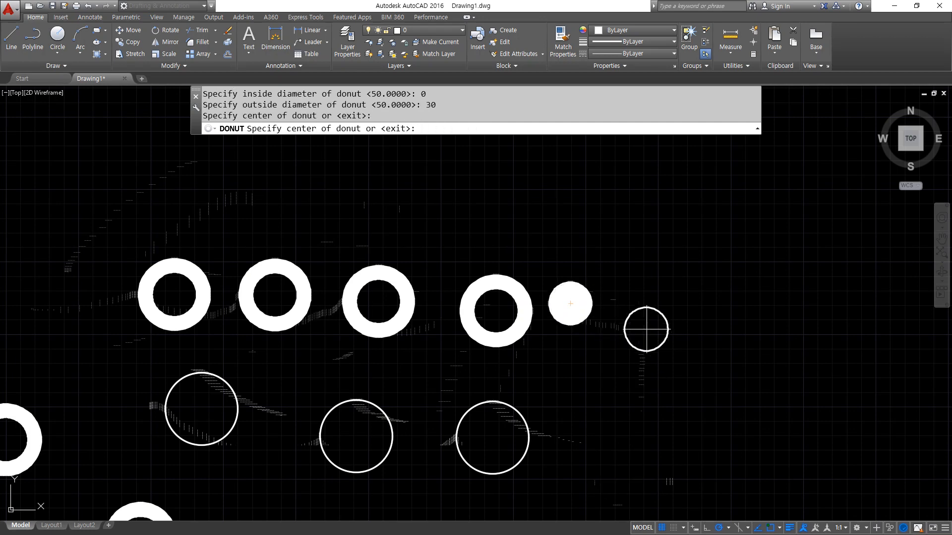
{"action": "left_click", "coordinate": [654, 321]}
{"action": "left_click", "coordinate": [742, 320]}
{"action": "left_click", "coordinate": [686, 426]}
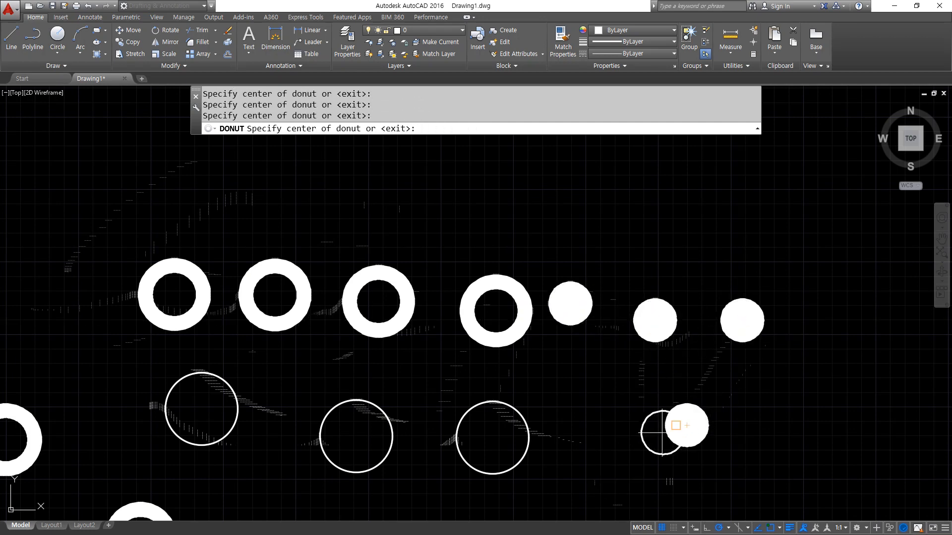
{"action": "left_click", "coordinate": [614, 425]}
{"action": "key", "text": "Return"}
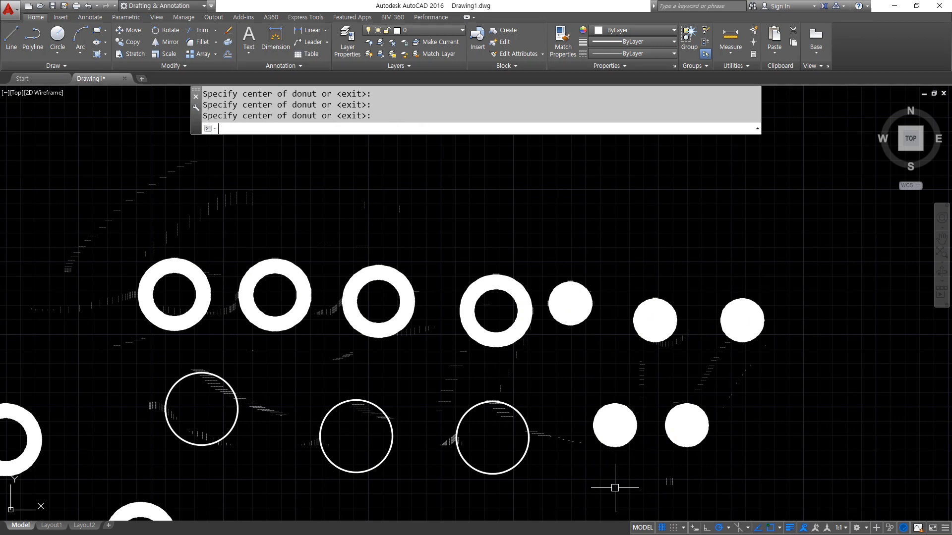
- Switch back to the notes in Notepad
{"action": "key", "text": "alt+Tab"}
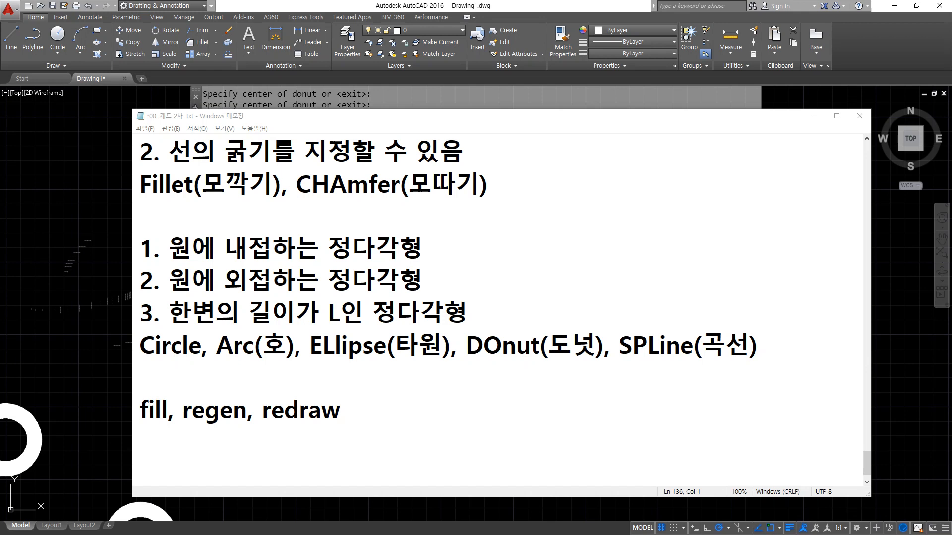
- Add the explanation "(채우기- 변수)" directly after the word fill in the notes
{"action": "left_click", "coordinate": [168, 411]}
{"action": "type", "text": "(co"}
{"action": "key", "text": "BackSpace"}
{"action": "key", "text": "BackSpace"}
{"action": "key", "text": "Hangul"}
{"action": "type", "text": "채욱"}
{"action": "type", "text": "기- 변"}
{"action": "type", "text": "수)"}
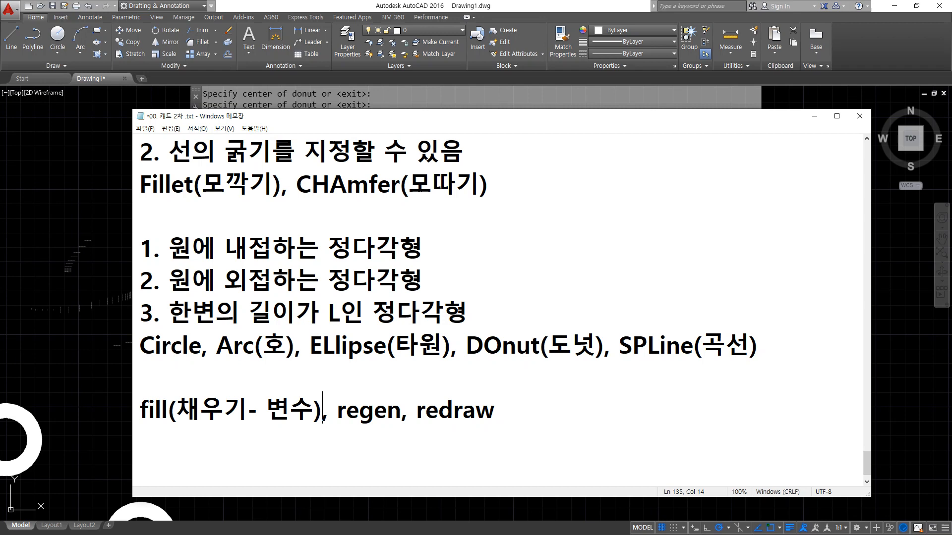
- Append " - 화면재생성" after redraw at the end of the command line in the notes and start a new line
{"action": "key", "text": "End"}
{"action": "type", "text": "- "}
{"action": "type", "text": "ghka"}
{"action": "key", "text": "BackSpace"}
{"action": "key", "text": "BackSpace"}
{"action": "key", "text": "BackSpace"}
{"action": "key", "text": "BackSpace"}
{"action": "key", "text": "Hangul"}
{"action": "type", "text": "화면"}
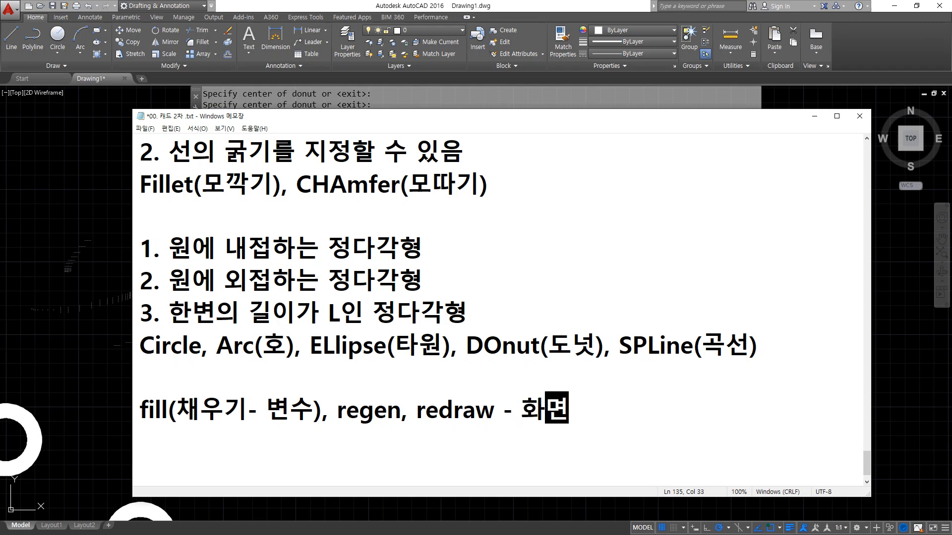
{"action": "type", "text": "재생서ㅇ"}
{"action": "key", "text": "Return"}
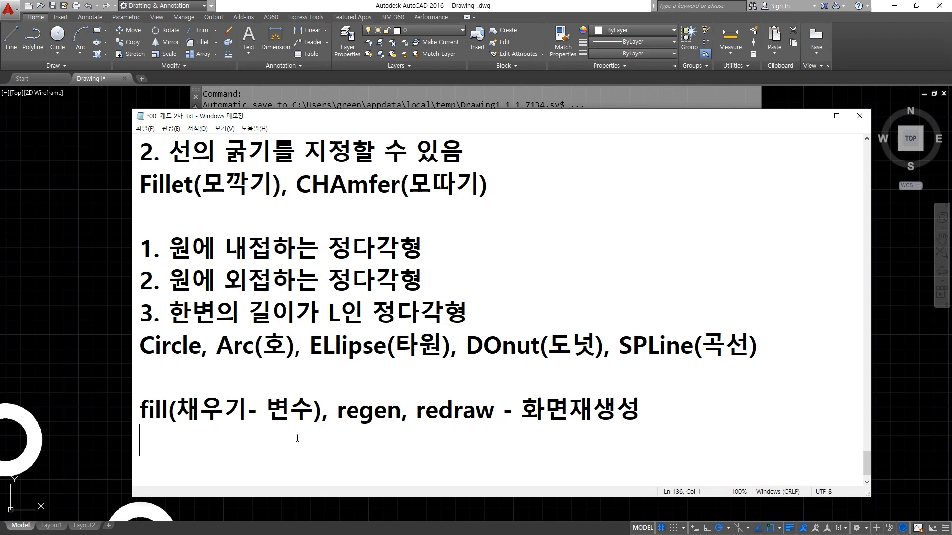
- Switch back to AutoCAD and set the FILL mode to off
{"action": "left_click", "coordinate": [60, 263]}
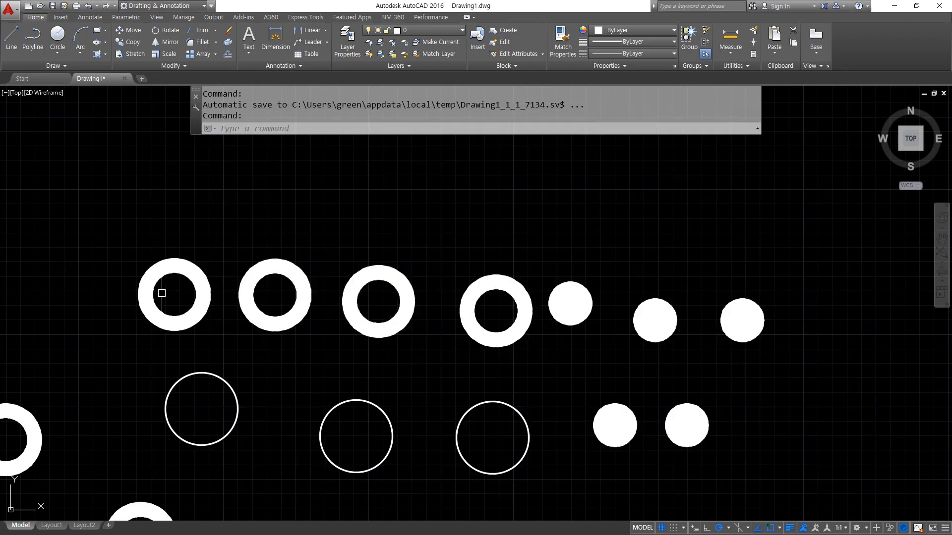
{"action": "type", "text": "fill"}
{"action": "key", "text": "Return"}
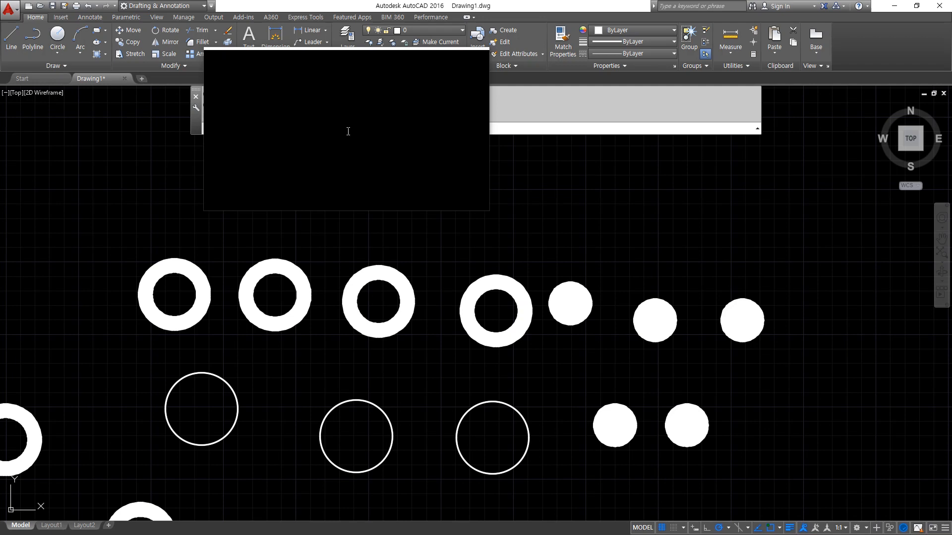
- Place a row of three donuts with inside diameter 30 and outside diameter 50 above the existing donuts
{"action": "type", "text": "do"}
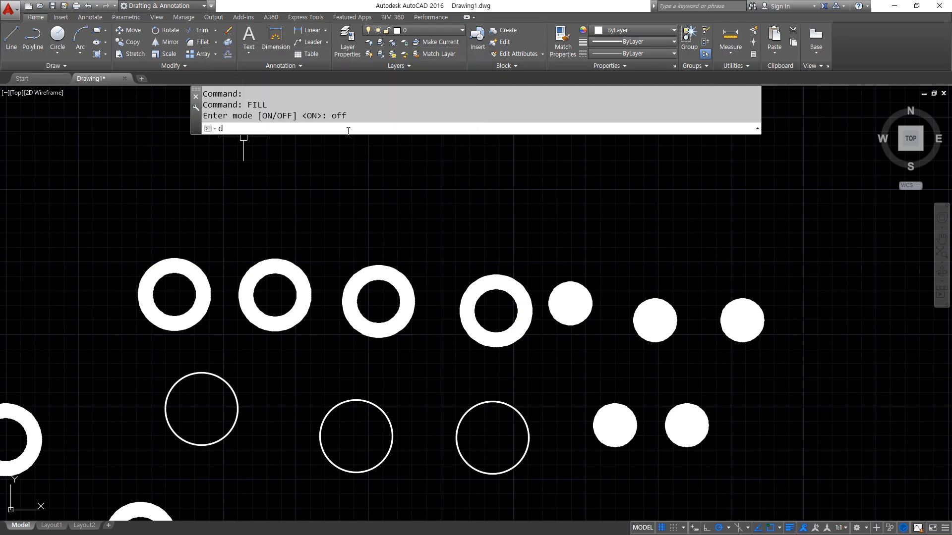
{"action": "key", "text": "Return"}
{"action": "type", "text": "30"}
{"action": "key", "text": "Return"}
{"action": "type", "text": "50"}
{"action": "key", "text": "Return"}
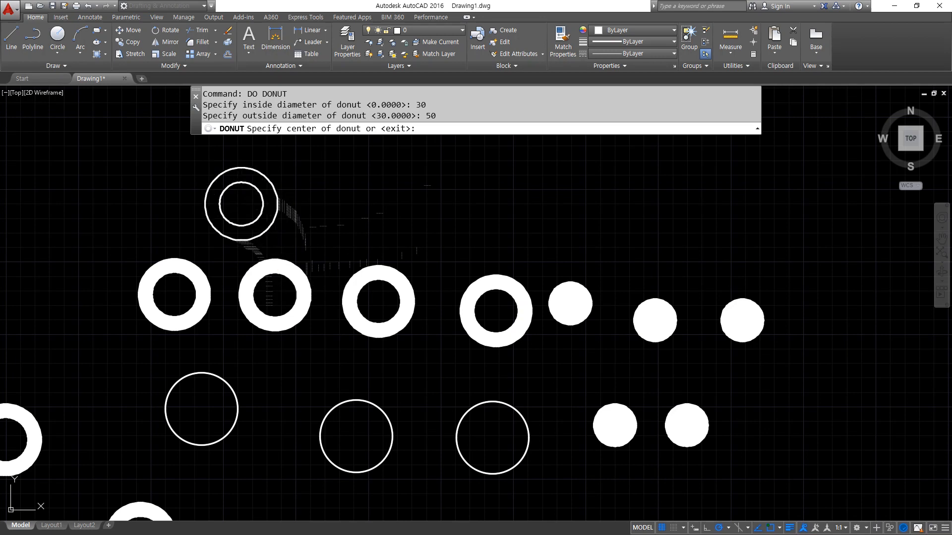
{"action": "left_click", "coordinate": [241, 203]}
{"action": "left_click", "coordinate": [342, 211]}
{"action": "left_click", "coordinate": [442, 214]}
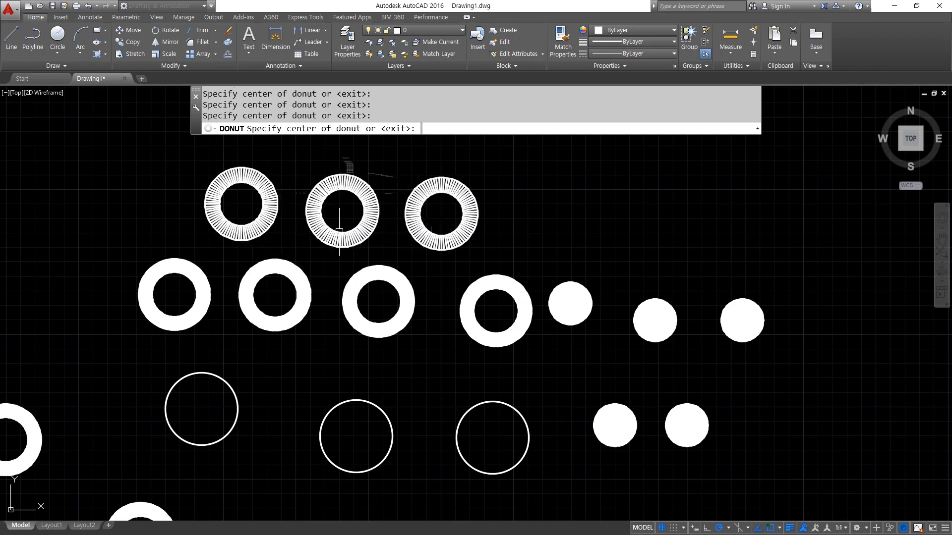
{"action": "key", "text": "Return"}
- Regenerate the drawing so all donuts are displayed with the current fill mode
{"action": "scroll", "coordinate": [297, 233], "scroll_direction": "up", "scroll_amount": 4}
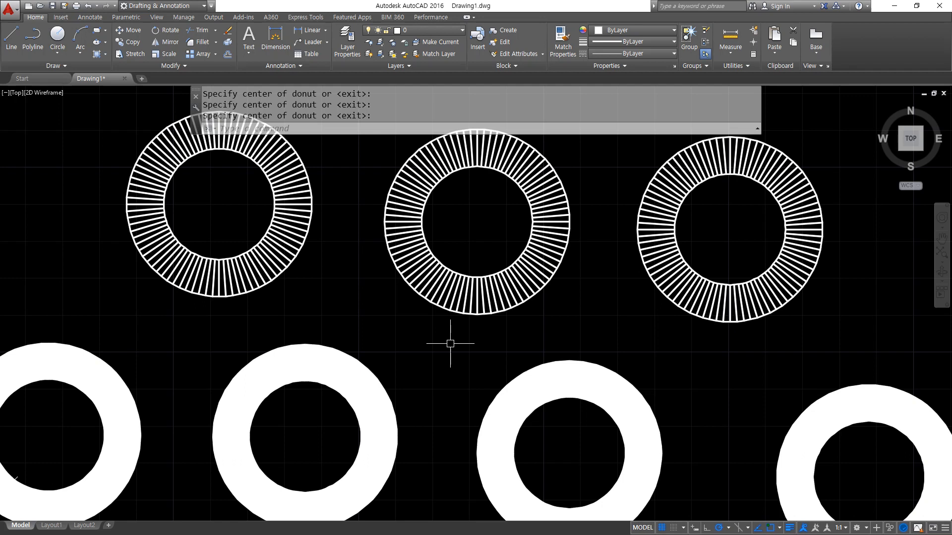
{"action": "type", "text": "re"}
{"action": "key", "text": "Return"}
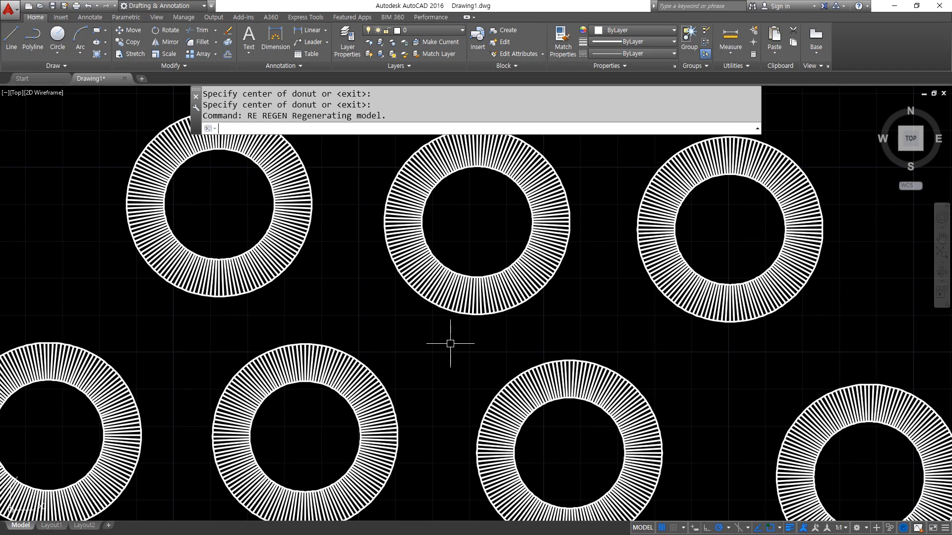
- Set the FILL mode to on and regenerate the drawing
{"action": "type", "text": "fill"}
{"action": "key", "text": "Return"}
{"action": "type", "text": "on"}
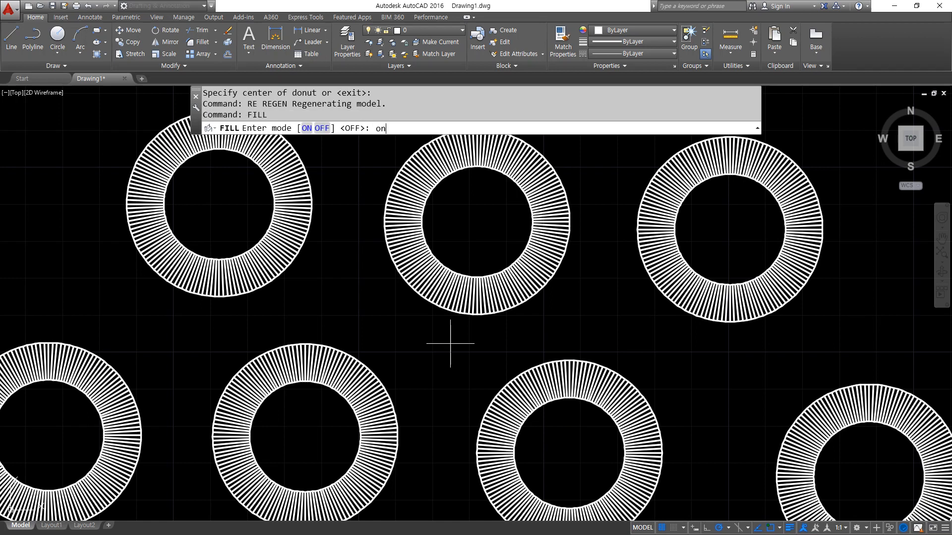
{"action": "key", "text": "Return"}
{"action": "type", "text": "re"}
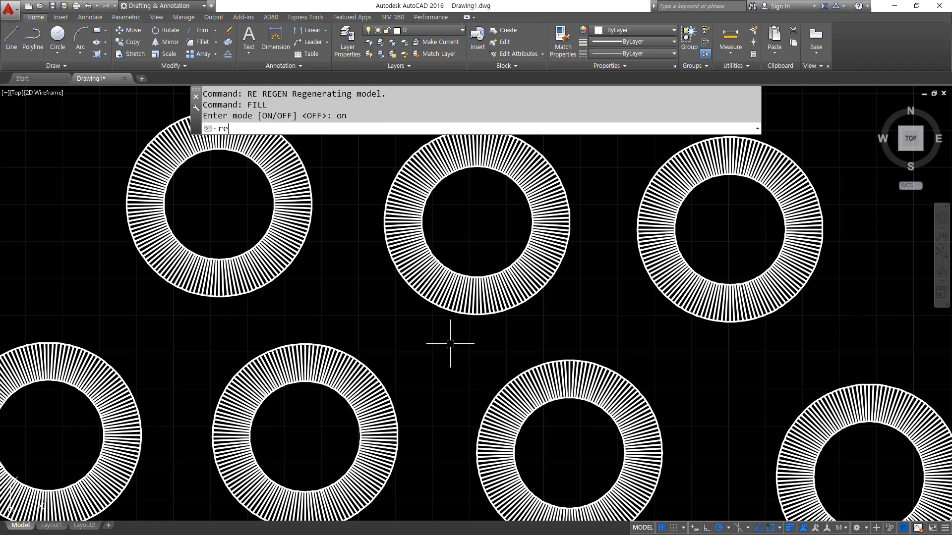
{"action": "key", "text": "Return"}
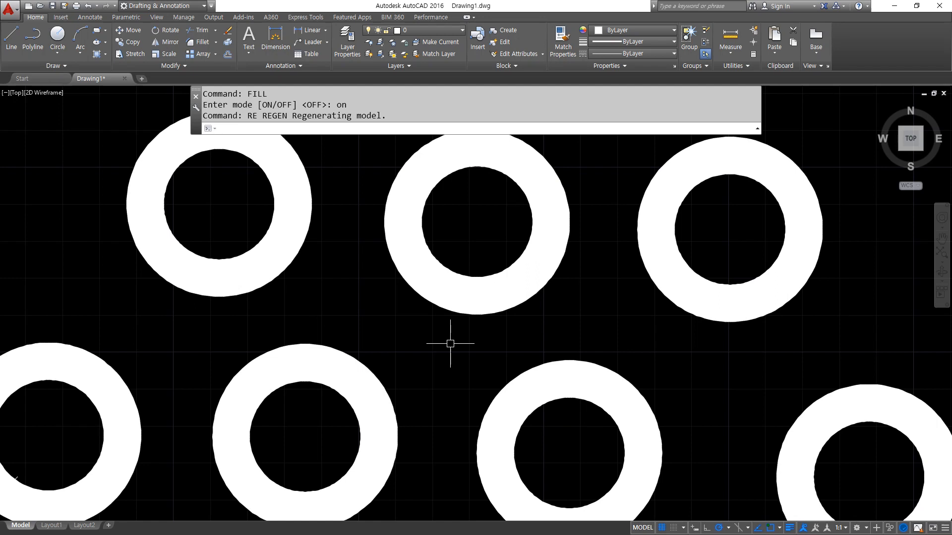
- Draw a rectangle with a perimeter of about 339 units in the empty space beside the upper row of donuts
{"action": "scroll", "coordinate": [450, 344], "scroll_direction": "down", "scroll_amount": 2}
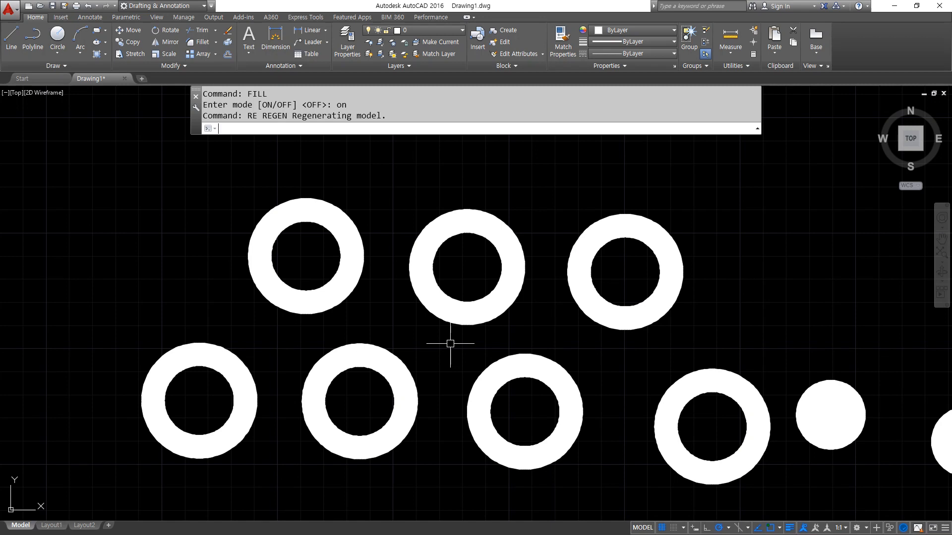
{"action": "scroll", "coordinate": [368, 197], "scroll_direction": "down", "scroll_amount": 3}
{"action": "middle_click_drag", "start_coordinate": [677, 239], "coordinate": [431, 270]}
{"action": "type", "text": "rec"}
{"action": "key", "text": "Return"}
{"action": "left_click", "coordinate": [439, 282]}
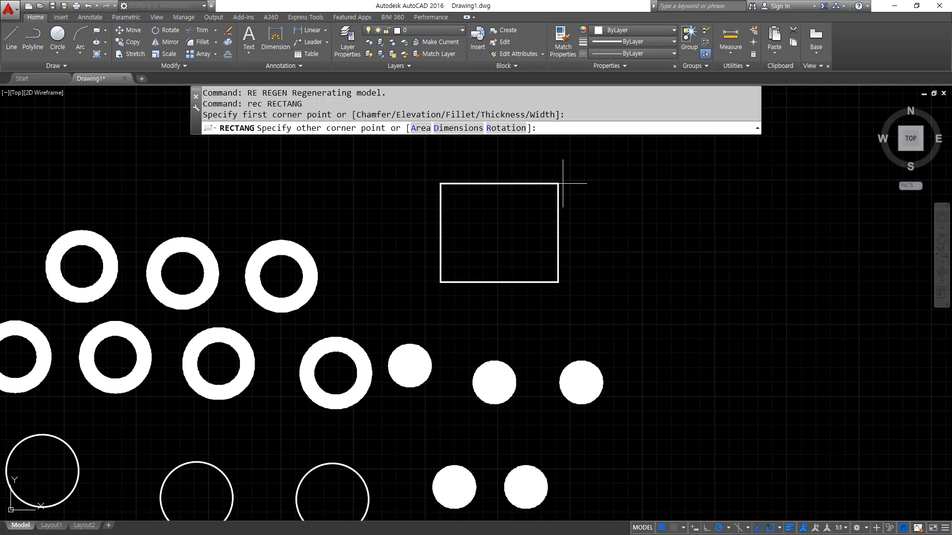
{"action": "left_click", "coordinate": [582, 177]}
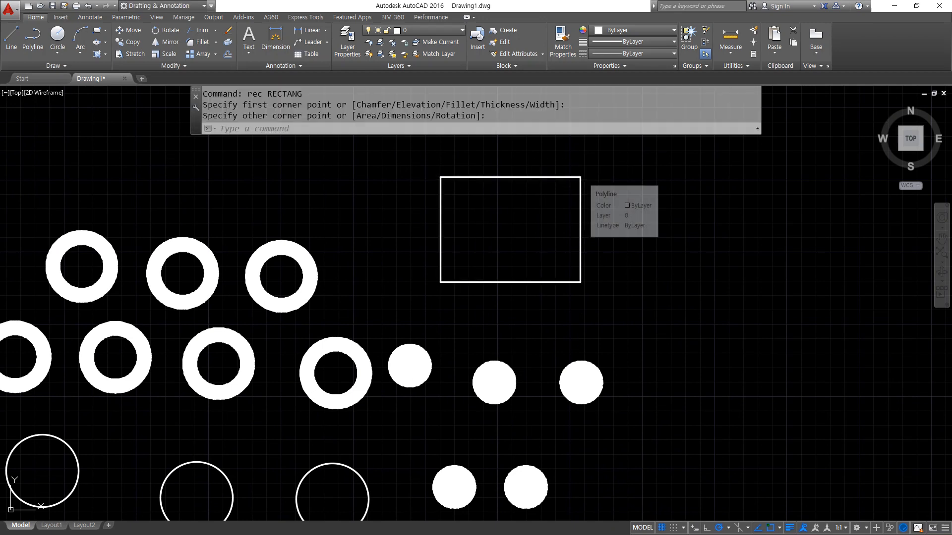
- Set the rectangle's global width to 10 in its properties and deselect it
{"action": "key", "text": "ctrl+1"}
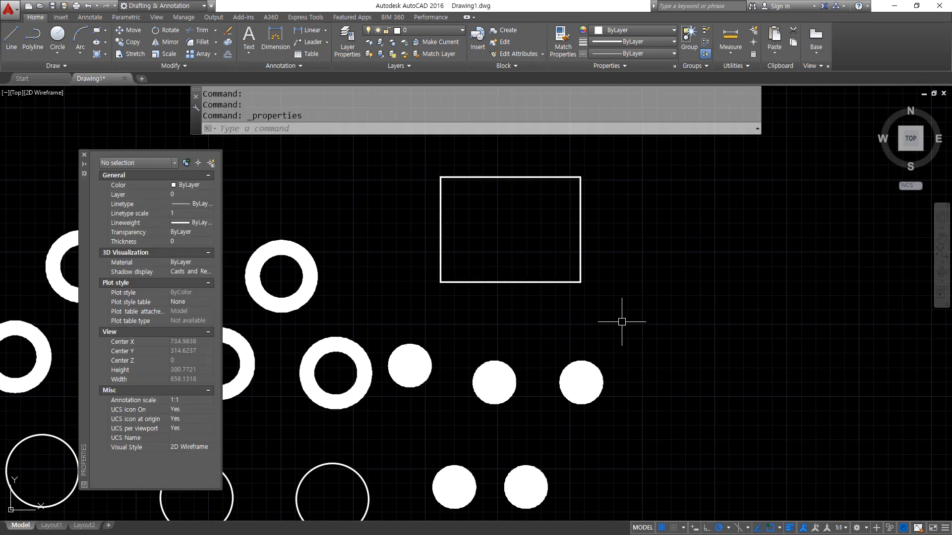
{"action": "left_click", "coordinate": [493, 283]}
{"action": "left_click", "coordinate": [183, 351]}
{"action": "type", "text": "10"}
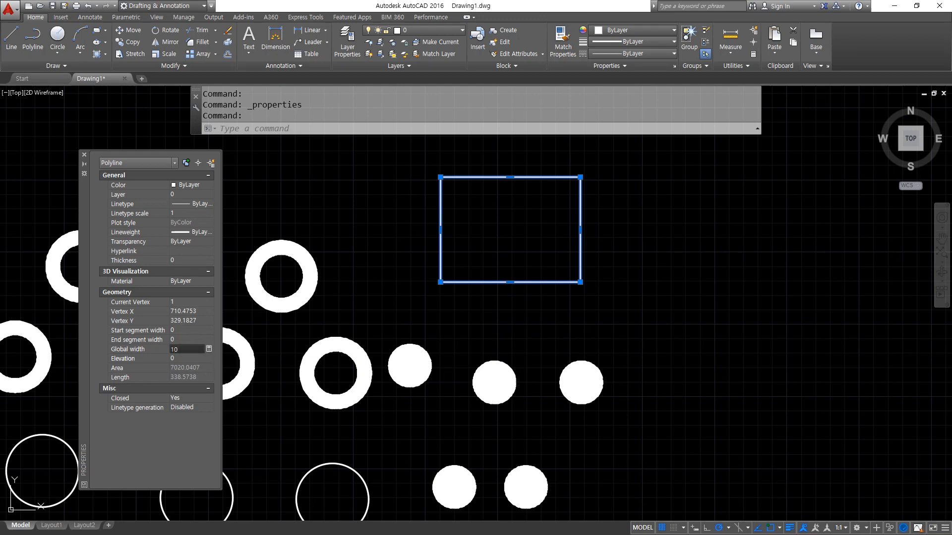
{"action": "key", "text": "Return"}
{"action": "scroll", "coordinate": [452, 245], "scroll_direction": "up", "scroll_amount": 2}
{"action": "middle_click_drag", "start_coordinate": [452, 244], "coordinate": [459, 311]}
{"action": "key", "text": "Escape"}
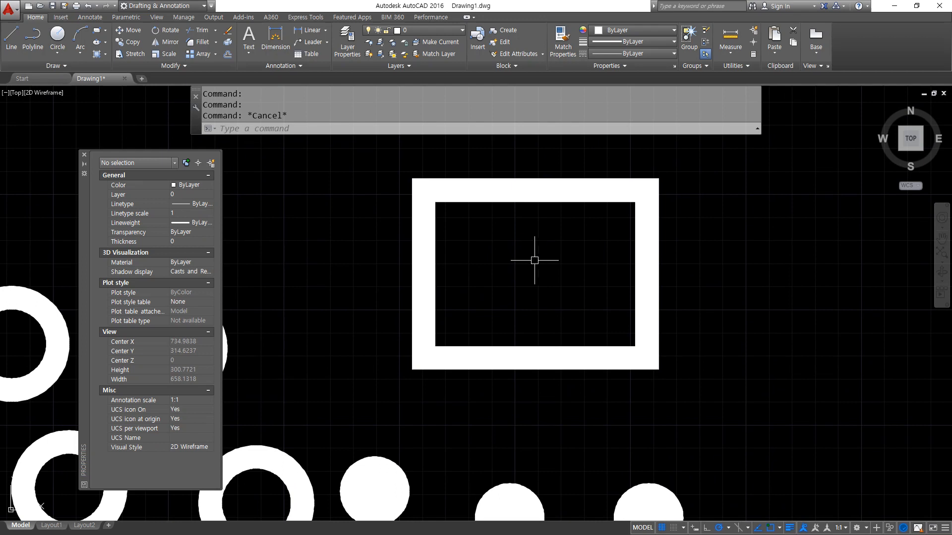
- Turn the FILL mode off and regenerate to show the wide rectangle and donuts unfilled
{"action": "type", "text": "fill"}
{"action": "key", "text": "Return"}
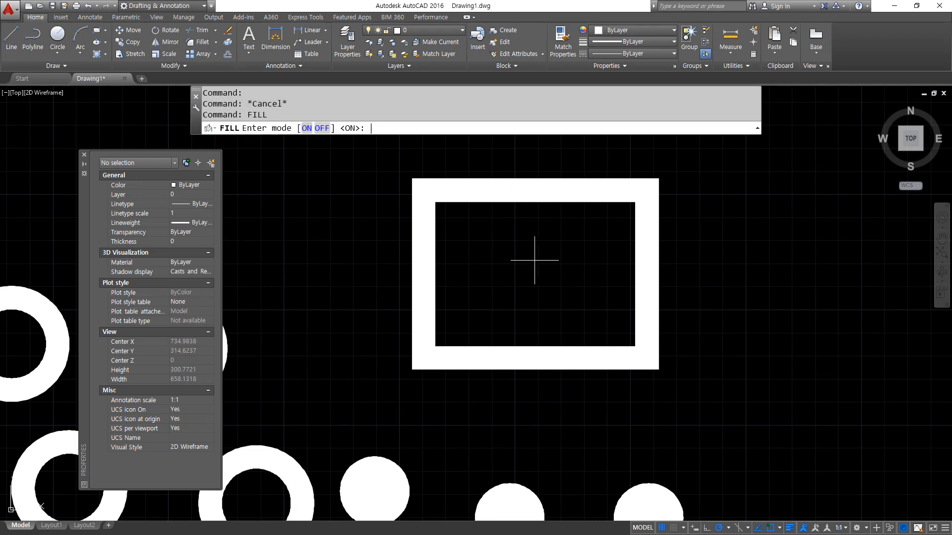
{"action": "type", "text": "off"}
{"action": "key", "text": "Return"}
{"action": "type", "text": "re"}
{"action": "key", "text": "Return"}
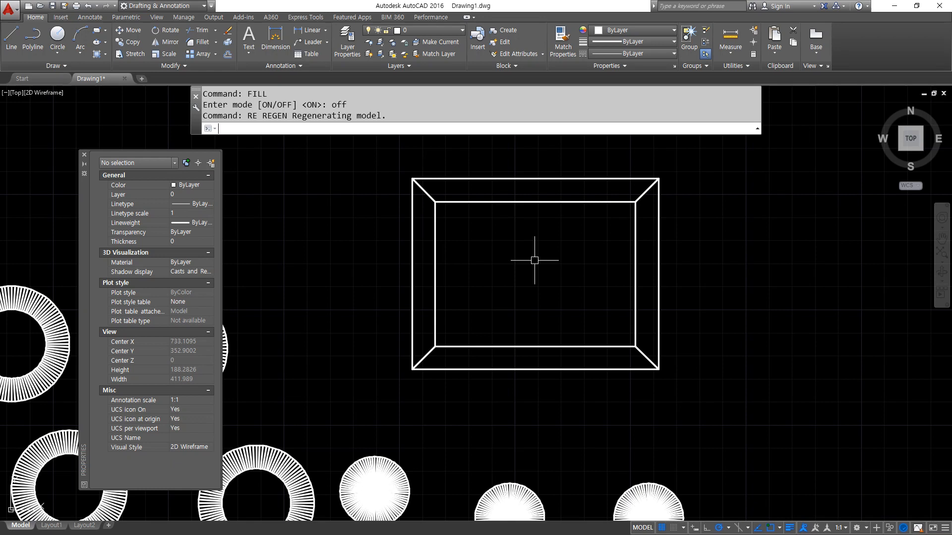
- Turn the FILL mode back on and regenerate to display the wide rectangle and donuts as solid
{"action": "type", "text": "fill"}
{"action": "key", "text": "Return"}
{"action": "type", "text": "on"}
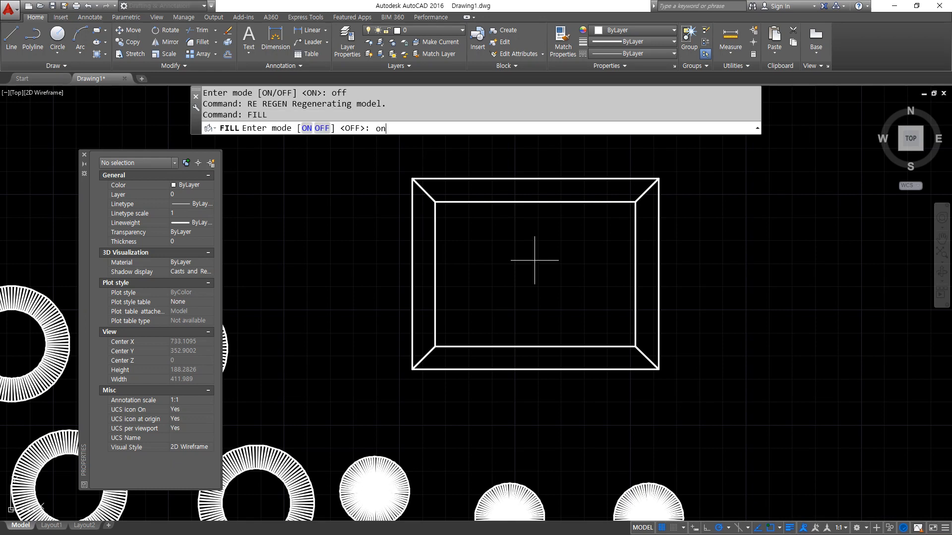
{"action": "key", "text": "Return"}
{"action": "type", "text": "re"}
{"action": "key", "text": "Return"}
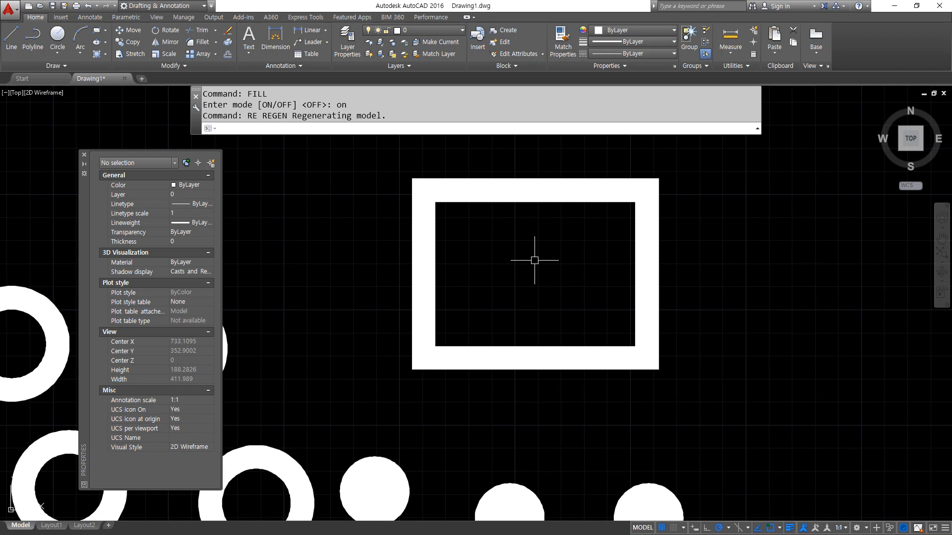
- Select all the donuts and the rectangle with a crossing window and erase them
{"action": "scroll", "coordinate": [534, 260], "scroll_direction": "down", "scroll_amount": 6}
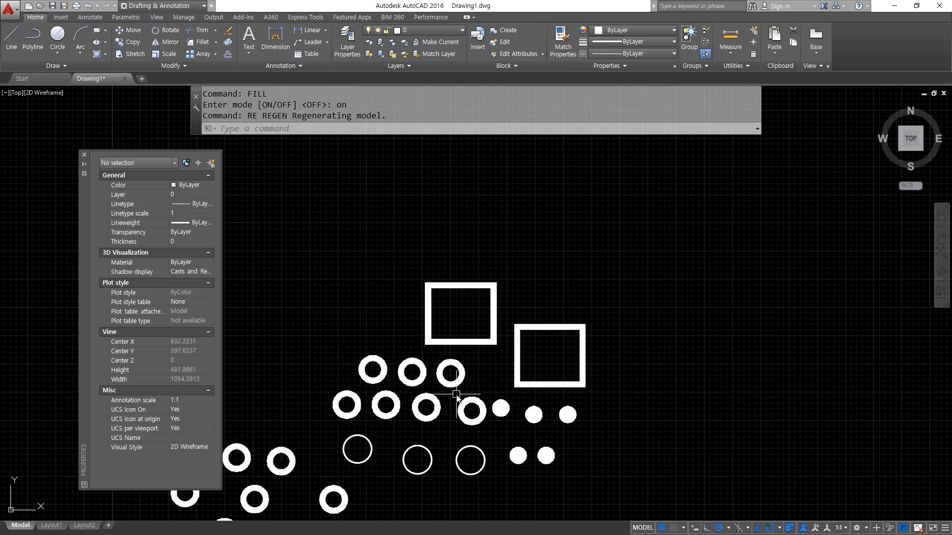
{"action": "left_click", "coordinate": [697, 222]}
{"action": "middle_click_drag", "start_coordinate": [281, 506], "coordinate": [480, 354]}
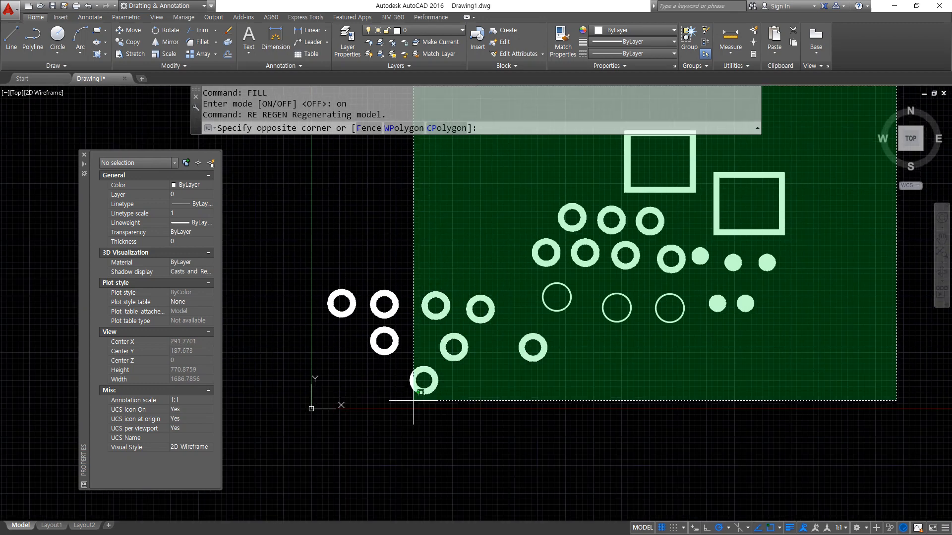
{"action": "left_click", "coordinate": [280, 447]}
{"action": "key", "text": "Delete"}
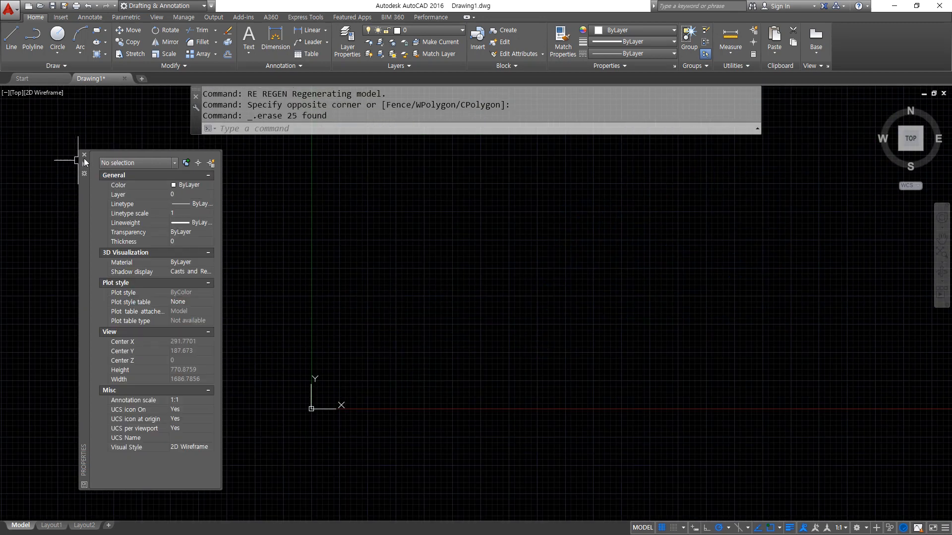
- Close the object properties and zoom the empty drawing to All
{"action": "left_click", "coordinate": [84, 155]}
{"action": "type", "text": "z"}
{"action": "key", "text": "Return"}
{"action": "type", "text": "a"}
{"action": "key", "text": "Return"}
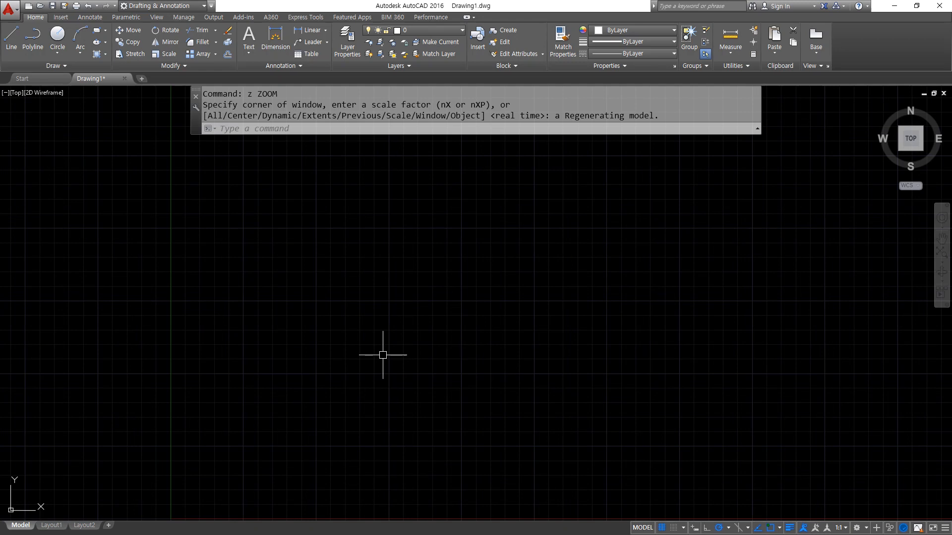
- Draw an open wave-shaped spline through nine alternating high and low fit points across the middle of the drawing area
{"action": "type", "text": "spl"}
{"action": "key", "text": "Return"}
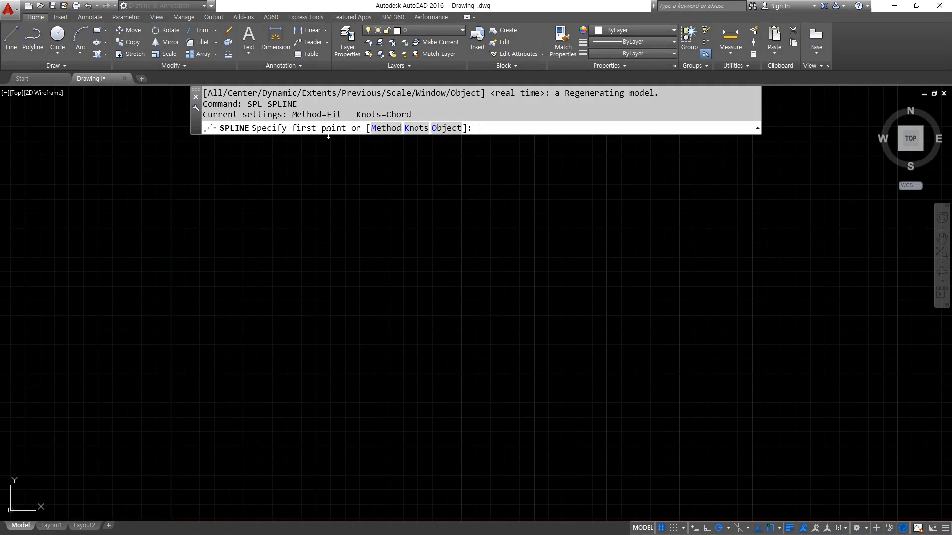
{"action": "key", "text": "super+plus"}
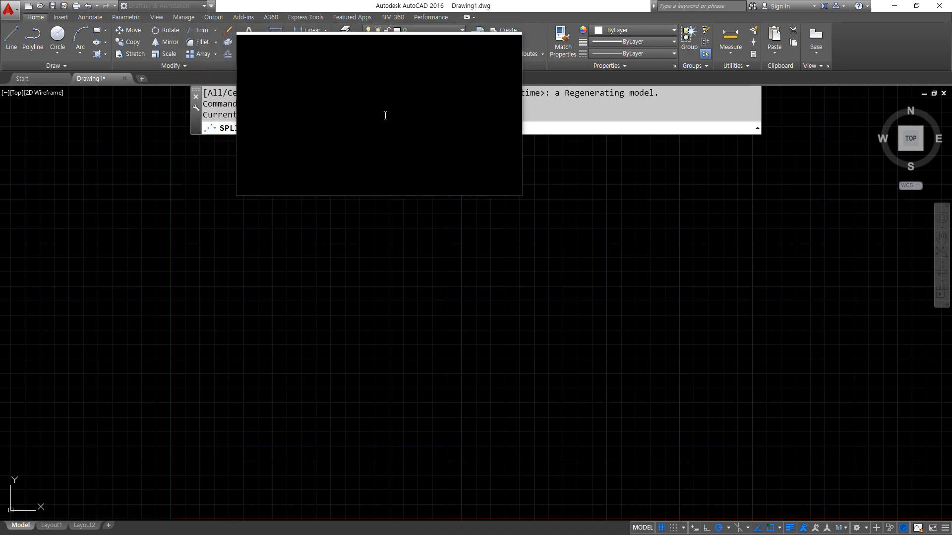
{"action": "key", "text": "super+Escape"}
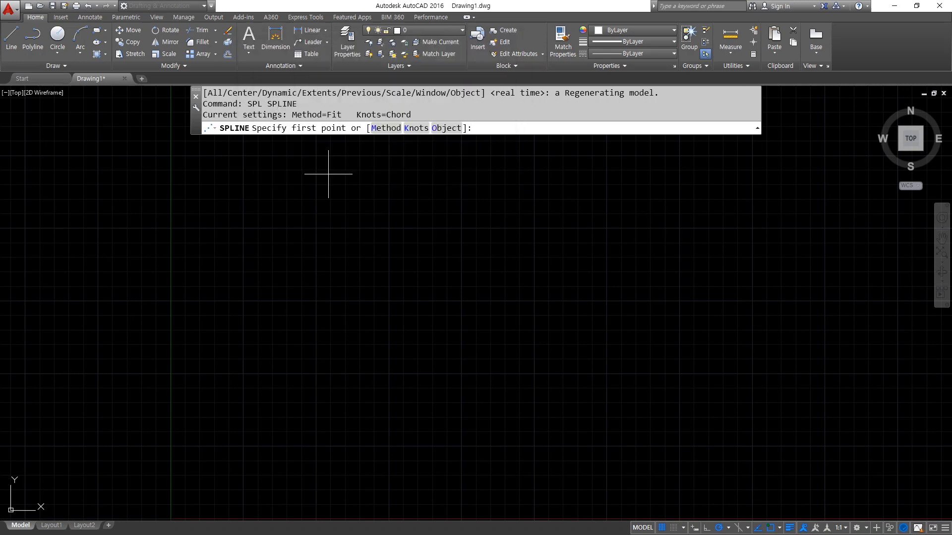
{"action": "left_click", "coordinate": [248, 290]}
{"action": "left_click", "coordinate": [287, 376]}
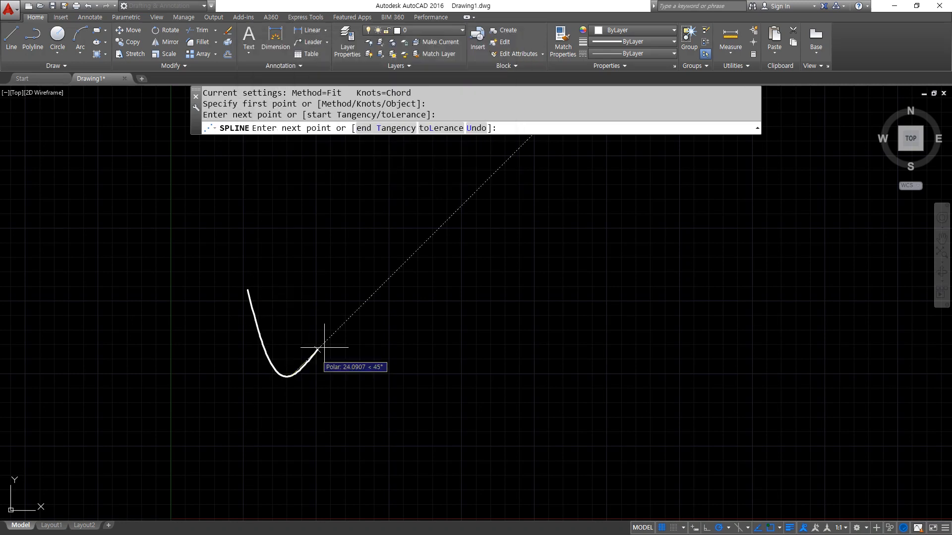
{"action": "left_click", "coordinate": [352, 294]}
{"action": "left_click", "coordinate": [398, 371]}
{"action": "left_click", "coordinate": [460, 289]}
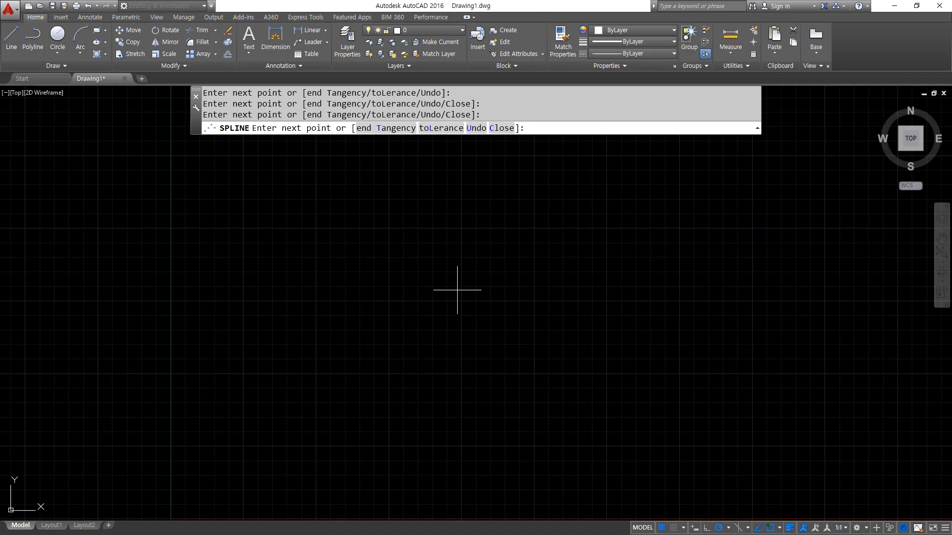
{"action": "left_click", "coordinate": [502, 375]}
{"action": "left_click", "coordinate": [561, 286]}
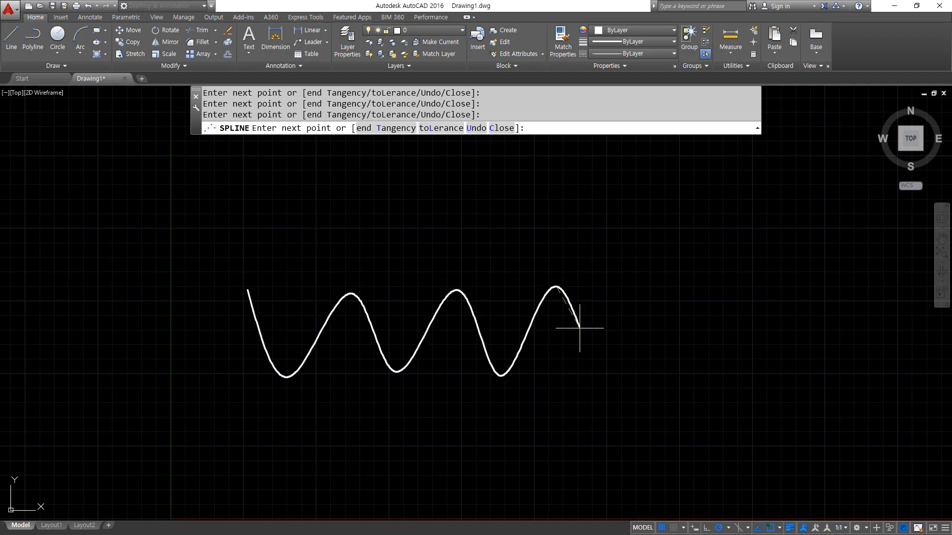
{"action": "left_click", "coordinate": [605, 374]}
{"action": "left_click", "coordinate": [651, 282]}
{"action": "key", "text": "Return"}
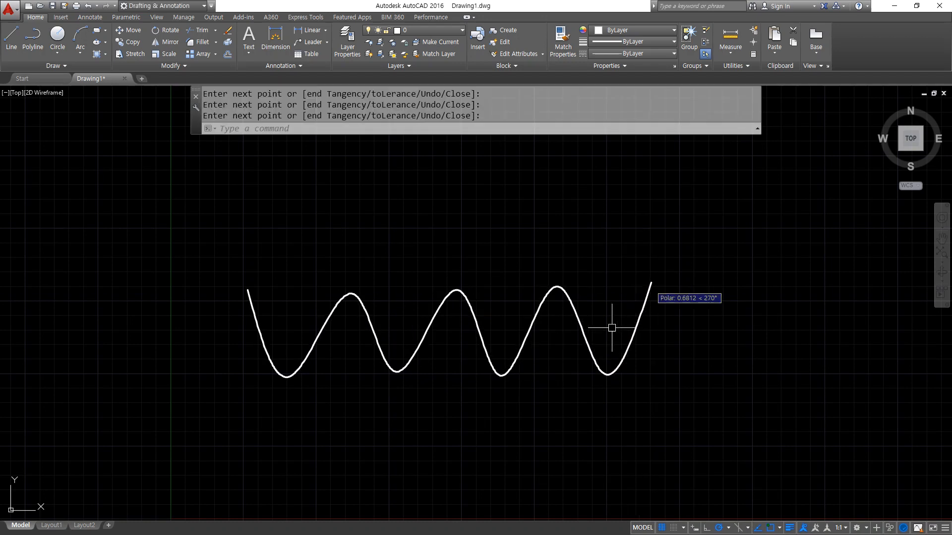
{"action": "middle_click_drag", "start_coordinate": [300, 449], "coordinate": [273, 385]}
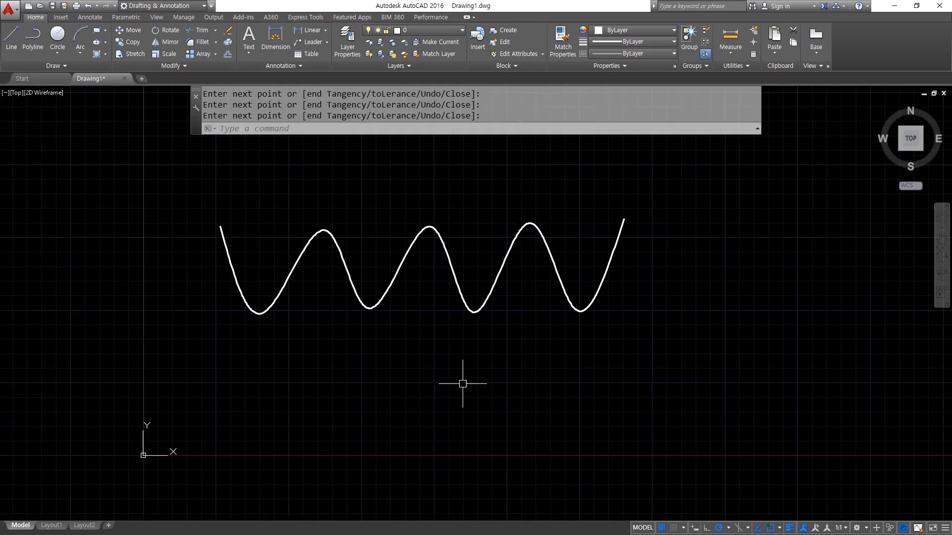
- Select the wave-shaped spline with a crossing window and erase it
{"action": "left_click", "coordinate": [636, 366]}
{"action": "left_click", "coordinate": [165, 300]}
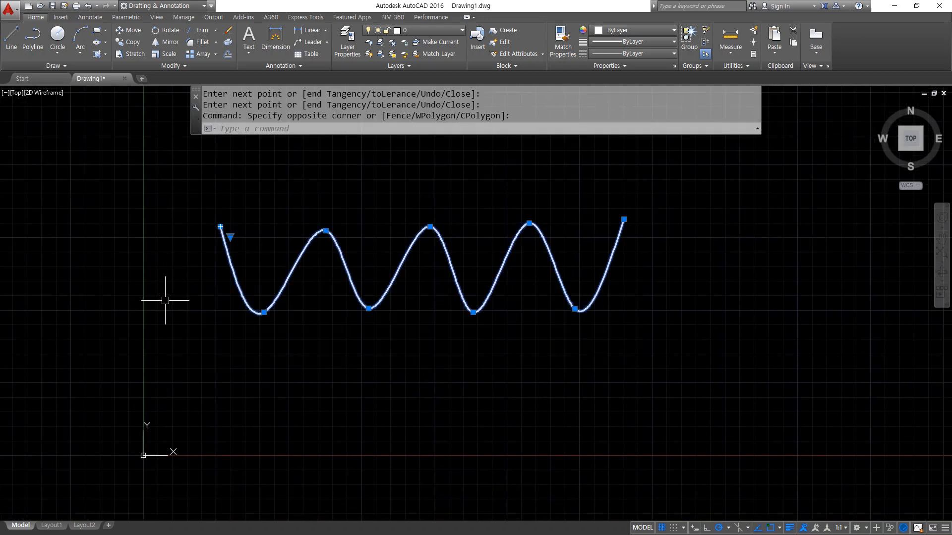
{"action": "type", "text": "E"}
{"action": "key", "text": "Return"}
- Draw one square-wave period of four connected lines, each about 50 units long: down, right, up and right
{"action": "type", "text": "l"}
{"action": "key", "text": "Return"}
{"action": "left_click", "coordinate": [216, 237]}
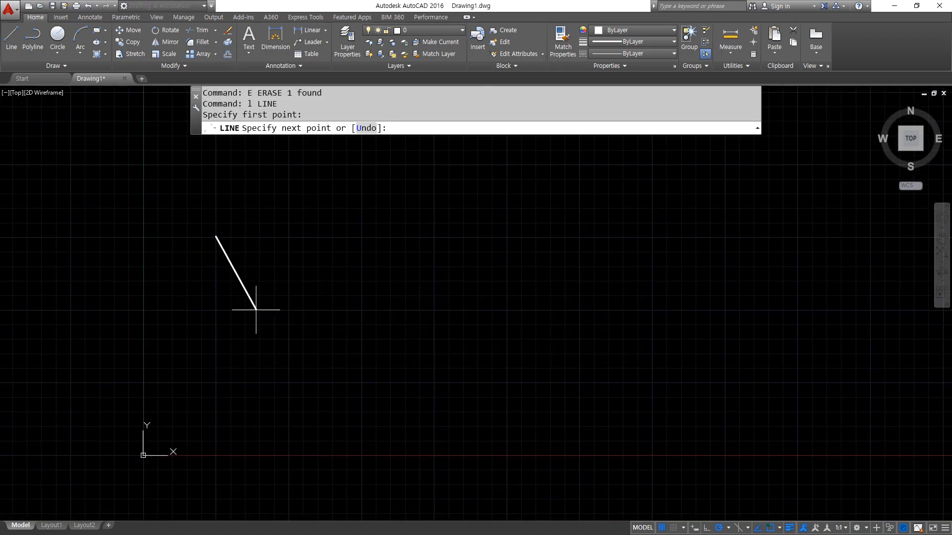
{"action": "left_click", "coordinate": [216, 311]}
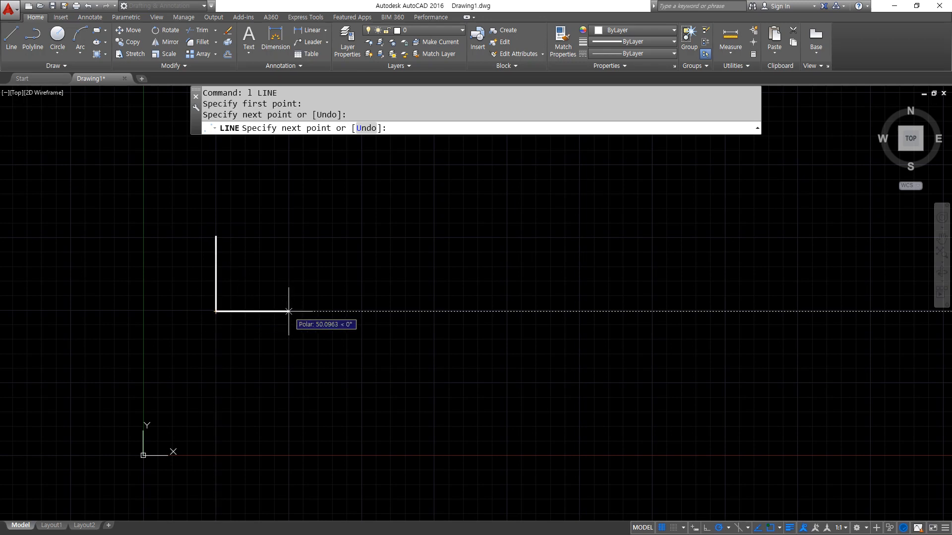
{"action": "left_click", "coordinate": [289, 311]}
{"action": "left_click", "coordinate": [289, 237]}
{"action": "left_click", "coordinate": [362, 237]}
{"action": "key", "text": "Return"}
{"action": "key", "text": "Return"}
{"action": "key", "text": "Escape"}
- Copy the four-line square-wave period three times end to end, using its upper left endpoint as base point
{"action": "type", "text": "co"}
{"action": "key", "text": "Return"}
{"action": "left_click", "coordinate": [350, 208]}
{"action": "left_click", "coordinate": [142, 367]}
{"action": "key", "text": "Return"}
{"action": "left_click", "coordinate": [215, 237]}
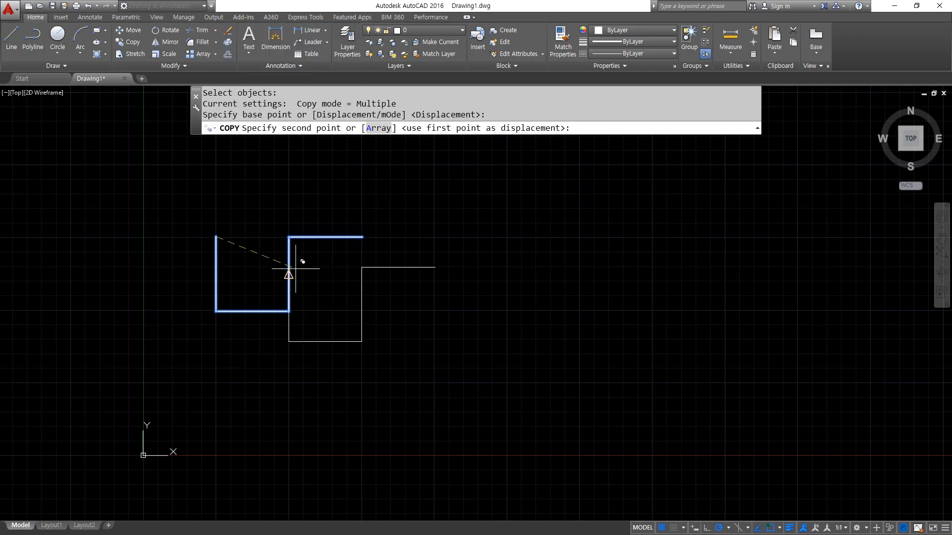
{"action": "left_click", "coordinate": [362, 237]}
{"action": "left_click", "coordinate": [509, 237]}
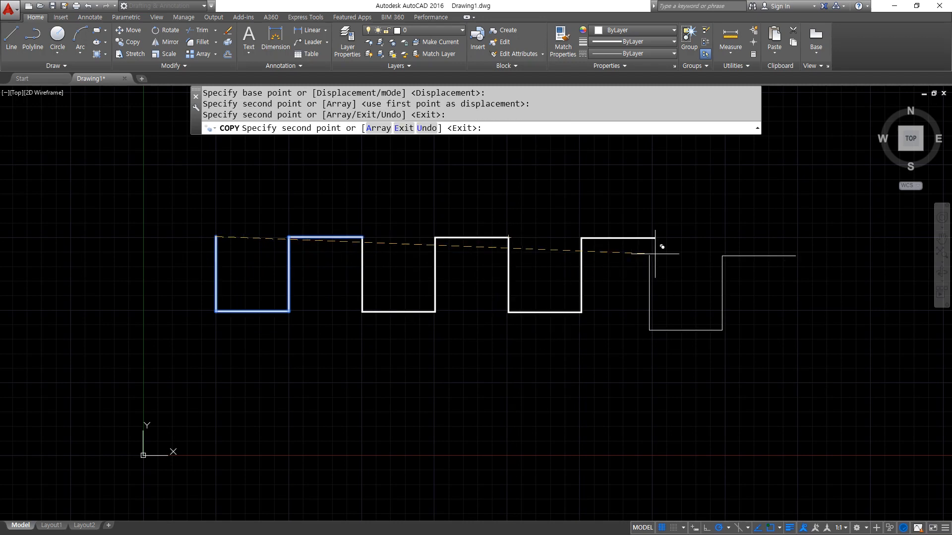
{"action": "left_click", "coordinate": [654, 238]}
{"action": "key", "text": "Return"}
- Erase the extra horizontal line at the right end of the square wave
{"action": "left_click", "coordinate": [781, 263]}
{"action": "left_click", "coordinate": [742, 213]}
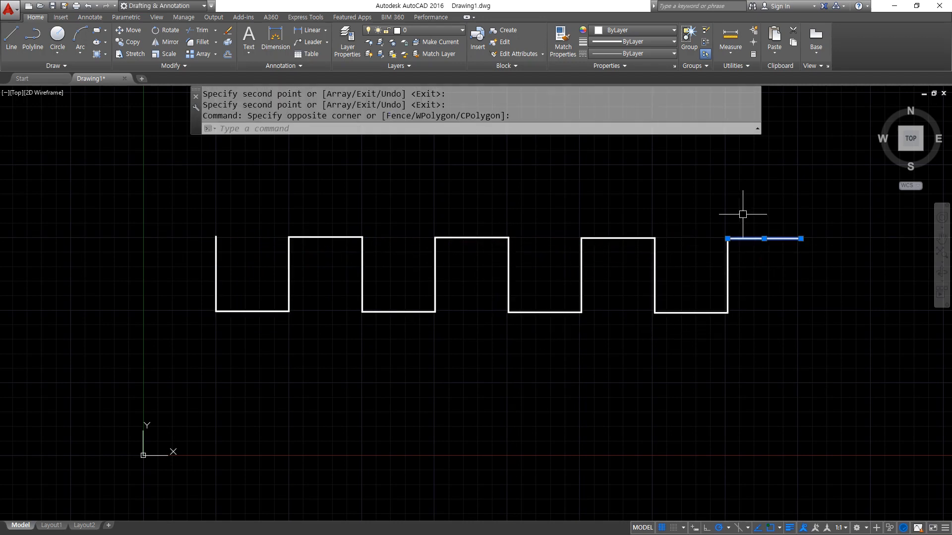
{"action": "type", "text": "e"}
{"action": "key", "text": "Return"}
- Copy the whole square wave vertically, placing one copy below and one above the original
{"action": "type", "text": "cp"}
{"action": "key", "text": "Return"}
{"action": "left_click", "coordinate": [774, 321]}
{"action": "left_click", "coordinate": [199, 187]}
{"action": "key", "text": "Return"}
{"action": "left_click", "coordinate": [216, 237]}
{"action": "left_click", "coordinate": [216, 379]}
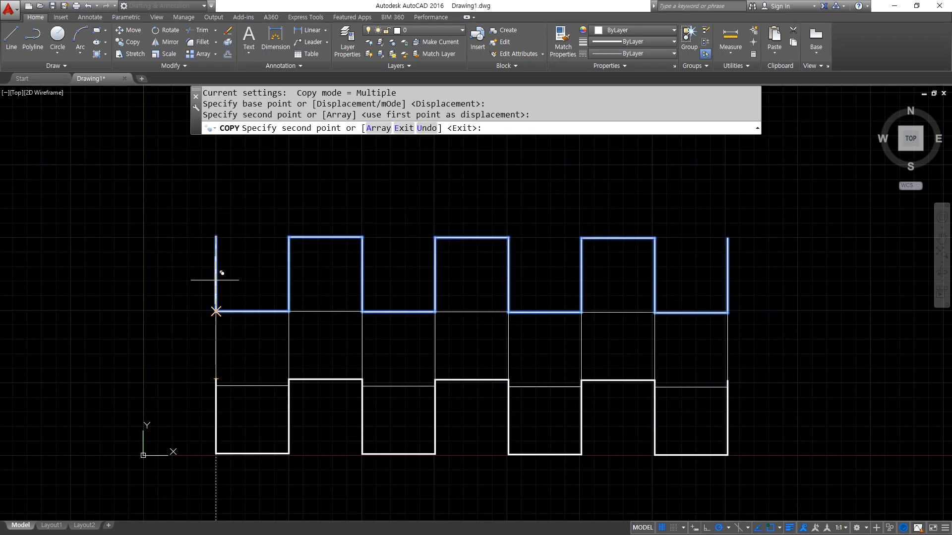
{"action": "middle_click_drag", "start_coordinate": [201, 199], "coordinate": [175, 289]}
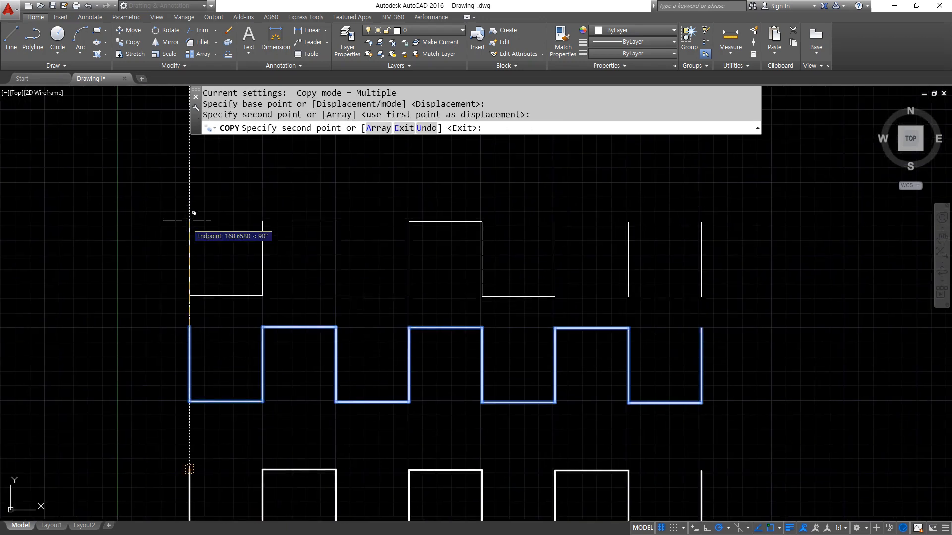
{"action": "left_click", "coordinate": [190, 195]}
{"action": "key", "text": "Return"}
- Draw a fit-method spline through all the corners of the middle square wave, from its left end to its right end
{"action": "middle_click_drag", "start_coordinate": [121, 308], "coordinate": [127, 268]}
{"action": "type", "text": "z"}
{"action": "key", "text": "Return"}
{"action": "key", "text": "Return"}
{"action": "left_click_drag", "start_coordinate": [131, 276], "coordinate": [117, 314]}
{"action": "key", "text": "Escape"}
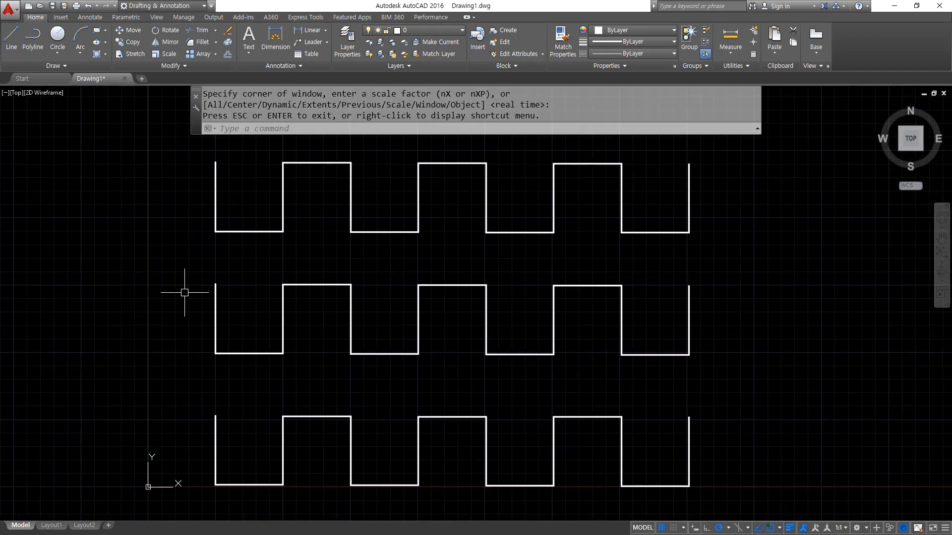
{"action": "type", "text": "spl"}
{"action": "key", "text": "Return"}
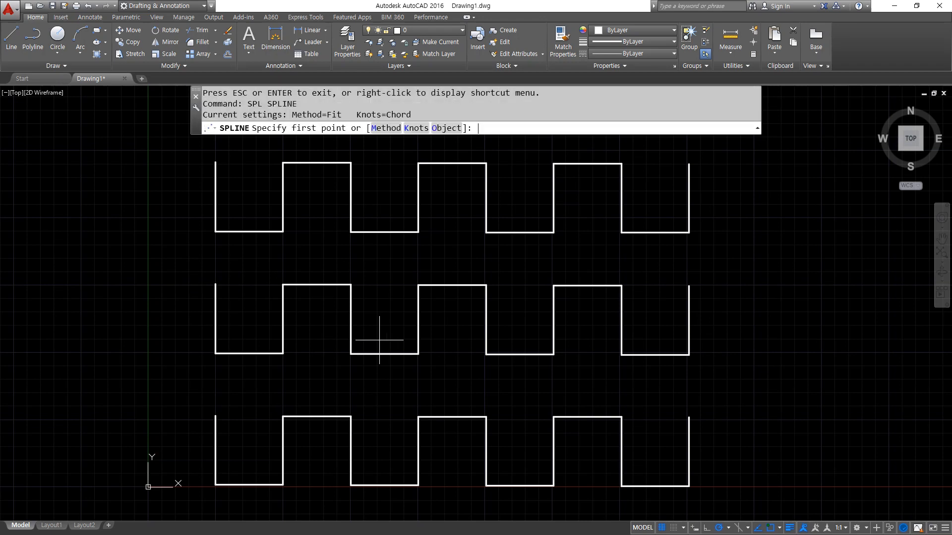
{"action": "scroll", "coordinate": [237, 295], "scroll_direction": "up", "scroll_amount": 4}
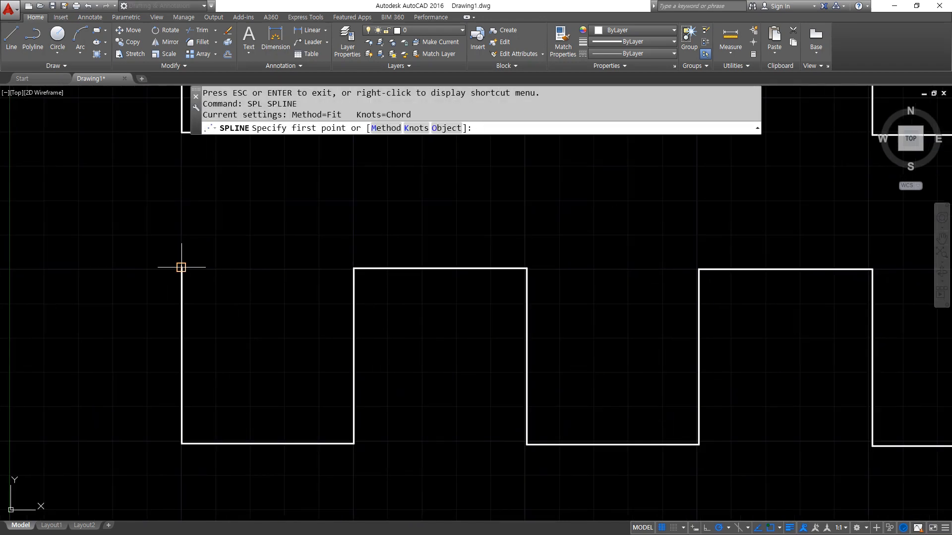
{"action": "left_click", "coordinate": [182, 268]}
{"action": "left_click", "coordinate": [182, 443]}
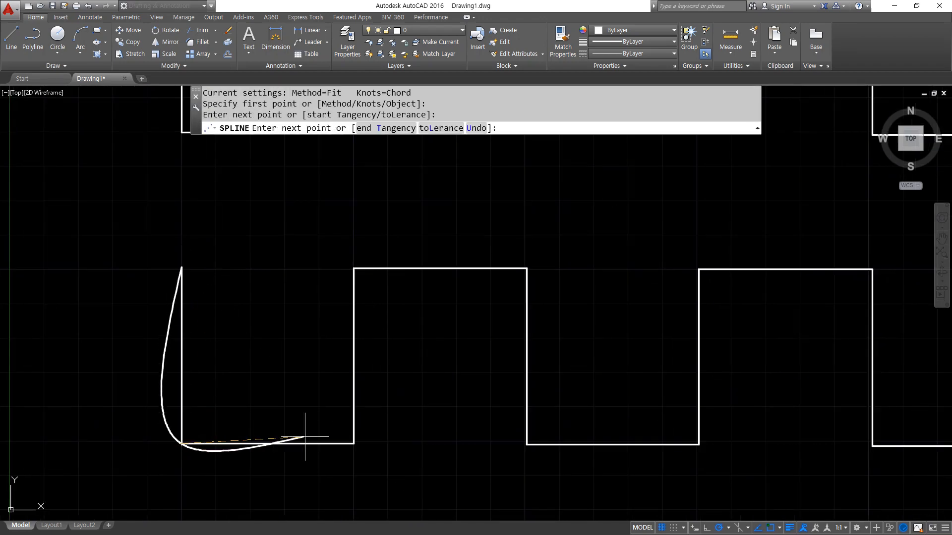
{"action": "left_click", "coordinate": [353, 444]}
{"action": "left_click", "coordinate": [354, 269]}
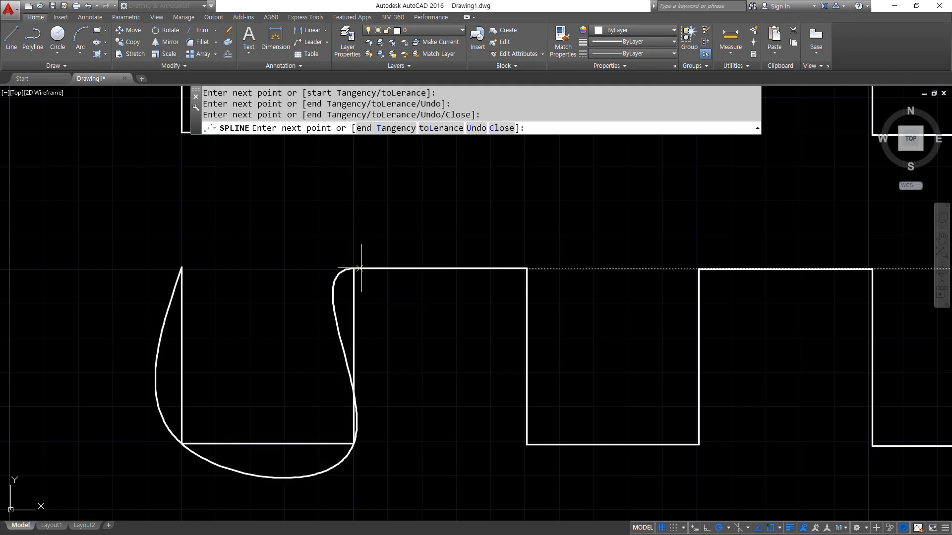
{"action": "left_click", "coordinate": [526, 268]}
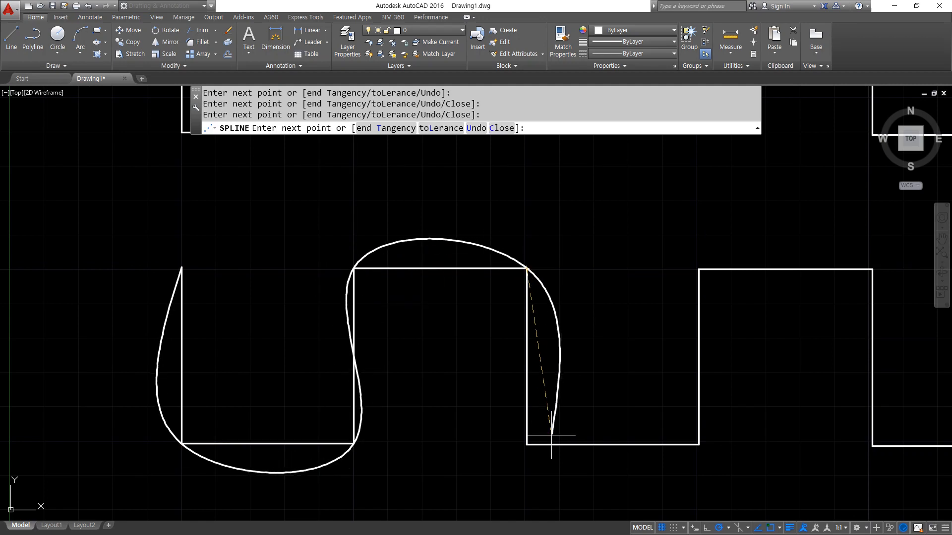
{"action": "left_click", "coordinate": [527, 445]}
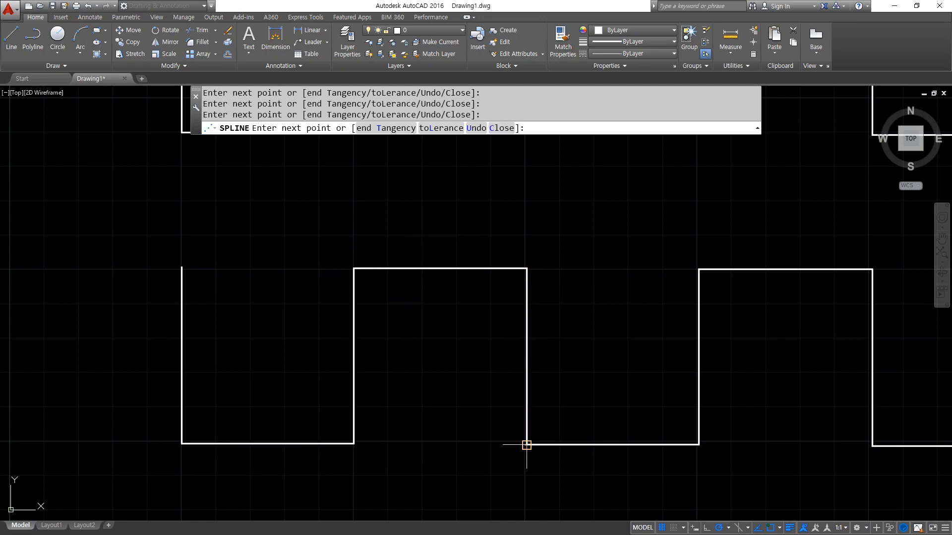
{"action": "left_click", "coordinate": [699, 445]}
{"action": "left_click", "coordinate": [699, 269]}
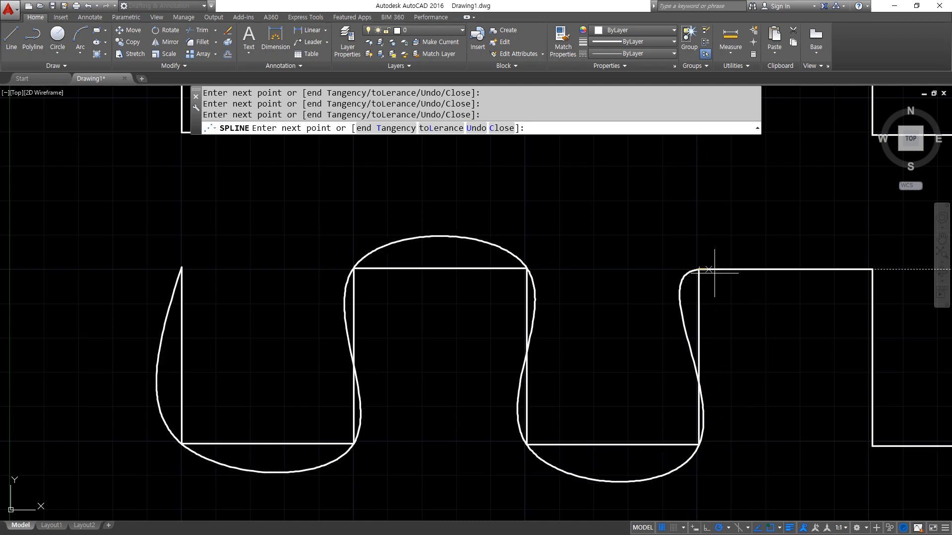
{"action": "left_click", "coordinate": [872, 269]}
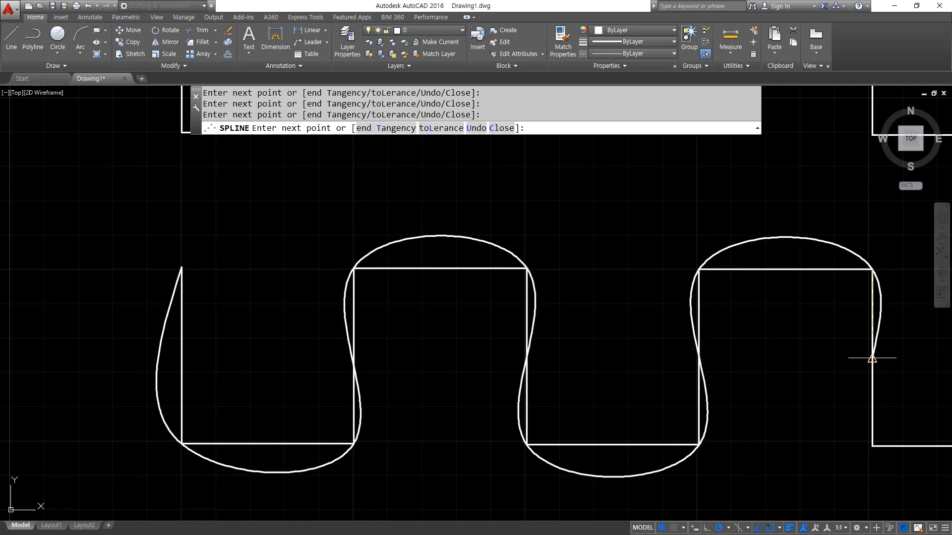
{"action": "left_click", "coordinate": [872, 446]}
{"action": "scroll", "coordinate": [586, 410], "scroll_direction": "down", "scroll_amount": 2}
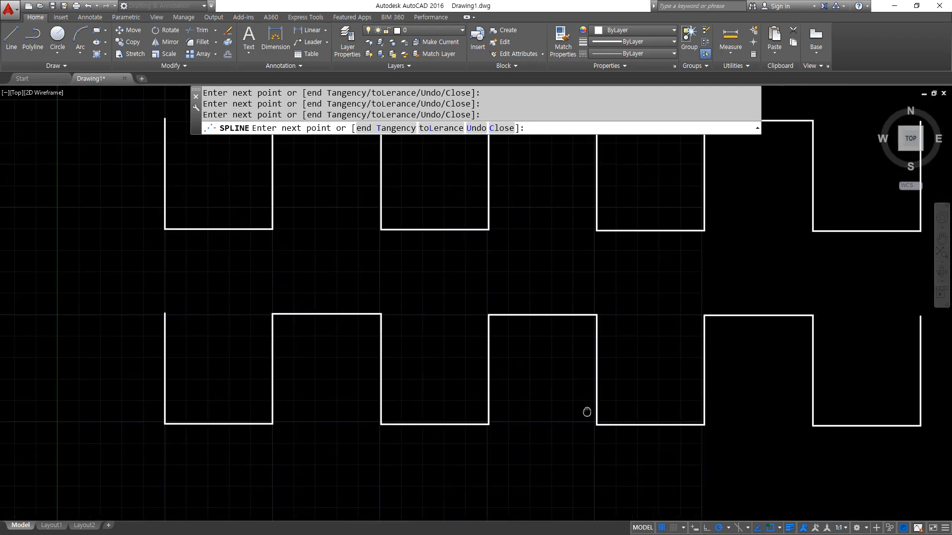
{"action": "scroll", "coordinate": [616, 404], "scroll_direction": "up", "scroll_amount": 2}
{"action": "left_click", "coordinate": [685, 428]}
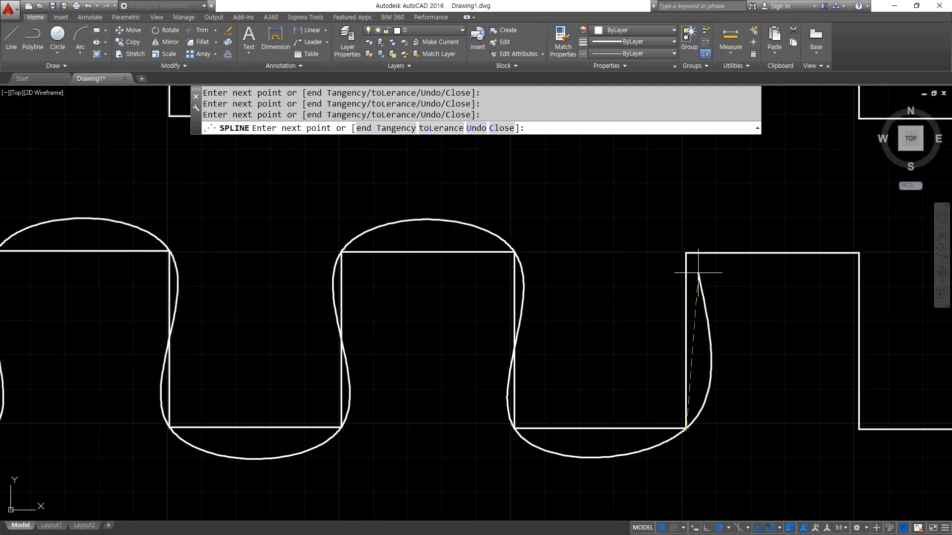
{"action": "left_click", "coordinate": [689, 253]}
{"action": "left_click", "coordinate": [858, 253]}
{"action": "left_click", "coordinate": [859, 429]}
{"action": "scroll", "coordinate": [506, 396], "scroll_direction": "down", "scroll_amount": 3}
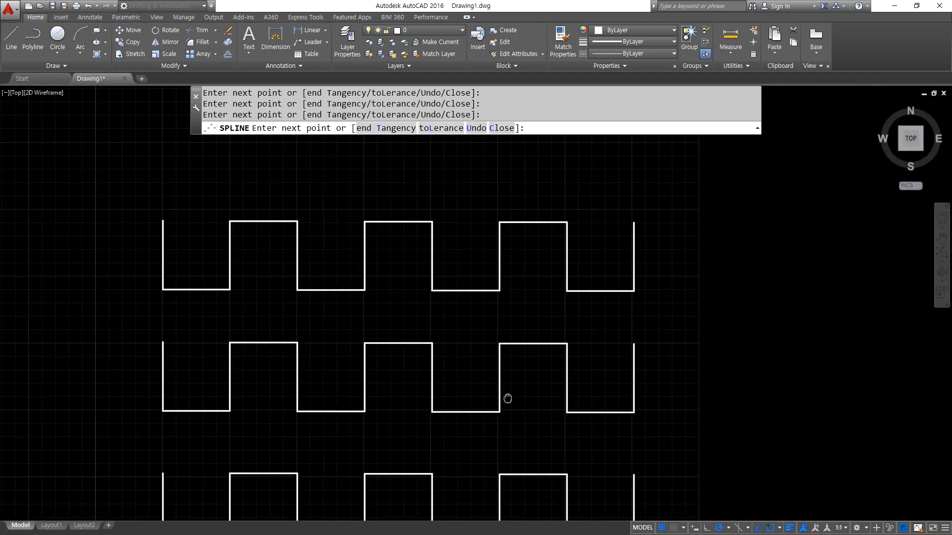
{"action": "scroll", "coordinate": [556, 414], "scroll_direction": "up", "scroll_amount": 1}
{"action": "left_click", "coordinate": [646, 299]}
{"action": "key", "text": "Return"}
{"action": "key", "text": "Return"}
{"action": "key", "text": "Escape"}
- Draw a CV-method spline with the lowest square wave's corners as control points from left to right, and select it to show its control vertices
{"action": "middle_click_drag", "start_coordinate": [233, 413], "coordinate": [408, 331]}
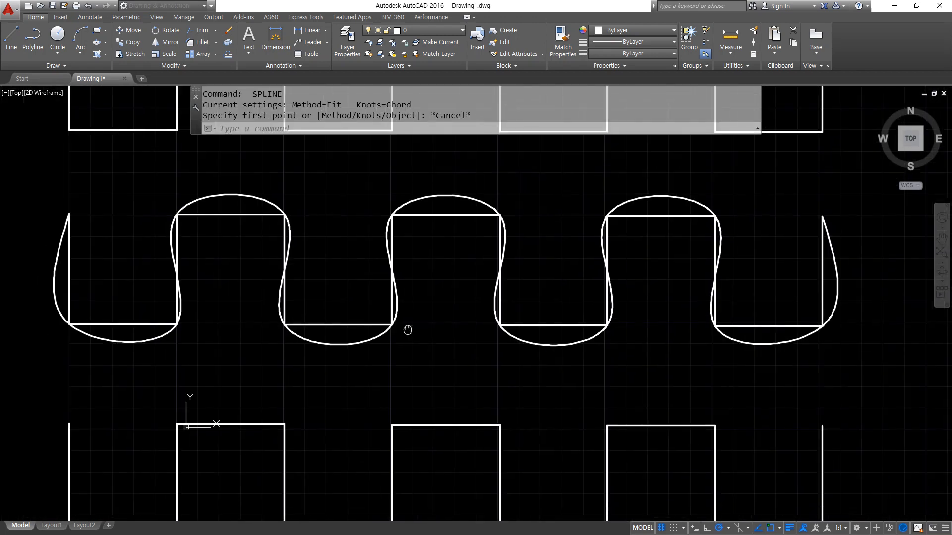
{"action": "middle_click_drag", "start_coordinate": [291, 382], "coordinate": [297, 340]}
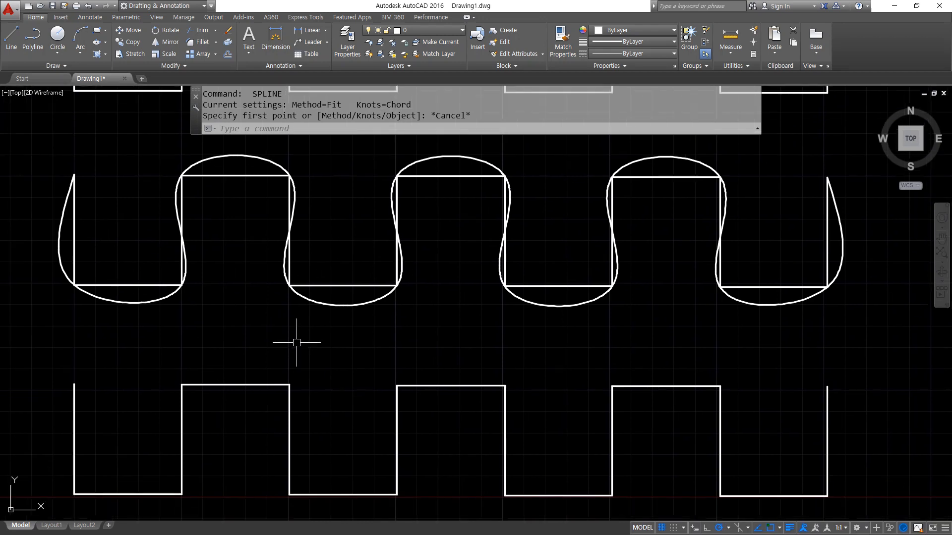
{"action": "key", "text": "Return"}
{"action": "left_click", "coordinate": [392, 130]}
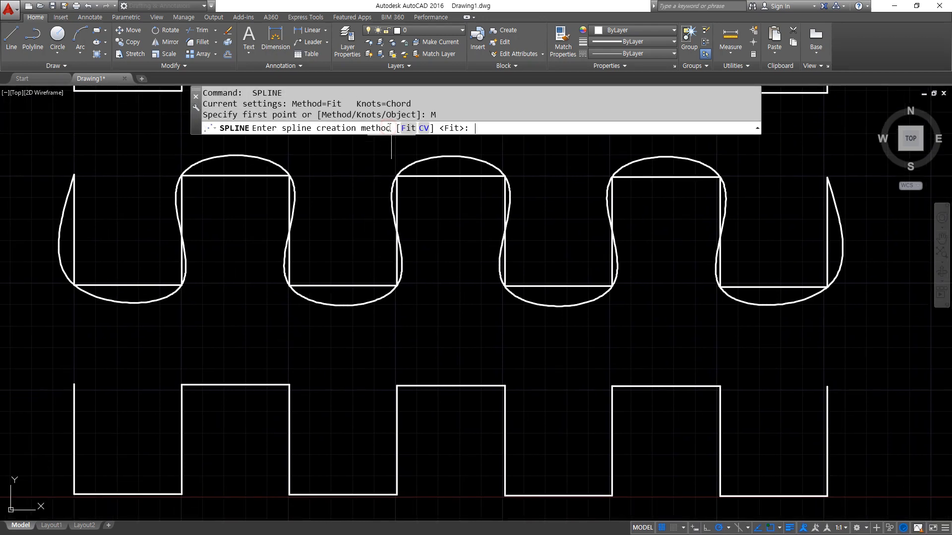
{"action": "left_click", "coordinate": [424, 130]}
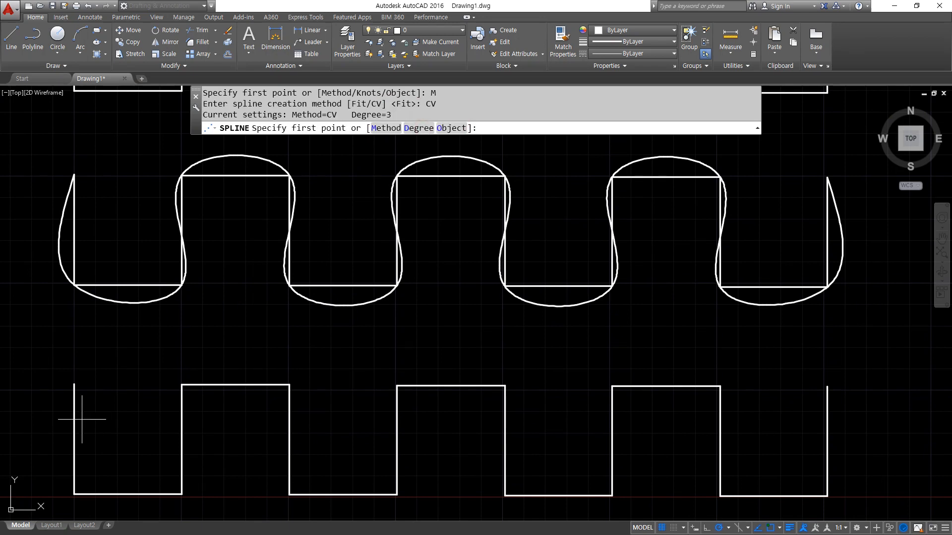
{"action": "left_click", "coordinate": [75, 385]}
{"action": "left_click", "coordinate": [74, 494]}
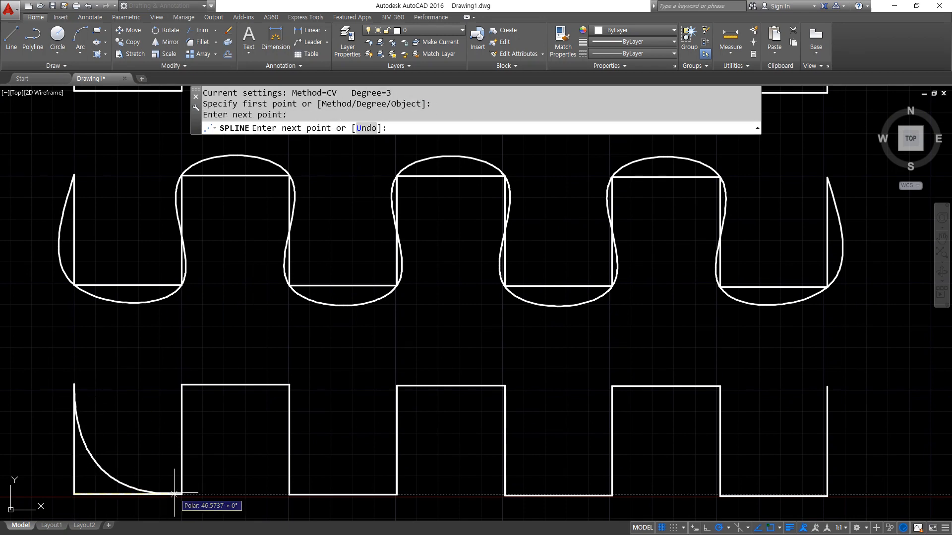
{"action": "left_click", "coordinate": [181, 494]}
{"action": "left_click", "coordinate": [181, 385]}
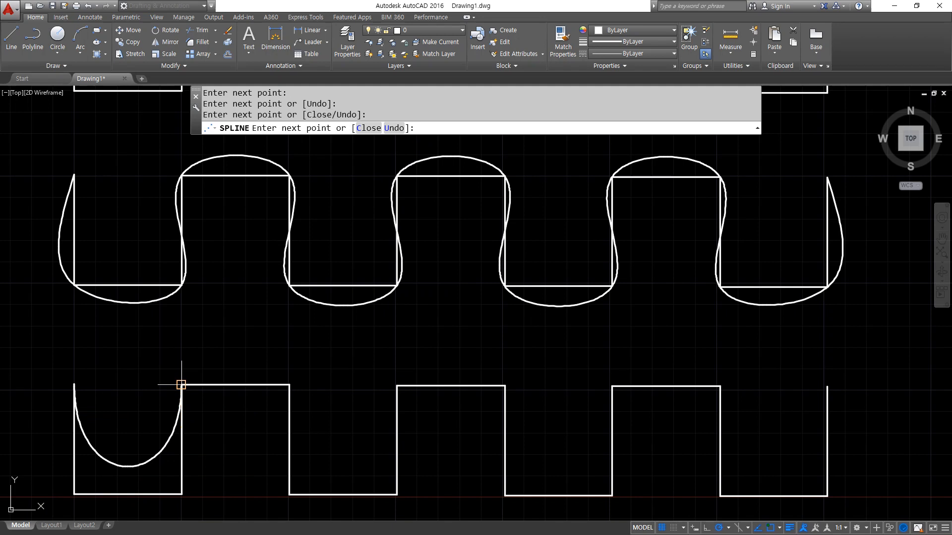
{"action": "left_click", "coordinate": [289, 385]}
{"action": "left_click", "coordinate": [289, 494]}
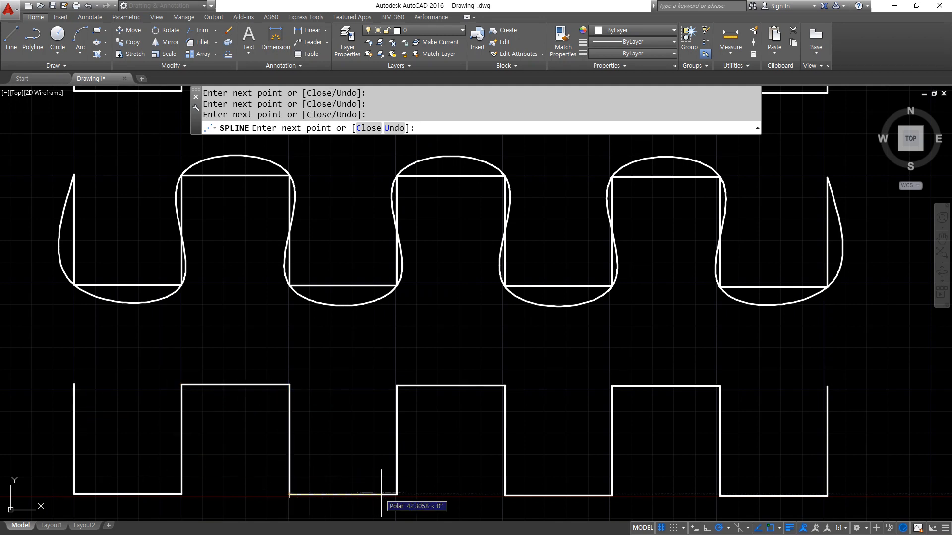
{"action": "left_click", "coordinate": [396, 494]}
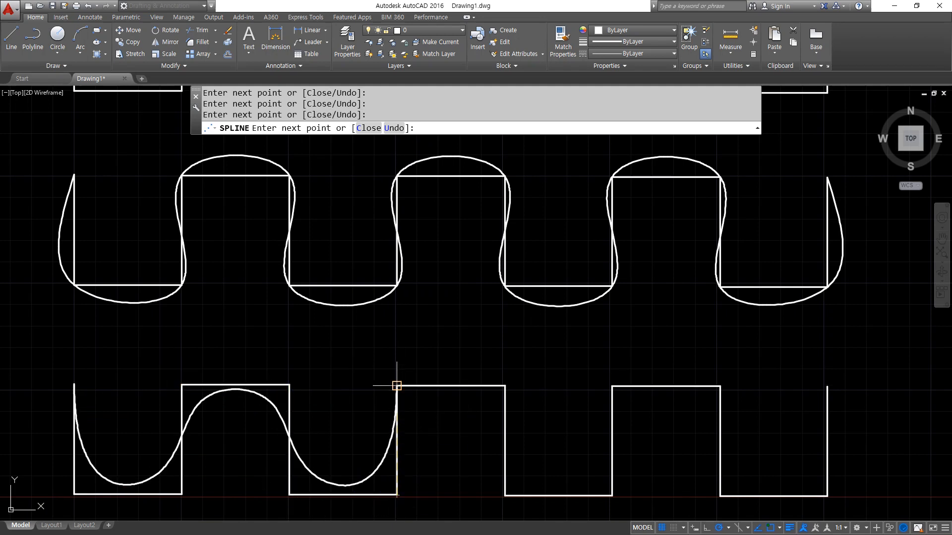
{"action": "left_click", "coordinate": [397, 384]}
{"action": "left_click", "coordinate": [505, 387]}
{"action": "left_click", "coordinate": [505, 496]}
{"action": "left_click", "coordinate": [612, 495]}
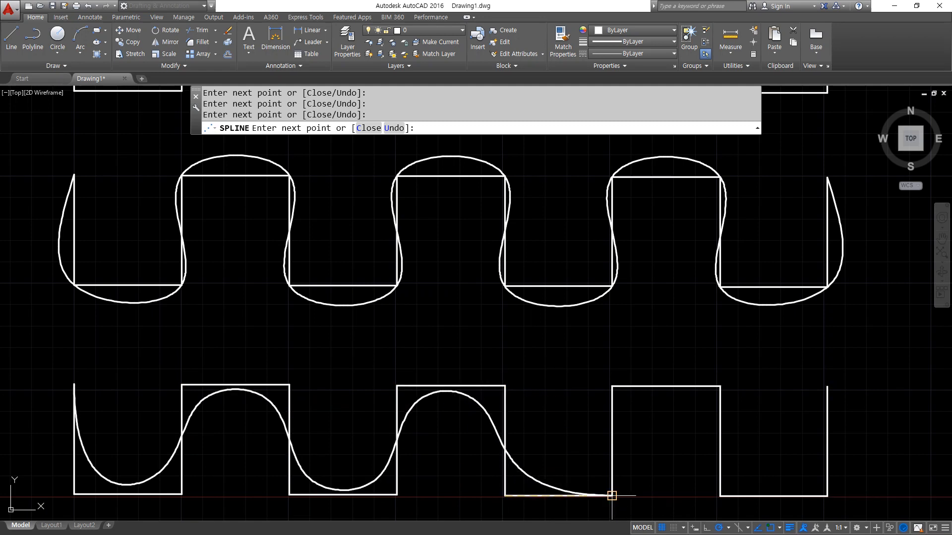
{"action": "left_click", "coordinate": [611, 386]}
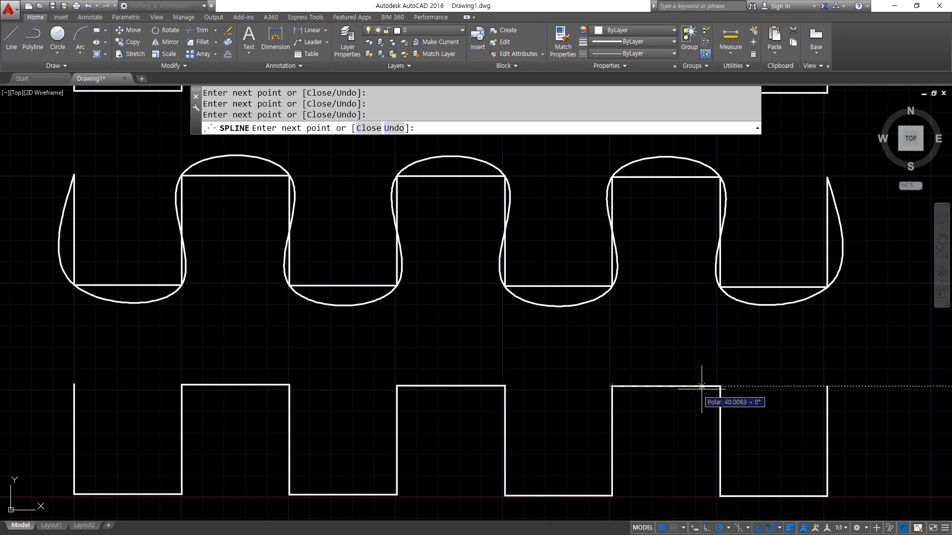
{"action": "left_click", "coordinate": [720, 386]}
{"action": "left_click", "coordinate": [720, 496]}
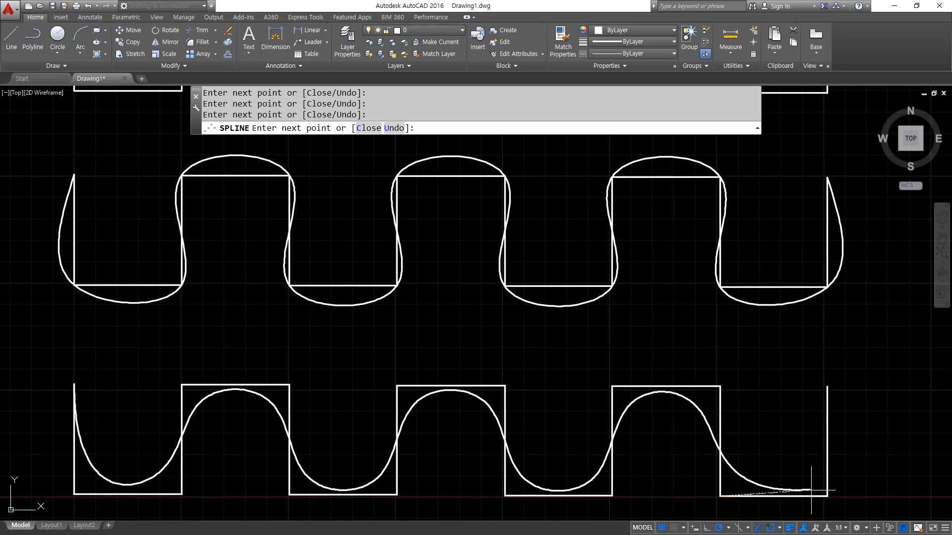
{"action": "left_click", "coordinate": [827, 496]}
{"action": "left_click", "coordinate": [827, 386]}
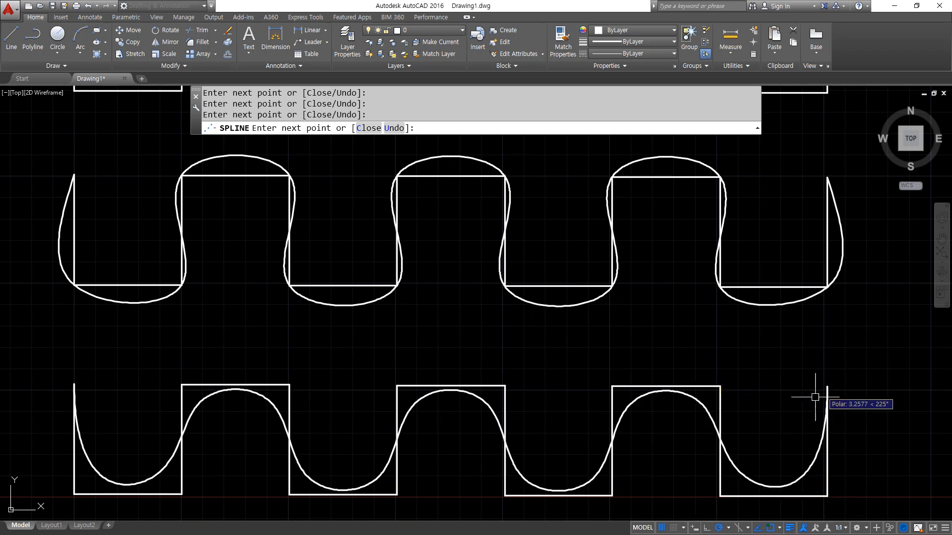
{"action": "key", "text": "Return"}
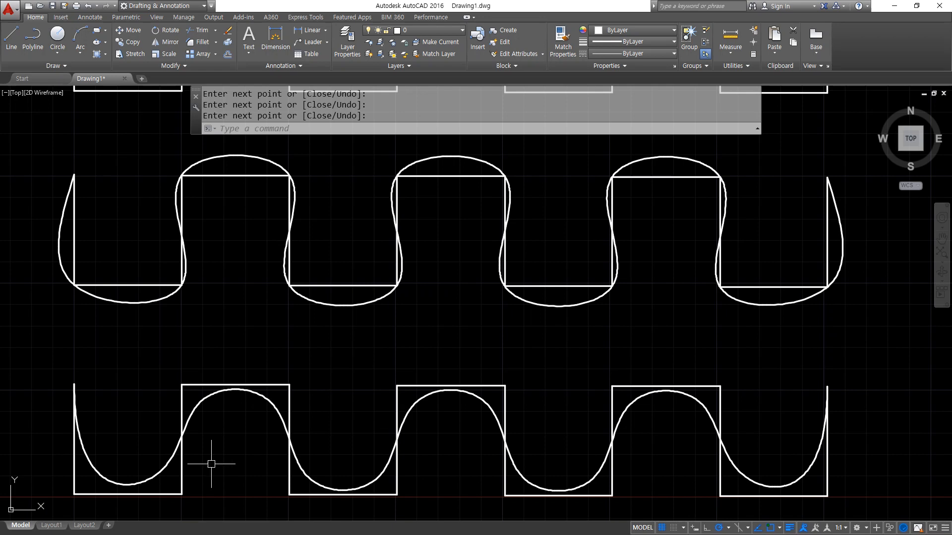
{"action": "left_click", "coordinate": [149, 484]}
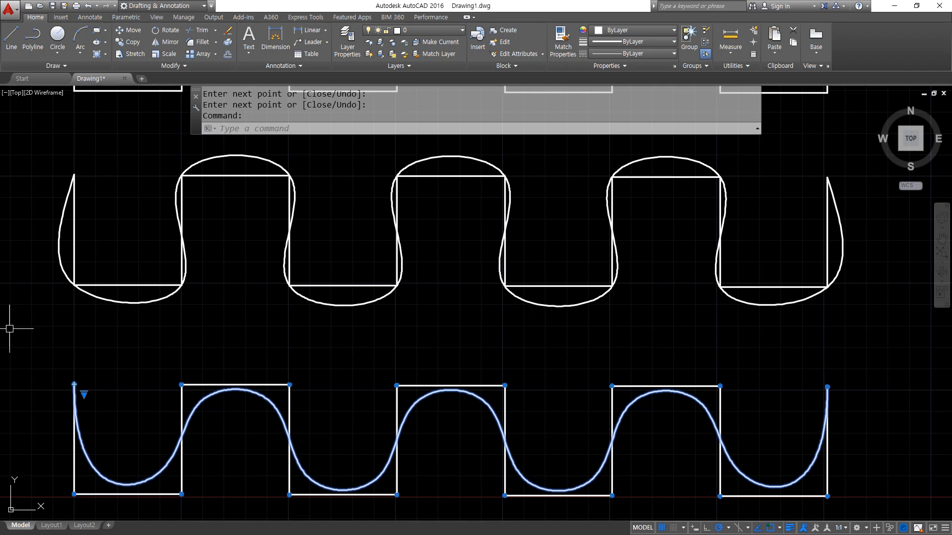
- Zoom the cleared drawing to All
{"action": "type", "text": "z"}
{"action": "key", "text": "Return"}
{"action": "type", "text": "a"}
{"action": "key", "text": "Return"}
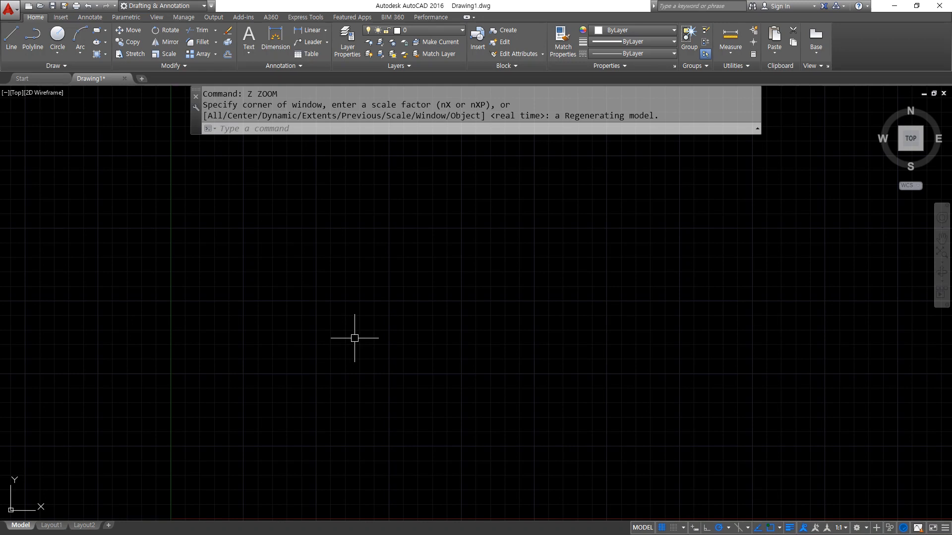
- Draw a horizontal and a vertical construction line crossing at one point
{"action": "type", "text": "xl"}
{"action": "key", "text": "Return"}
{"action": "left_click", "coordinate": [359, 292]}
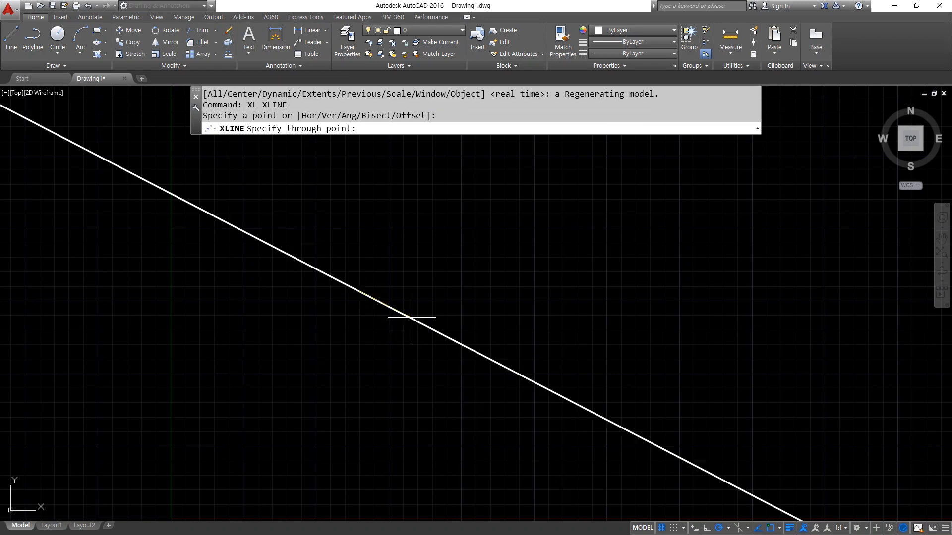
{"action": "left_click", "coordinate": [429, 299]}
{"action": "left_click", "coordinate": [359, 253]}
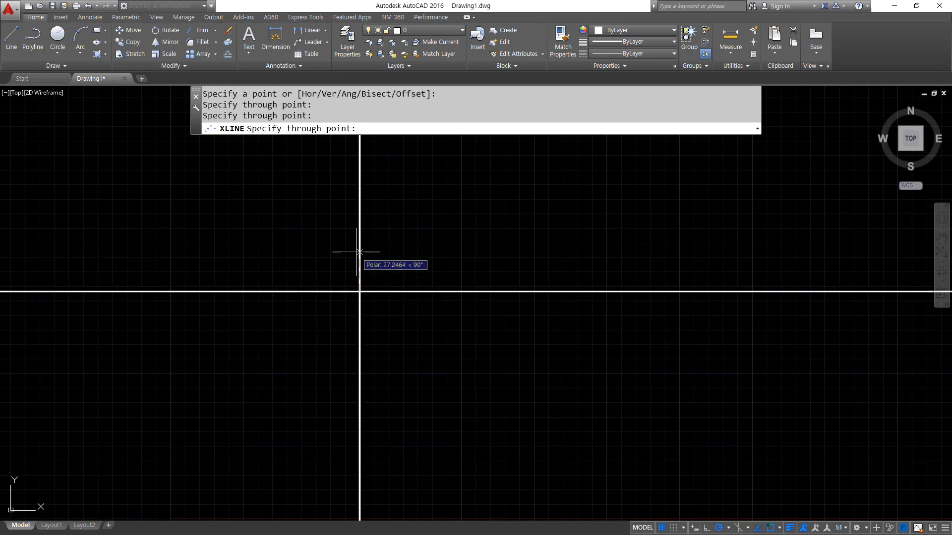
{"action": "key", "text": "Return"}
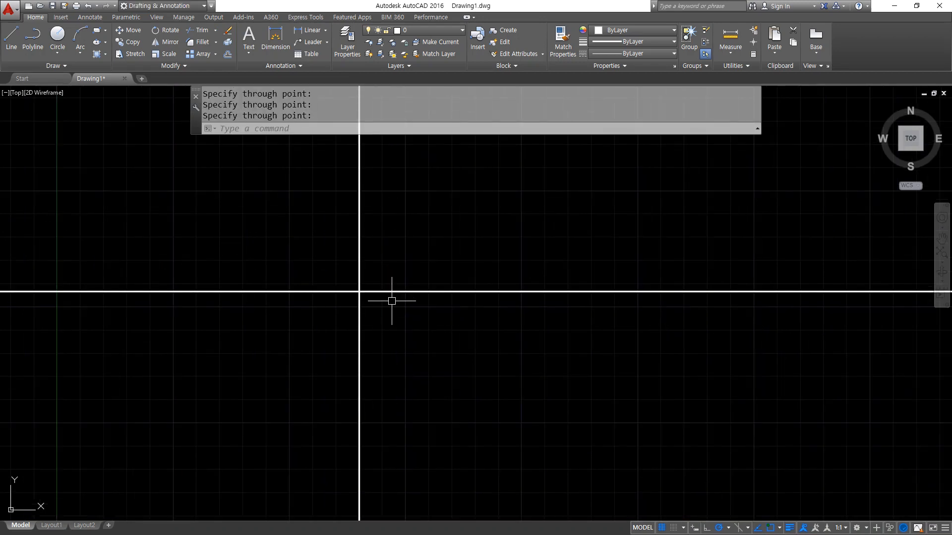
- Draw two concentric circles with radii 30 and 50 centred on the intersection of the construction lines
{"action": "type", "text": "c"}
{"action": "key", "text": "Return"}
{"action": "left_click", "coordinate": [359, 292]}
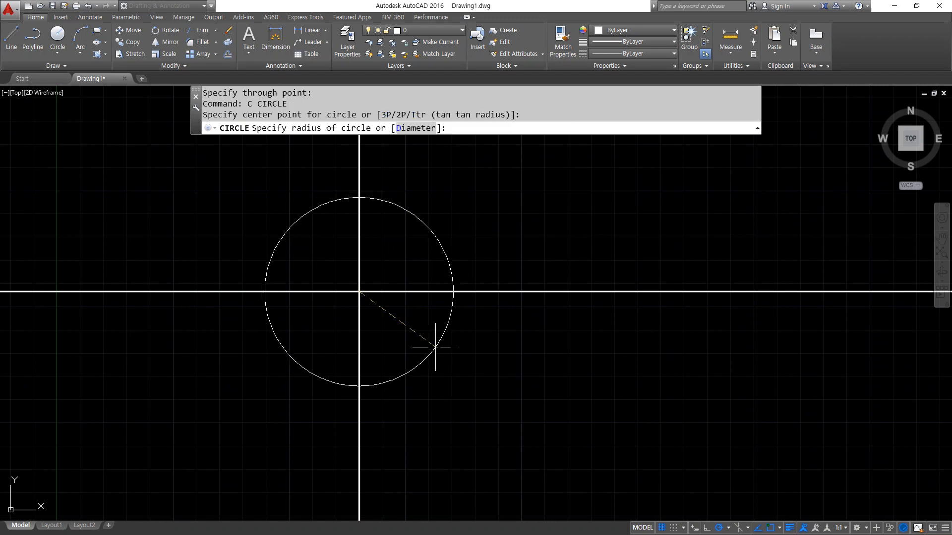
{"action": "type", "text": "30"}
{"action": "key", "text": "Return"}
{"action": "key", "text": "Return"}
{"action": "left_click", "coordinate": [366, 288]}
{"action": "type", "text": "50"}
{"action": "key", "text": "Return"}
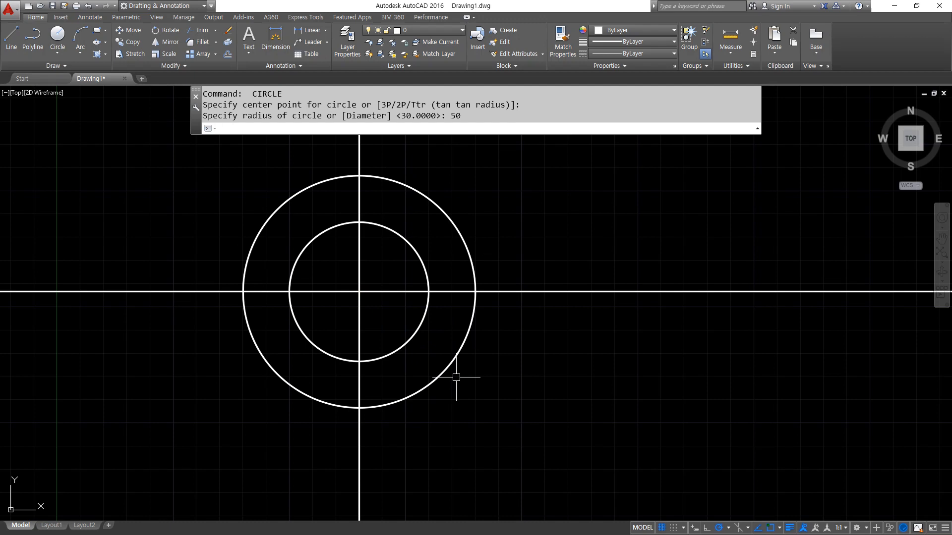
- Trim the vertical construction line to the inner circle and the horizontal one to the outer circle
{"action": "type", "text": "tr"}
{"action": "key", "text": "Return"}
{"action": "key", "text": "Return"}
{"action": "left_click", "coordinate": [343, 469]}
{"action": "left_click", "coordinate": [371, 461]}
{"action": "left_click", "coordinate": [373, 392]}
{"action": "left_click", "coordinate": [340, 381]}
{"action": "left_click", "coordinate": [382, 155]}
{"action": "left_click", "coordinate": [329, 151]}
{"action": "left_click", "coordinate": [373, 199]}
{"action": "left_click", "coordinate": [323, 169]}
{"action": "left_click", "coordinate": [124, 267]}
{"action": "left_click", "coordinate": [107, 339]}
{"action": "left_click", "coordinate": [626, 353]}
{"action": "left_click", "coordinate": [550, 222]}
{"action": "key", "text": "Return"}
- Try erasing the two concentric circles around the cross lines, and undo the erasure
{"action": "left_click", "coordinate": [473, 364]}
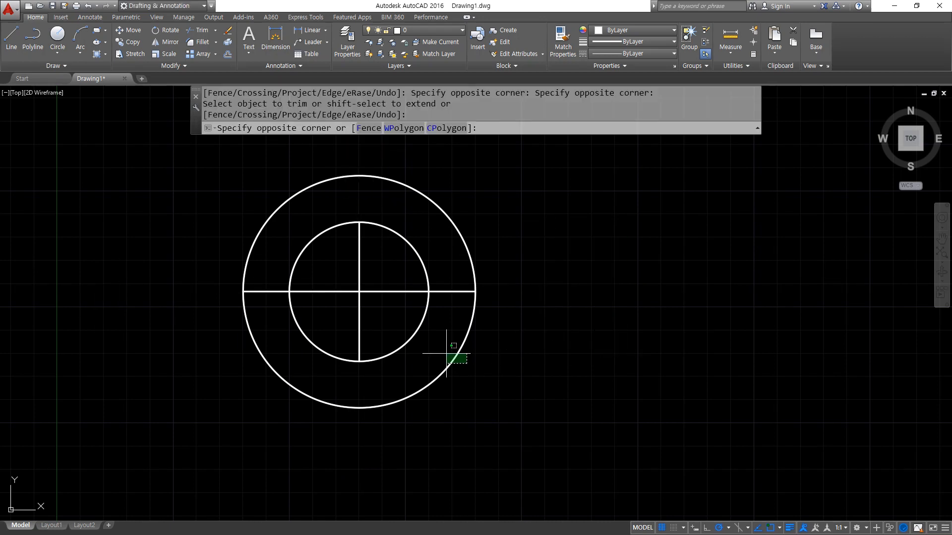
{"action": "left_click", "coordinate": [392, 312]}
{"action": "type", "text": "e"}
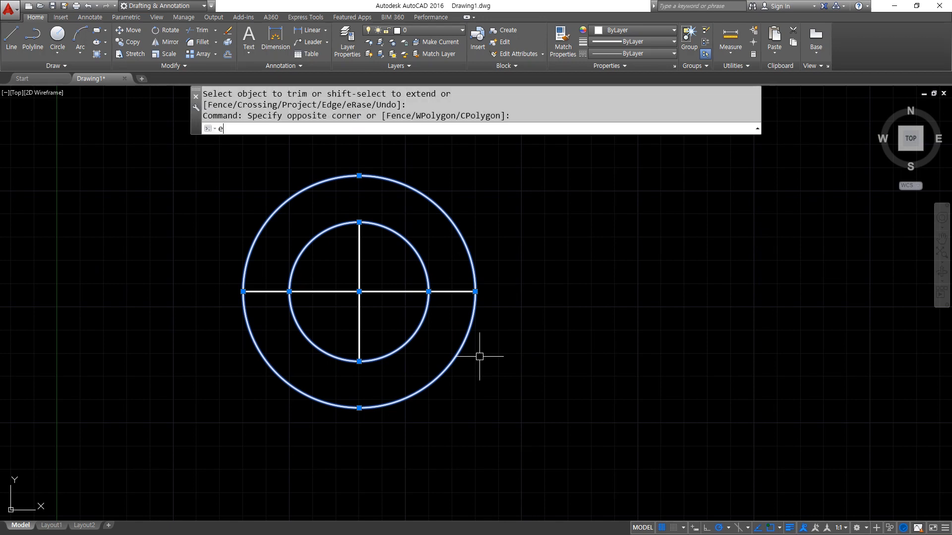
{"action": "key", "text": "Return"}
{"action": "mouse_move", "coordinate": [373, 359]}
{"action": "left_mouse_down"}
{"action": "mouse_move", "coordinate": [245, 290]}
{"action": "mouse_move", "coordinate": [382, 220]}
{"action": "mouse_move", "coordinate": [478, 309]}
{"action": "mouse_move", "coordinate": [372, 355]}
{"action": "mouse_move", "coordinate": [360, 371]}
{"action": "mouse_move", "coordinate": [373, 379]}
{"action": "left_mouse_up"}
{"action": "left_click_drag", "start_coordinate": [246, 293], "coordinate": [268, 320]}
{"action": "left_click_drag", "start_coordinate": [367, 230], "coordinate": [380, 238]}
{"action": "left_click_drag", "start_coordinate": [470, 277], "coordinate": [477, 309]}
{"action": "key", "text": "Escape"}
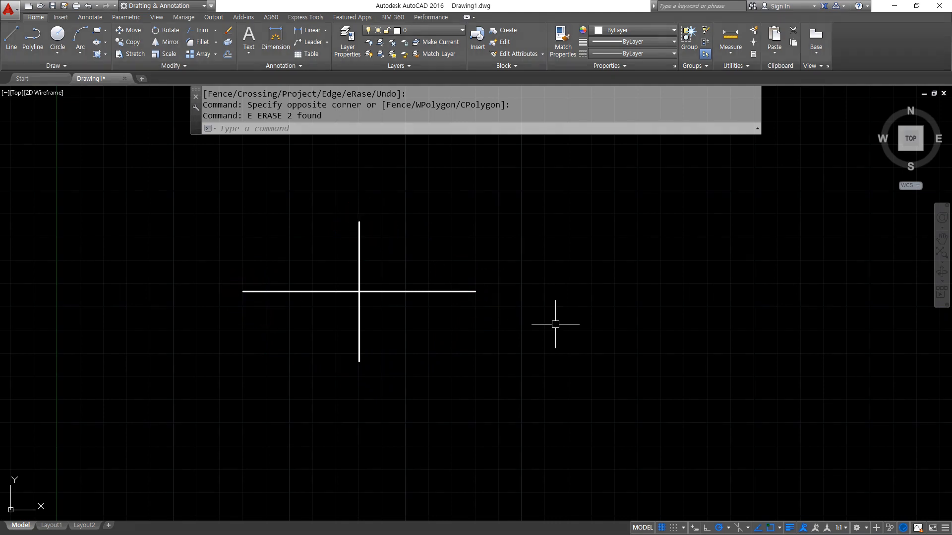
{"action": "key", "text": "ctrl+z"}
{"action": "scroll", "coordinate": [327, 256], "scroll_direction": "up", "scroll_amount": 1}
{"action": "scroll", "coordinate": [365, 261], "scroll_direction": "down", "scroll_amount": 1}
{"action": "middle_click_drag", "start_coordinate": [365, 260], "coordinate": [348, 282]}
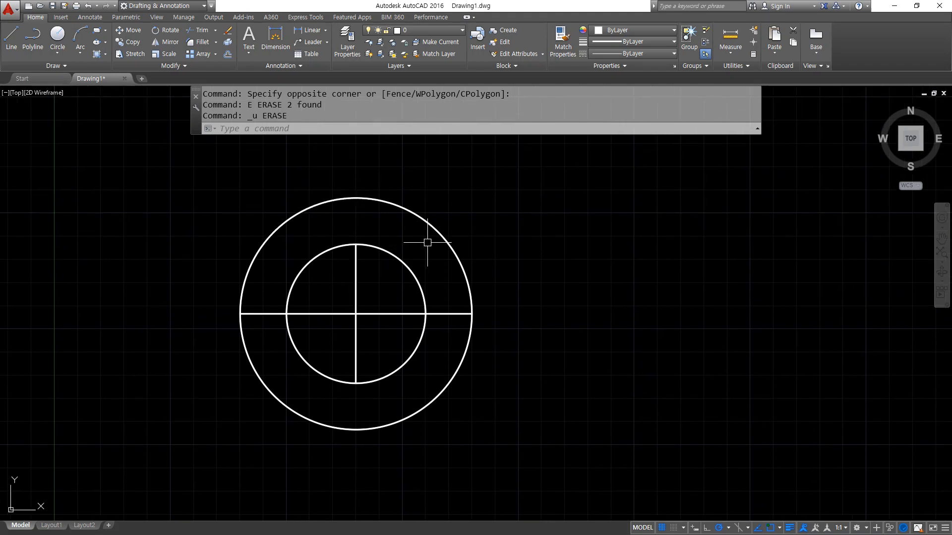
- Erase both concentric circles, keeping the two trimmed cross lines
{"action": "left_click", "coordinate": [493, 202]}
{"action": "left_click", "coordinate": [409, 288]}
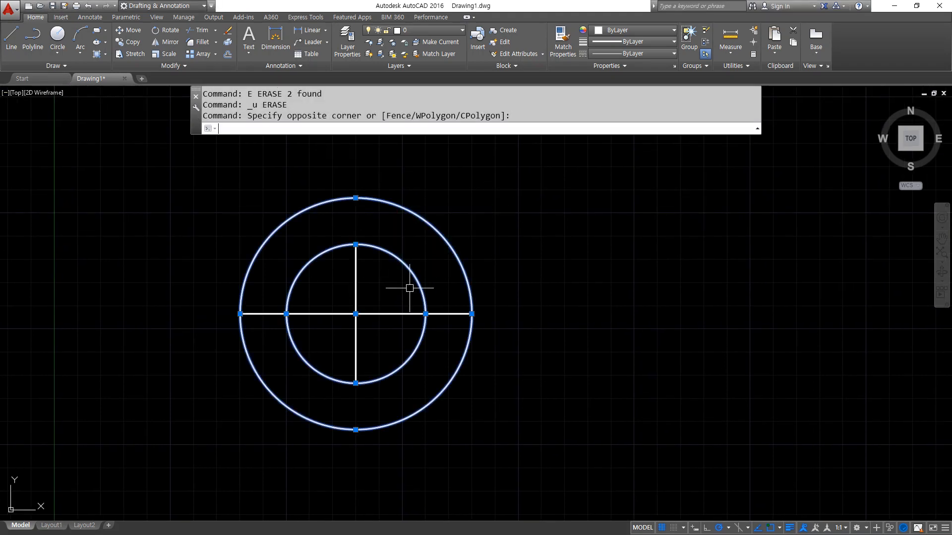
{"action": "type", "text": "e"}
{"action": "key", "text": "Return"}
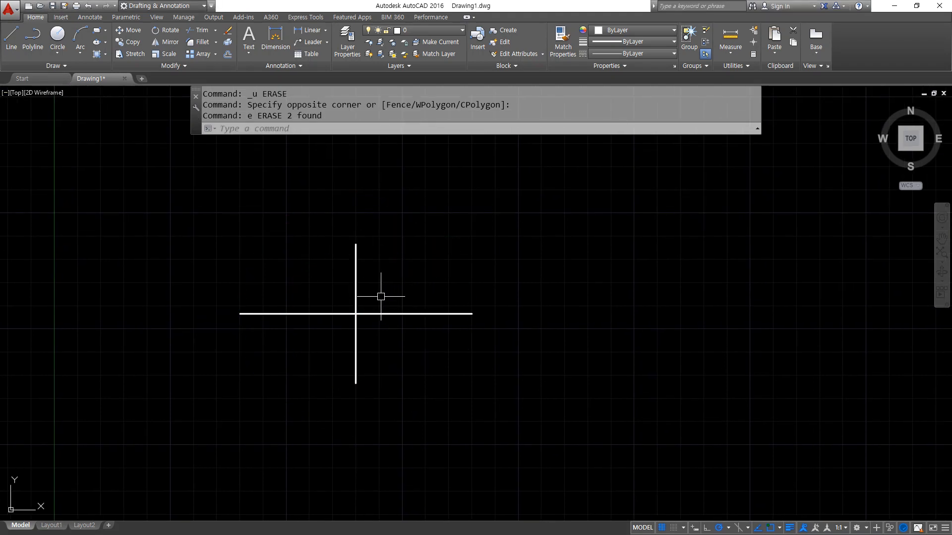
- Draw an ellipse by axis endpoints, using both ends of the horizontal line and the upper end of the vertical line
{"action": "type", "text": "el"}
{"action": "key", "text": "Return"}
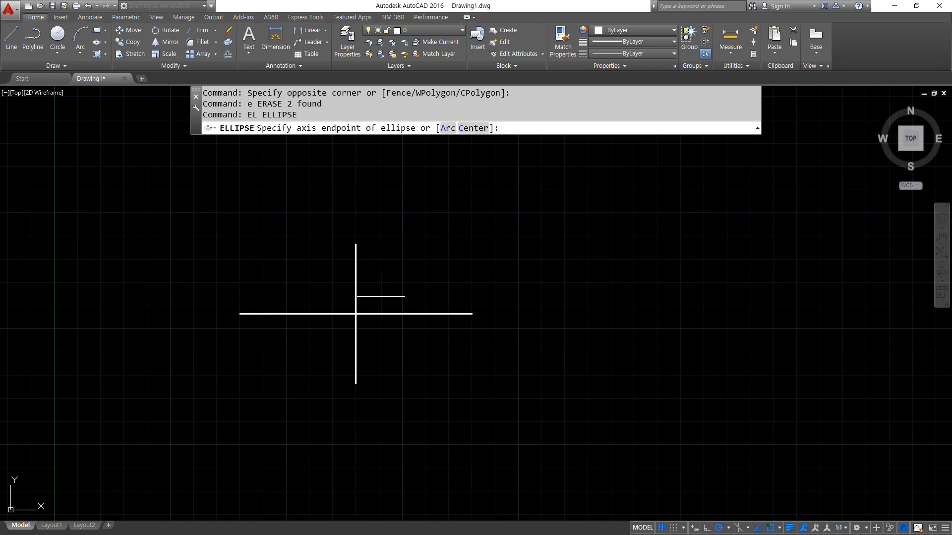
{"action": "key", "text": "super+plus"}
{"action": "left_click", "coordinate": [240, 314]}
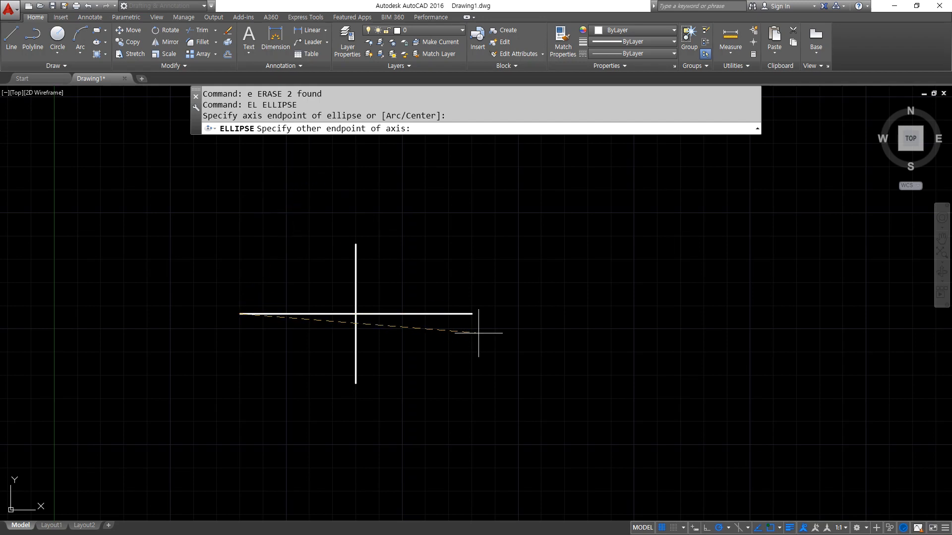
{"action": "left_click", "coordinate": [471, 314]}
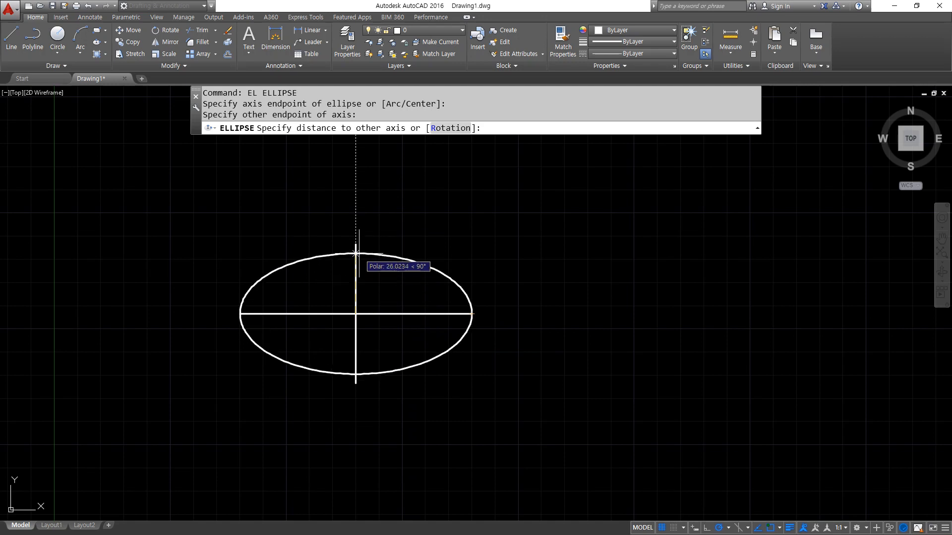
{"action": "left_click", "coordinate": [355, 244]}
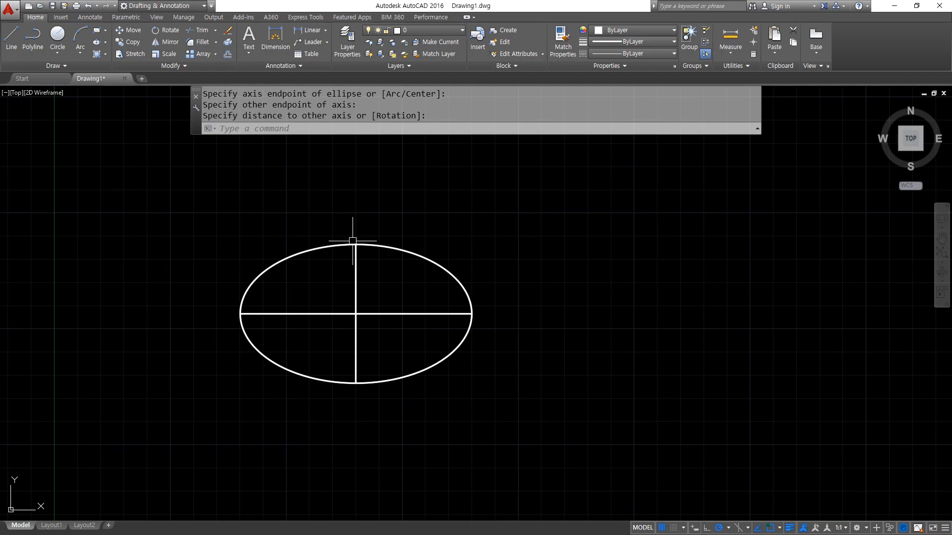
- Erase the axis-endpoint ellipse, keeping the cross lines
{"action": "left_click", "coordinate": [313, 276]}
{"action": "left_click", "coordinate": [261, 208]}
{"action": "key", "text": "Delete"}
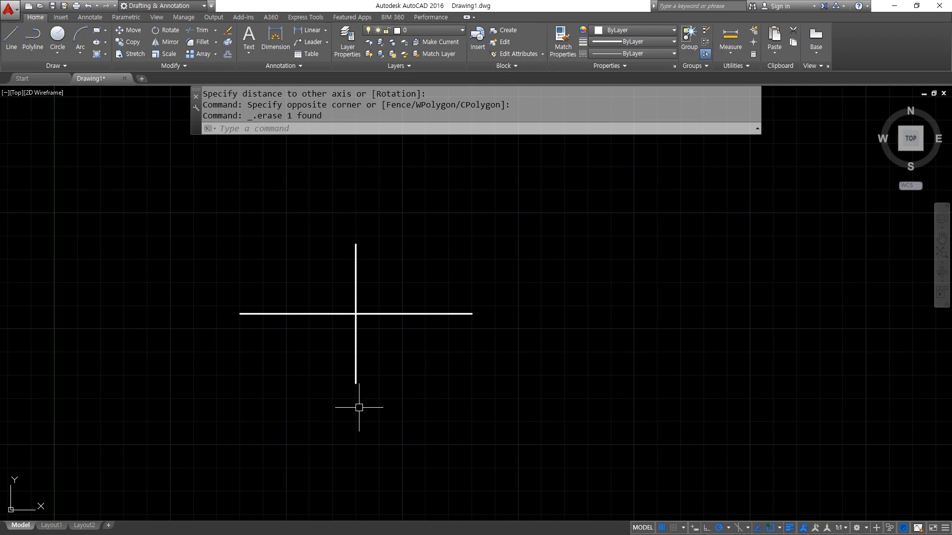
- Draw an ellipse with the ELLIPSE Center option from the lines' intersection, through the horizontal line's right end and the vertical line's upper end
{"action": "type", "text": "EL"}
{"action": "key", "text": "Return"}
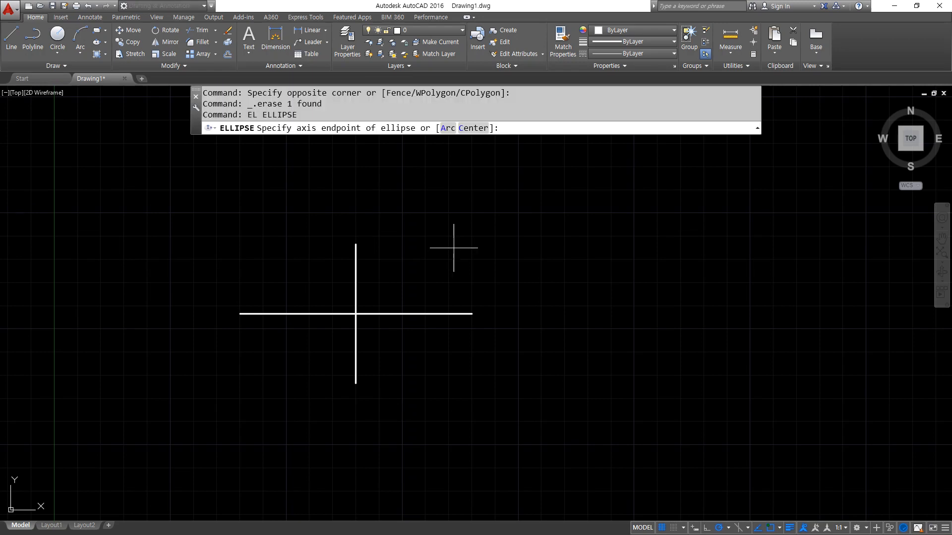
{"action": "left_click", "coordinate": [472, 129]}
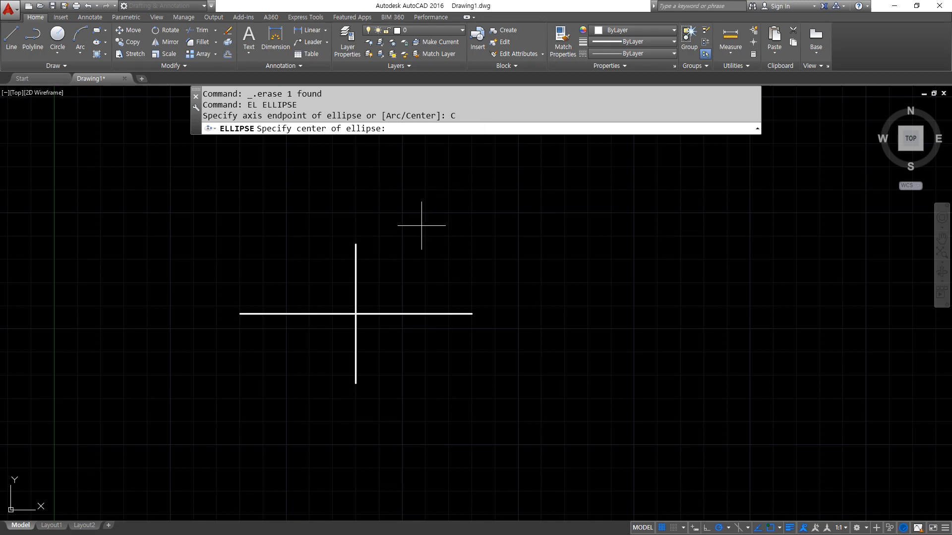
{"action": "left_click", "coordinate": [356, 314]}
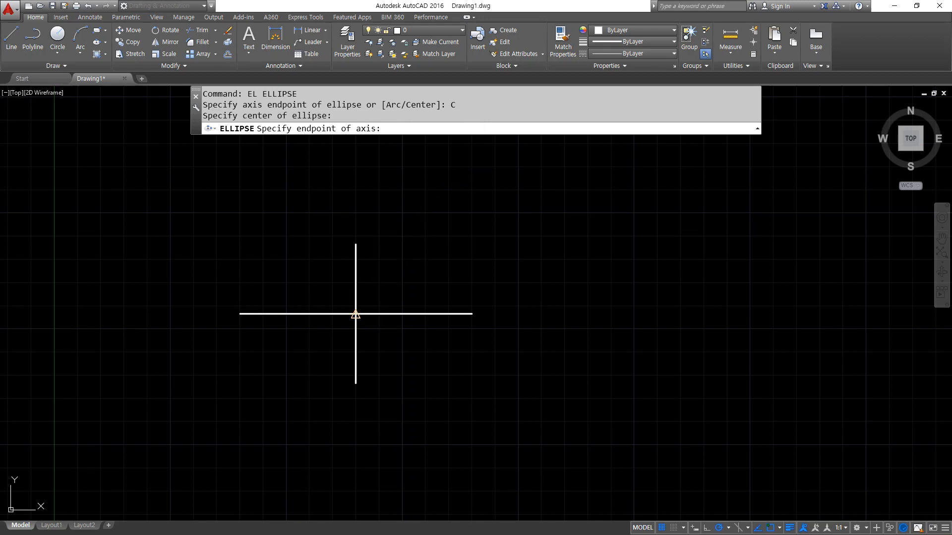
{"action": "left_click", "coordinate": [472, 314]}
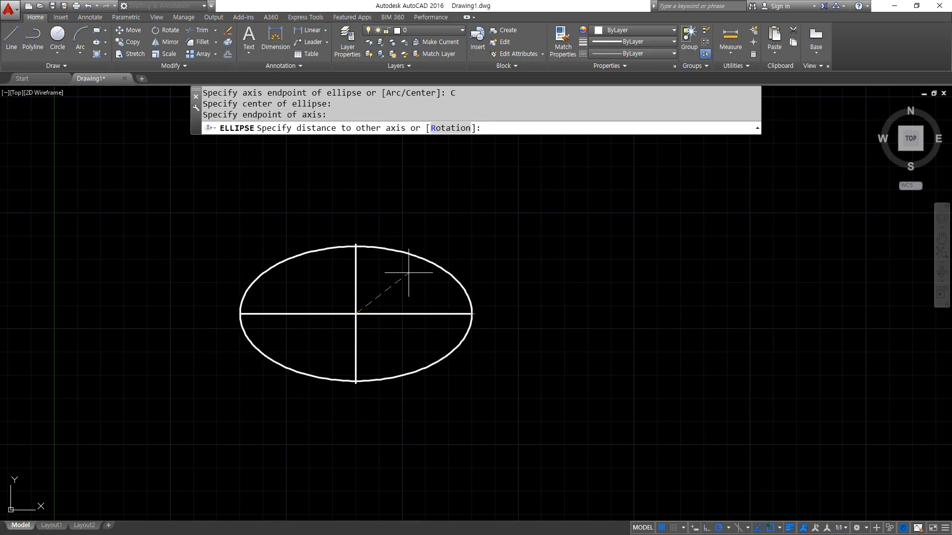
{"action": "left_click", "coordinate": [355, 244]}
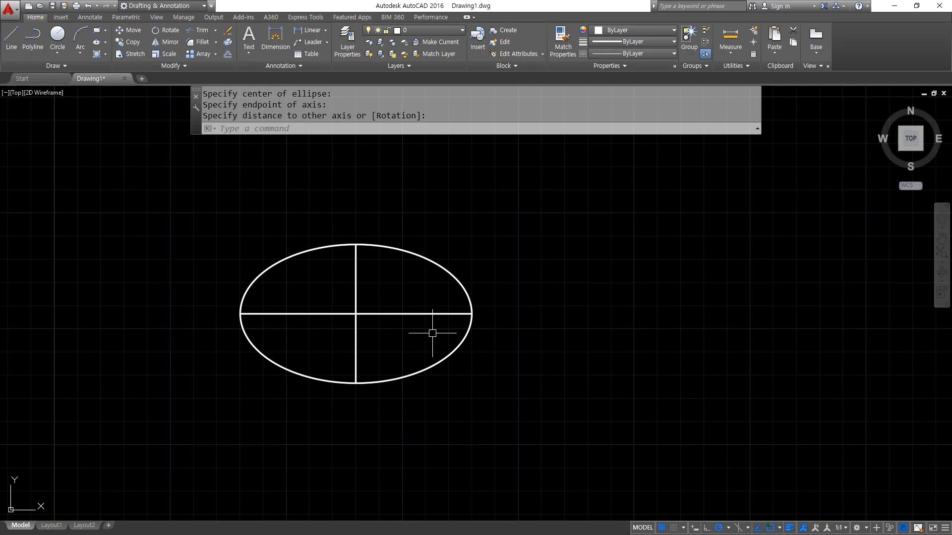
- Erase the ellipse drawn from its center, keeping the cross lines
{"action": "left_click", "coordinate": [448, 278]}
{"action": "left_click", "coordinate": [409, 245]}
{"action": "type", "text": "e"}
{"action": "key", "text": "Return"}
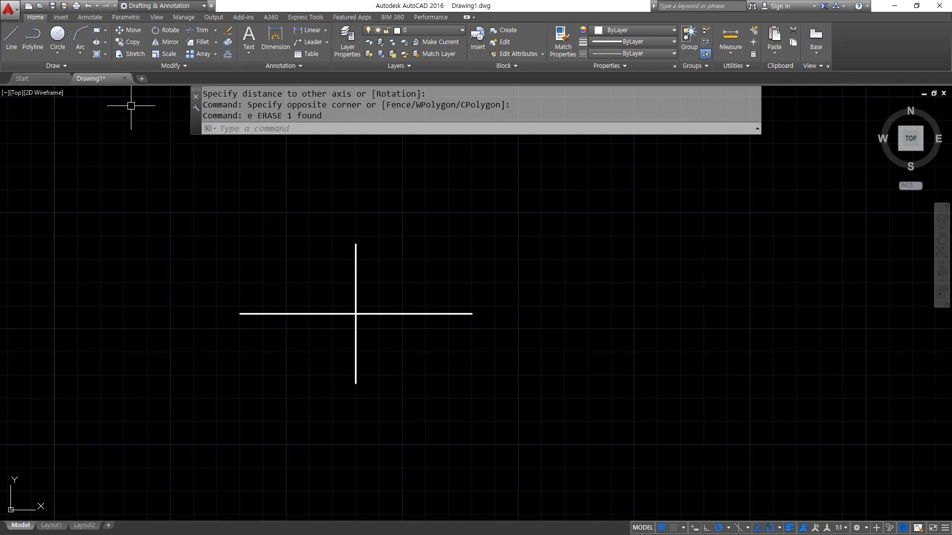
- Redraw the ellipse with the Center method, centred on the cross lines and reaching their right and upper ends
{"action": "left_click", "coordinate": [105, 43]}
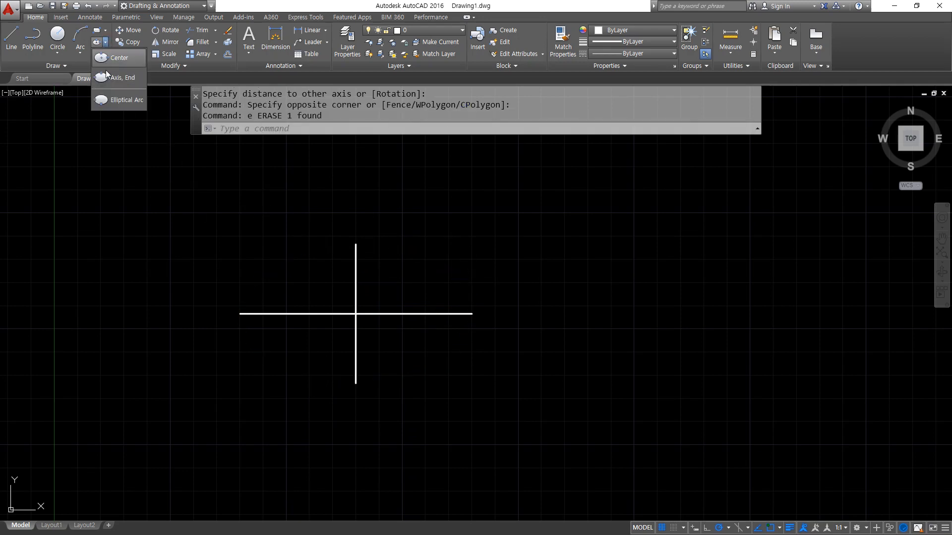
{"action": "left_click", "coordinate": [127, 58]}
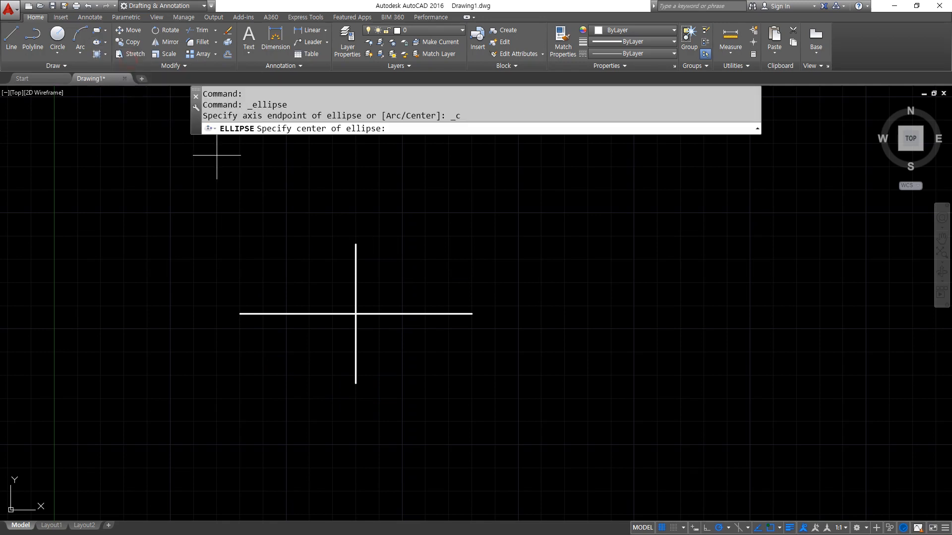
{"action": "left_click", "coordinate": [355, 313]}
{"action": "left_click", "coordinate": [472, 313]}
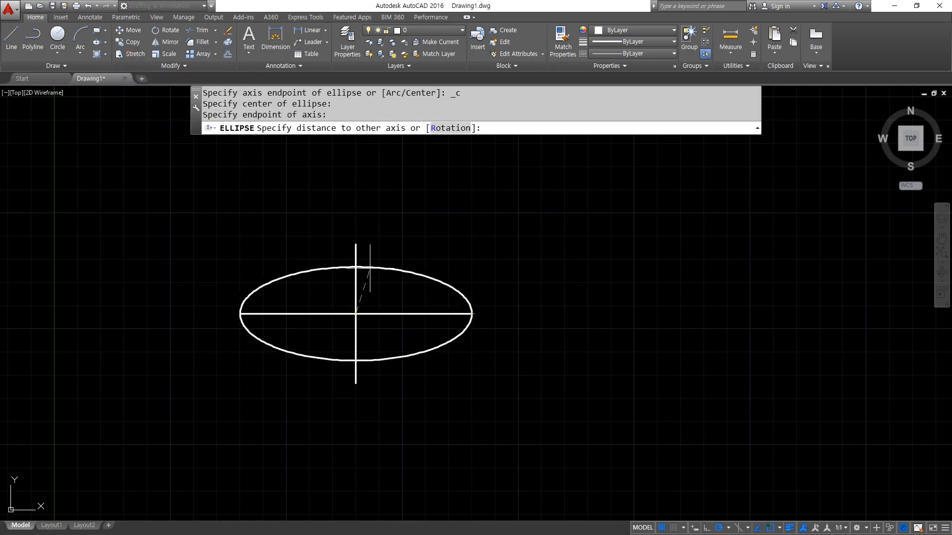
{"action": "left_click", "coordinate": [356, 245]}
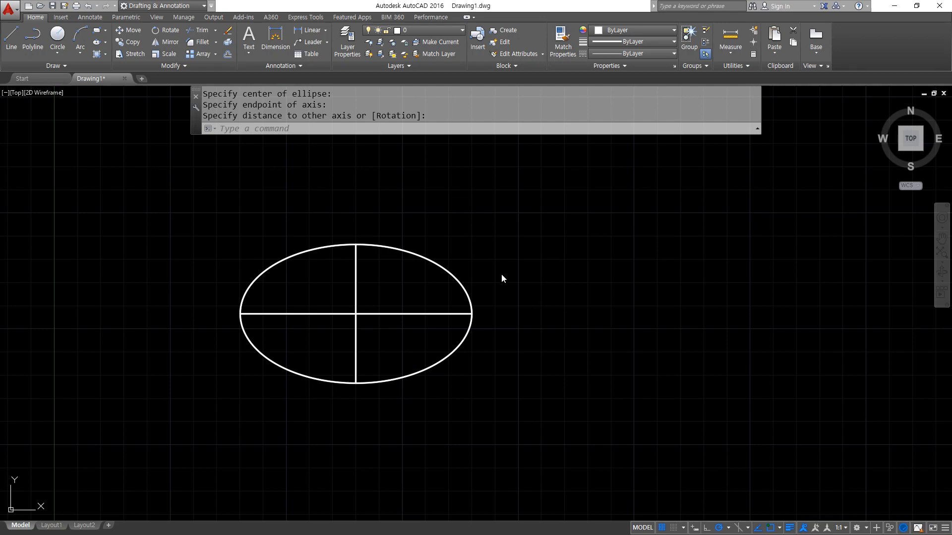
- Erase the ellipse together with both cross lines
{"action": "scroll", "coordinate": [493, 307], "scroll_direction": "down", "scroll_amount": 2}
{"action": "left_click", "coordinate": [590, 219]}
{"action": "left_click", "coordinate": [227, 389]}
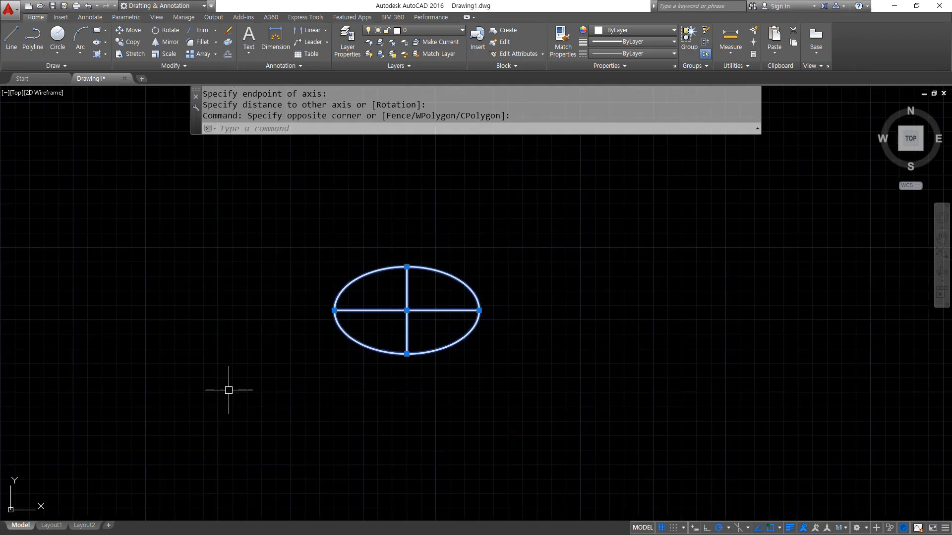
{"action": "type", "text": "e"}
{"action": "key", "text": "Return"}
- Draw horizontal, 45° diagonal and vertical construction lines through one common point
{"action": "type", "text": "xl"}
{"action": "key", "text": "Return"}
{"action": "left_click", "coordinate": [453, 309]}
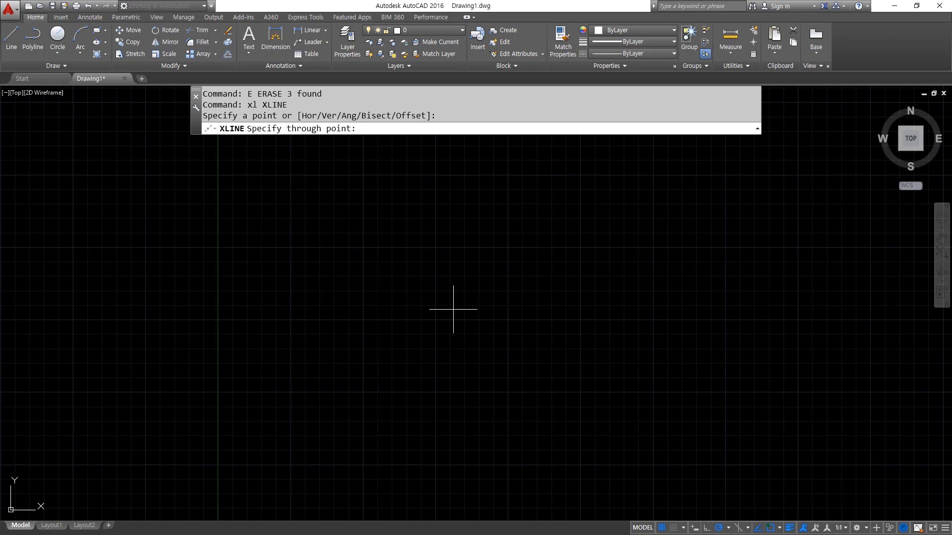
{"action": "left_click", "coordinate": [522, 310]}
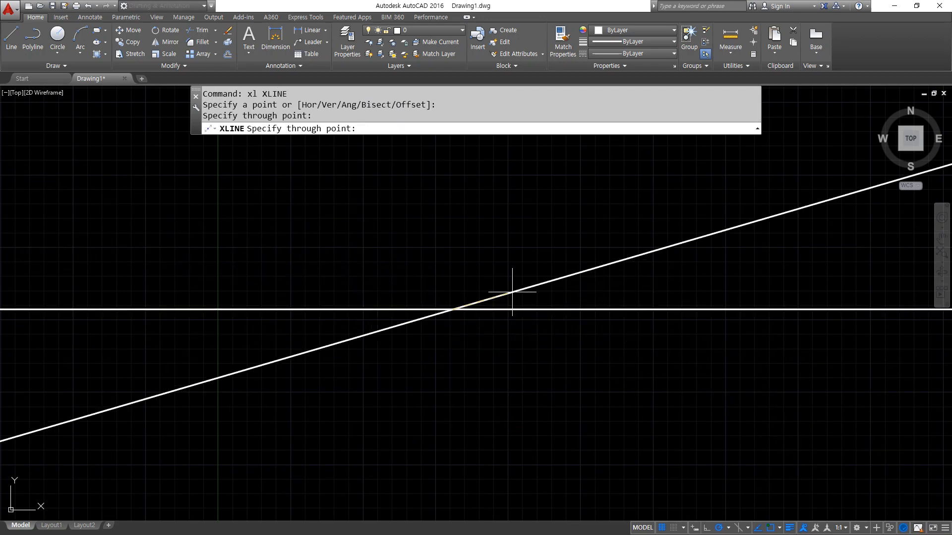
{"action": "left_click", "coordinate": [489, 267]}
{"action": "left_click", "coordinate": [453, 268]}
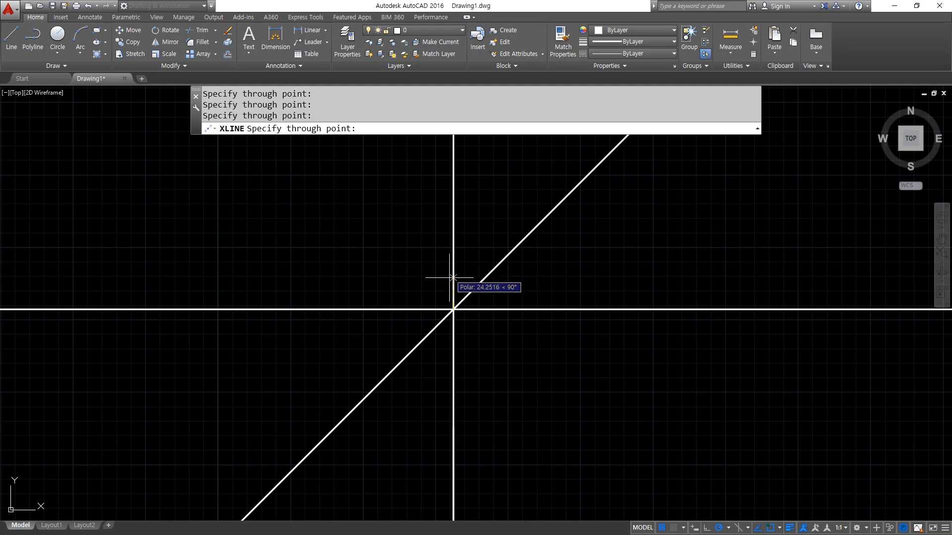
{"action": "key", "text": "Return"}
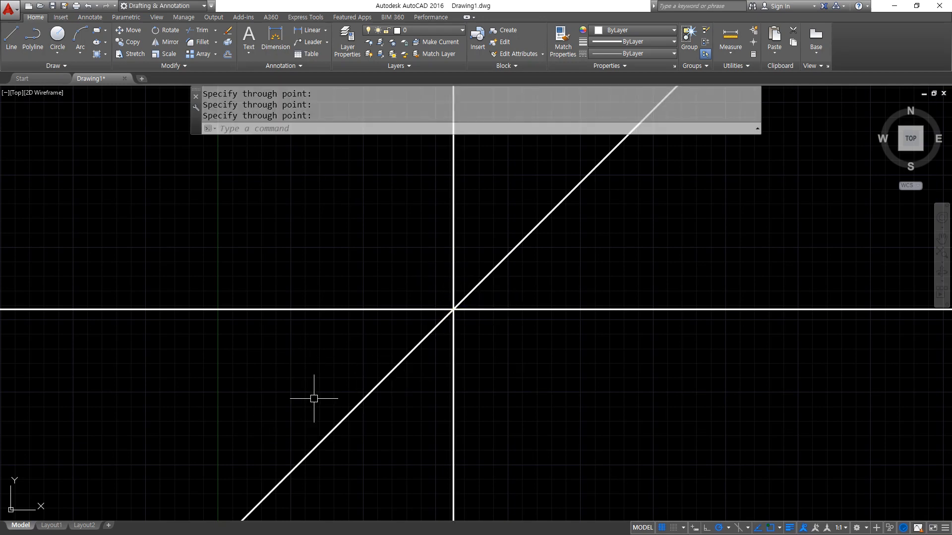
- Trim away the lower-left half of the diagonal construction line at the common intersection
{"action": "type", "text": "tr"}
{"action": "key", "text": "Return"}
{"action": "key", "text": "Return"}
{"action": "left_click", "coordinate": [353, 409]}
{"action": "key", "text": "Return"}
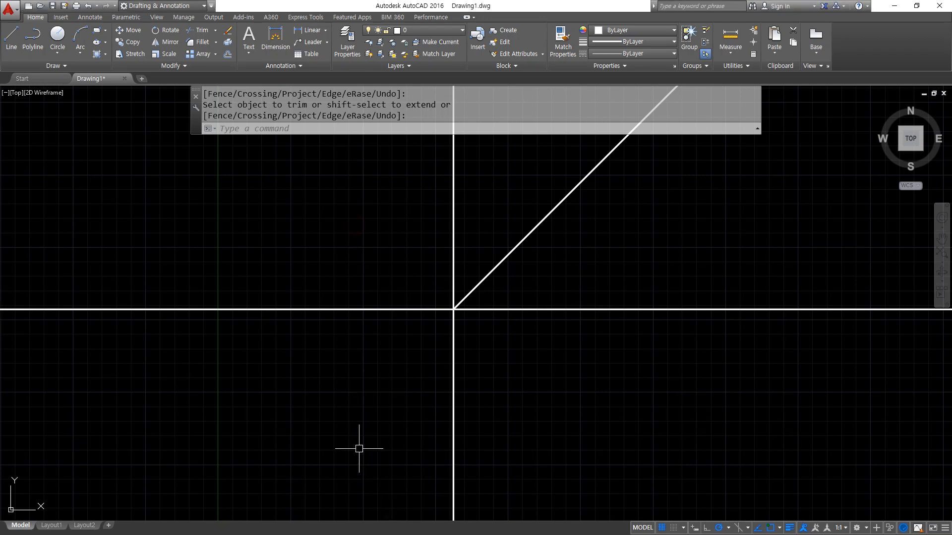
- Offset the horizontal construction line downward twice in succession, with a spacing of 15
{"action": "type", "text": "o"}
{"action": "key", "text": "Return"}
{"action": "type", "text": "15"}
{"action": "key", "text": "Return"}
{"action": "left_click", "coordinate": [367, 310]}
{"action": "left_click", "coordinate": [365, 347]}
{"action": "left_click", "coordinate": [374, 332]}
{"action": "left_click", "coordinate": [367, 377]}
{"action": "key", "text": "Return"}
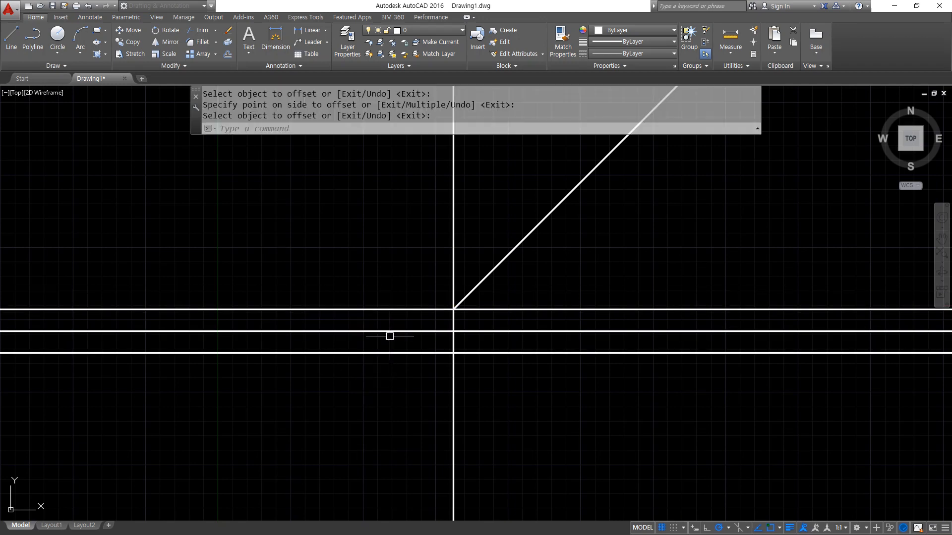
{"action": "scroll", "coordinate": [390, 336], "scroll_direction": "up", "scroll_amount": 2}
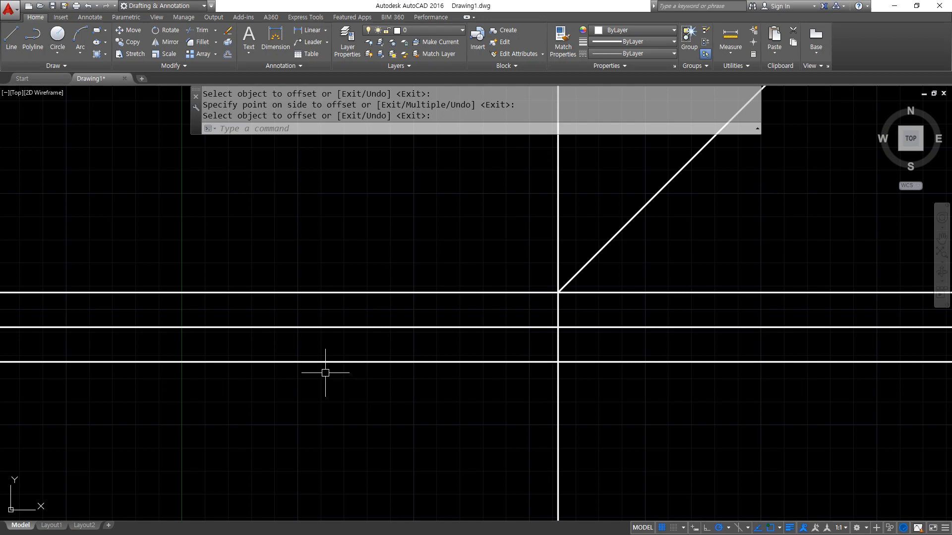
{"action": "key", "text": "Return"}
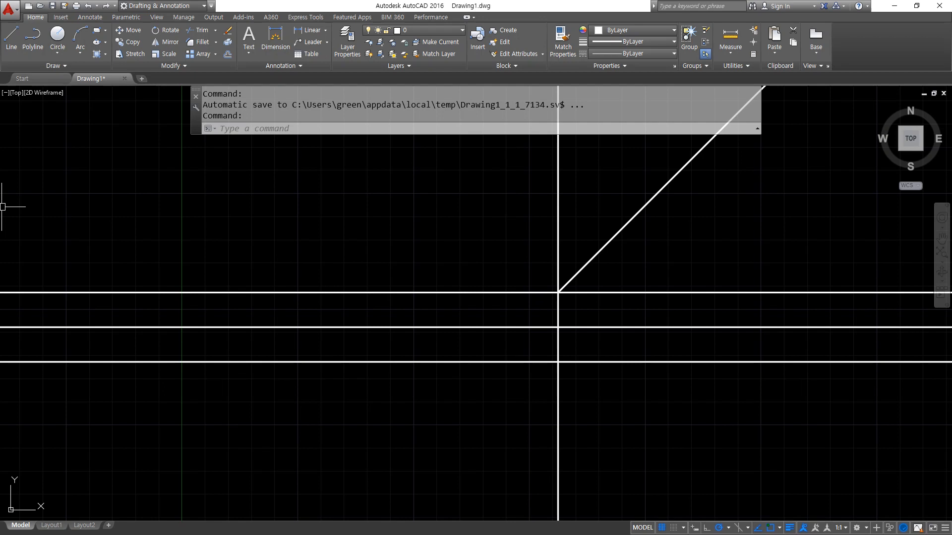
- Switch to the Notepad notes and add a new last line reading "한국생산성협회 CAT"
{"action": "key", "text": "alt+Tab"}
{"action": "key", "text": "Return"}
{"action": "type", "text": "gks"}
{"action": "key", "text": "BackSpace"}
{"action": "key", "text": "BackSpace"}
{"action": "key", "text": "BackSpace"}
{"action": "key", "text": "Hangul"}
{"action": "type", "text": "한궀"}
{"action": "type", "text": "생산성혀"}
{"action": "type", "text": "협회 "}
{"action": "type", "text": "CAT"}
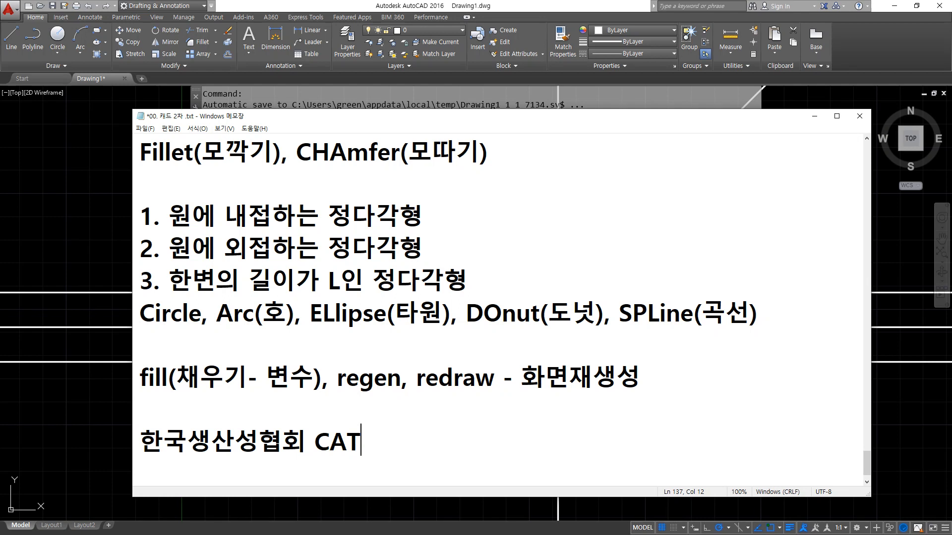
- Complete the last line of the notes with " - 정투상" and return to the AutoCAD drawing
{"action": "type", "text": "--"}
{"action": "key", "text": "BackSpace"}
{"action": "type", "text": "정투사"}
{"action": "key", "text": "BackSpace"}
{"action": "key", "text": "BackSpace"}
{"action": "type", "text": "상"}
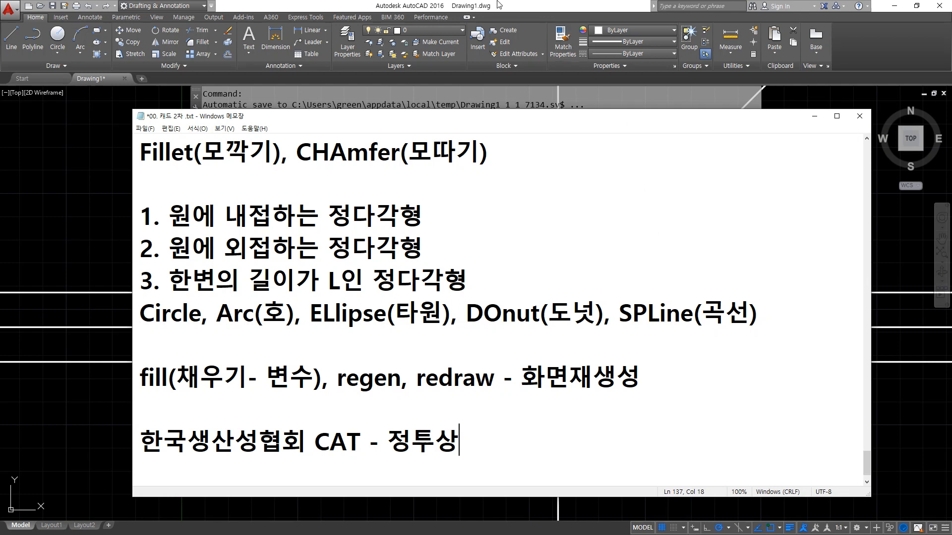
{"action": "left_click", "coordinate": [480, 5]}
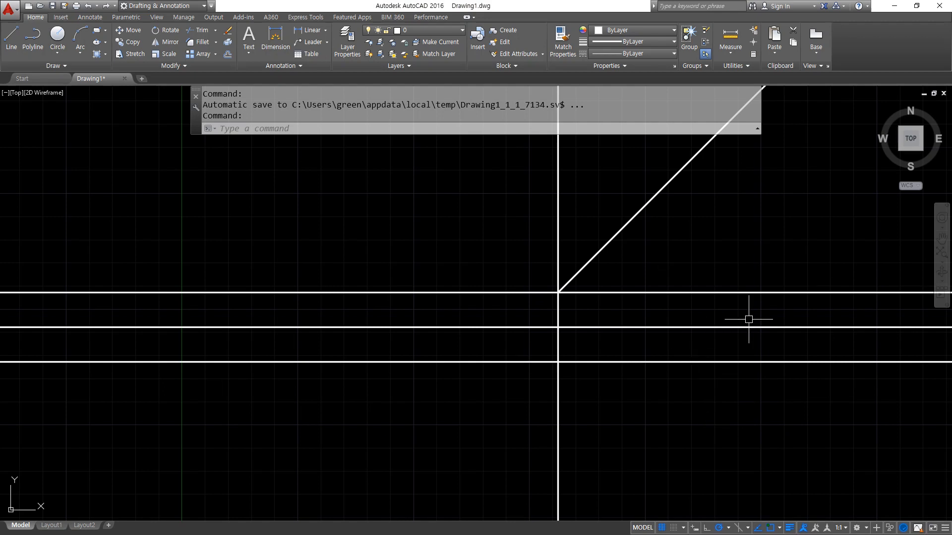
{"action": "mouse_move", "coordinate": [773, 367]}
{"action": "left_mouse_down"}
{"action": "mouse_move", "coordinate": [733, 302]}
{"action": "mouse_move", "coordinate": [796, 373]}
{"action": "left_mouse_up"}
{"action": "mouse_move", "coordinate": [413, 242]}
{"action": "left_mouse_down"}
{"action": "mouse_move", "coordinate": [392, 242]}
{"action": "mouse_move", "coordinate": [434, 243]}
{"action": "left_mouse_up"}
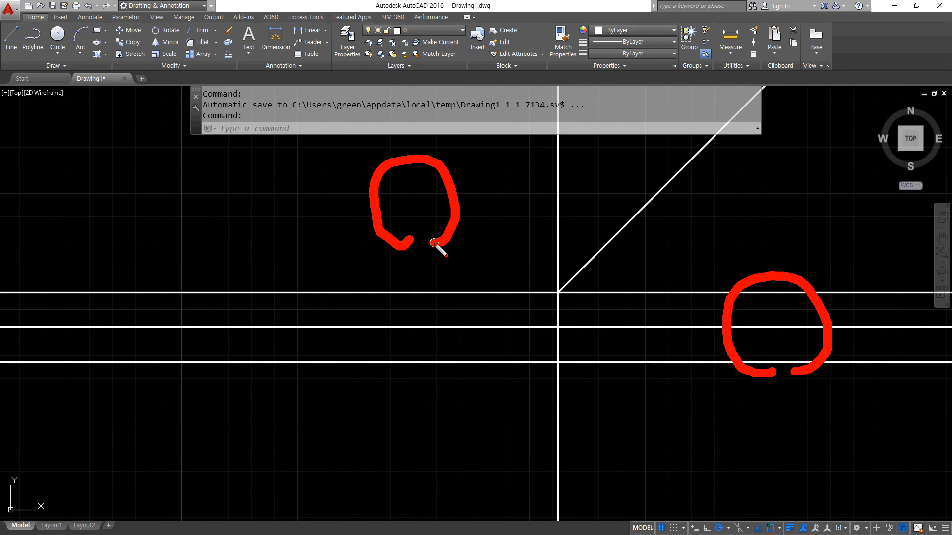
{"action": "key", "text": "Escape"}
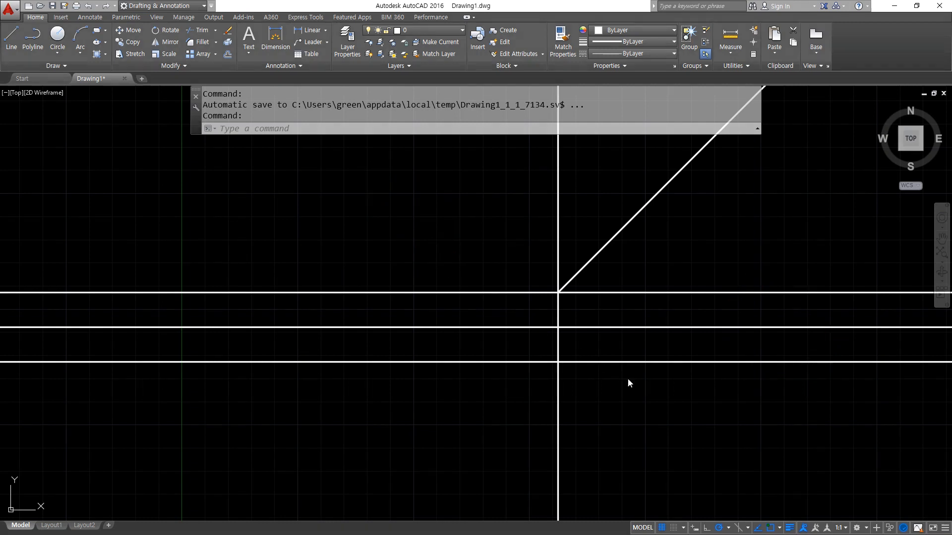
- Draw a line from below the horizontal lines straight up to the diagonal, then horizontally left past the vertical construction line
{"action": "type", "text": "l"}
{"action": "key", "text": "Return"}
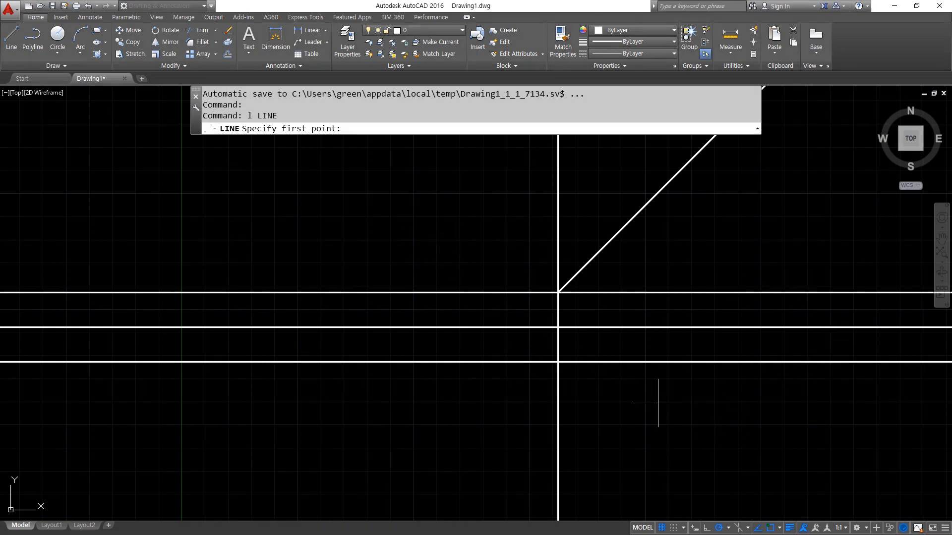
{"action": "left_click", "coordinate": [756, 410]}
{"action": "middle_click_drag", "start_coordinate": [756, 293], "coordinate": [752, 371]}
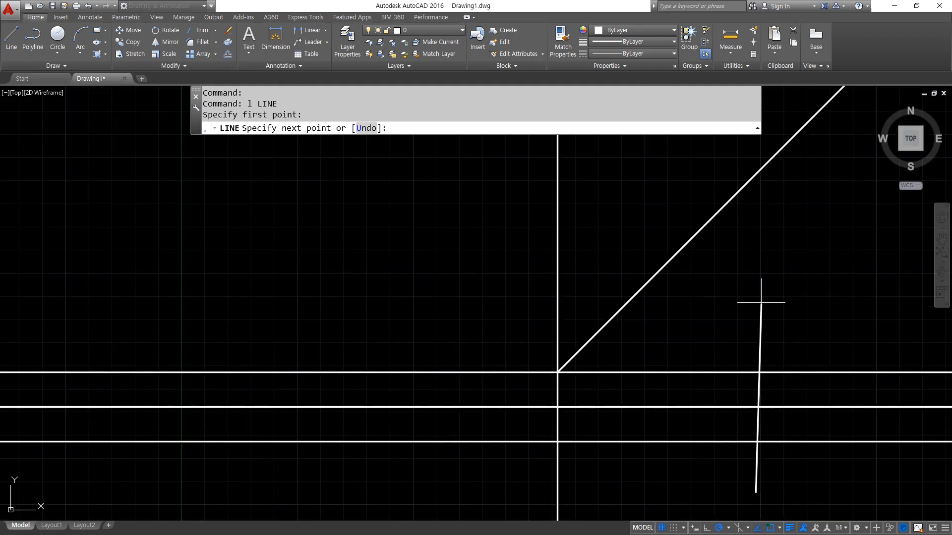
{"action": "left_click", "coordinate": [756, 174]}
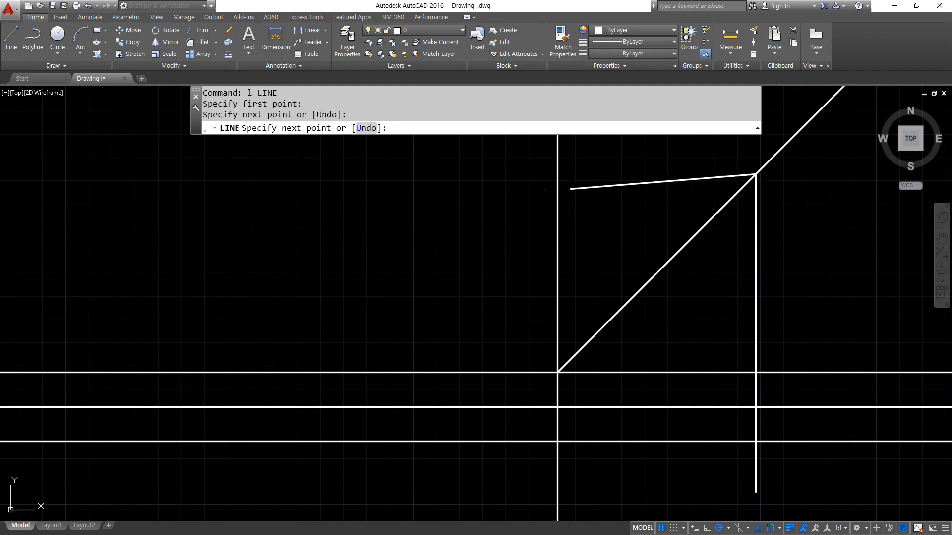
{"action": "left_click", "coordinate": [43, 174]}
{"action": "key", "text": "Return"}
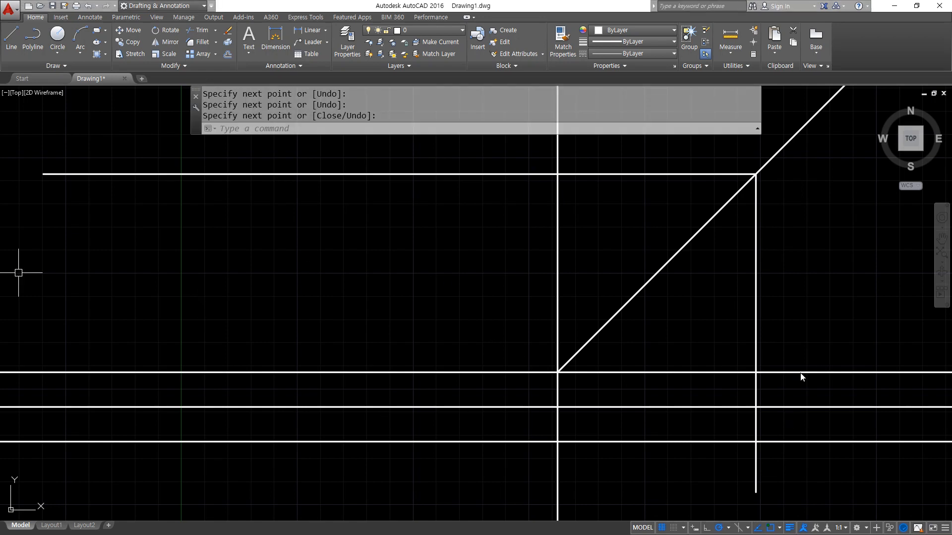
- Draw a circle centered where the new vertical line crosses the middle horizontal line, with its radius reaching the upper horizontal line
{"action": "scroll", "coordinate": [742, 385], "scroll_direction": "up", "scroll_amount": 2}
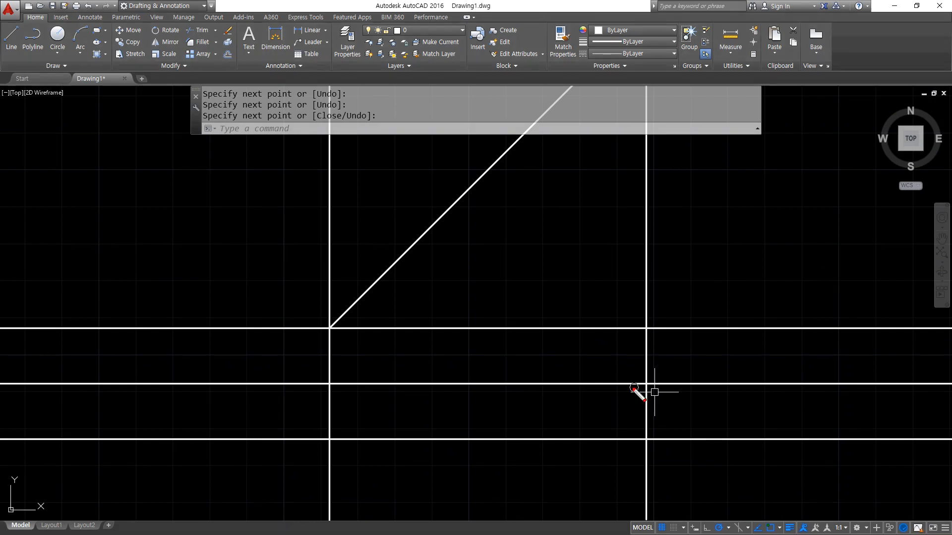
{"action": "left_click_drag", "start_coordinate": [605, 384], "coordinate": [687, 383]}
{"action": "left_click_drag", "start_coordinate": [648, 331], "coordinate": [648, 477]}
{"action": "key", "text": "Escape"}
{"action": "type", "text": "c"}
{"action": "key", "text": "Return"}
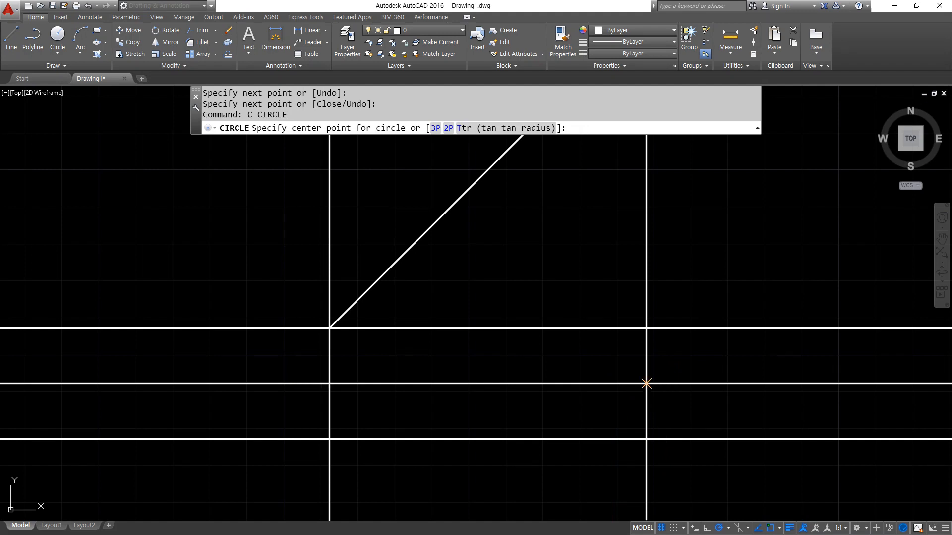
{"action": "left_click", "coordinate": [646, 384]}
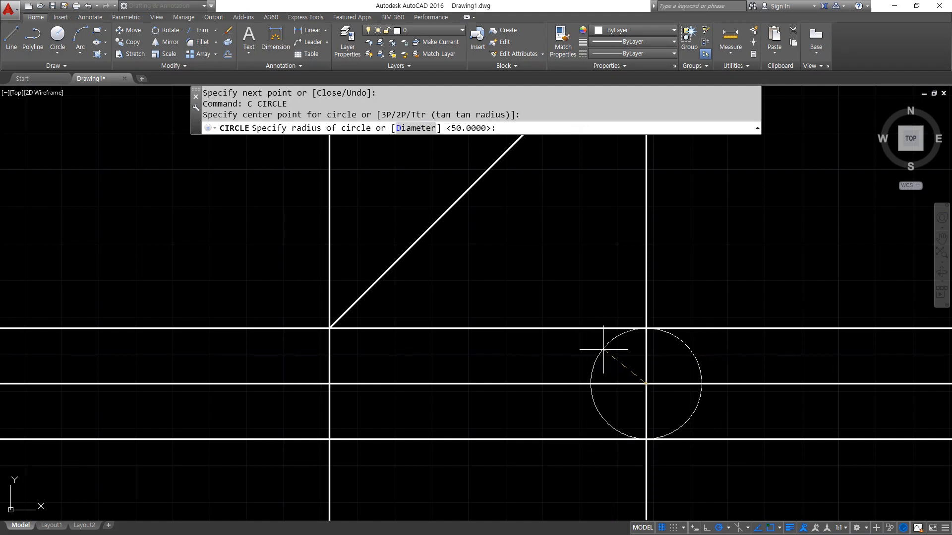
{"action": "left_click", "coordinate": [646, 328]}
{"action": "scroll", "coordinate": [526, 393], "scroll_direction": "down", "scroll_amount": 2}
{"action": "middle_click_drag", "start_coordinate": [525, 393], "coordinate": [587, 398]}
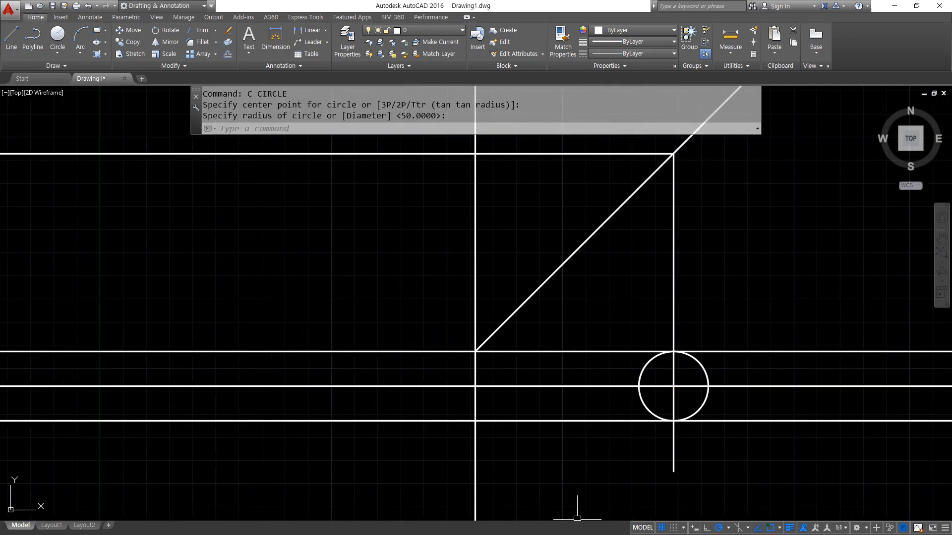
- Draw a projection line from the circle's left quadrant up to the diagonal and on horizontally left past the vertical construction line
{"action": "middle_click_drag", "start_coordinate": [576, 449], "coordinate": [570, 488]}
{"action": "type", "text": "1"}
{"action": "key", "text": "Return"}
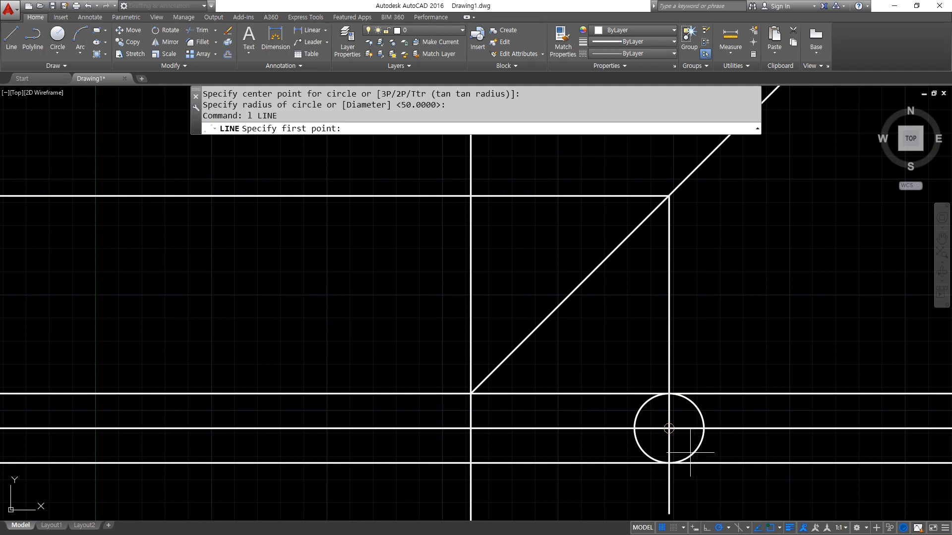
{"action": "scroll", "coordinate": [703, 442], "scroll_direction": "up", "scroll_amount": 4}
{"action": "mouse_move", "coordinate": [708, 409]}
{"action": "left_mouse_down"}
{"action": "mouse_move", "coordinate": [702, 422]}
{"action": "mouse_move", "coordinate": [720, 422]}
{"action": "left_mouse_up"}
{"action": "left_click_drag", "start_coordinate": [526, 423], "coordinate": [534, 422]}
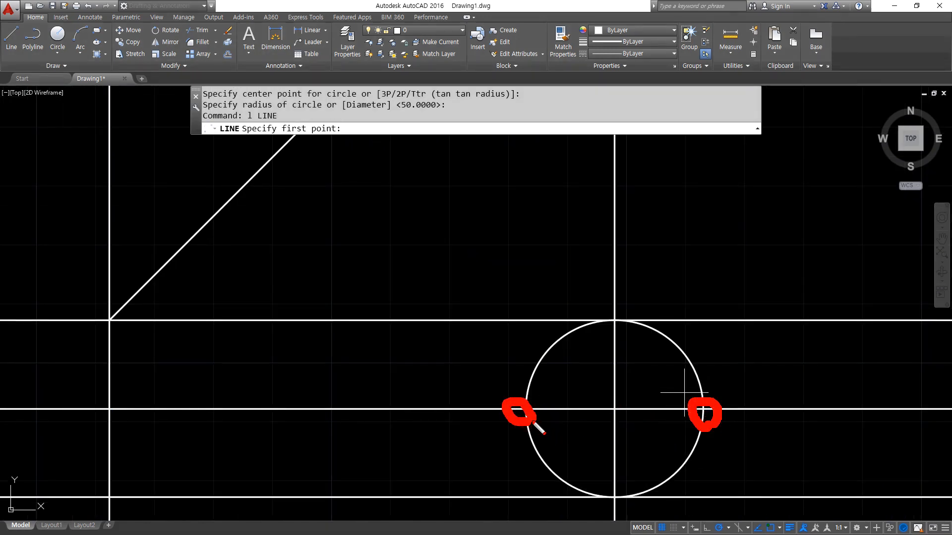
{"action": "left_click", "coordinate": [525, 408]}
{"action": "scroll", "coordinate": [525, 397], "scroll_direction": "down", "scroll_amount": 2}
{"action": "scroll", "coordinate": [526, 392], "scroll_direction": "down", "scroll_amount": 2}
{"action": "middle_click_drag", "start_coordinate": [530, 376], "coordinate": [525, 457]}
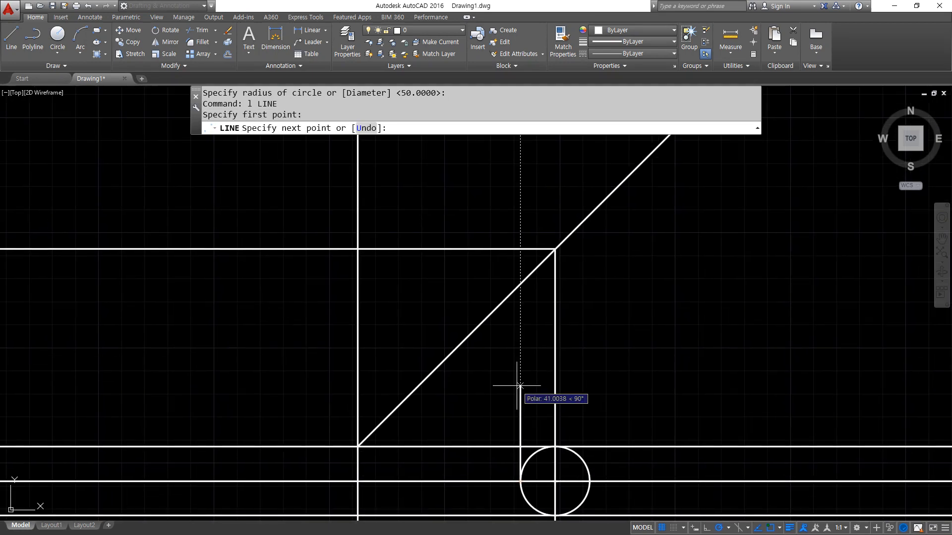
{"action": "left_click", "coordinate": [520, 284]}
{"action": "scroll", "coordinate": [377, 297], "scroll_direction": "down", "scroll_amount": 3}
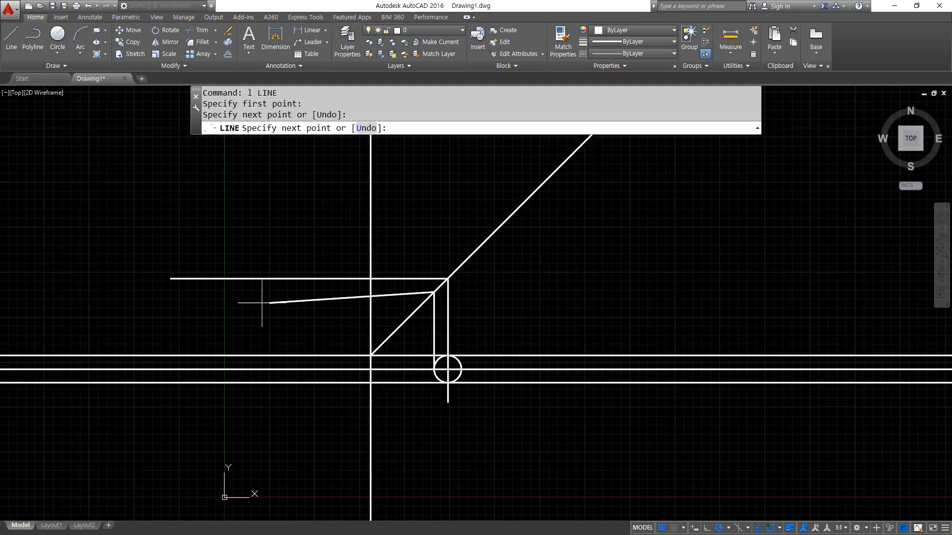
{"action": "left_click", "coordinate": [118, 293]}
{"action": "key", "text": "Return"}
- Draw a projection line from the circle's right quadrant up to the diagonal and on horizontally left past the vertical construction line
{"action": "scroll", "coordinate": [441, 365], "scroll_direction": "up", "scroll_amount": 4}
{"action": "key", "text": "Return"}
{"action": "left_click", "coordinate": [489, 376]}
{"action": "scroll", "coordinate": [493, 297], "scroll_direction": "down", "scroll_amount": 2}
{"action": "middle_click_drag", "start_coordinate": [493, 297], "coordinate": [486, 378]}
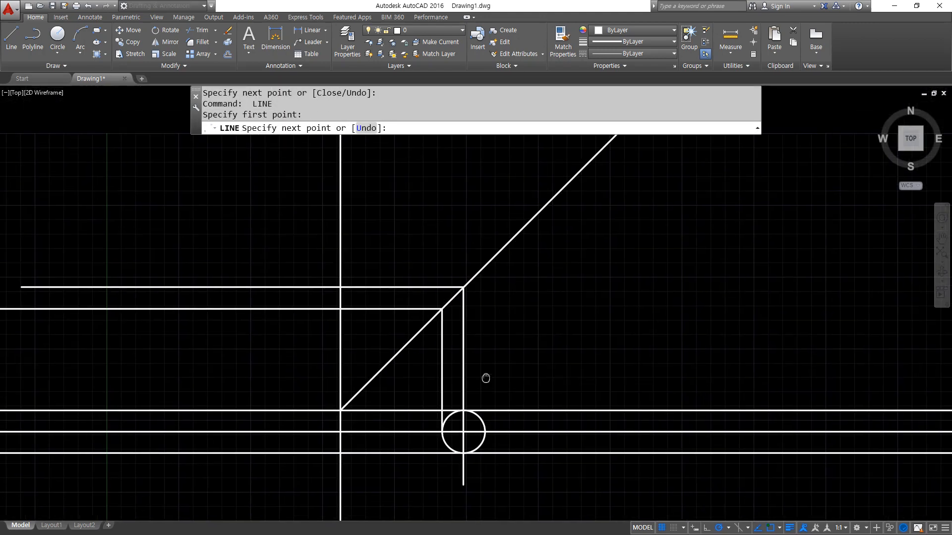
{"action": "left_click", "coordinate": [485, 266]}
{"action": "middle_click_drag", "start_coordinate": [85, 266], "coordinate": [221, 274]}
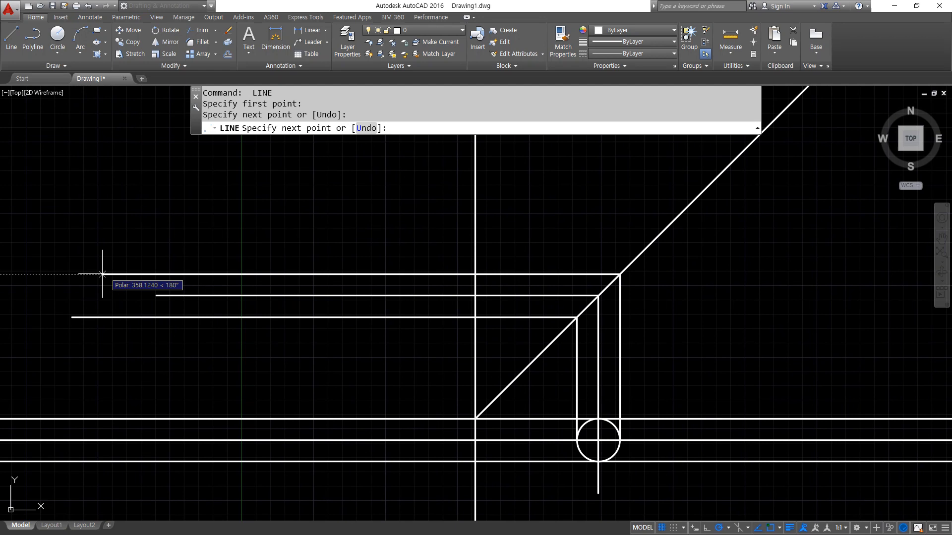
{"action": "left_click", "coordinate": [67, 274]}
{"action": "key", "text": "Return"}
- Stretch the middle upper projection line's left end farther left, beyond the ends of its two neighbours
{"action": "left_click", "coordinate": [177, 297]}
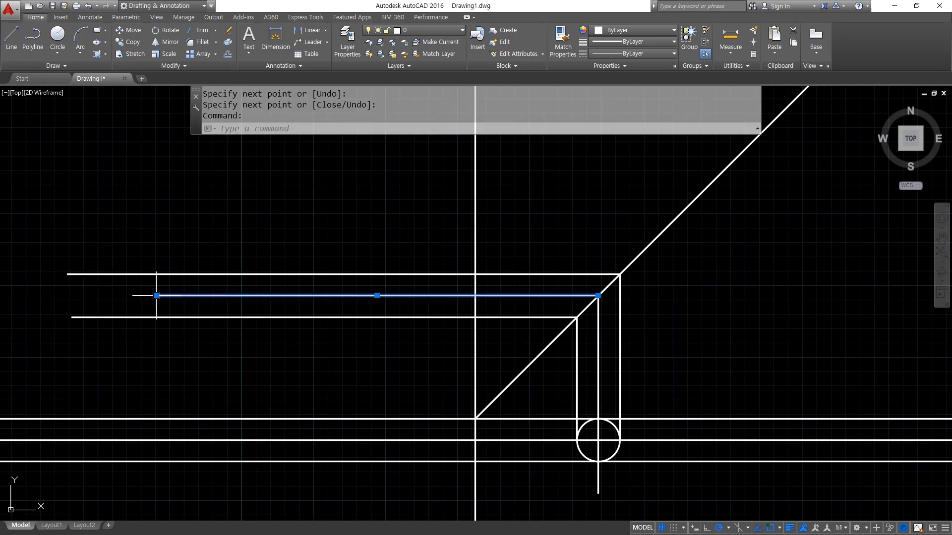
{"action": "left_click", "coordinate": [155, 296]}
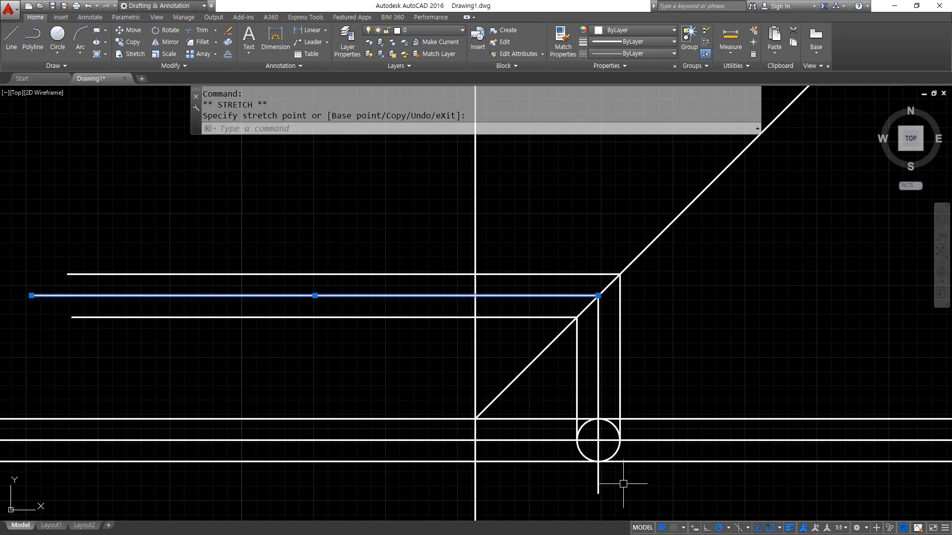
{"action": "key", "text": "Escape"}
{"action": "key", "text": "Escape"}
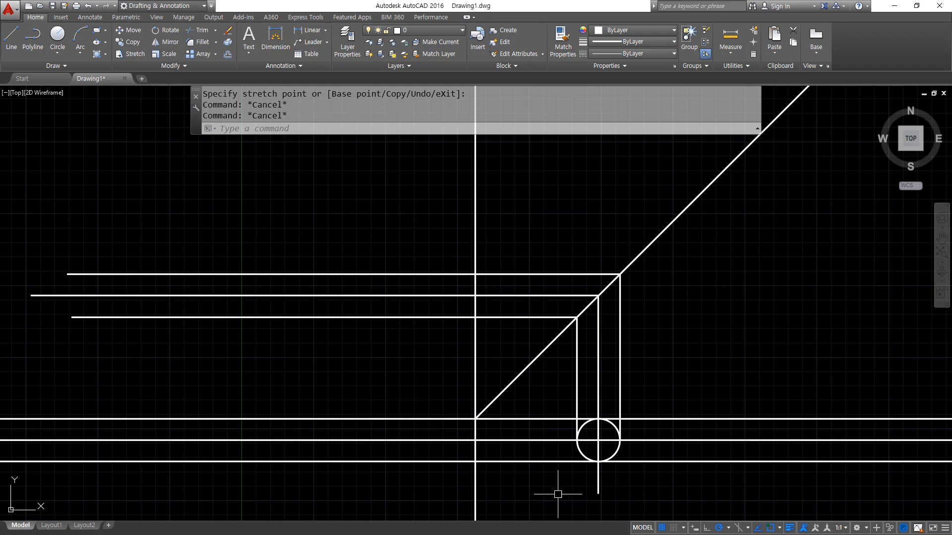
- Draw a vertical line near the left ends of the projection lines, crossing all six horizontal lines
{"action": "mouse_move", "coordinate": [557, 493]}
{"action": "middle_mouse_down"}
{"action": "mouse_move", "coordinate": [516, 455]}
{"action": "mouse_move", "coordinate": [569, 445]}
{"action": "middle_mouse_up"}
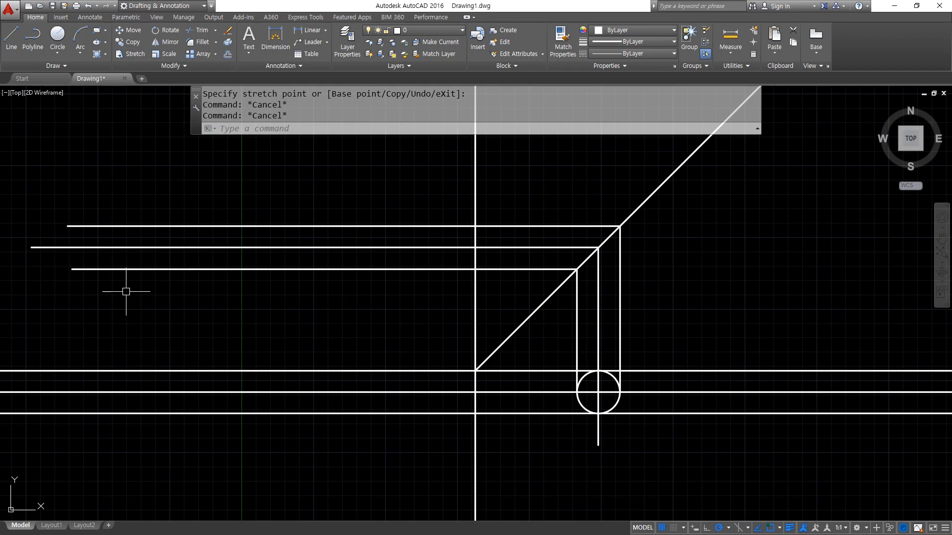
{"action": "type", "text": "l"}
{"action": "key", "text": "Return"}
{"action": "left_click", "coordinate": [111, 195]}
{"action": "left_click", "coordinate": [110, 452]}
{"action": "key", "text": "Return"}
- Trim the ends of all horizontal lines that extend left of the new vertical line
{"action": "type", "text": "tr"}
{"action": "key", "text": "Return"}
{"action": "key", "text": "Return"}
{"action": "left_click", "coordinate": [67, 436]}
{"action": "left_click", "coordinate": [72, 180]}
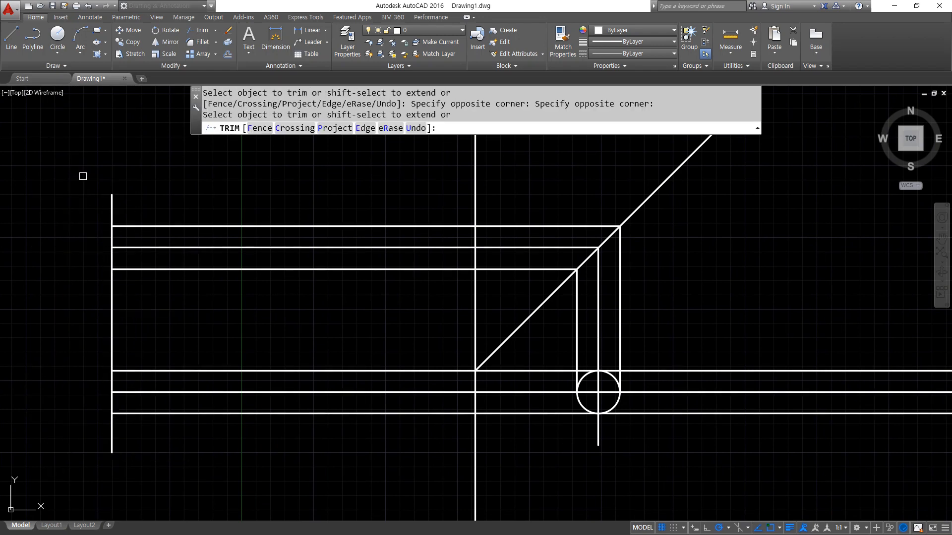
- Trim the central vertical line above, below and between the two views, and the upper horizontals between it and the diagonal
{"action": "left_click", "coordinate": [564, 494]}
{"action": "left_click", "coordinate": [451, 478]}
{"action": "left_click", "coordinate": [512, 195]}
{"action": "left_click", "coordinate": [425, 165]}
{"action": "left_click", "coordinate": [528, 167]}
{"action": "left_click", "coordinate": [500, 286]}
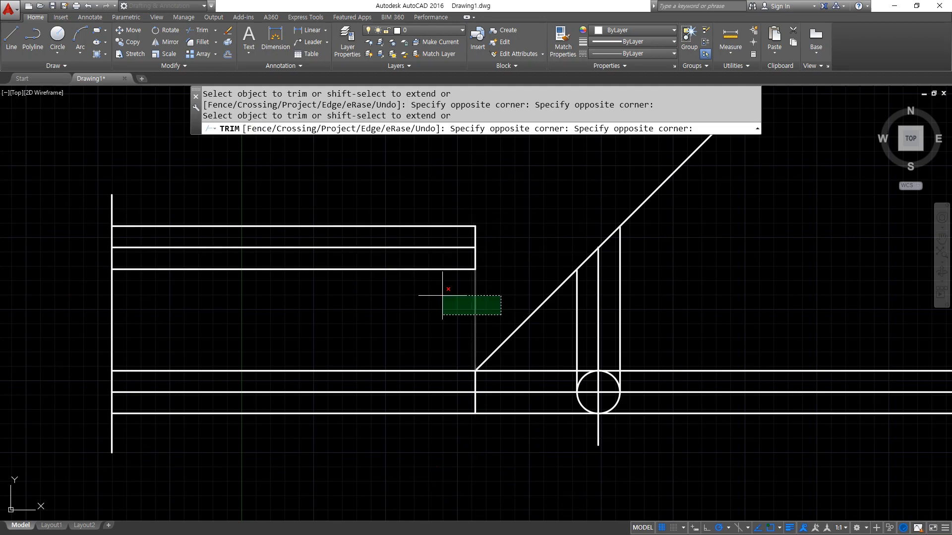
{"action": "left_click", "coordinate": [440, 317]}
- Trim the vertical projection lines between the diagonal and the circle, and the horizontal lines on both sides of the circle
{"action": "left_click", "coordinate": [674, 344]}
{"action": "left_click", "coordinate": [555, 331]}
{"action": "left_click", "coordinate": [549, 351]}
{"action": "left_click", "coordinate": [538, 471]}
{"action": "left_click", "coordinate": [737, 441]}
{"action": "left_click", "coordinate": [702, 315]}
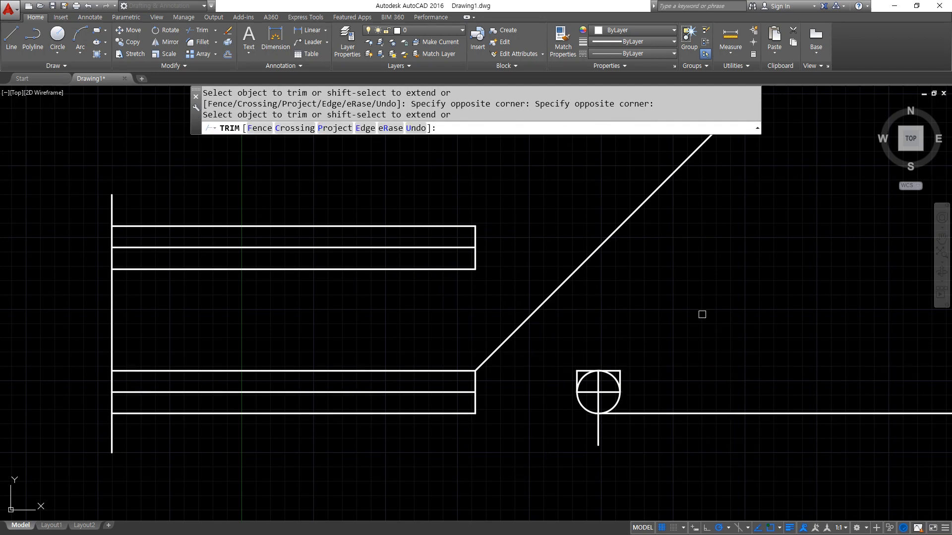
{"action": "key", "text": "space"}
- Trim off the part of the circle's vertical center line that extends below the circle
{"action": "scroll", "coordinate": [593, 416], "scroll_direction": "up", "scroll_amount": 4}
{"action": "left_click", "coordinate": [631, 477]}
{"action": "left_click", "coordinate": [583, 449]}
{"action": "key", "text": "Escape"}
{"action": "type", "text": "tr"}
{"action": "key", "text": "space"}
{"action": "key", "text": "space"}
{"action": "left_click", "coordinate": [623, 468]}
{"action": "left_click", "coordinate": [555, 444]}
{"action": "key", "text": "space"}
- Erase the leftover horizontal line to the right of the circle and the leftover segments along the circle's top and upper sides
{"action": "left_click", "coordinate": [756, 425]}
{"action": "left_click", "coordinate": [733, 372]}
{"action": "type", "text": "e"}
{"action": "key", "text": "space"}
{"action": "left_click", "coordinate": [684, 277]}
{"action": "left_click", "coordinate": [559, 308]}
{"action": "left_click", "coordinate": [560, 308]}
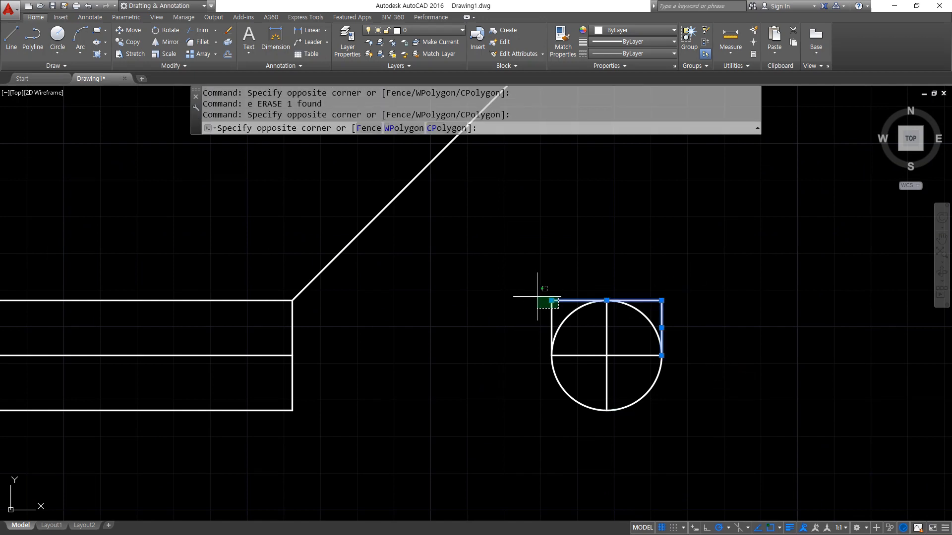
{"action": "left_click", "coordinate": [537, 296]}
{"action": "type", "text": "e"}
{"action": "key", "text": "space"}
{"action": "scroll", "coordinate": [418, 348], "scroll_direction": "down", "scroll_amount": 2}
{"action": "scroll", "coordinate": [364, 340], "scroll_direction": "down", "scroll_amount": 2}
{"action": "mouse_move", "coordinate": [366, 341]}
{"action": "middle_mouse_down"}
{"action": "mouse_move", "coordinate": [478, 402]}
{"action": "mouse_move", "coordinate": [490, 386]}
{"action": "middle_mouse_up"}
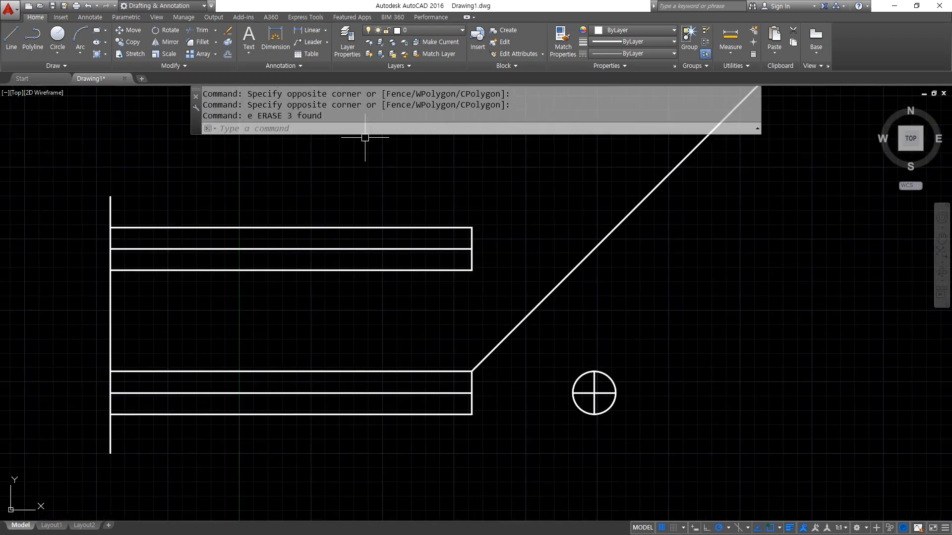
- Create a new layer named cen with color 1 (red)
{"action": "left_click", "coordinate": [344, 46]}
{"action": "left_click", "coordinate": [277, 239]}
{"action": "type", "text": "cen"}
{"action": "left_click", "coordinate": [375, 309]}
{"action": "left_click", "coordinate": [388, 276]}
{"action": "type", "text": "1"}
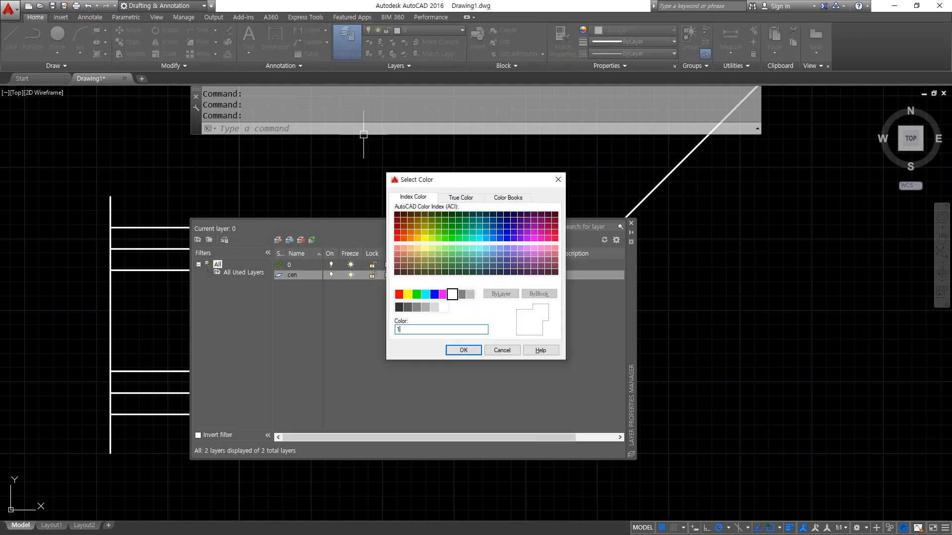
{"action": "key", "text": "Return"}
- Load the CENTER linetype and assign it to the cen layer
{"action": "left_click", "coordinate": [412, 276]}
{"action": "left_click", "coordinate": [497, 325]}
{"action": "left_click", "coordinate": [414, 273]}
{"action": "key", "text": "c"}
{"action": "left_click", "coordinate": [429, 337]}
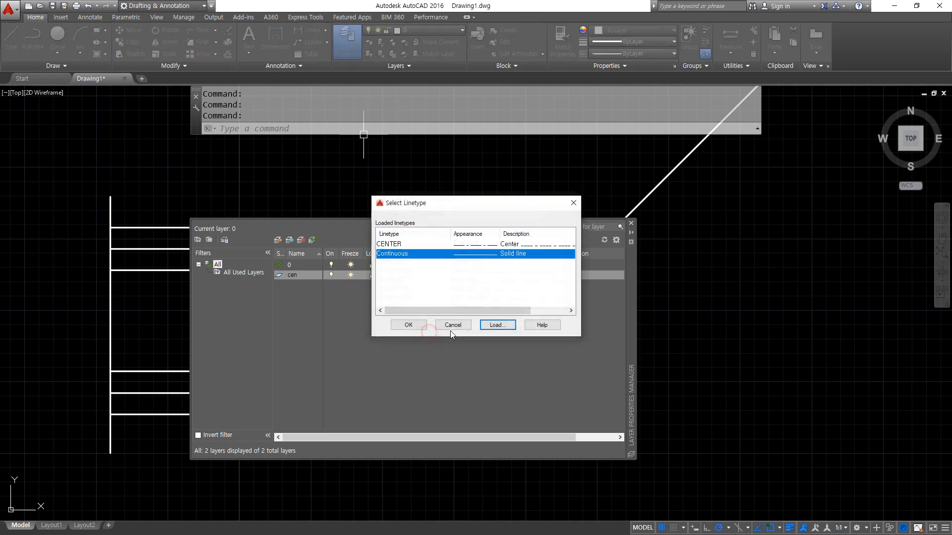
{"action": "left_click", "coordinate": [392, 244]}
{"action": "left_click", "coordinate": [409, 325]}
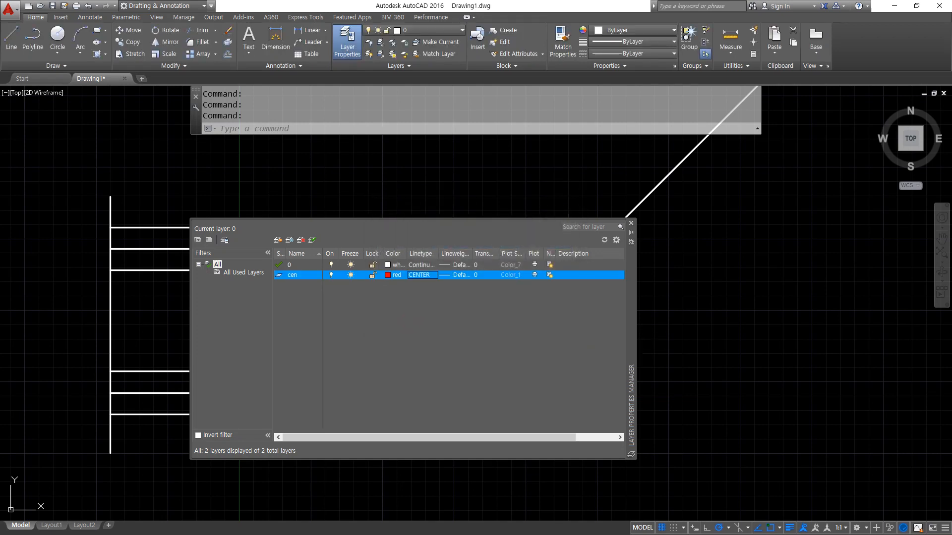
{"action": "left_click", "coordinate": [631, 223]}
- Move the middle lines of both rectangular views and the circle's two cross lines to the cen layer
{"action": "left_click", "coordinate": [278, 248]}
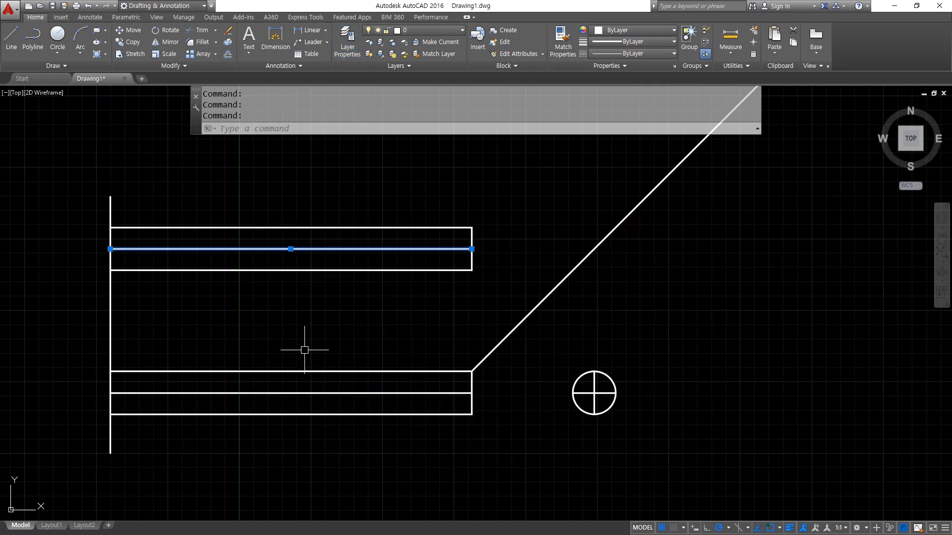
{"action": "left_click", "coordinate": [304, 392]}
{"action": "left_click", "coordinate": [582, 389]}
{"action": "left_click", "coordinate": [588, 391]}
{"action": "left_click", "coordinate": [417, 31]}
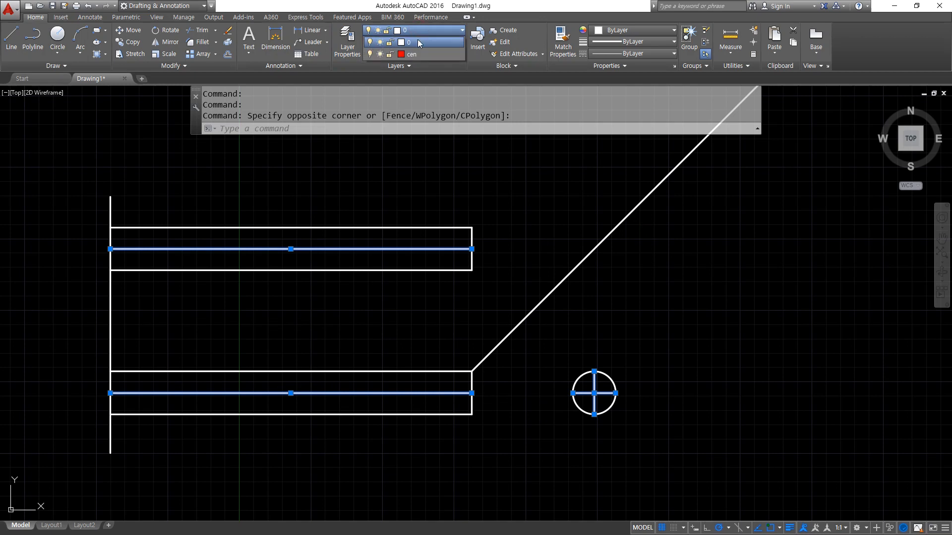
{"action": "left_click", "coordinate": [414, 53]}
{"action": "key", "text": "Escape"}
{"action": "key", "text": "Escape"}
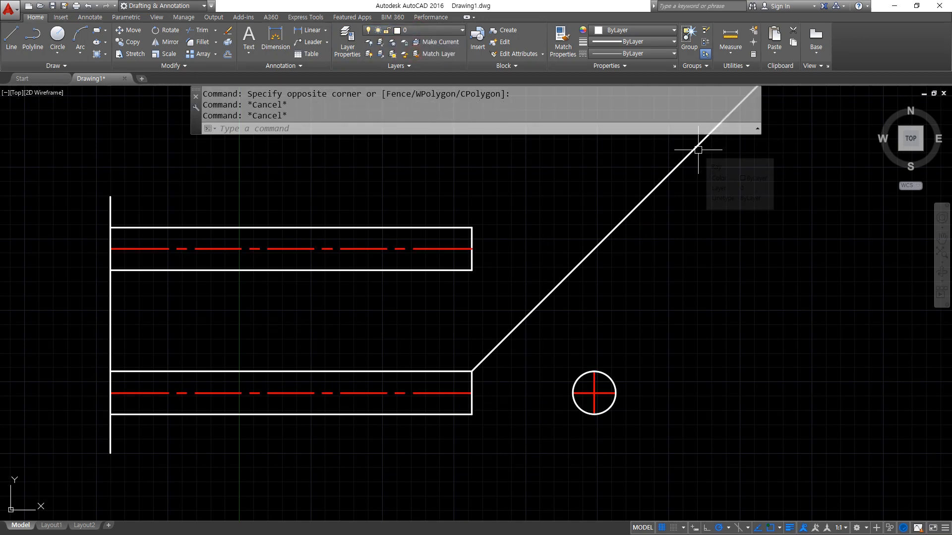
- Set the global linetype scale (LTSCALE) to 0.3
{"action": "type", "text": "LTS"}
{"action": "key", "text": "Return"}
{"action": "type", "text": "0.3"}
{"action": "key", "text": "Return"}
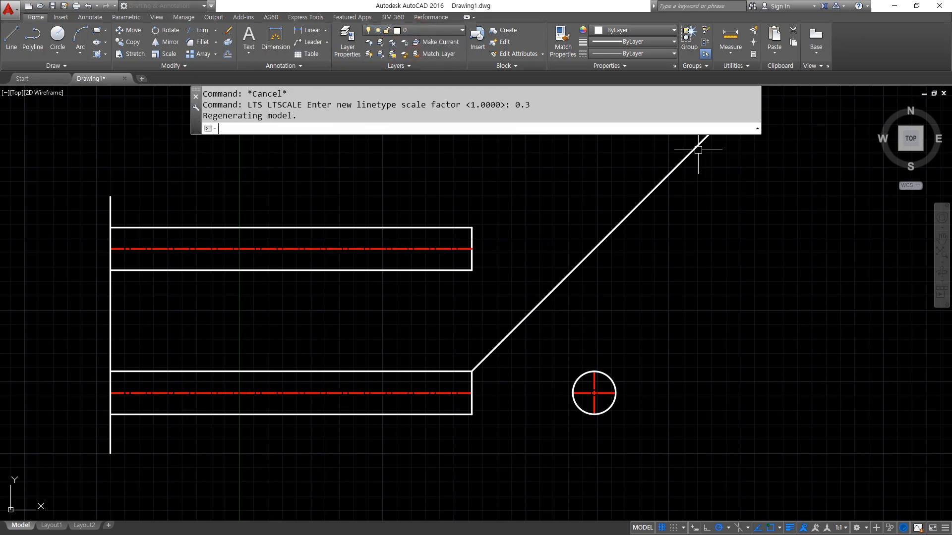
- Trim the ends of the long vertical line that extend above, between and below the two rectangular views
{"action": "scroll", "coordinate": [501, 355], "scroll_direction": "up", "scroll_amount": 2}
{"action": "middle_click_drag", "start_coordinate": [500, 357], "coordinate": [702, 363]}
{"action": "type", "text": "tr"}
{"action": "key", "text": "Return"}
{"action": "key", "text": "Return"}
{"action": "left_click", "coordinate": [86, 119]}
{"action": "left_click", "coordinate": [42, 149]}
{"action": "left_click", "coordinate": [123, 321]}
{"action": "left_click", "coordinate": [52, 299]}
{"action": "key", "text": "Return"}
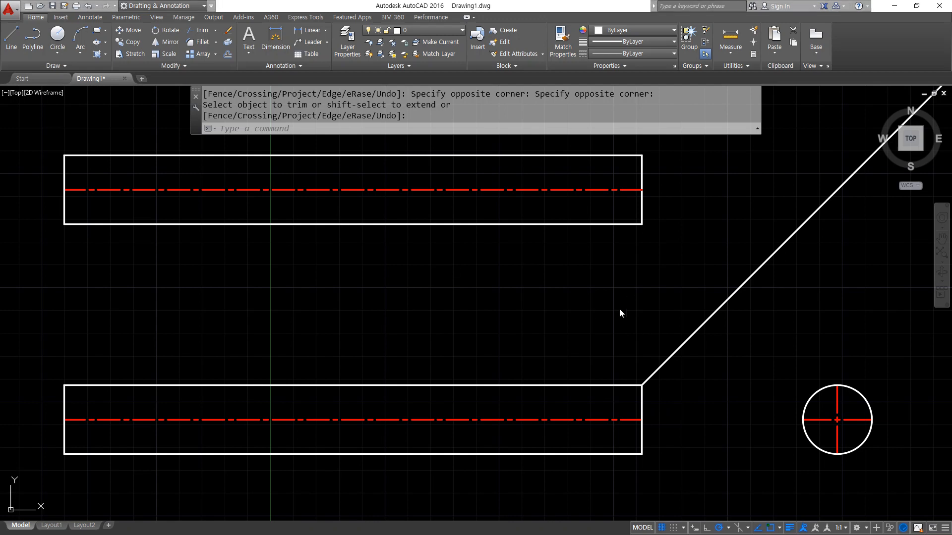
- Set the polar tracking increment to 30° and draw a 150° line from the front view's lower-right corner to its upper edge
{"action": "left_click", "coordinate": [728, 529]}
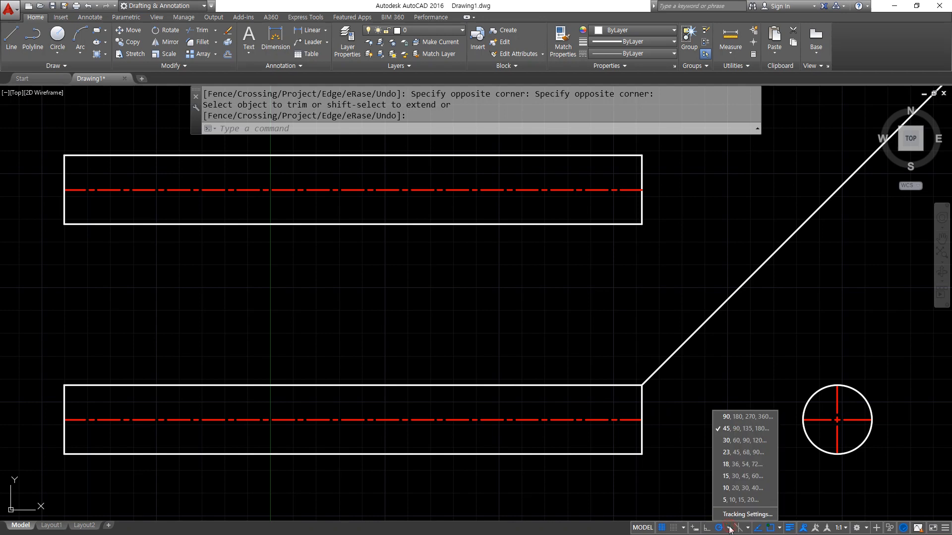
{"action": "left_click", "coordinate": [733, 442]}
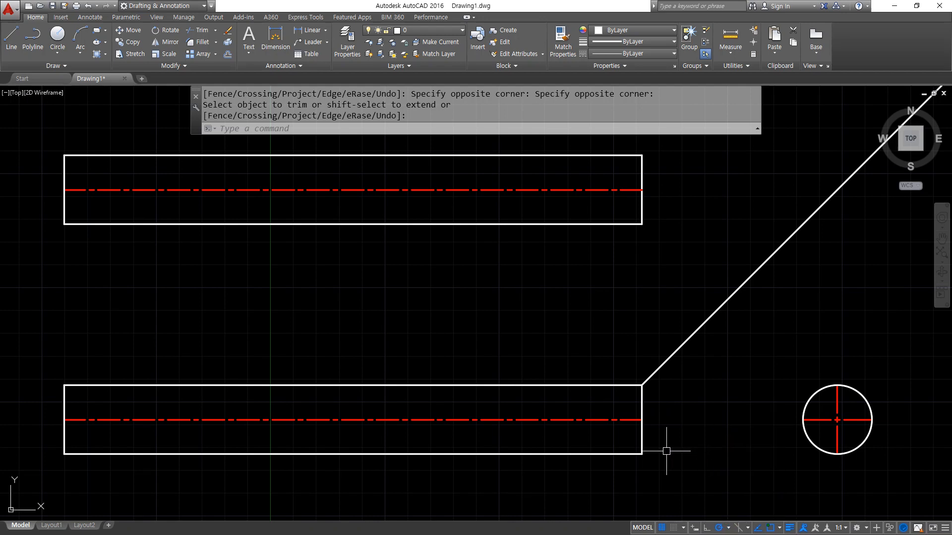
{"action": "key", "text": "Return"}
{"action": "type", "text": "l"}
{"action": "key", "text": "Return"}
{"action": "left_click", "coordinate": [642, 453]}
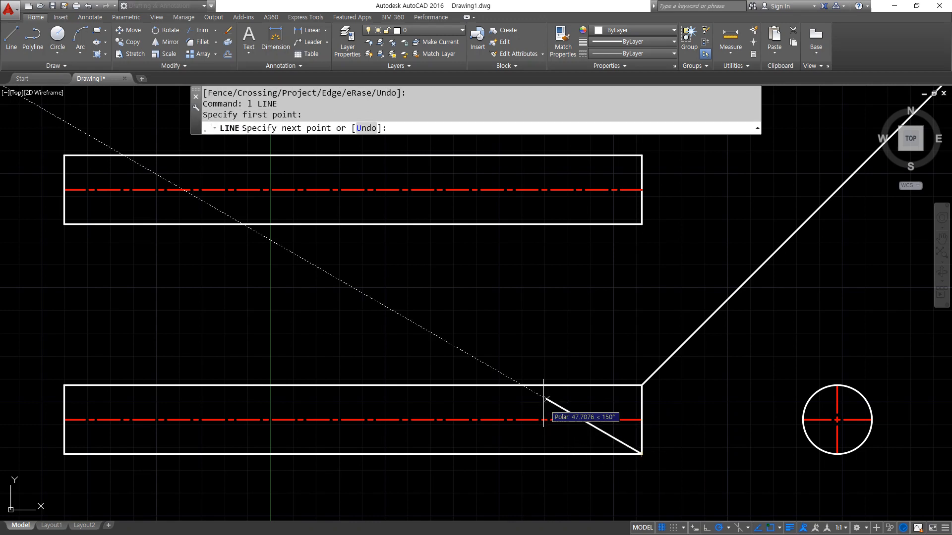
{"action": "left_click", "coordinate": [523, 385]}
{"action": "key", "text": "Return"}
- Trim the front view's upper edge beyond the slanted cut and erase the view's right vertical edge
{"action": "type", "text": "tr"}
{"action": "key", "text": "Return"}
{"action": "key", "text": "Return"}
{"action": "left_click", "coordinate": [598, 385]}
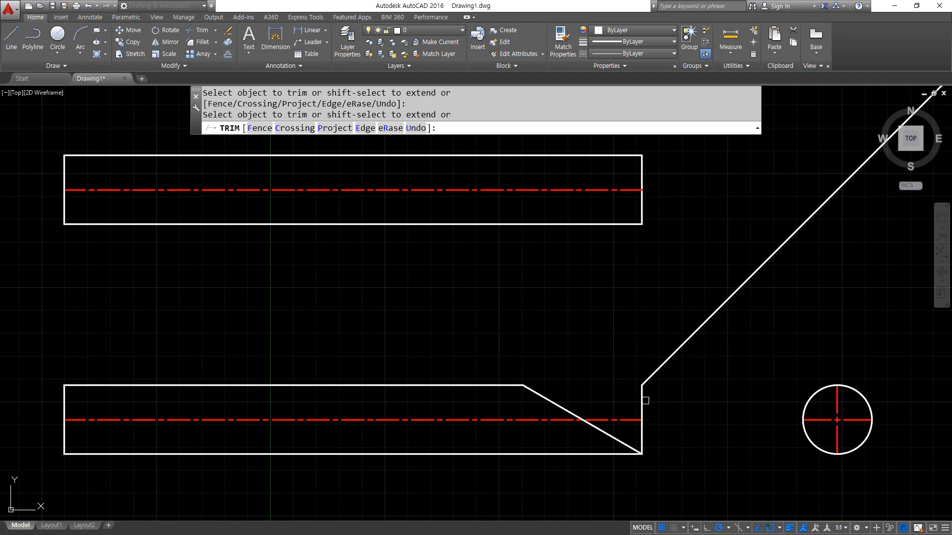
{"action": "key", "text": "Return"}
{"action": "left_click", "coordinate": [642, 402]}
{"action": "type", "text": "e"}
{"action": "key", "text": "Return"}
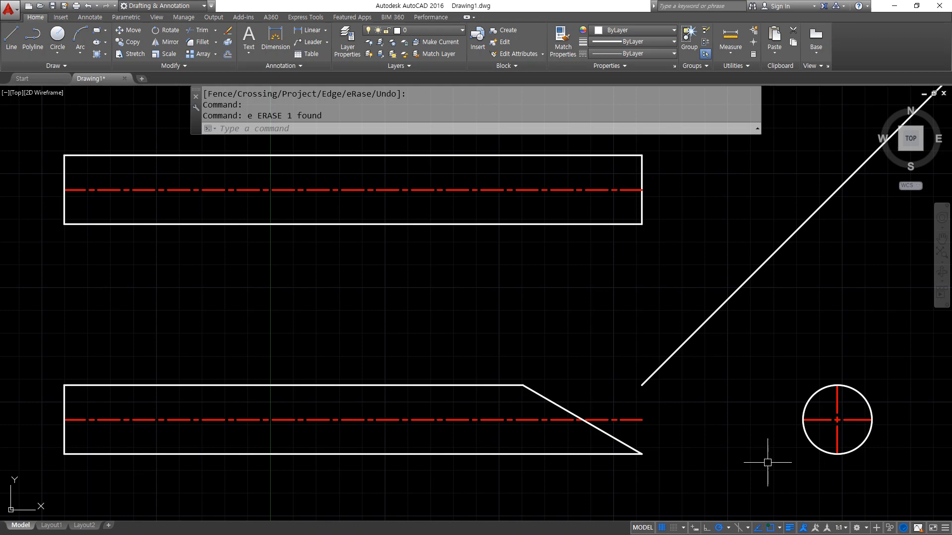
{"action": "left_click", "coordinate": [727, 528]}
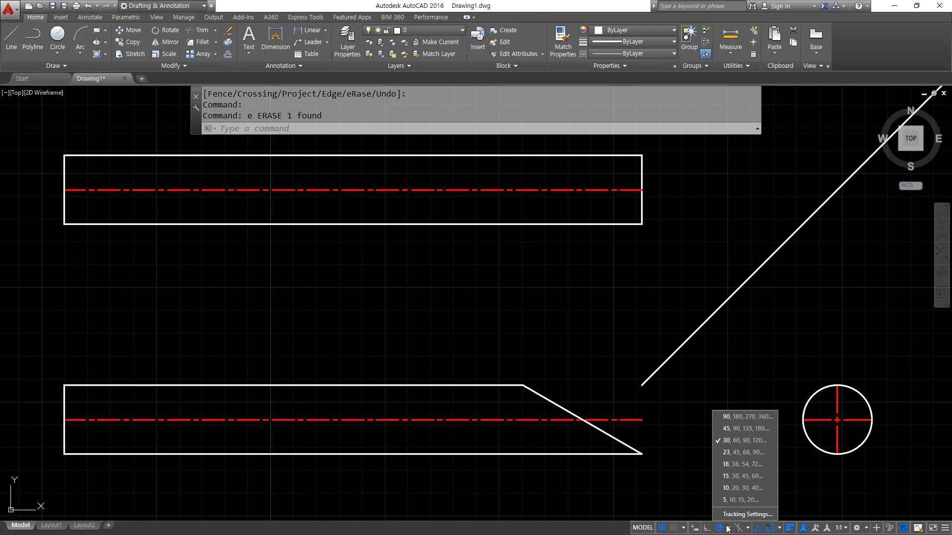
{"action": "key", "text": "Escape"}
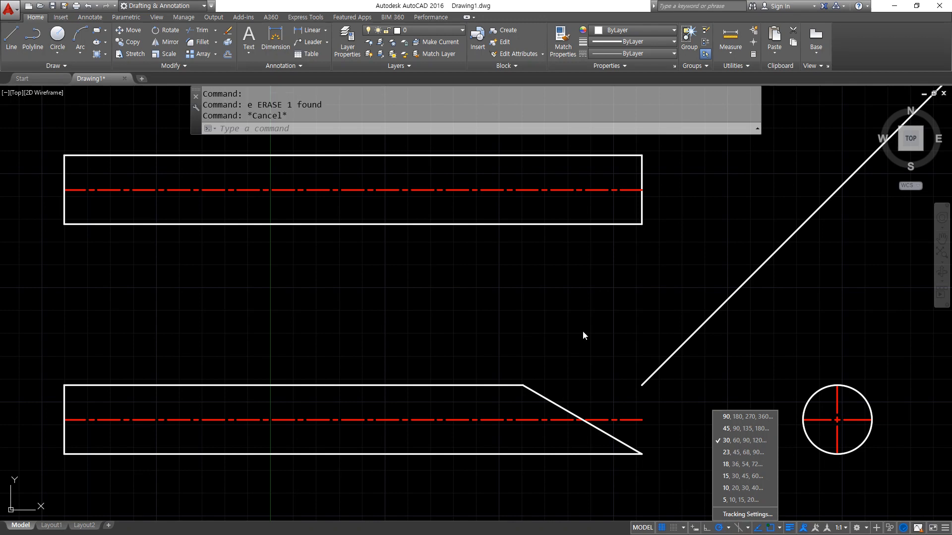
{"action": "left_click", "coordinate": [586, 319]}
{"action": "key", "text": "ctrl+alt+d"}
{"action": "mouse_move", "coordinate": [616, 495]}
{"action": "left_mouse_down"}
{"action": "mouse_move", "coordinate": [466, 434]}
{"action": "mouse_move", "coordinate": [690, 379]}
{"action": "mouse_move", "coordinate": [607, 448]}
{"action": "left_mouse_up"}
{"action": "mouse_move", "coordinate": [578, 244]}
{"action": "left_mouse_down"}
{"action": "mouse_move", "coordinate": [579, 296]}
{"action": "mouse_move", "coordinate": [596, 298]}
{"action": "left_mouse_up"}
{"action": "mouse_move", "coordinate": [632, 159]}
{"action": "left_mouse_down"}
{"action": "mouse_move", "coordinate": [558, 164]}
{"action": "mouse_move", "coordinate": [538, 214]}
{"action": "mouse_move", "coordinate": [618, 215]}
{"action": "left_mouse_up"}
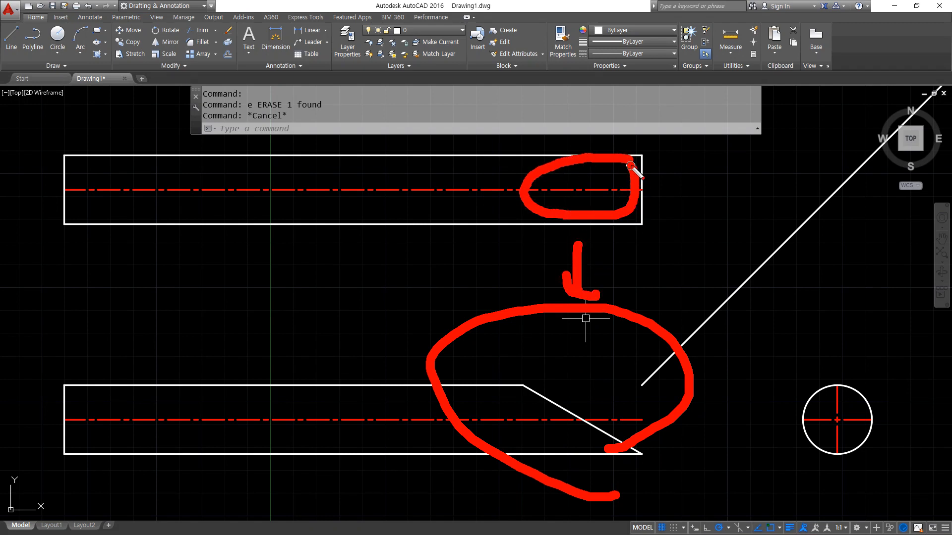
{"action": "key", "text": "Escape"}
- Draw a vertical line from where the slanted cut meets the front view's centerline up past the top view's upper edge
{"action": "type", "text": "l"}
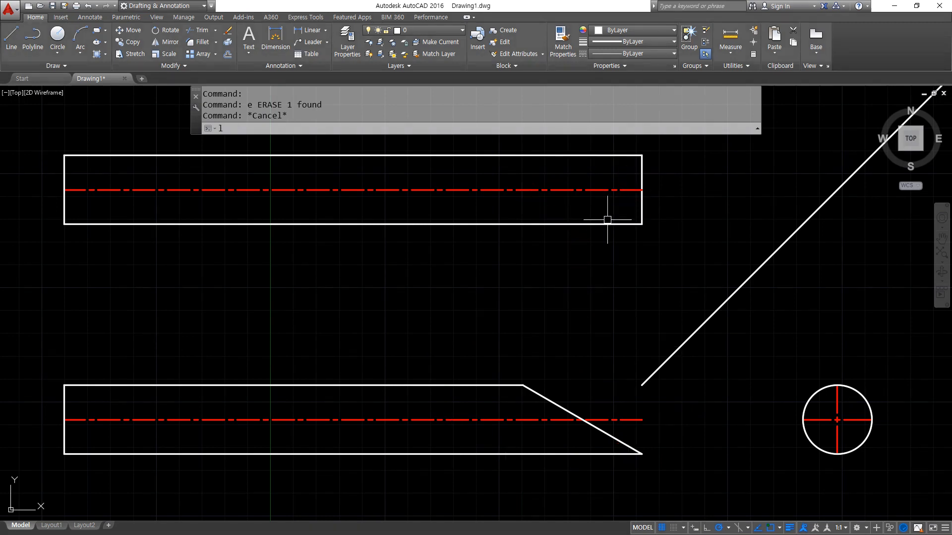
{"action": "key", "text": "Return"}
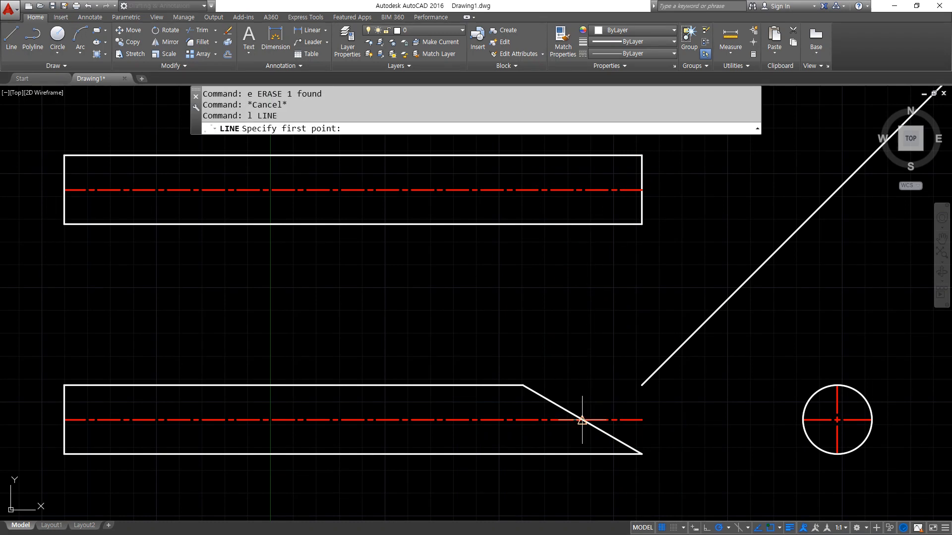
{"action": "left_click", "coordinate": [582, 420]}
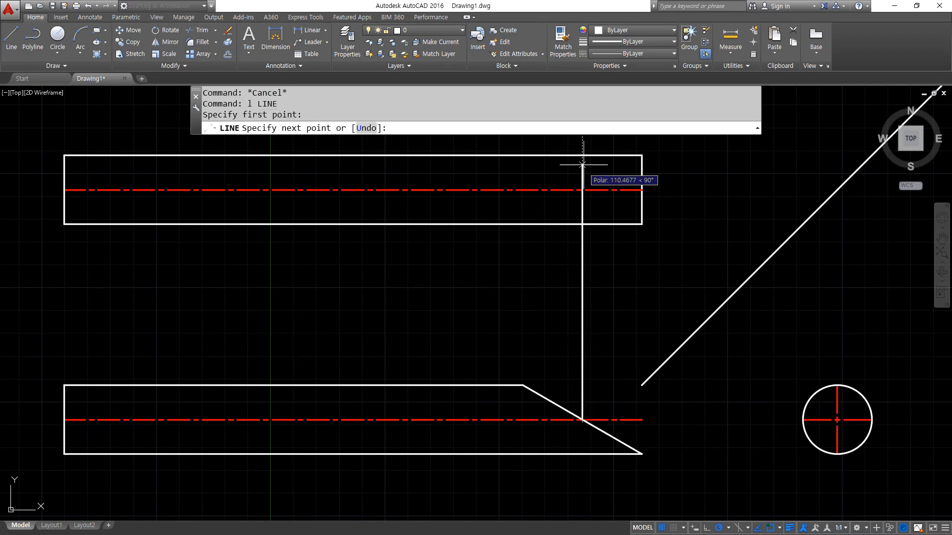
{"action": "left_click", "coordinate": [582, 142]}
{"action": "key", "text": "Return"}
- Match the new vertical line's properties to the top view's centerline
{"action": "type", "text": "Ma"}
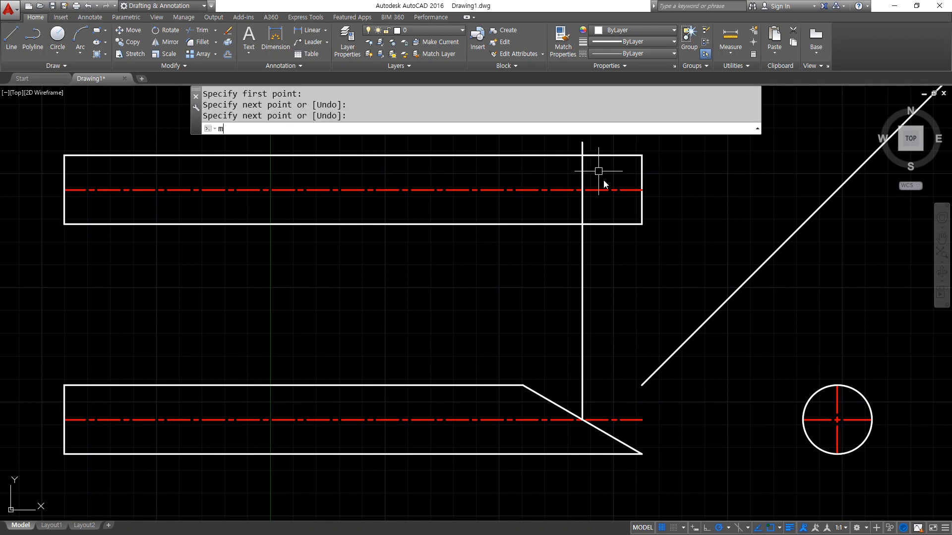
{"action": "key", "text": "Return"}
{"action": "left_click", "coordinate": [614, 189]}
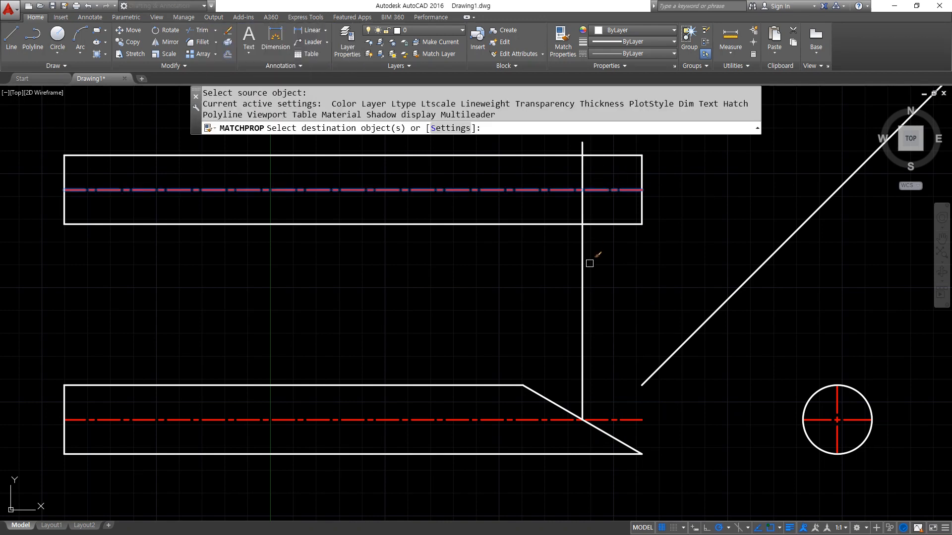
{"action": "left_click", "coordinate": [583, 270]}
{"action": "key", "text": "Return"}
- Draw a vertical projection line from the upper end of the slanted cut to the top view's upper edge
{"action": "type", "text": "l"}
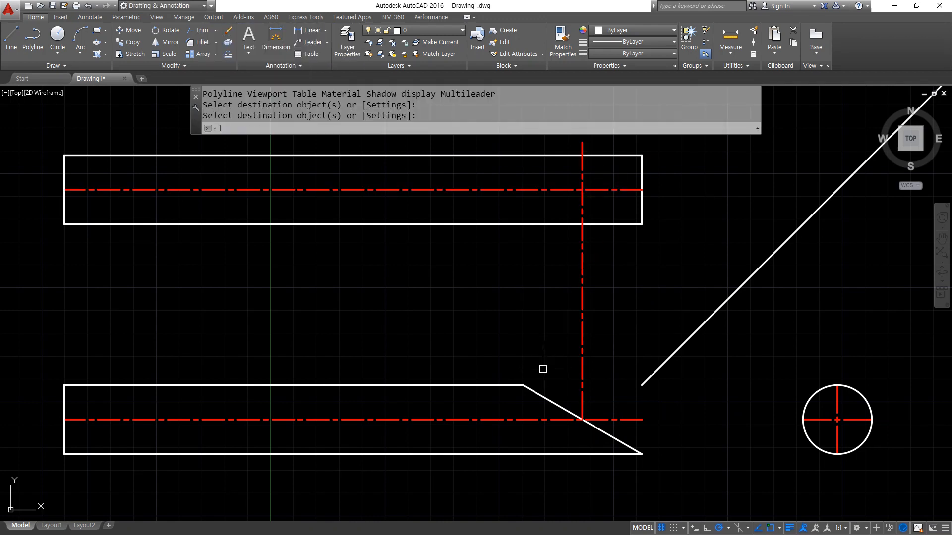
{"action": "key", "text": "Return"}
{"action": "left_click", "coordinate": [523, 385]}
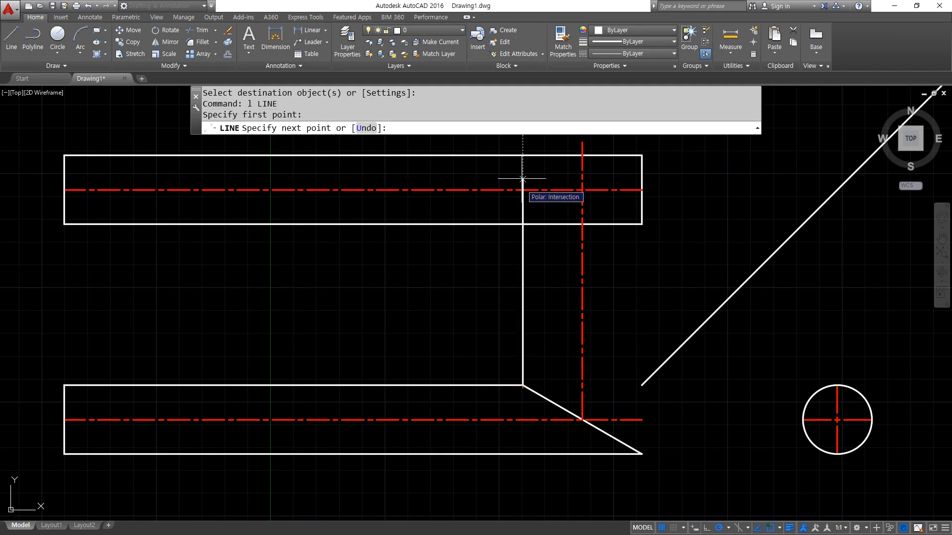
{"action": "left_click", "coordinate": [523, 156]}
{"action": "key", "text": "Return"}
{"action": "scroll", "coordinate": [563, 206], "scroll_direction": "up", "scroll_amount": 2}
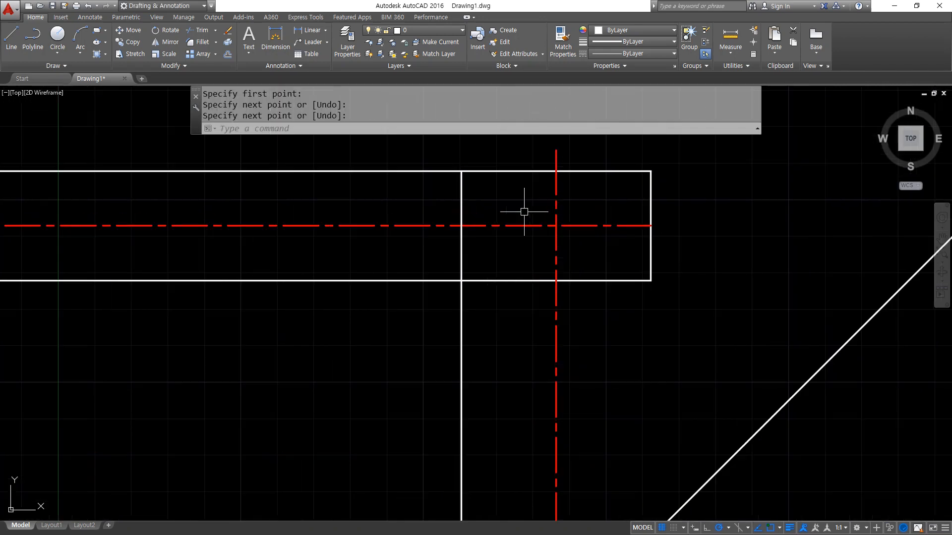
{"action": "key", "text": "ctrl+2"}
{"action": "mouse_move", "coordinate": [657, 230]}
{"action": "left_mouse_down"}
{"action": "mouse_move", "coordinate": [647, 232]}
{"action": "mouse_move", "coordinate": [657, 227]}
{"action": "left_mouse_up"}
{"action": "mouse_move", "coordinate": [464, 234]}
{"action": "left_mouse_down"}
{"action": "mouse_move", "coordinate": [454, 225]}
{"action": "mouse_move", "coordinate": [468, 224]}
{"action": "left_mouse_up"}
{"action": "left_click_drag", "start_coordinate": [559, 176], "coordinate": [567, 169]}
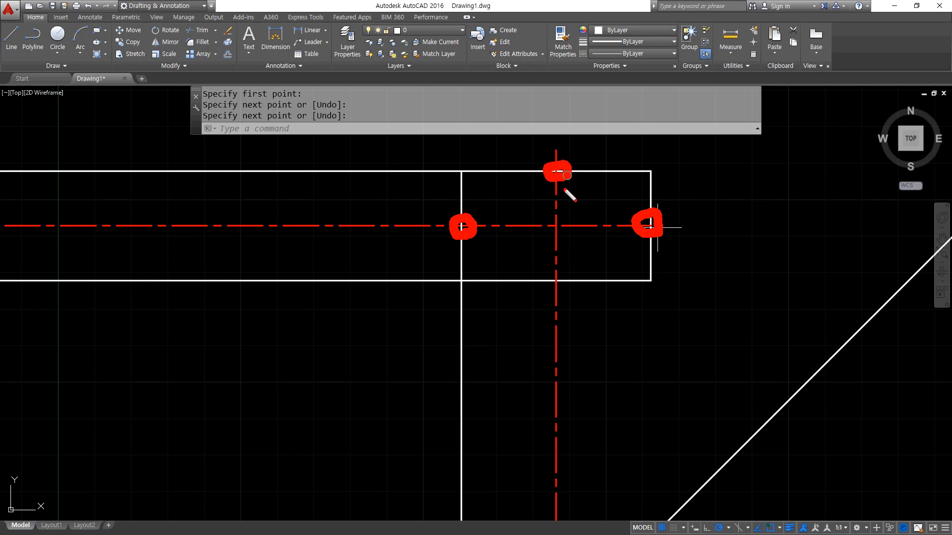
{"action": "left_click_drag", "start_coordinate": [563, 285], "coordinate": [561, 289]}
{"action": "left_click_drag", "start_coordinate": [559, 231], "coordinate": [568, 236]}
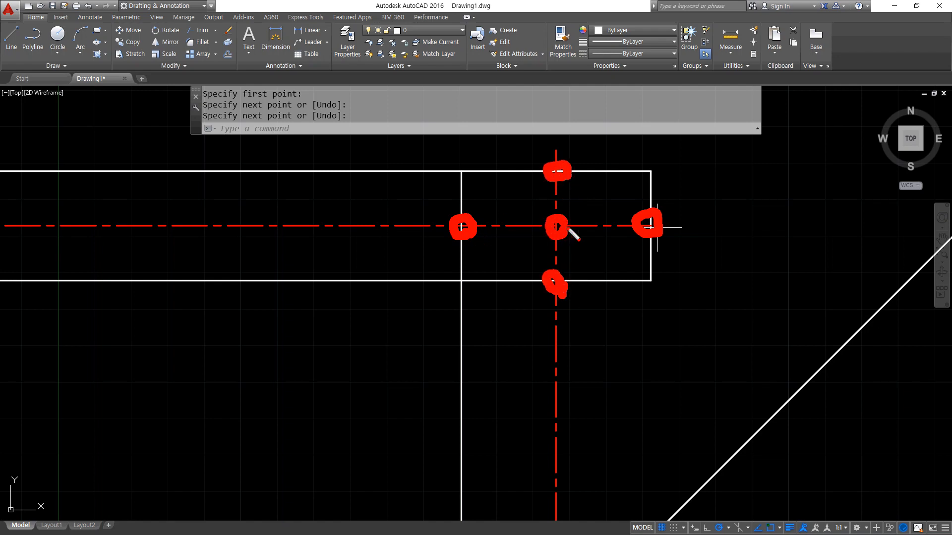
{"action": "key", "text": "Escape"}
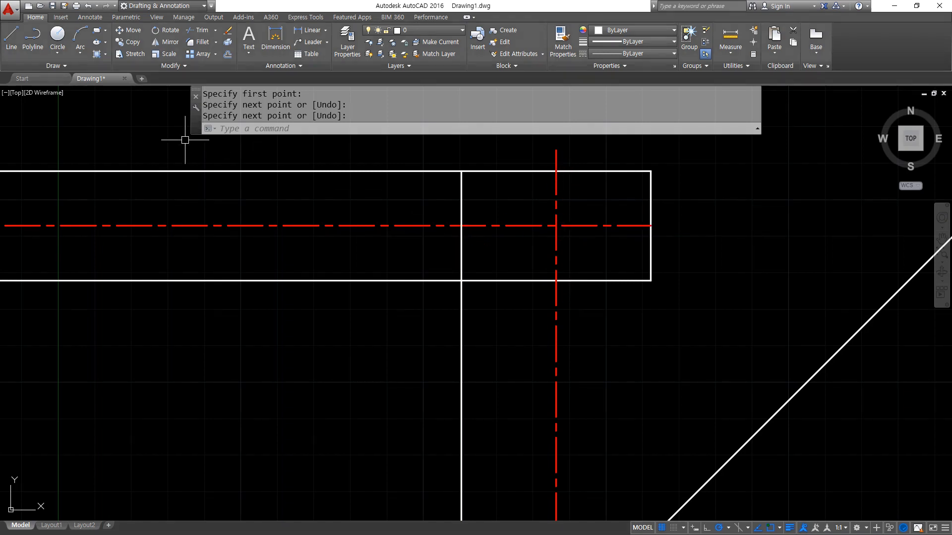
- Draw an ellipse along the top view's centerline from the projection line to the right edge, reaching the view's upper edge
{"action": "type", "text": "el"}
{"action": "key", "text": "Return"}
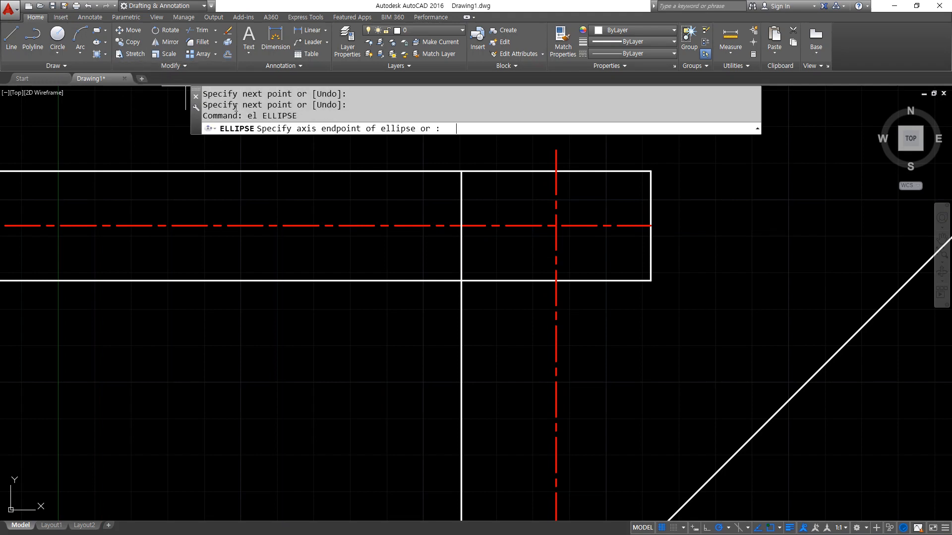
{"action": "left_click", "coordinate": [461, 225]}
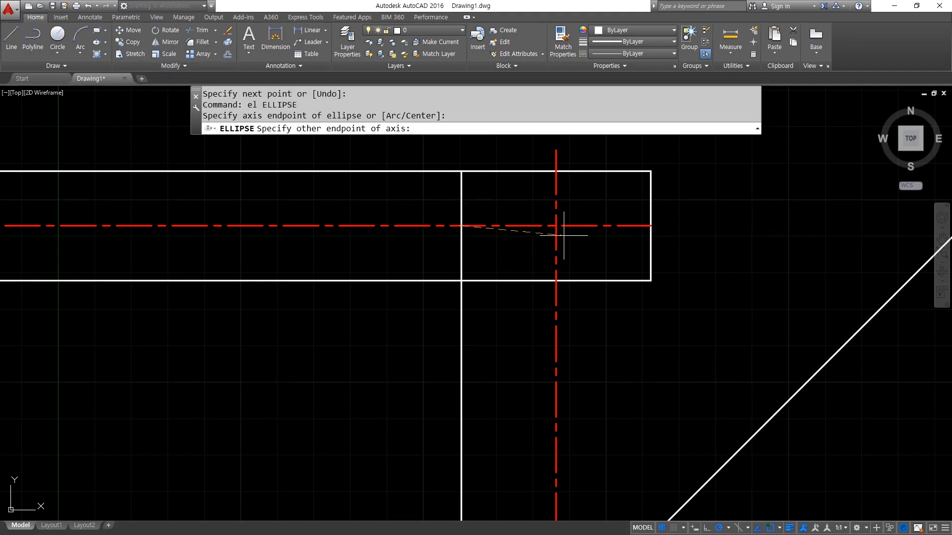
{"action": "left_click", "coordinate": [650, 225]}
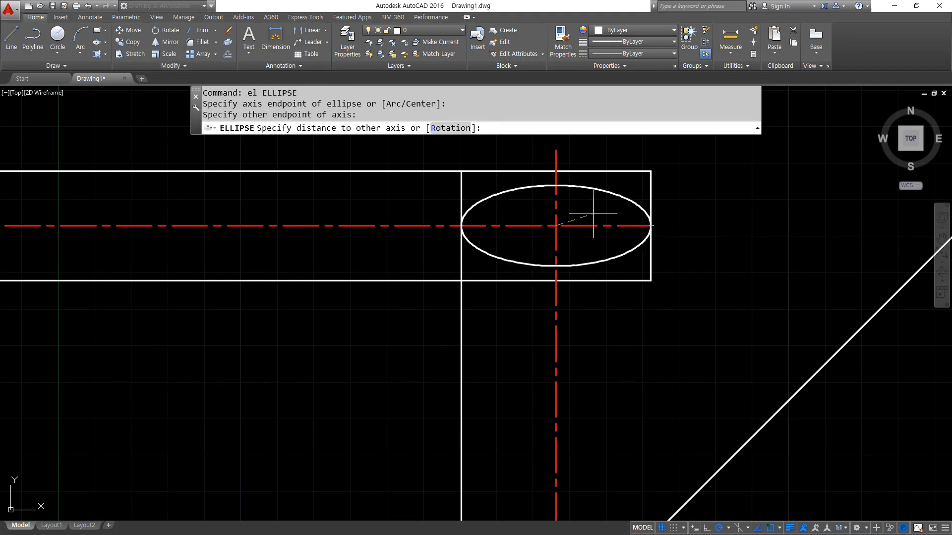
{"action": "left_click", "coordinate": [556, 171]}
- Erase the white vertical projection line between the front and top views
{"action": "left_click", "coordinate": [479, 331]}
{"action": "left_click", "coordinate": [371, 388]}
{"action": "type", "text": "e"}
{"action": "key", "text": "Return"}
- Trim the vertical centerline above and below the ellipse in the top view
{"action": "type", "text": "tr"}
{"action": "key", "text": "Return"}
{"action": "key", "text": "Return"}
{"action": "left_click", "coordinate": [587, 366]}
{"action": "left_click", "coordinate": [531, 345]}
{"action": "left_click", "coordinate": [583, 160]}
{"action": "left_click", "coordinate": [545, 147]}
- Trim the top view's upper and lower edges beyond the ellipse and erase its right vertical edge
{"action": "left_click", "coordinate": [627, 168]}
{"action": "left_click", "coordinate": [640, 280]}
{"action": "key", "text": "Return"}
{"action": "left_click", "coordinate": [650, 272]}
{"action": "type", "text": "e"}
{"action": "key", "text": "Return"}
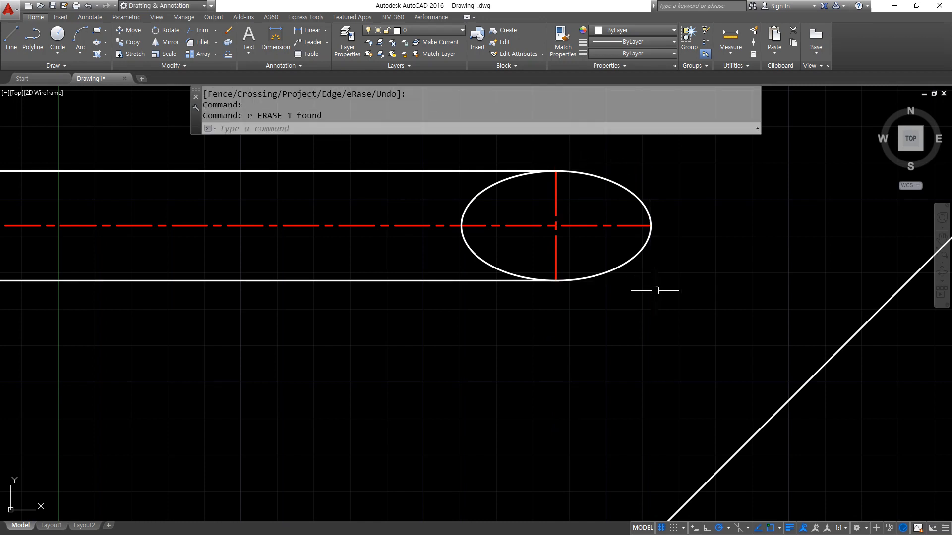
- Erase all three cylinder views and the 45° line to clear the drawing
{"action": "scroll", "coordinate": [656, 289], "scroll_direction": "down", "scroll_amount": 2}
{"action": "scroll", "coordinate": [689, 352], "scroll_direction": "up", "scroll_amount": 1}
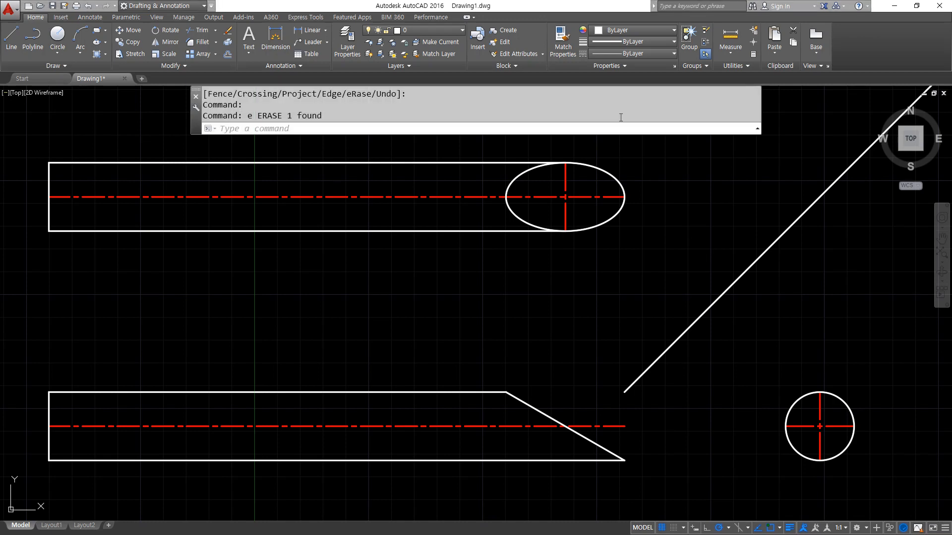
{"action": "scroll", "coordinate": [543, 340], "scroll_direction": "down", "scroll_amount": 2}
{"action": "scroll", "coordinate": [543, 340], "scroll_direction": "down", "scroll_amount": 2}
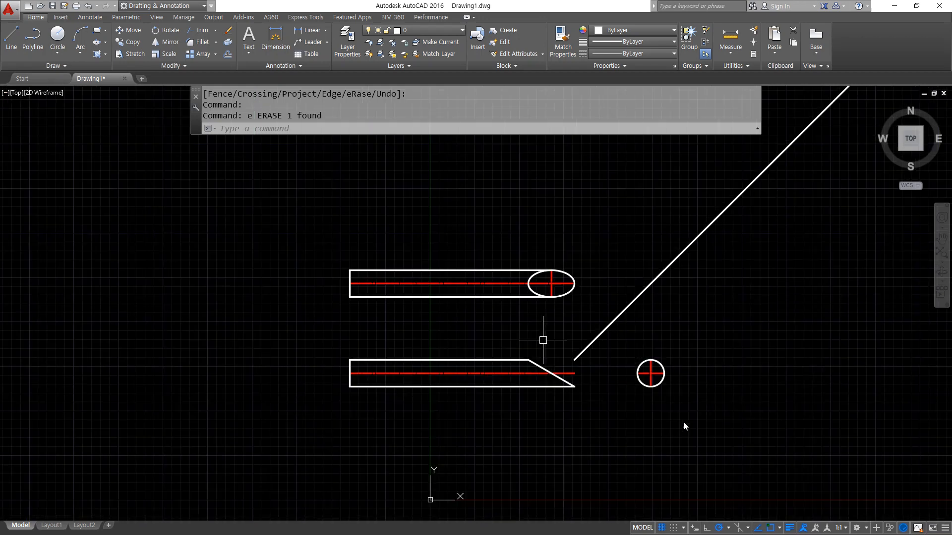
{"action": "left_click", "coordinate": [748, 431]}
{"action": "left_click", "coordinate": [428, 242]}
{"action": "left_click", "coordinate": [325, 218]}
{"action": "left_click", "coordinate": [754, 469]}
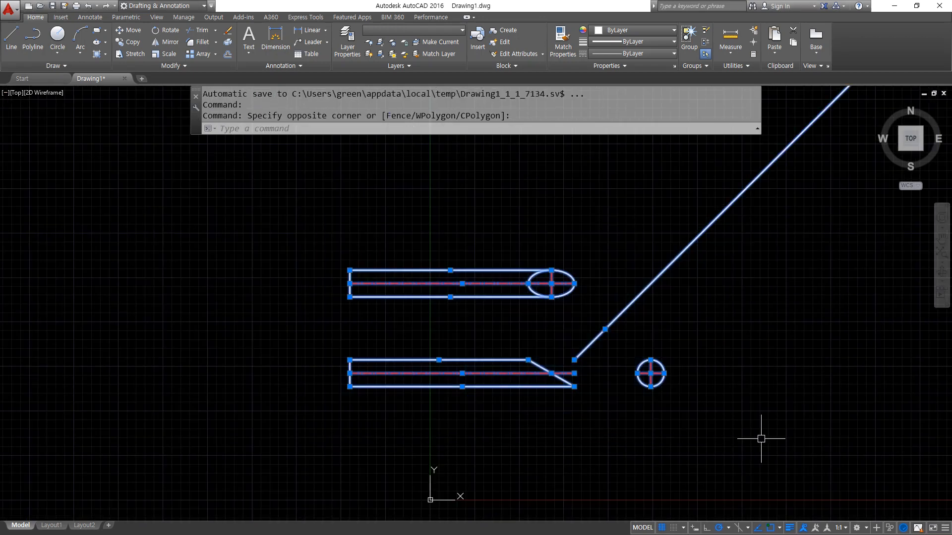
{"action": "type", "text": "e"}
{"action": "key", "text": "Return"}
{"action": "type", "text": "z"}
{"action": "key", "text": "Return"}
{"action": "type", "text": "a"}
{"action": "key", "text": "Return"}
- Draw three construction lines through one common point: horizontal, vertical and slanted at about 120°
{"action": "type", "text": "xl"}
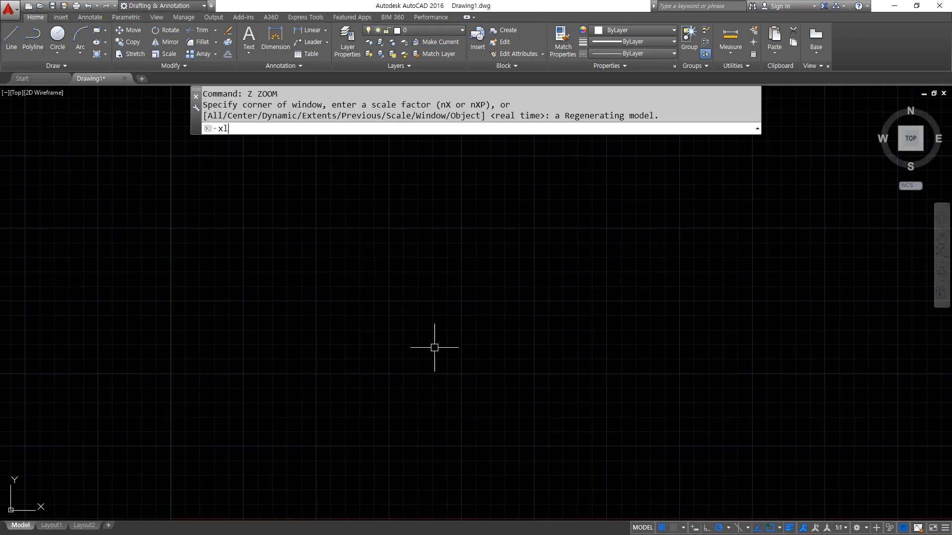
{"action": "key", "text": "Return"}
{"action": "left_click", "coordinate": [320, 365]}
{"action": "left_click", "coordinate": [443, 365]}
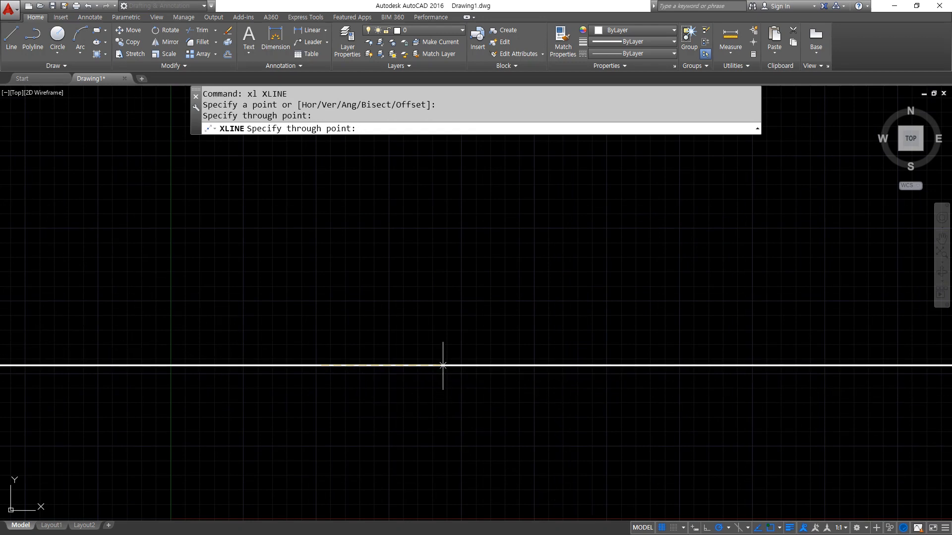
{"action": "left_click", "coordinate": [321, 314]}
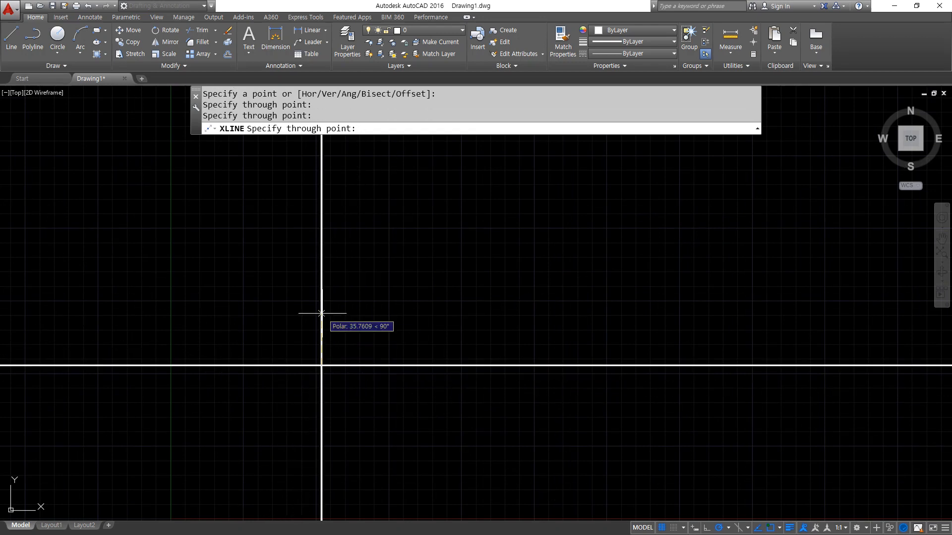
{"action": "left_click", "coordinate": [299, 323]}
{"action": "key", "text": "Return"}
- Draw a circle with a radius of 50 centered on the intersection of the construction lines
{"action": "type", "text": "c"}
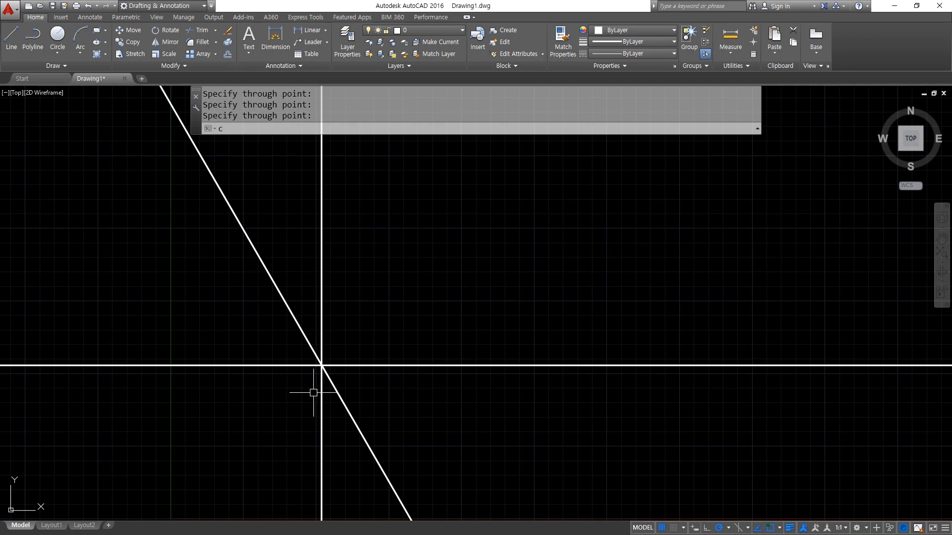
{"action": "key", "text": "Return"}
{"action": "left_click", "coordinate": [321, 365]}
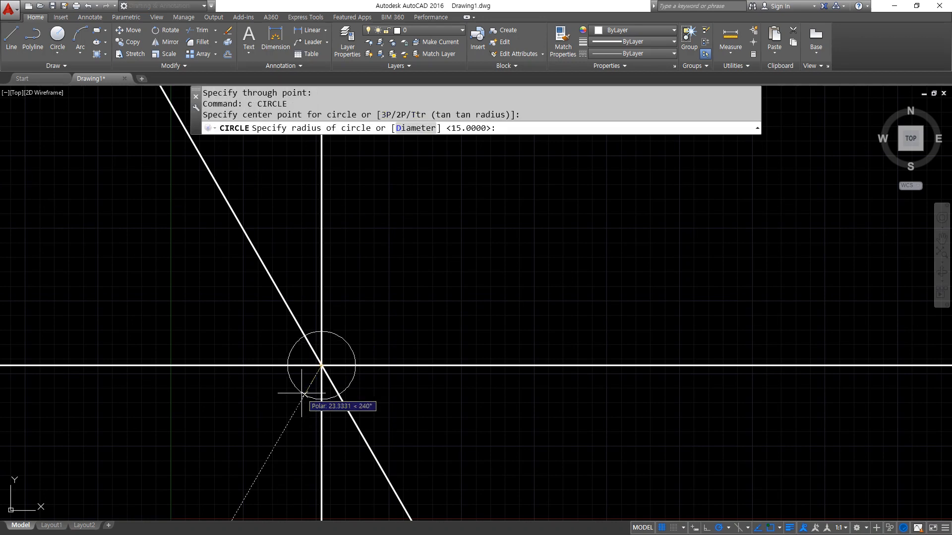
{"action": "type", "text": "50"}
{"action": "key", "text": "Return"}
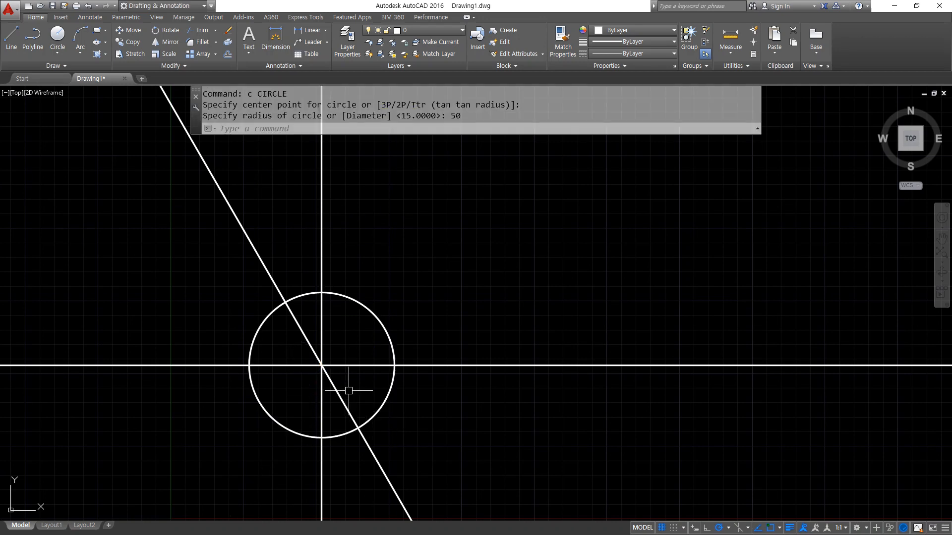
- Move the three construction lines to the cen layer and clear the selection
{"action": "left_click", "coordinate": [347, 389]}
{"action": "left_click", "coordinate": [298, 340]}
{"action": "left_click", "coordinate": [431, 30]}
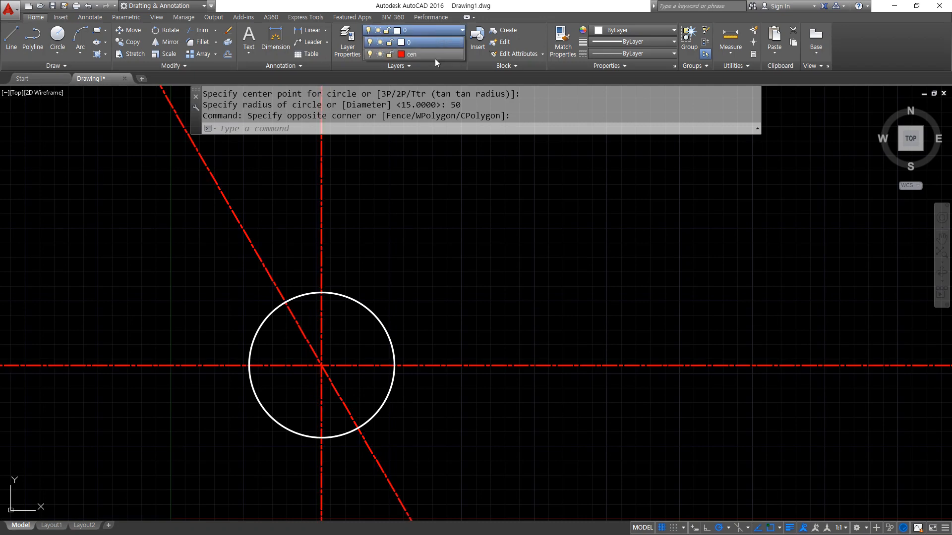
{"action": "left_click", "coordinate": [443, 63]}
{"action": "key", "text": "Escape"}
{"action": "key", "text": "Escape"}
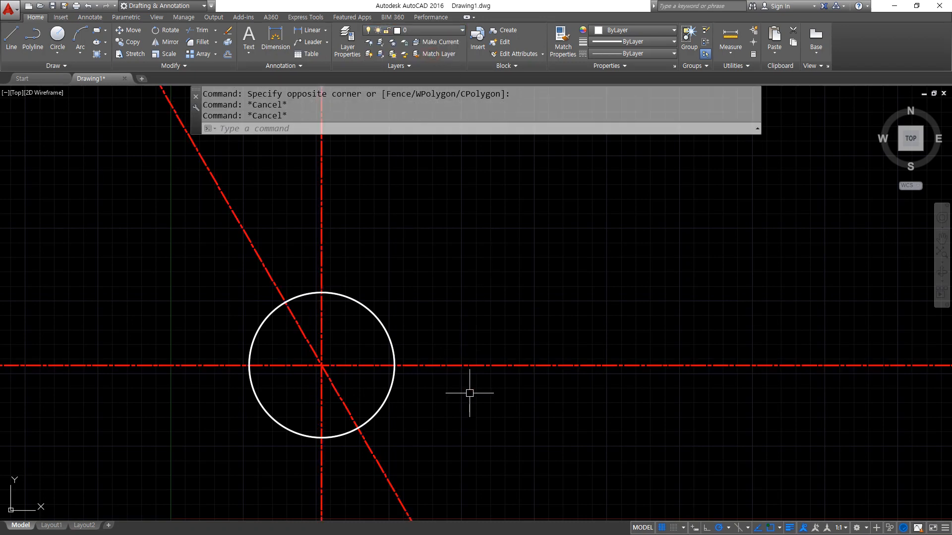
- Trim the parts of the horizontal, vertical and slanted centerlines that extend outside the circle
{"action": "type", "text": "tr"}
{"action": "key", "text": "Return"}
{"action": "key", "text": "Return"}
{"action": "left_click", "coordinate": [481, 385]}
{"action": "left_click", "coordinate": [452, 328]}
{"action": "left_click", "coordinate": [353, 257]}
{"action": "left_click", "coordinate": [251, 218]}
{"action": "left_click", "coordinate": [180, 376]}
{"action": "left_click", "coordinate": [168, 344]}
{"action": "left_click", "coordinate": [401, 463]}
{"action": "left_click", "coordinate": [258, 468]}
{"action": "key", "text": "Return"}
{"action": "key", "text": "Return"}
{"action": "key", "text": "Return"}
{"action": "left_click", "coordinate": [336, 491]}
{"action": "left_click", "coordinate": [306, 469]}
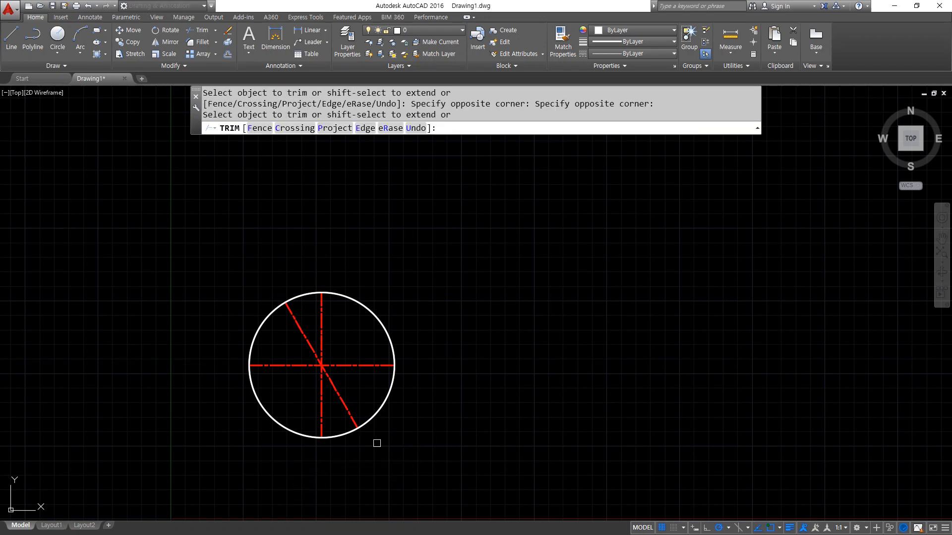
{"action": "key", "text": "Return"}
- Erase the circle, keeping the three trimmed centerlines
{"action": "left_click", "coordinate": [379, 411]}
{"action": "type", "text": "e"}
{"action": "key", "text": "Return"}
- Trim the lower half of the slanted centerline back to the intersection of the centerlines
{"action": "type", "text": "tr"}
{"action": "key", "text": "Return"}
{"action": "key", "text": "Return"}
{"action": "left_click", "coordinate": [347, 410]}
{"action": "key", "text": "Return"}
- Draw a three-point arc from the horizontal centerline's right end through the vertical one's top end to the slanted one's upper end
{"action": "scroll", "coordinate": [308, 390], "scroll_direction": "up", "scroll_amount": 1}
{"action": "scroll", "coordinate": [305, 359], "scroll_direction": "up", "scroll_amount": 1}
{"action": "middle_click_drag", "start_coordinate": [305, 359], "coordinate": [371, 422]}
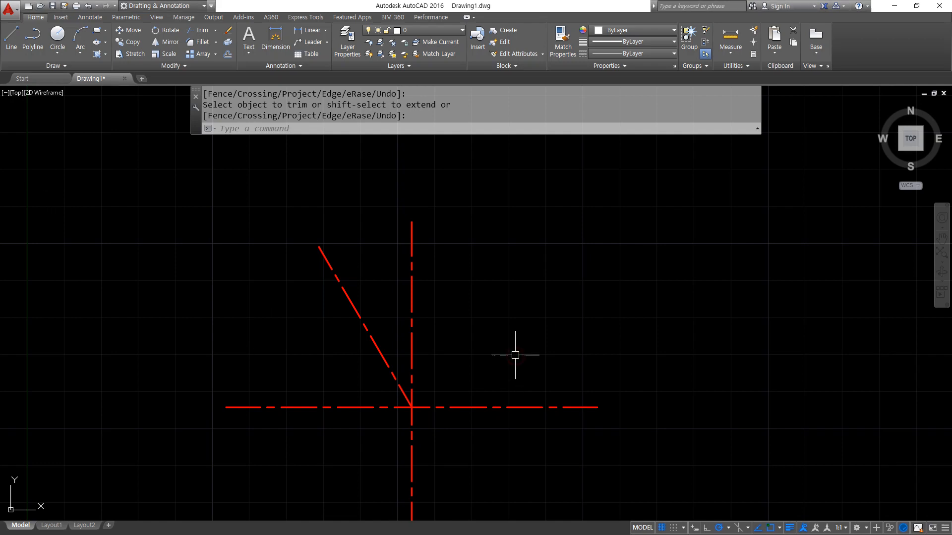
{"action": "left_click", "coordinate": [80, 52]}
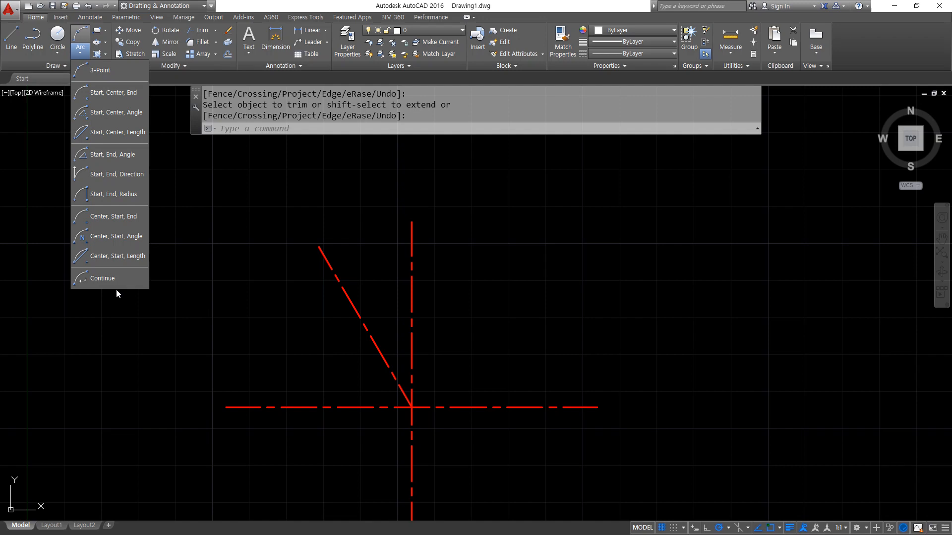
{"action": "type", "text": "a"}
{"action": "key", "text": "Return"}
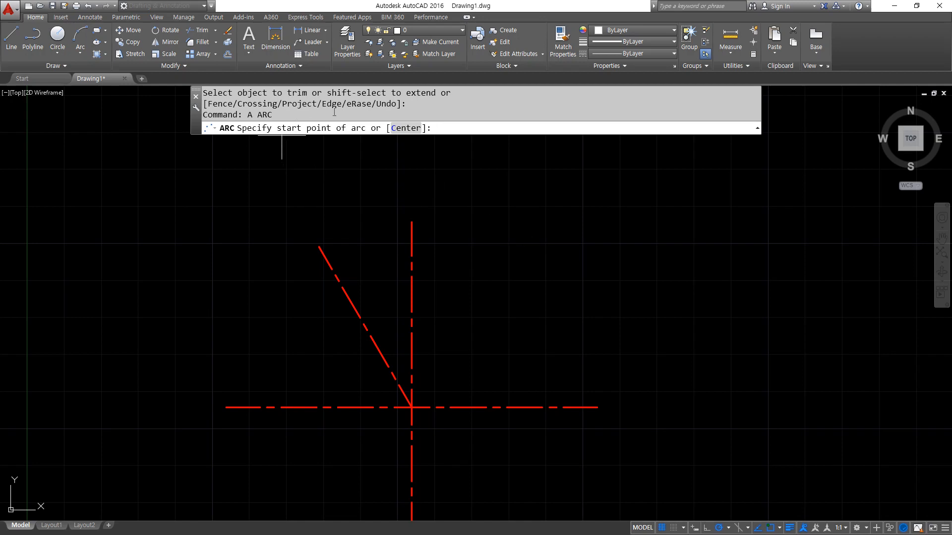
{"action": "left_click", "coordinate": [581, 404]}
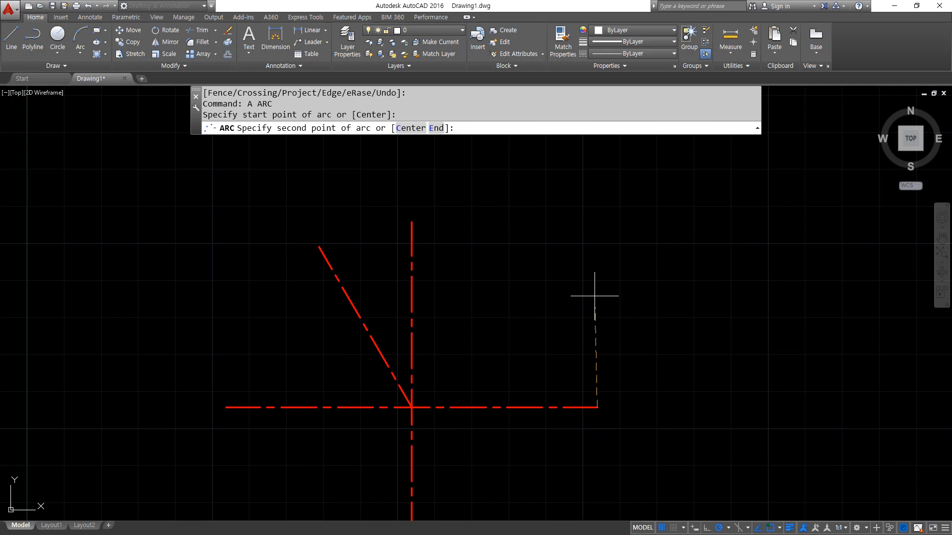
{"action": "left_click", "coordinate": [411, 223]}
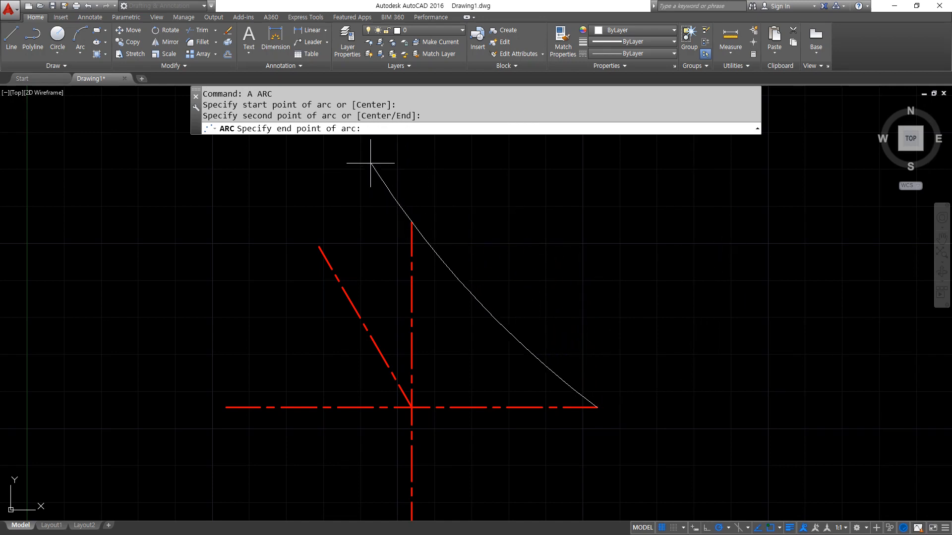
{"action": "left_click", "coordinate": [319, 246]}
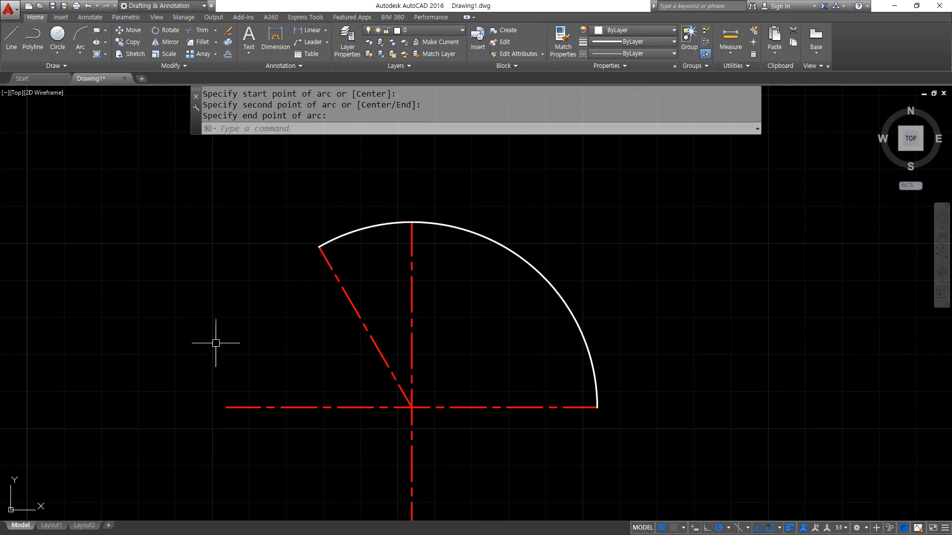
- Erase the three-point arc above the horizontal centerline
{"action": "left_click", "coordinate": [591, 259]}
{"action": "left_click", "coordinate": [501, 325]}
{"action": "type", "text": "e"}
{"action": "key", "text": "Return"}
- Draw a three-point arc from the vertical centerline's top end through the slanted line's upper end to the vertical one's bottom end, and erase it
{"action": "type", "text": "a"}
{"action": "key", "text": "Return"}
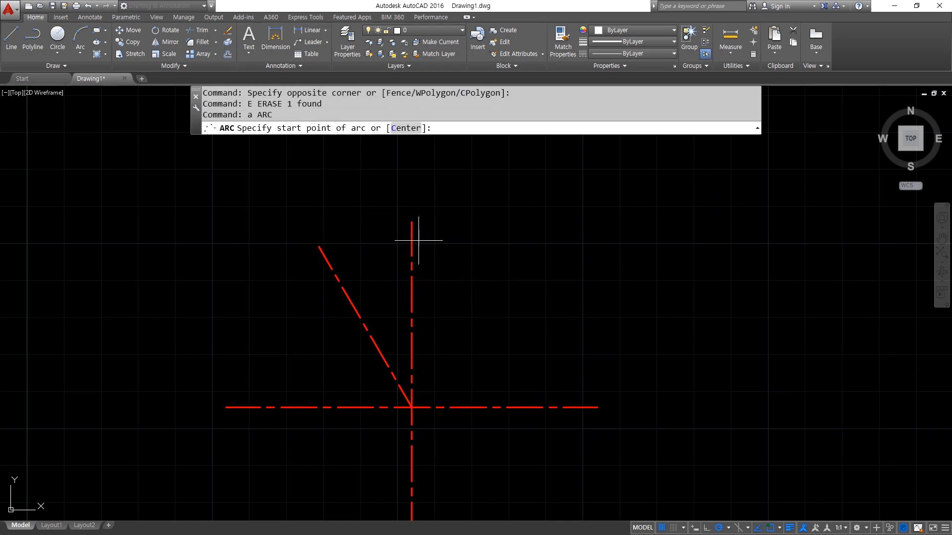
{"action": "left_click", "coordinate": [411, 223]}
{"action": "left_click", "coordinate": [319, 246]}
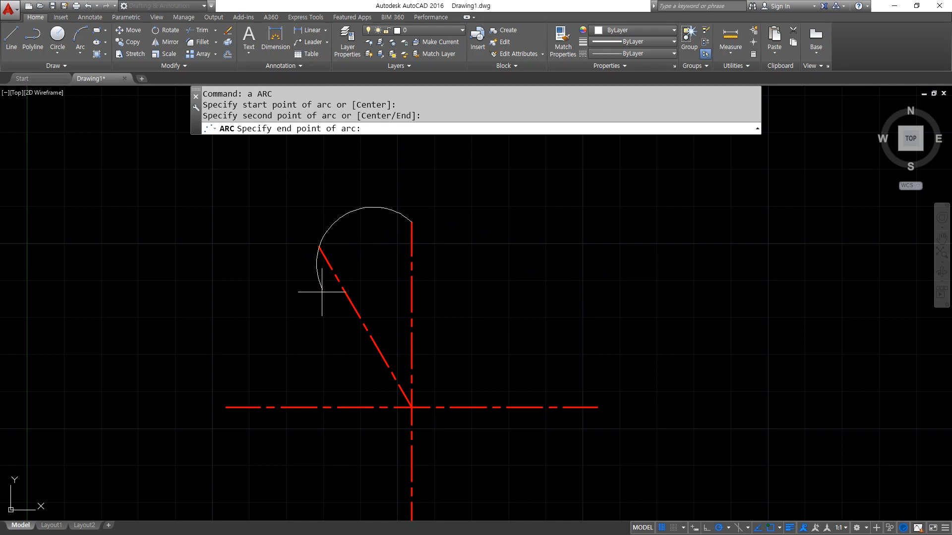
{"action": "middle_click_drag", "start_coordinate": [366, 446], "coordinate": [364, 379]}
{"action": "scroll", "coordinate": [401, 486], "scroll_direction": "down", "scroll_amount": 1}
{"action": "middle_click_drag", "start_coordinate": [402, 486], "coordinate": [395, 446]}
{"action": "scroll", "coordinate": [395, 446], "scroll_direction": "up", "scroll_amount": 1}
{"action": "left_click", "coordinate": [400, 460]}
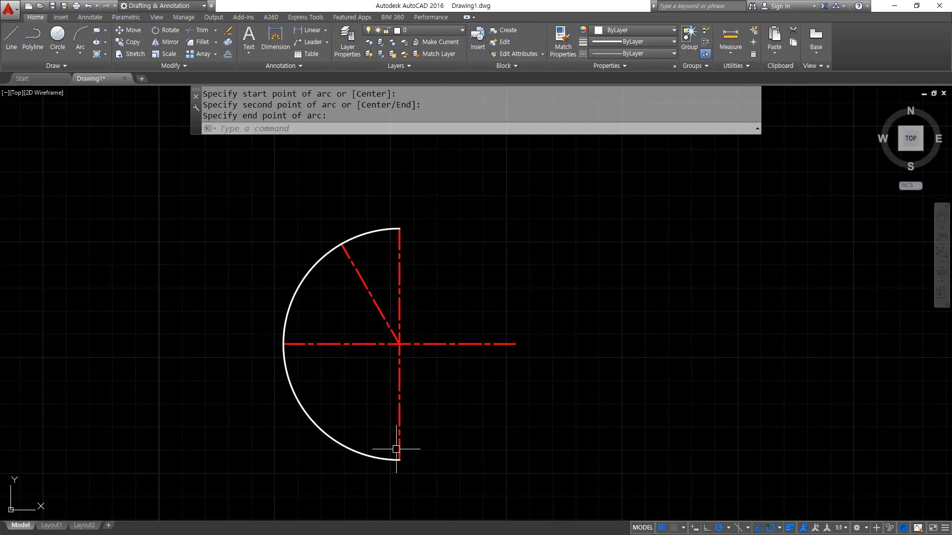
{"action": "left_click", "coordinate": [362, 389]}
{"action": "left_click", "coordinate": [282, 453]}
{"action": "type", "text": "e"}
{"action": "key", "text": "Return"}
- Draw a three-point arc from the slanted line's upper end through the horizontal centerline's left end to the vertical one's bottom end, and erase it
{"action": "type", "text": "a"}
{"action": "key", "text": "Return"}
{"action": "left_click", "coordinate": [341, 243]}
{"action": "left_click", "coordinate": [284, 344]}
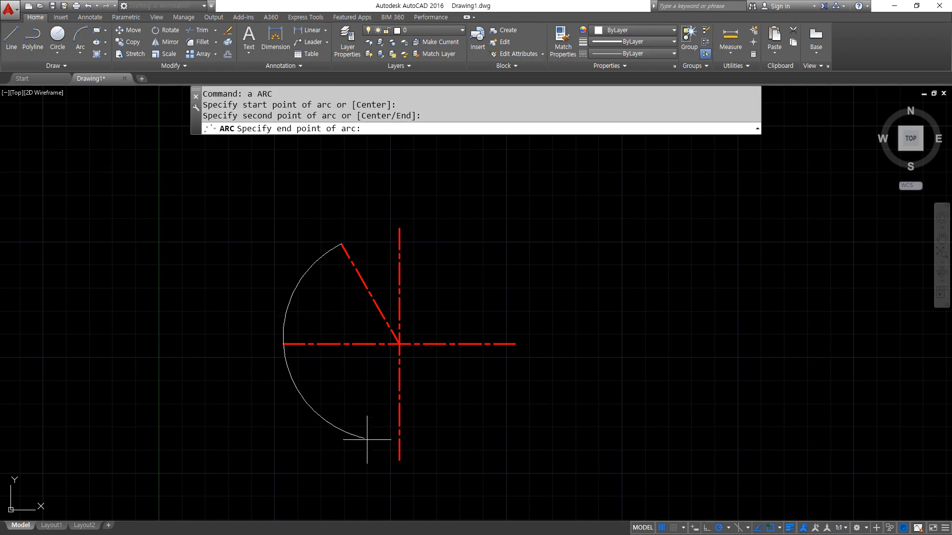
{"action": "left_click", "coordinate": [399, 460]}
{"action": "left_click", "coordinate": [368, 394]}
{"action": "left_click", "coordinate": [233, 418]}
{"action": "type", "text": "e"}
{"action": "key", "text": "Return"}
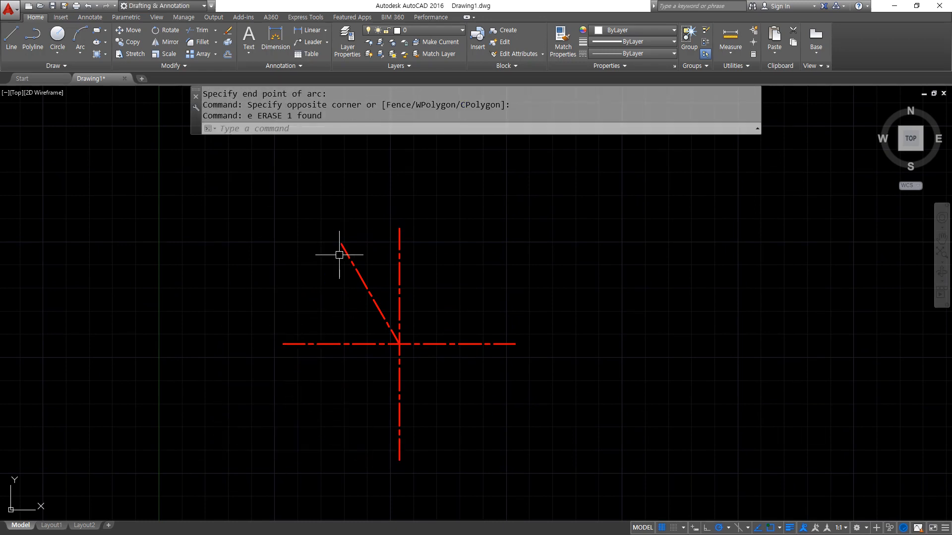
- Draw a three-point arc from the slanted line's upper end through the horizontal centerline's left end to its right end, and erase it
{"action": "type", "text": "a"}
{"action": "key", "text": "Return"}
{"action": "left_click", "coordinate": [341, 243]}
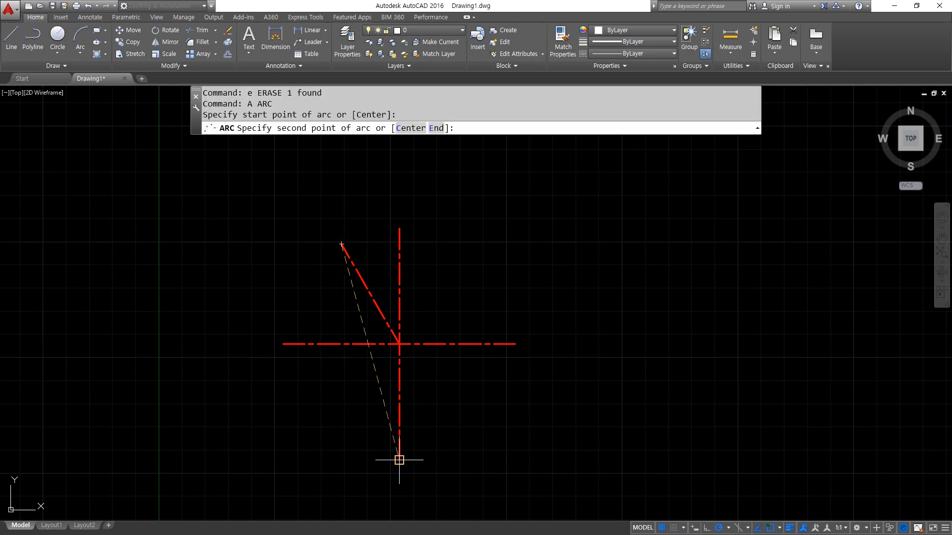
{"action": "left_click", "coordinate": [283, 344]}
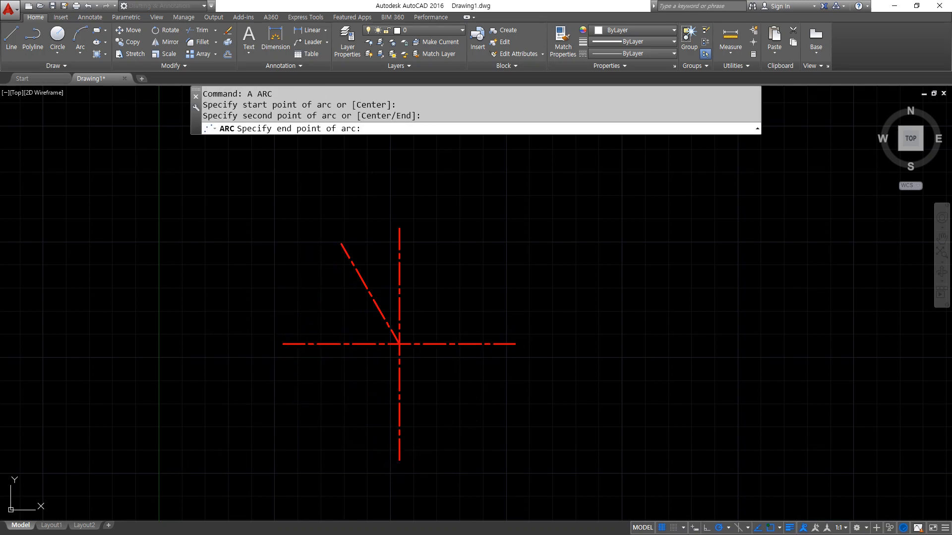
{"action": "left_click", "coordinate": [515, 344]}
{"action": "left_click", "coordinate": [436, 400]}
{"action": "left_click", "coordinate": [448, 402]}
{"action": "type", "text": "e"}
{"action": "key", "text": "Return"}
- Draw a three-point arc from the vertical centerline's bottom end through the horizontal one's right end to the slanted line's upper end, and erase it
{"action": "type", "text": "a"}
{"action": "key", "text": "Return"}
{"action": "left_click", "coordinate": [399, 460]}
{"action": "left_click", "coordinate": [516, 343]}
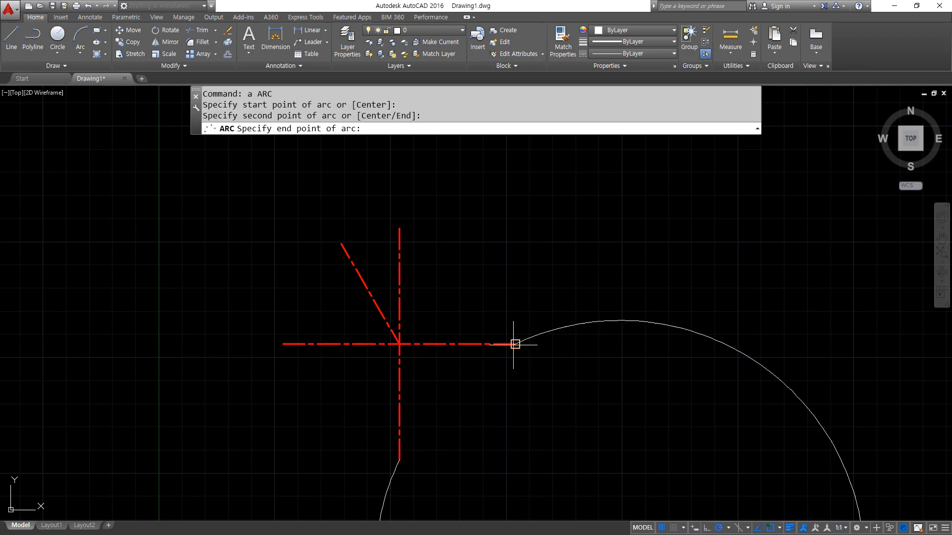
{"action": "left_click", "coordinate": [341, 243]}
{"action": "left_click", "coordinate": [516, 429]}
{"action": "left_click", "coordinate": [437, 425]}
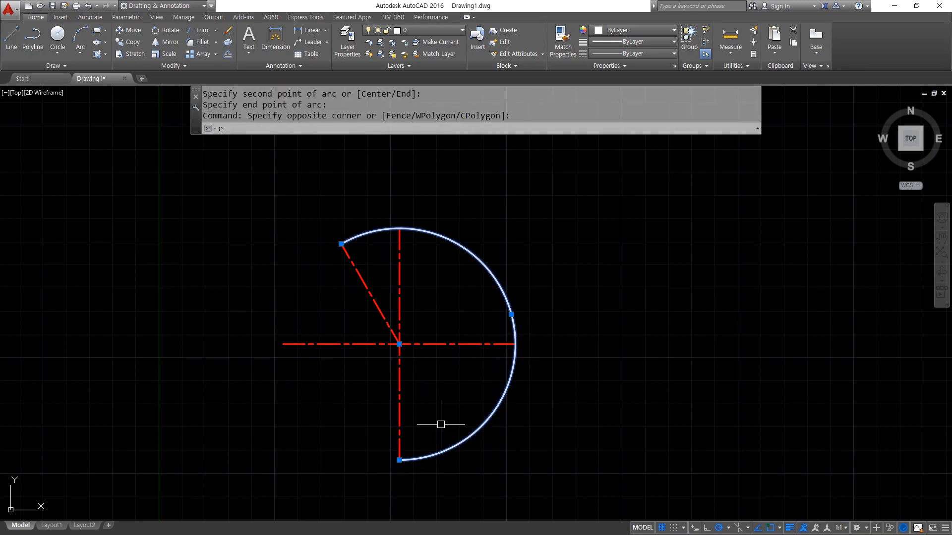
{"action": "type", "text": "e"}
{"action": "key", "text": "Return"}
- Draw a three-point arc from the vertical centerline's bottom end through its top end to the slanted line's upper end, and erase it
{"action": "type", "text": "a"}
{"action": "key", "text": "Return"}
{"action": "left_click", "coordinate": [399, 459]}
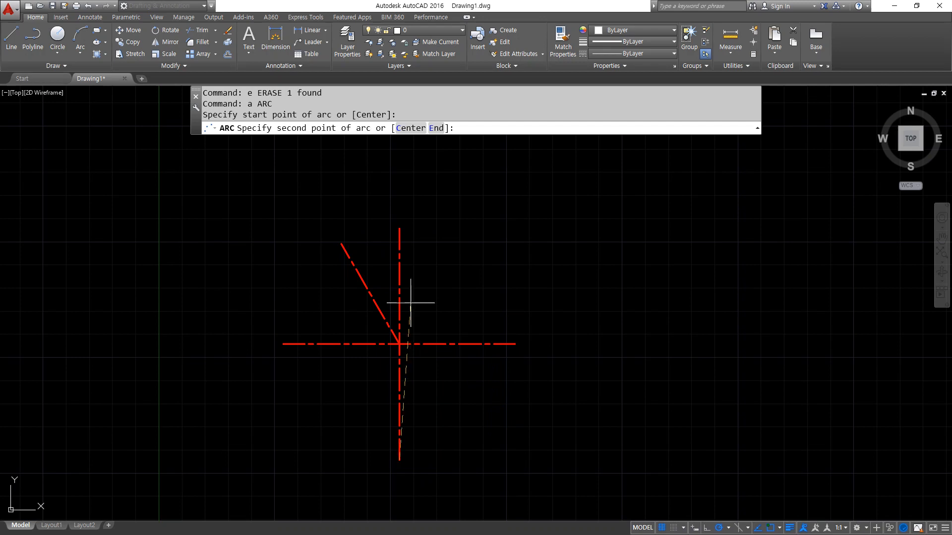
{"action": "left_click", "coordinate": [399, 229]}
{"action": "left_click", "coordinate": [341, 243]}
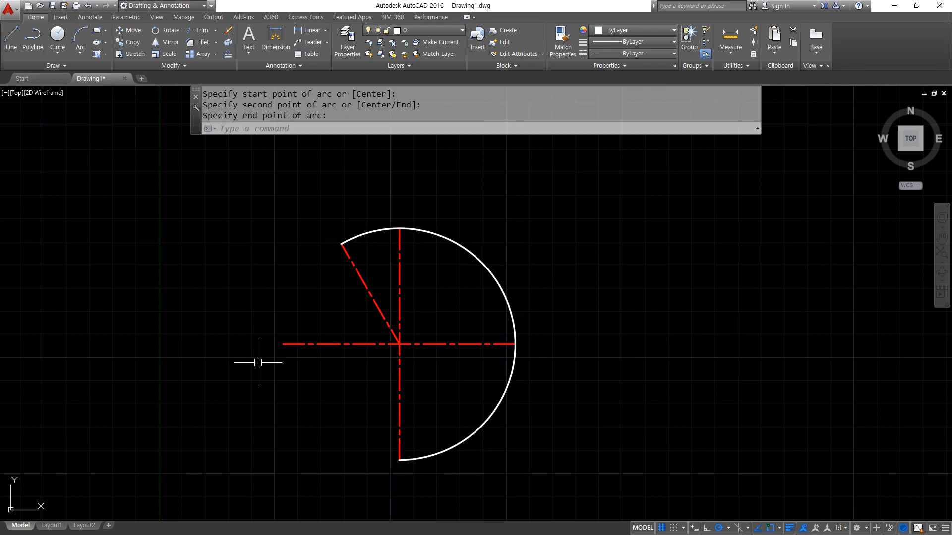
{"action": "left_click", "coordinate": [557, 387]}
{"action": "left_click", "coordinate": [436, 361]}
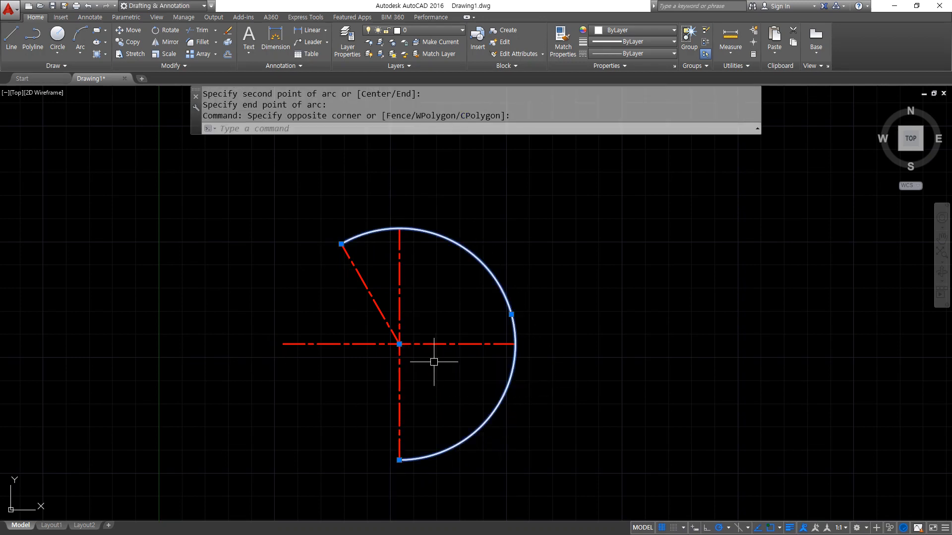
{"action": "type", "text": "e"}
{"action": "key", "text": "Return"}
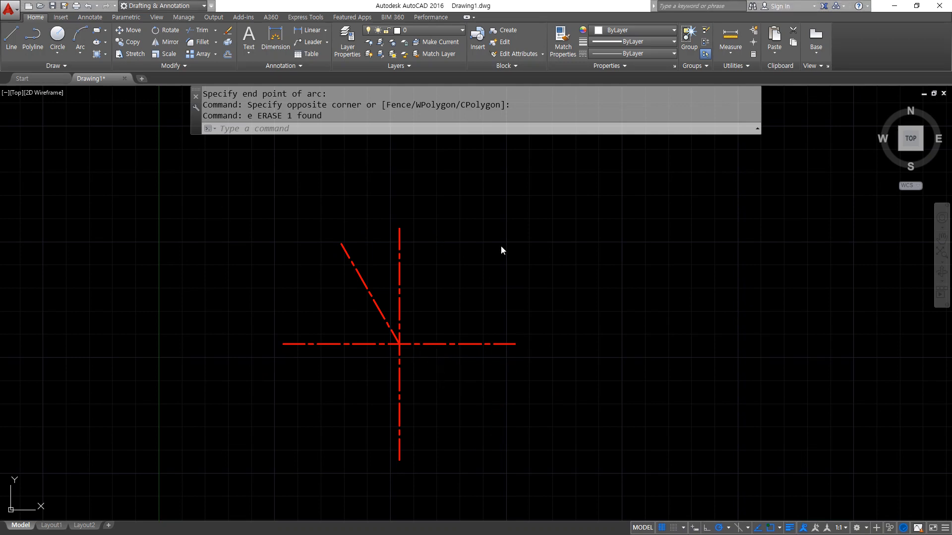
{"action": "type", "text": "a"}
{"action": "key", "text": "Return"}
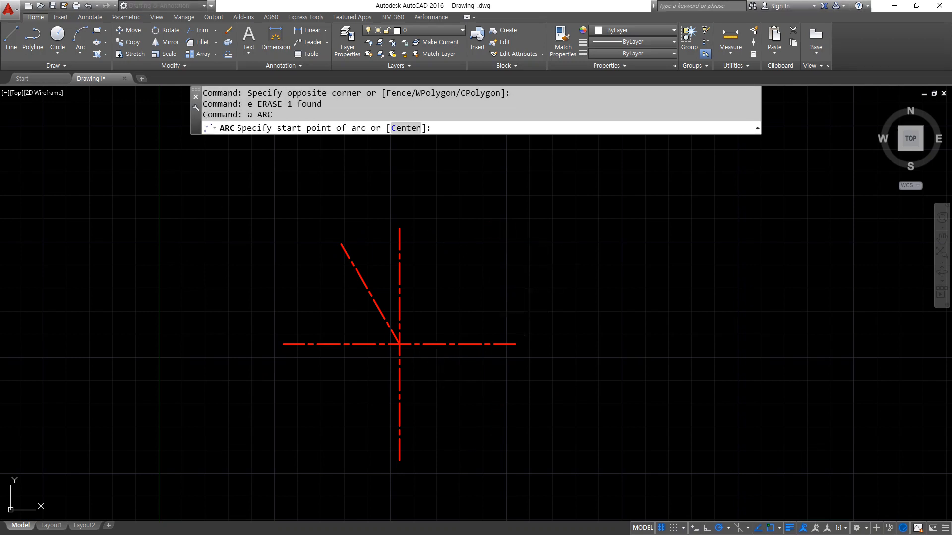
{"action": "left_click", "coordinate": [515, 342]}
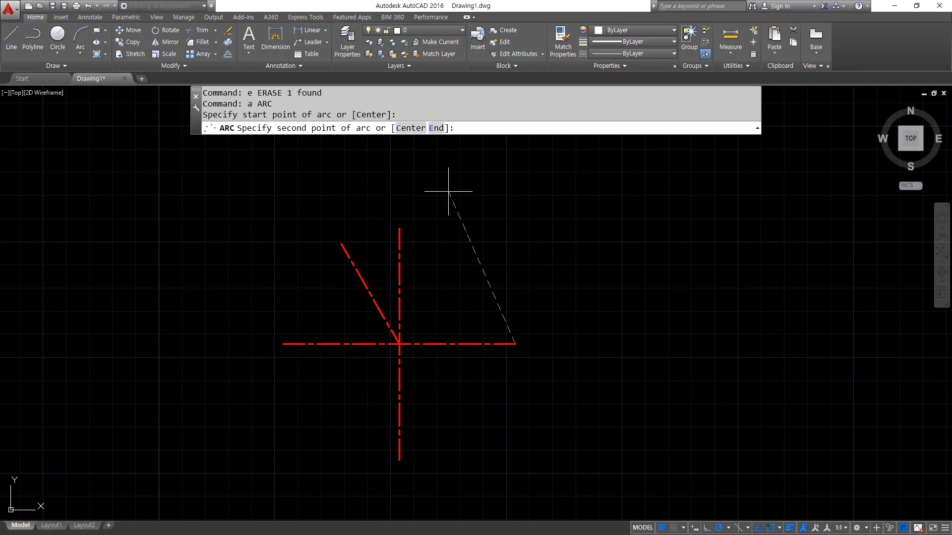
{"action": "left_click_drag", "start_coordinate": [462, 138], "coordinate": [439, 153]}
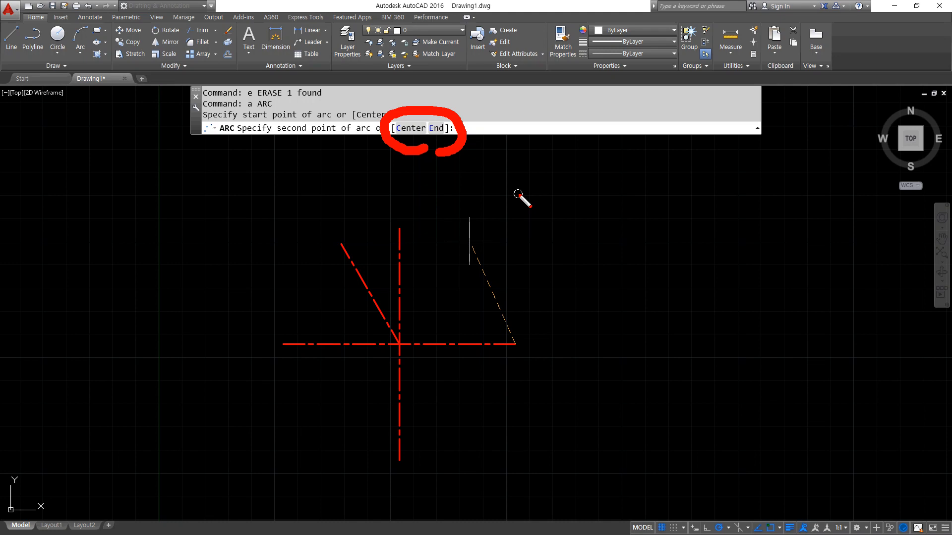
{"action": "left_click", "coordinate": [411, 128]}
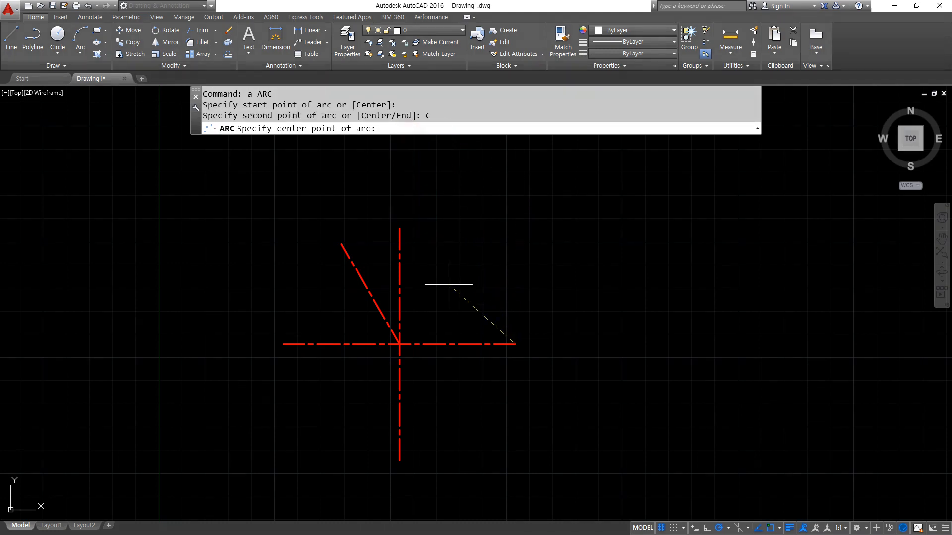
{"action": "left_click", "coordinate": [399, 343]}
{"action": "key", "text": "ctrl+shift+3"}
{"action": "mouse_move", "coordinate": [307, 142]}
{"action": "left_mouse_down"}
{"action": "mouse_move", "coordinate": [303, 116]}
{"action": "mouse_move", "coordinate": [323, 161]}
{"action": "left_mouse_up"}
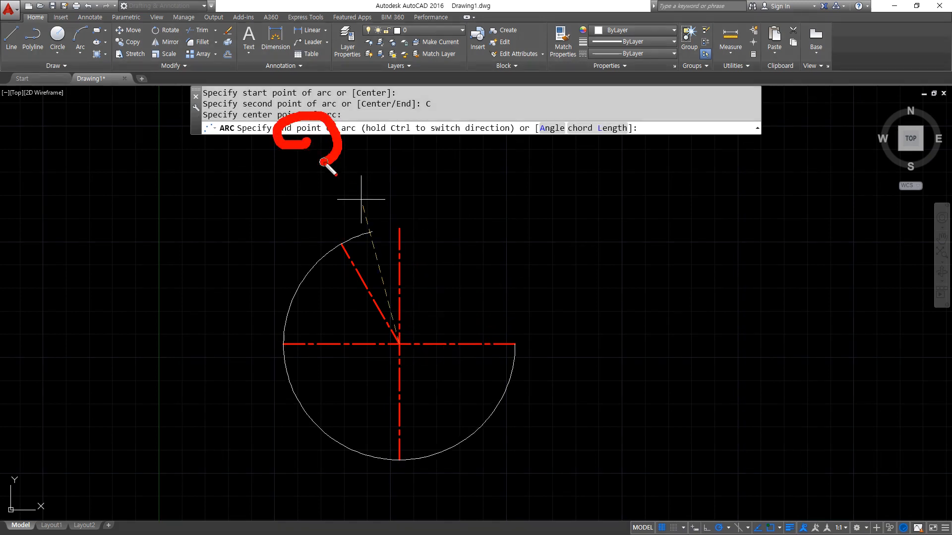
{"action": "mouse_move", "coordinate": [561, 146]}
{"action": "left_mouse_down"}
{"action": "mouse_move", "coordinate": [540, 141]}
{"action": "mouse_move", "coordinate": [569, 149]}
{"action": "mouse_move", "coordinate": [573, 137]}
{"action": "mouse_move", "coordinate": [620, 149]}
{"action": "left_mouse_up"}
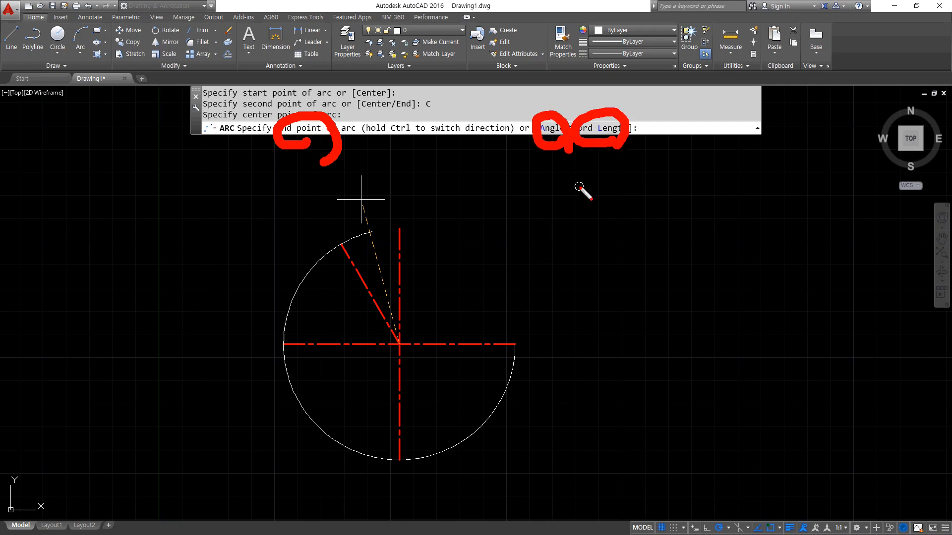
{"action": "key", "text": "Escape"}
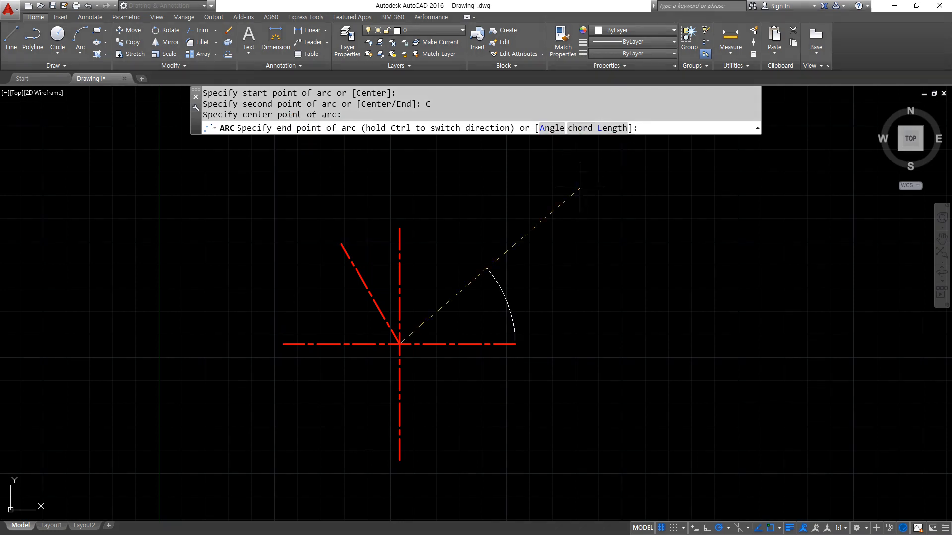
{"action": "key", "text": "Escape"}
{"action": "left_click", "coordinate": [81, 52]}
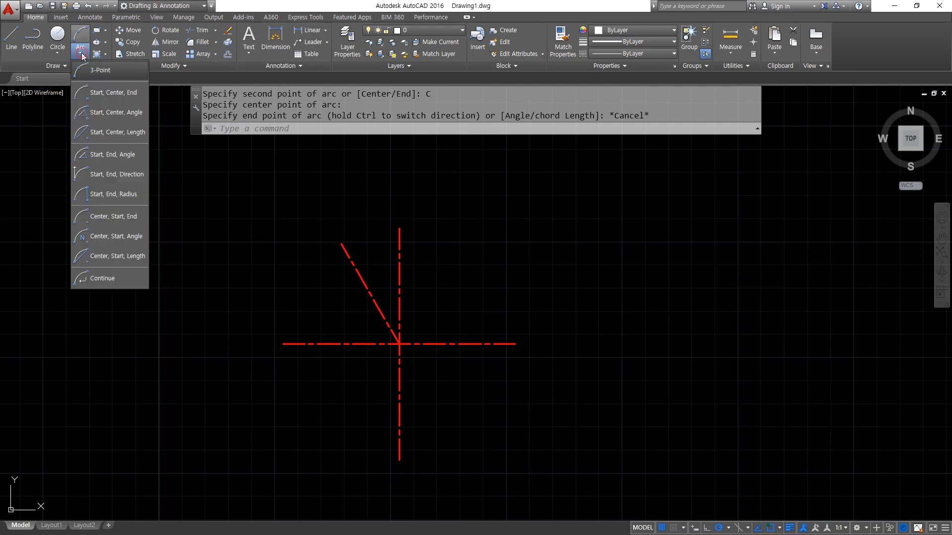
{"action": "key", "text": "super+plus"}
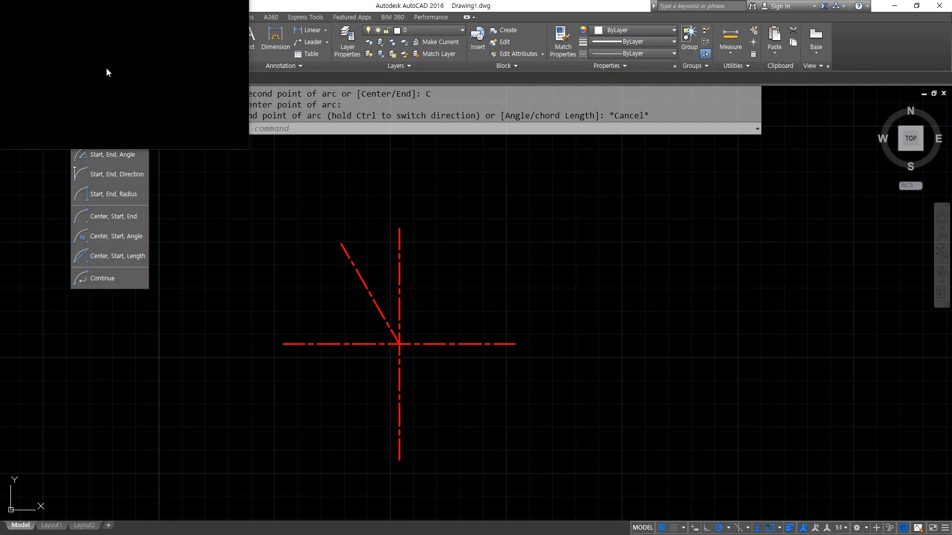
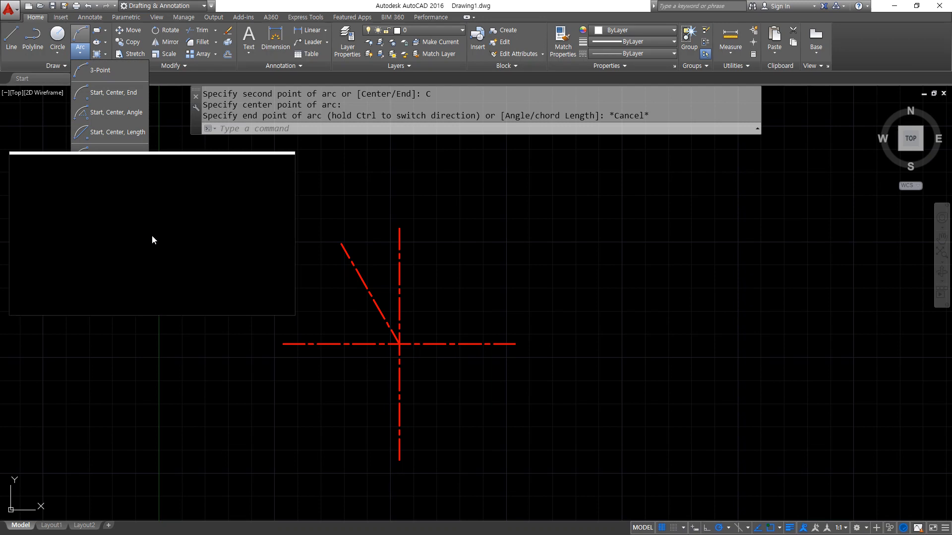
{"action": "left_click_drag", "start_coordinate": [153, 240], "coordinate": [156, 111]}
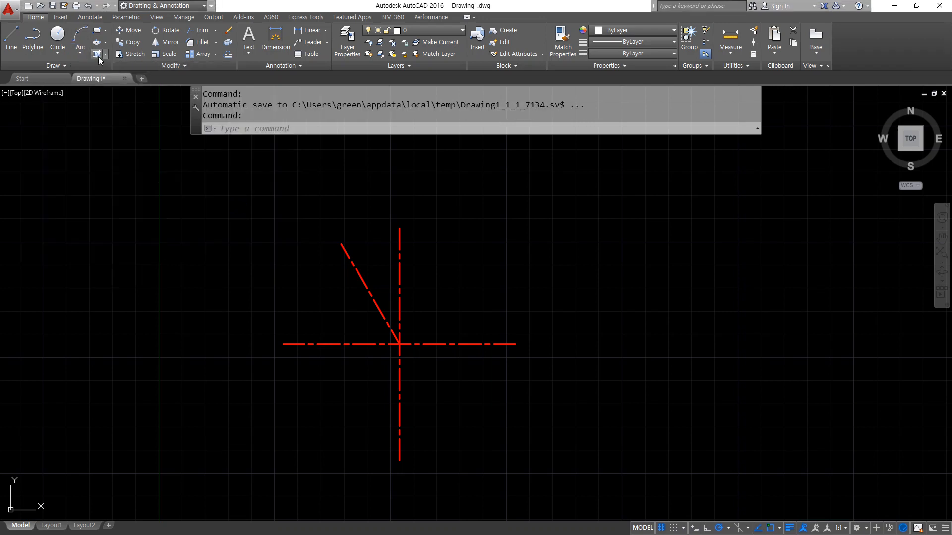
- Draw a Start, Center, End arc from the horizontal centerline's right end to the slanted line's upper end, centered on the intersection, and erase it
{"action": "left_click", "coordinate": [86, 53]}
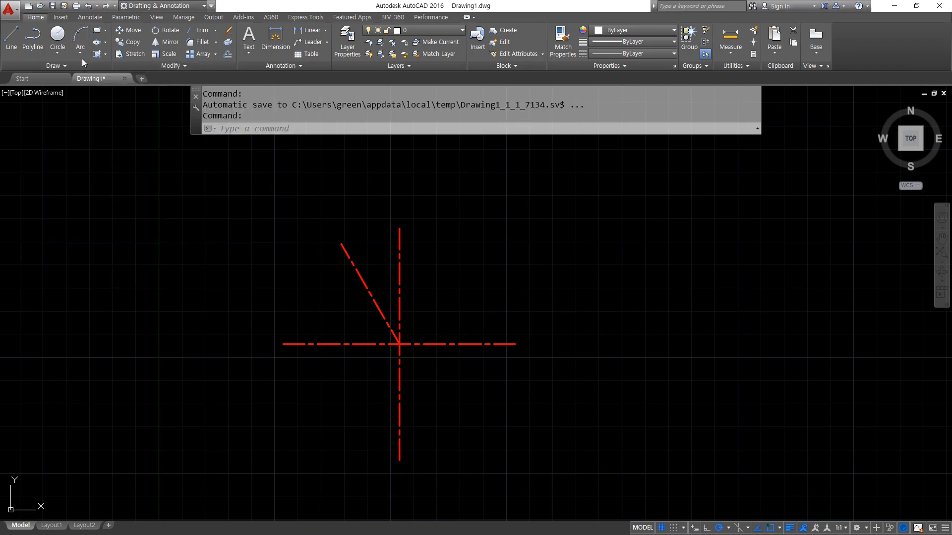
{"action": "left_click", "coordinate": [82, 59]}
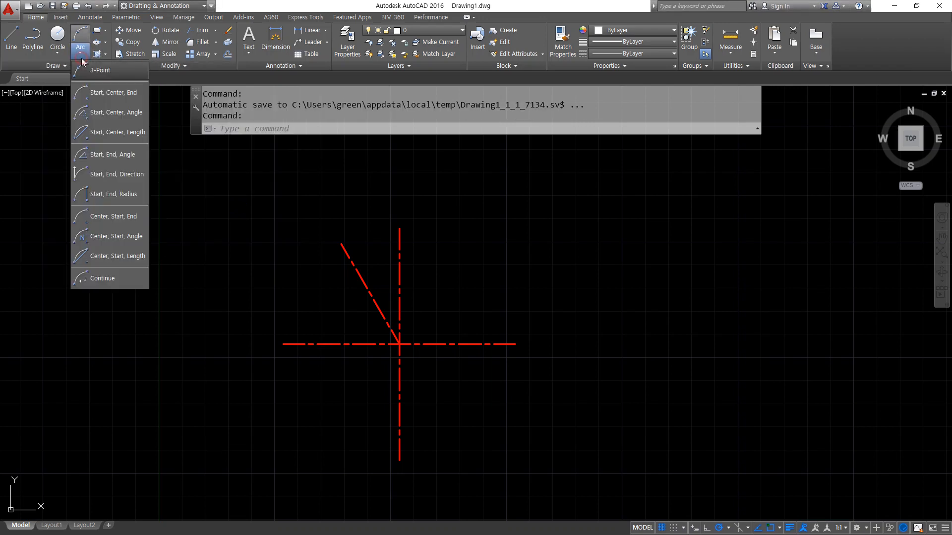
{"action": "left_click", "coordinate": [107, 94]}
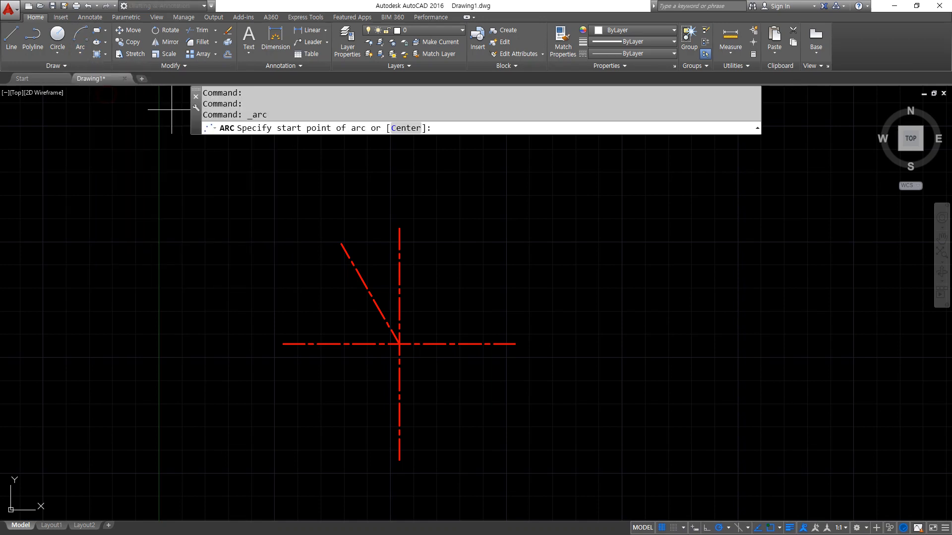
{"action": "left_click", "coordinate": [515, 343]}
{"action": "left_click", "coordinate": [399, 343]}
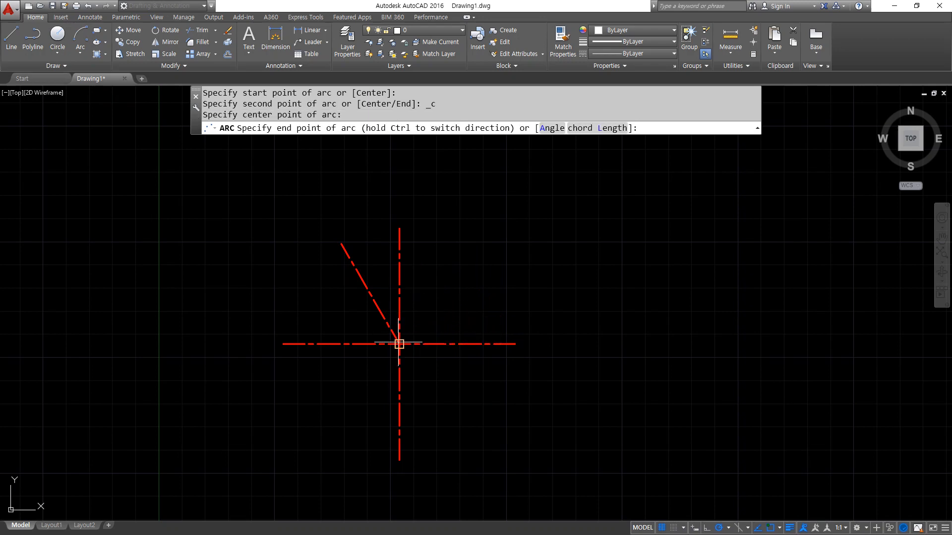
{"action": "left_click", "coordinate": [343, 243]}
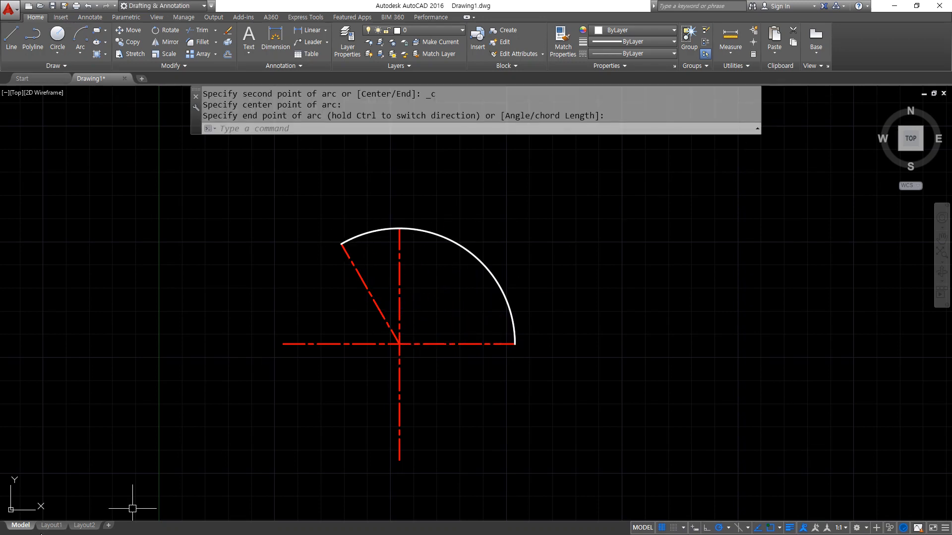
{"action": "left_click", "coordinate": [488, 238]}
{"action": "left_click", "coordinate": [431, 307]}
{"action": "type", "text": "e"}
{"action": "key", "text": "Return"}
- Draw a Start, Center, End arc from the slanted line's upper end to the horizontal centerline's right end about the intersection, and erase it
{"action": "left_click", "coordinate": [80, 36]}
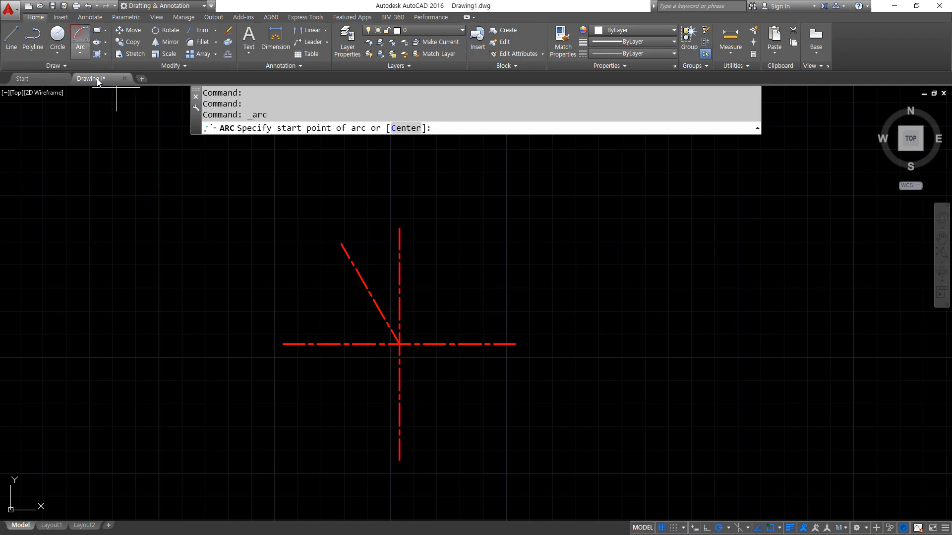
{"action": "left_click", "coordinate": [342, 244]}
{"action": "left_click", "coordinate": [400, 344]}
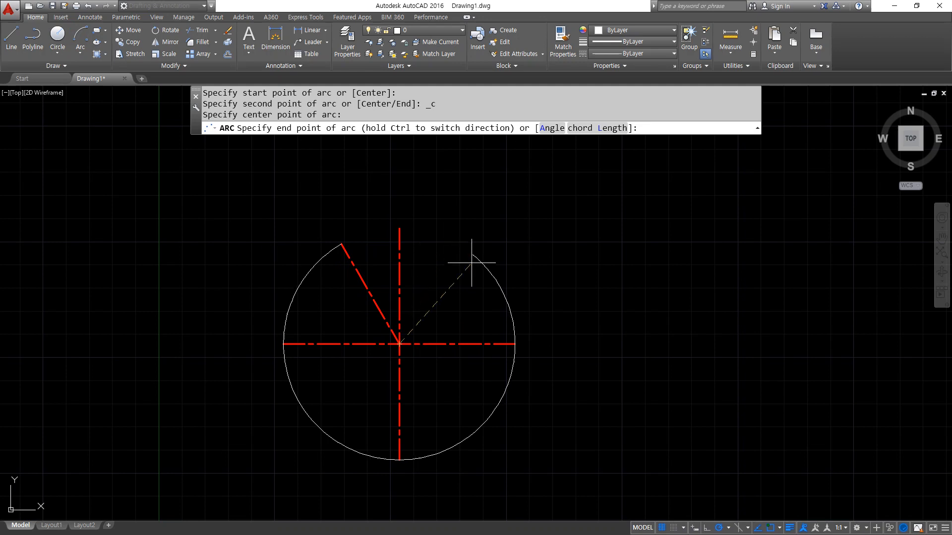
{"action": "left_click", "coordinate": [515, 344]}
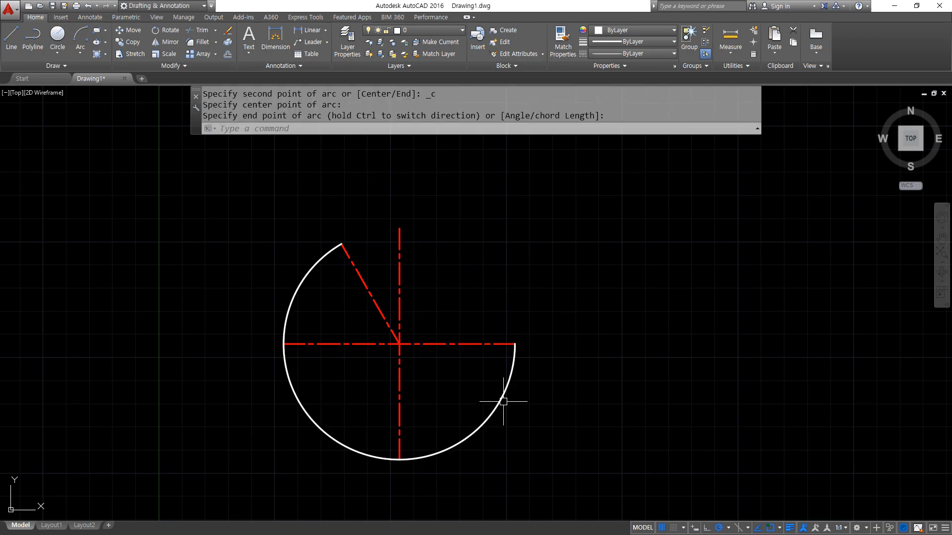
{"action": "left_click", "coordinate": [457, 439]}
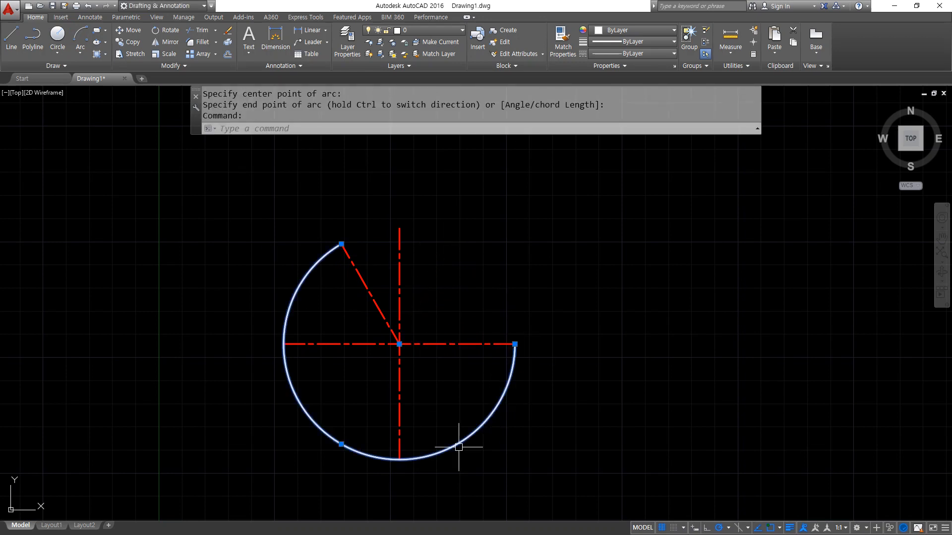
{"action": "type", "text": "e"}
{"action": "key", "text": "Return"}
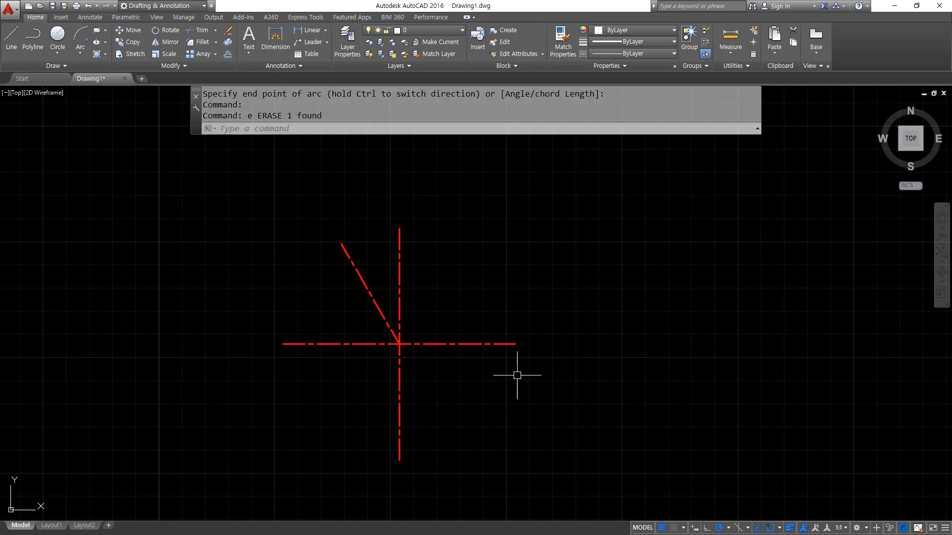
{"action": "left_click", "coordinate": [80, 53]}
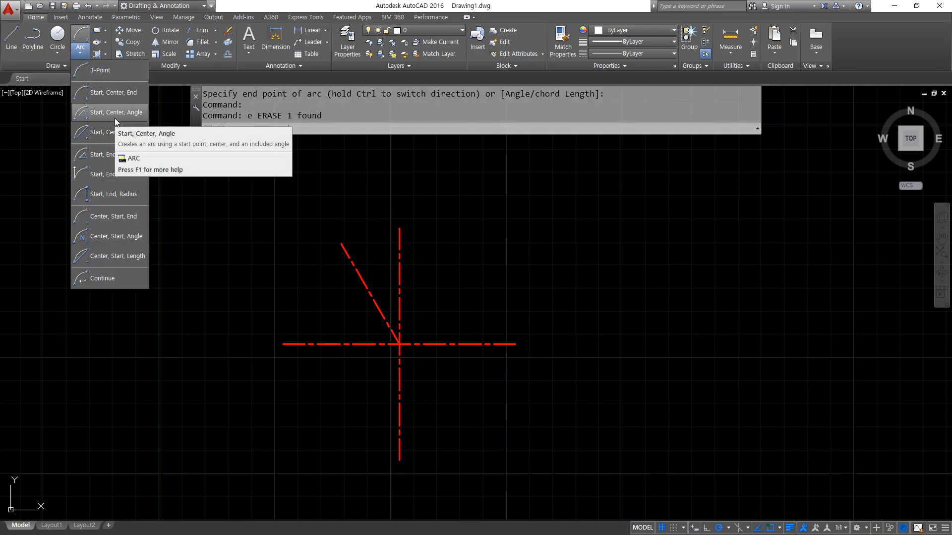
{"action": "scroll", "coordinate": [405, 339], "scroll_direction": "up", "scroll_amount": 2}
{"action": "key", "text": "ctrl+shift+3"}
{"action": "left_click_drag", "start_coordinate": [330, 244], "coordinate": [394, 331]}
{"action": "mouse_move", "coordinate": [366, 279]}
{"action": "left_mouse_down"}
{"action": "mouse_move", "coordinate": [432, 283]}
{"action": "mouse_move", "coordinate": [469, 325]}
{"action": "left_mouse_up"}
{"action": "mouse_move", "coordinate": [488, 298]}
{"action": "left_mouse_down"}
{"action": "mouse_move", "coordinate": [488, 319]}
{"action": "mouse_move", "coordinate": [455, 337]}
{"action": "left_mouse_up"}
{"action": "left_click_drag", "start_coordinate": [378, 259], "coordinate": [385, 276]}
{"action": "mouse_move", "coordinate": [440, 230]}
{"action": "left_mouse_down"}
{"action": "mouse_move", "coordinate": [436, 260]}
{"action": "mouse_move", "coordinate": [506, 245]}
{"action": "mouse_move", "coordinate": [493, 229]}
{"action": "mouse_move", "coordinate": [456, 286]}
{"action": "left_mouse_up"}
{"action": "key", "text": "Escape"}
- Draw a Start, Center, Angle arc of 120 degrees from the horizontal centerline's right end about the intersection, and erase it
{"action": "left_click", "coordinate": [80, 49]}
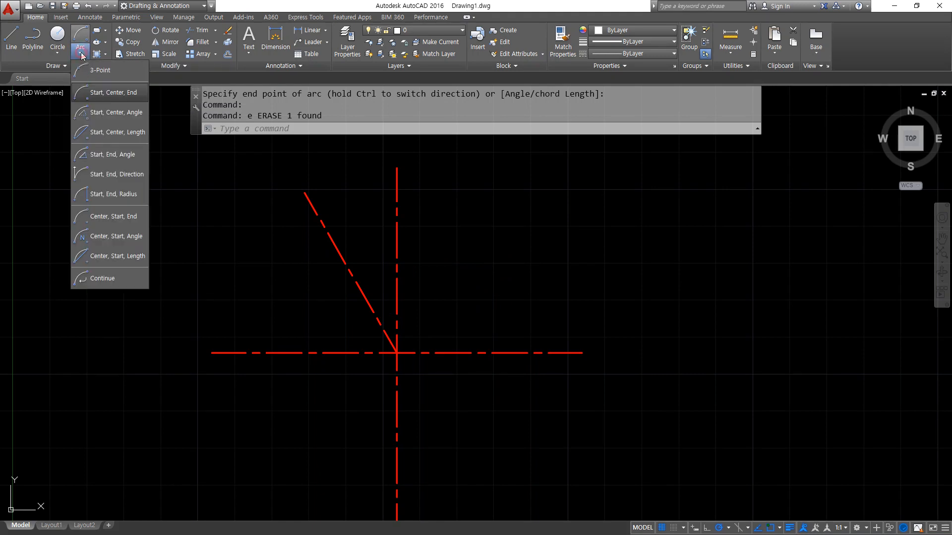
{"action": "left_click", "coordinate": [96, 117]}
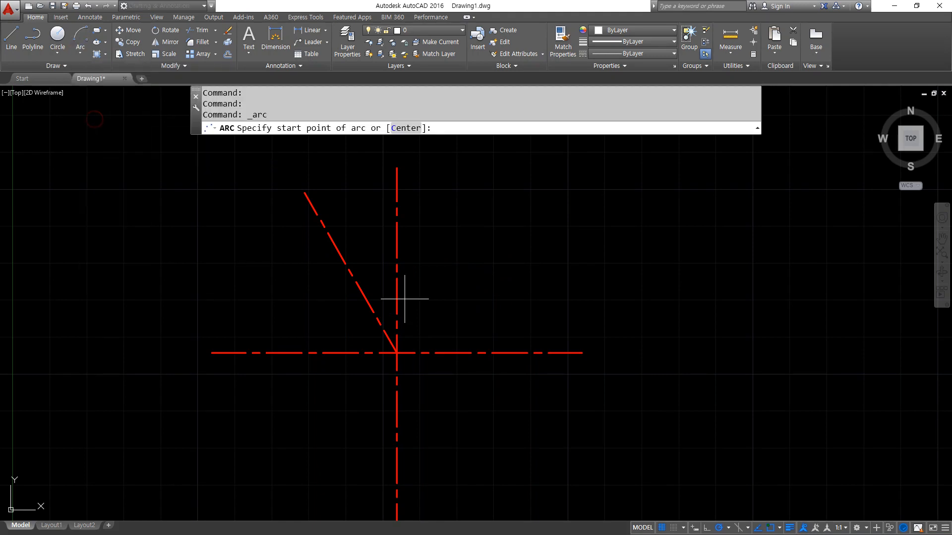
{"action": "left_click", "coordinate": [580, 353]}
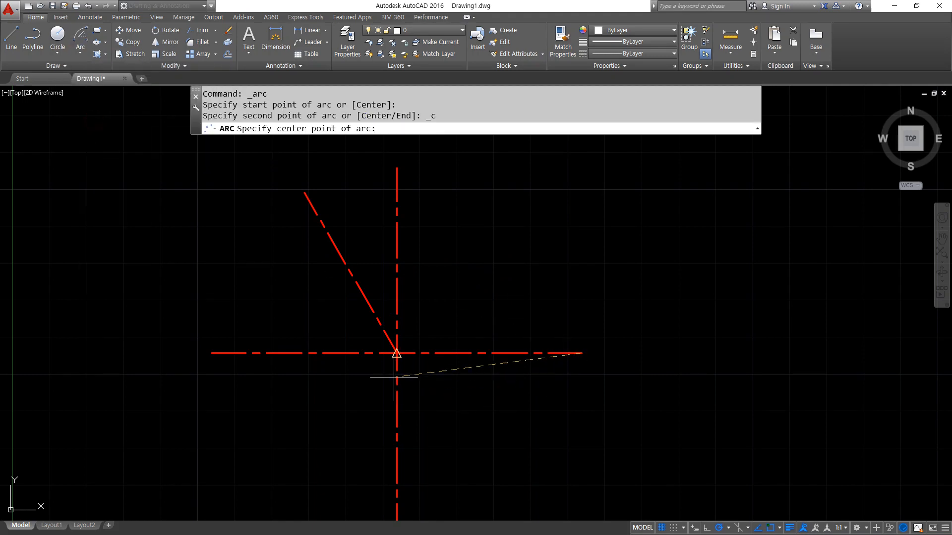
{"action": "left_click", "coordinate": [397, 353]}
{"action": "type", "text": "120"}
{"action": "key", "text": "Return"}
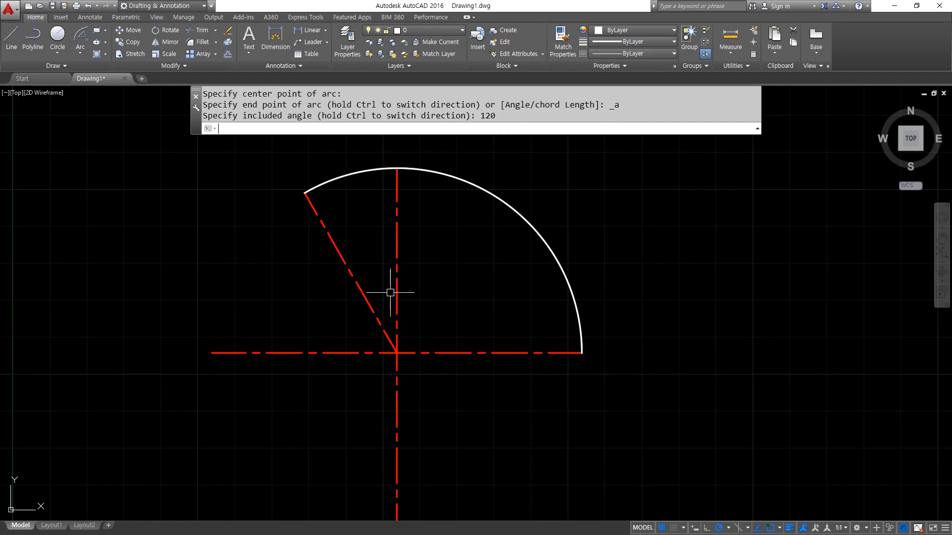
{"action": "left_click", "coordinate": [574, 229]}
{"action": "left_click", "coordinate": [537, 276]}
{"action": "type", "text": "e"}
{"action": "key", "text": "Return"}
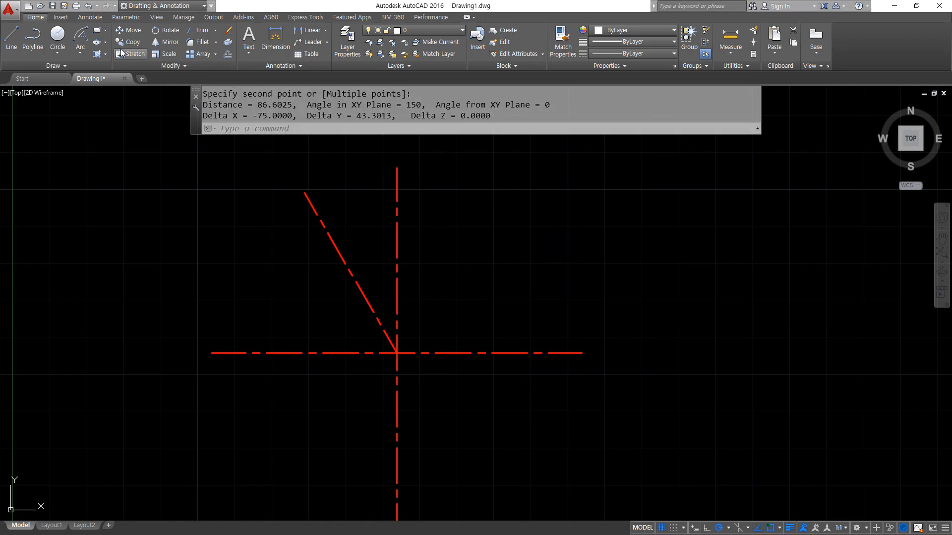
- Switch to Notepad and add the lines "호의 길이" and "현의 길이" at the end of the notes
{"action": "left_click", "coordinate": [80, 54]}
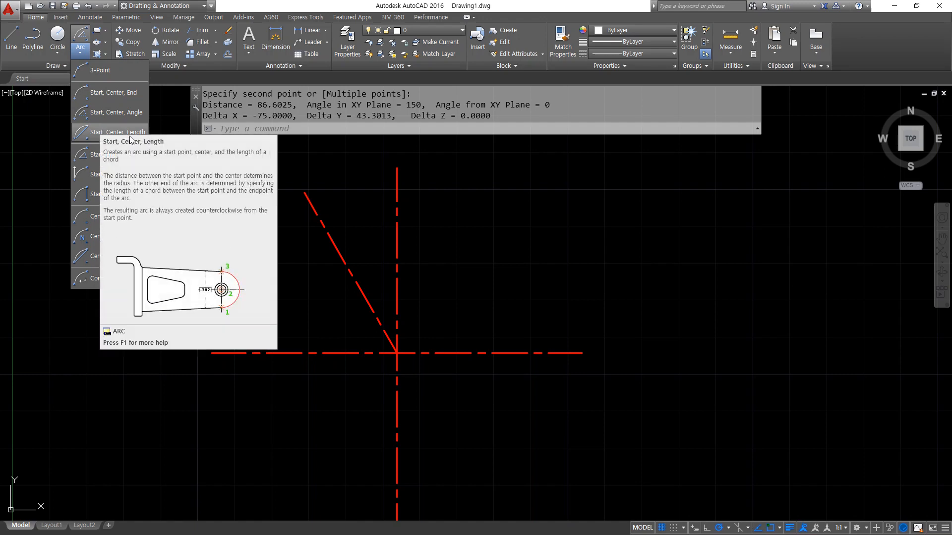
{"action": "key", "text": "alt+Tab"}
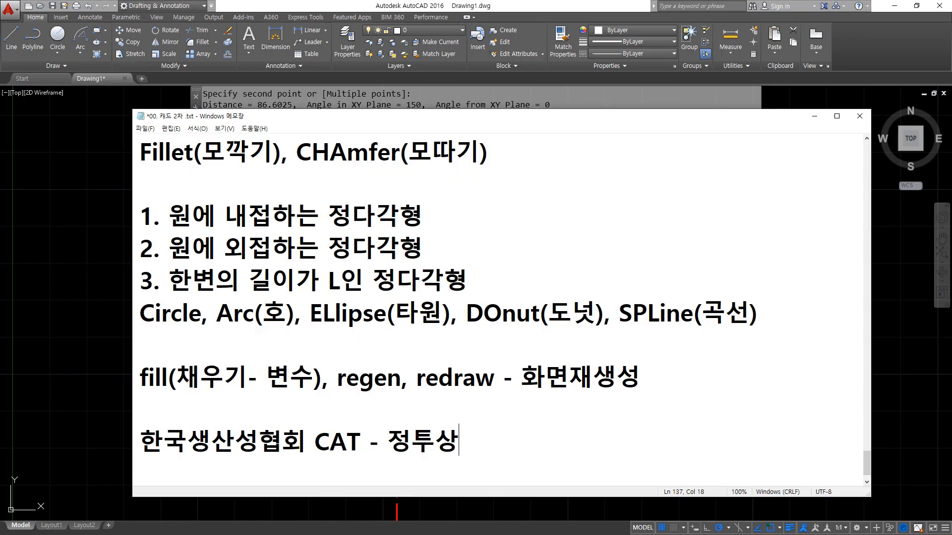
{"action": "key", "text": "Return"}
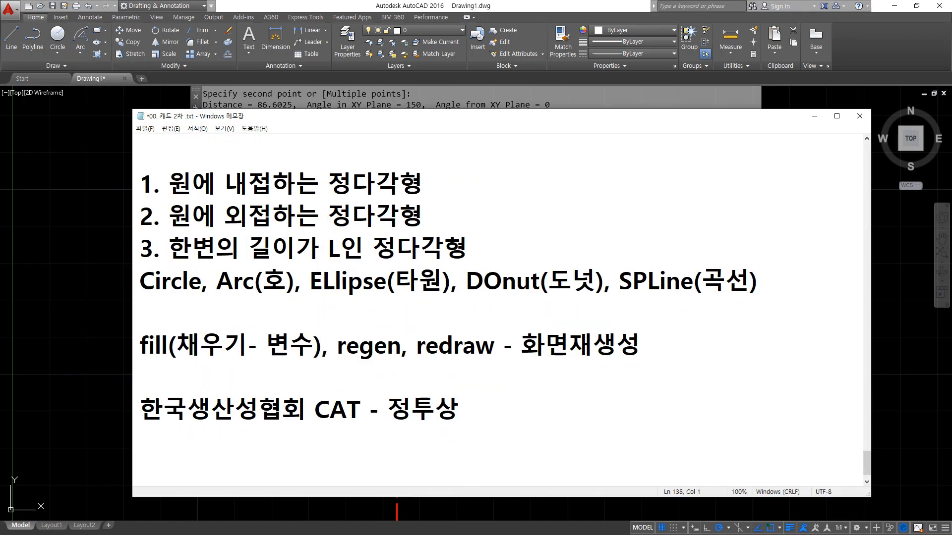
{"action": "key", "text": "Return"}
{"action": "type", "text": "호"}
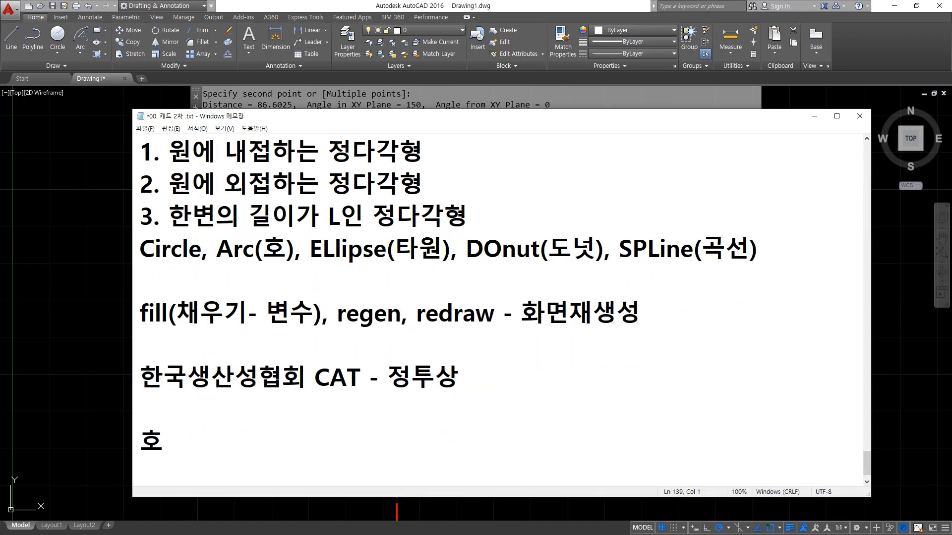
{"action": "type", "text": "의 길이"}
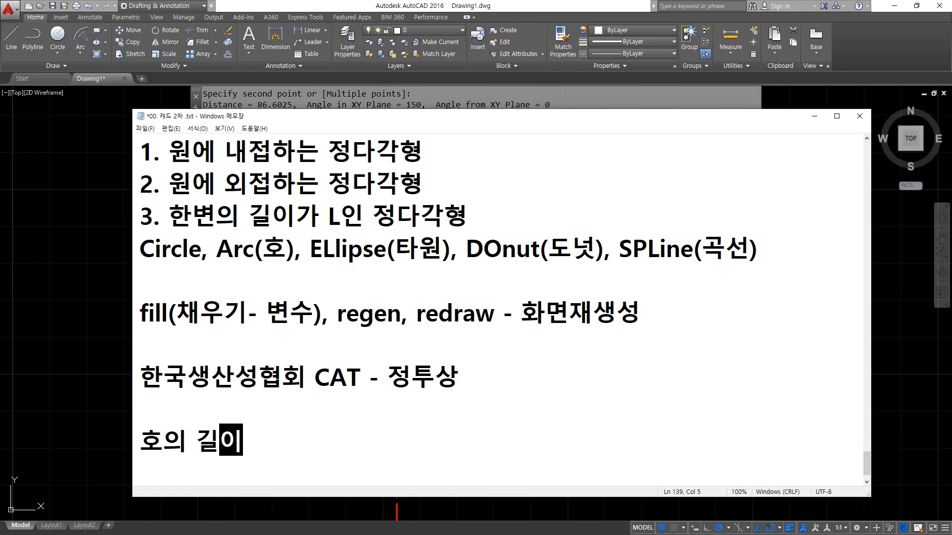
{"action": "key", "text": "Return"}
{"action": "type", "text": "현의 ㄱ"}
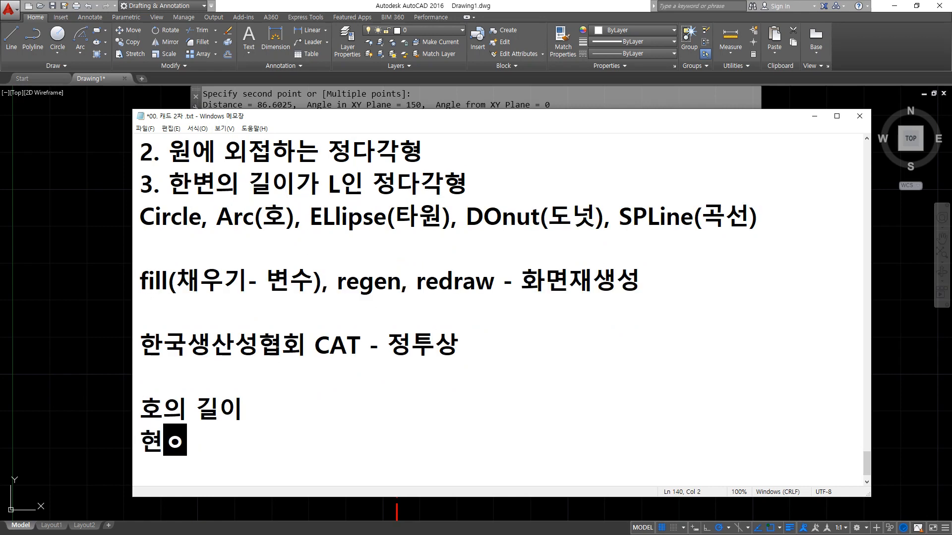
{"action": "type", "text": "길이"}
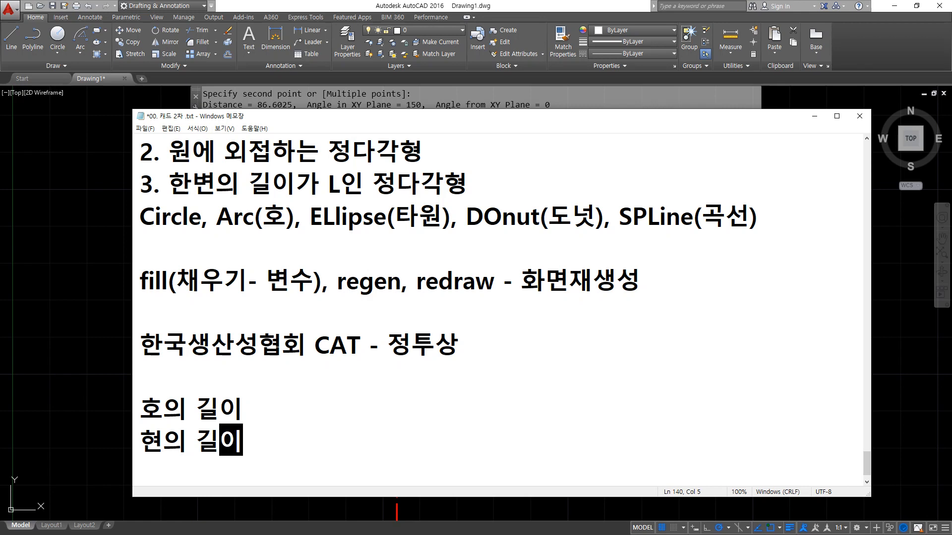
- Mark the "현의 길이" line with an "O" after the text
{"action": "key", "text": "Up"}
{"action": "type", "text": "ㅐ"}
{"action": "key", "text": "BackSpace"}
{"action": "type", "text": "O"}
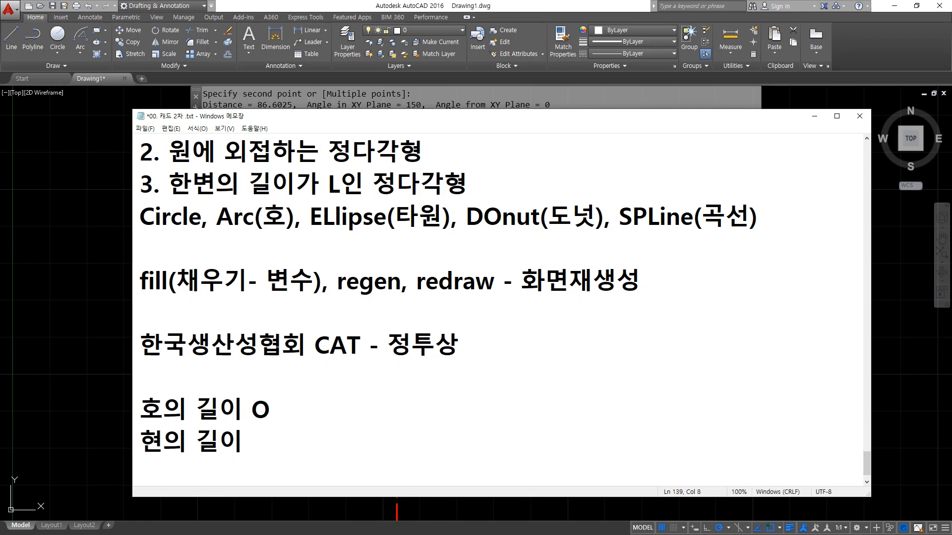
{"action": "key", "text": "BackSpace"}
{"action": "key", "text": "BackSpace"}
{"action": "type", "text": "O"}
- Extend the "호의 길이" line with the explanation "- 호(원) 둘레의 길이"
{"action": "left_click", "coordinate": [425, 416]}
{"action": "type", "text": "- "}
{"action": "type", "text": "원"}
{"action": "key", "text": "BackSpace"}
{"action": "key", "text": "BackSpace"}
{"action": "key", "text": "BackSpace"}
{"action": "key", "text": "BackSpace"}
{"action": "type", "text": "호("}
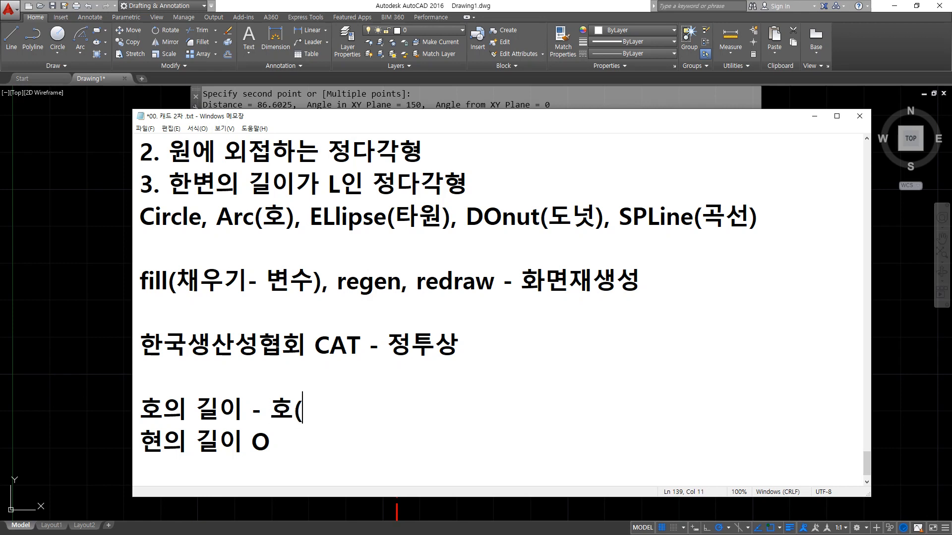
{"action": "type", "text": "원)둘레의 길ㅇ"}
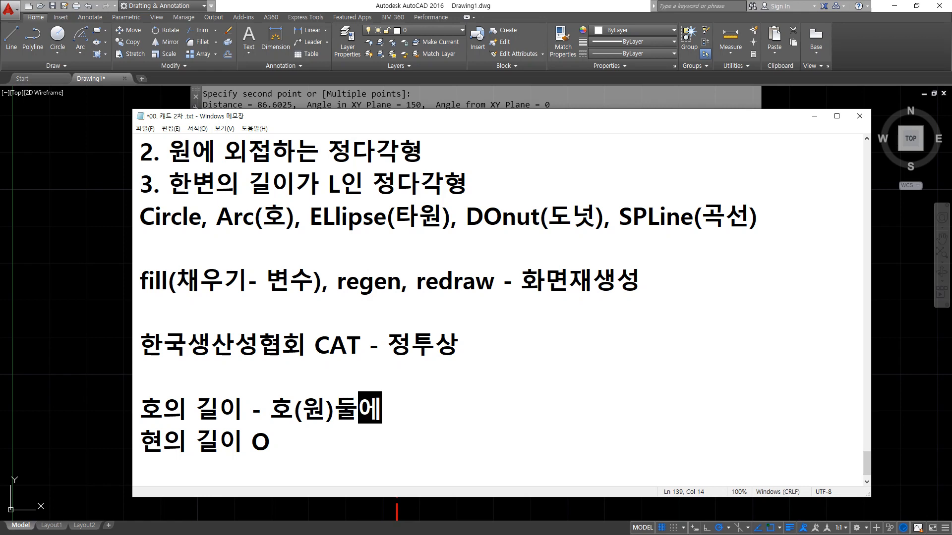
{"action": "type", "text": "ㅣ"}
{"action": "key", "text": "Left"}
{"action": "key", "text": "Left"}
{"action": "key", "text": "Left"}
{"action": "key", "text": "Left"}
{"action": "key", "text": "Left"}
{"action": "key", "text": "Left"}
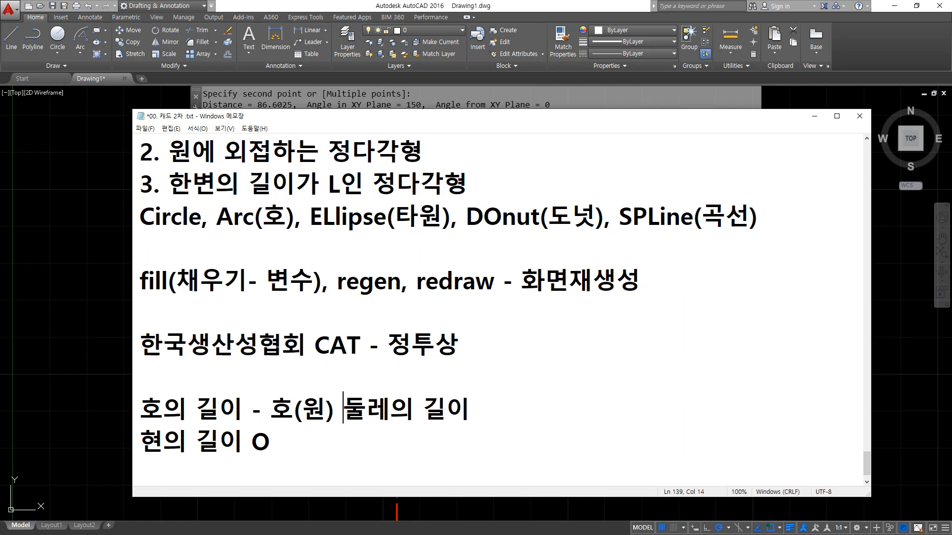
{"action": "key", "text": "ctrl+2"}
{"action": "mouse_move", "coordinate": [463, 215]}
{"action": "left_mouse_down"}
{"action": "mouse_move", "coordinate": [665, 219]}
{"action": "mouse_move", "coordinate": [708, 365]}
{"action": "mouse_move", "coordinate": [704, 387]}
{"action": "left_mouse_up"}
{"action": "left_click_drag", "start_coordinate": [455, 218], "coordinate": [699, 397]}
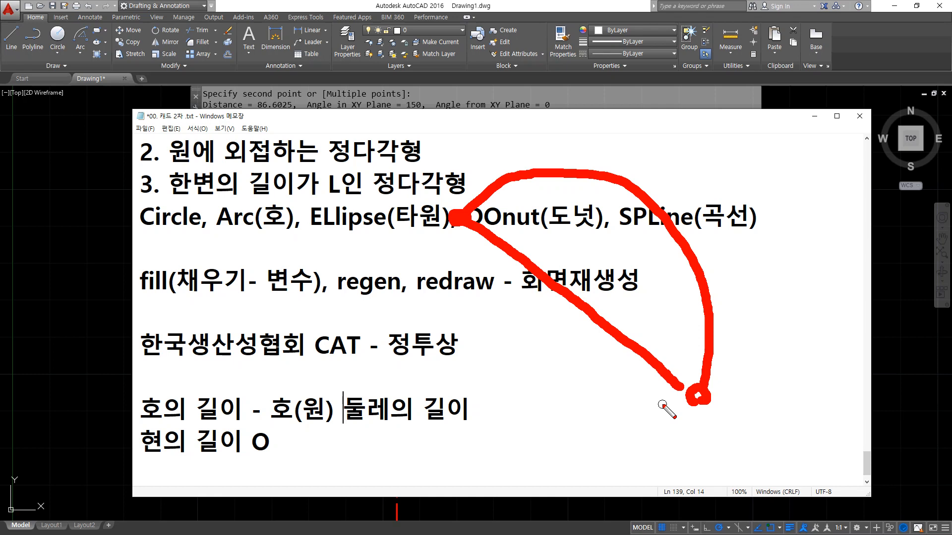
{"action": "key", "text": "Escape"}
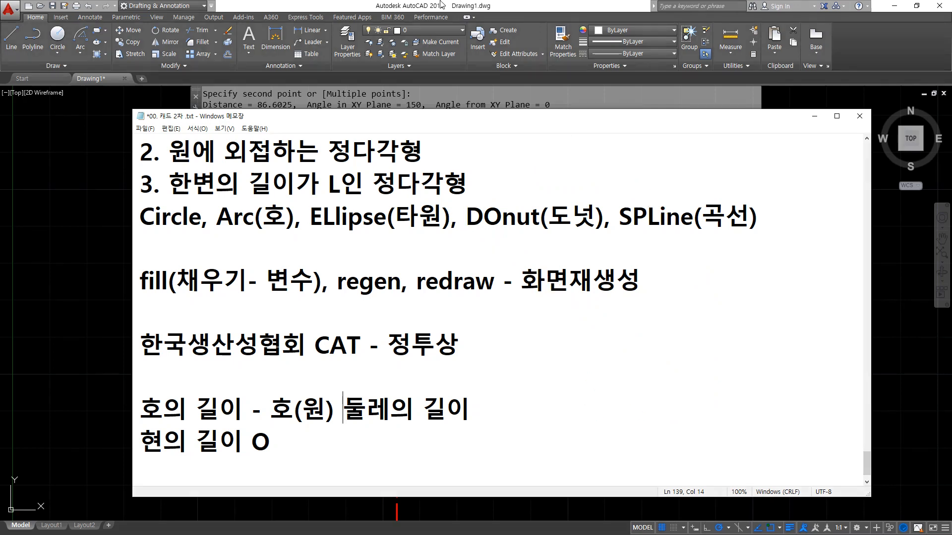
- Switch back to the AutoCAD drawing
{"action": "left_click", "coordinate": [441, 3]}
{"action": "key", "text": "ctrl+2"}
{"action": "left_click_drag", "start_coordinate": [591, 363], "coordinate": [586, 347]}
{"action": "mouse_move", "coordinate": [314, 198]}
{"action": "left_mouse_down"}
{"action": "mouse_move", "coordinate": [322, 192]}
{"action": "mouse_move", "coordinate": [320, 201]}
{"action": "left_mouse_up"}
{"action": "mouse_move", "coordinate": [597, 194]}
{"action": "left_mouse_down"}
{"action": "mouse_move", "coordinate": [578, 196]}
{"action": "mouse_move", "coordinate": [594, 199]}
{"action": "mouse_move", "coordinate": [623, 236]}
{"action": "mouse_move", "coordinate": [628, 210]}
{"action": "left_mouse_up"}
{"action": "left_click", "coordinate": [652, 238]}
{"action": "mouse_move", "coordinate": [692, 180]}
{"action": "left_mouse_down"}
{"action": "mouse_move", "coordinate": [684, 249]}
{"action": "mouse_move", "coordinate": [679, 229]}
{"action": "left_mouse_up"}
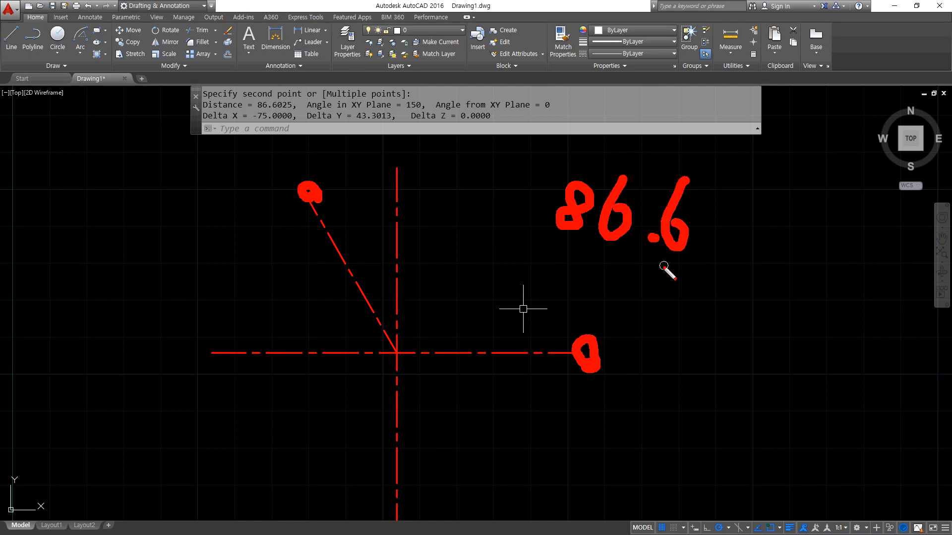
{"action": "key", "text": "Escape"}
- Draw a Start, Center, Length arc from the horizontal centerline's right end about the intersection with a chord length of 86.6
{"action": "left_click", "coordinate": [77, 49]}
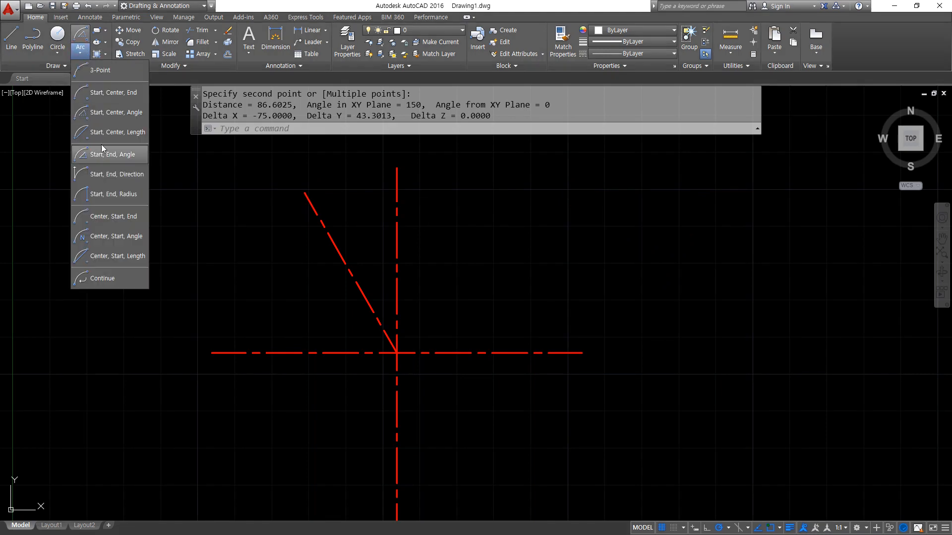
{"action": "left_click", "coordinate": [101, 127]}
{"action": "left_click", "coordinate": [555, 348]}
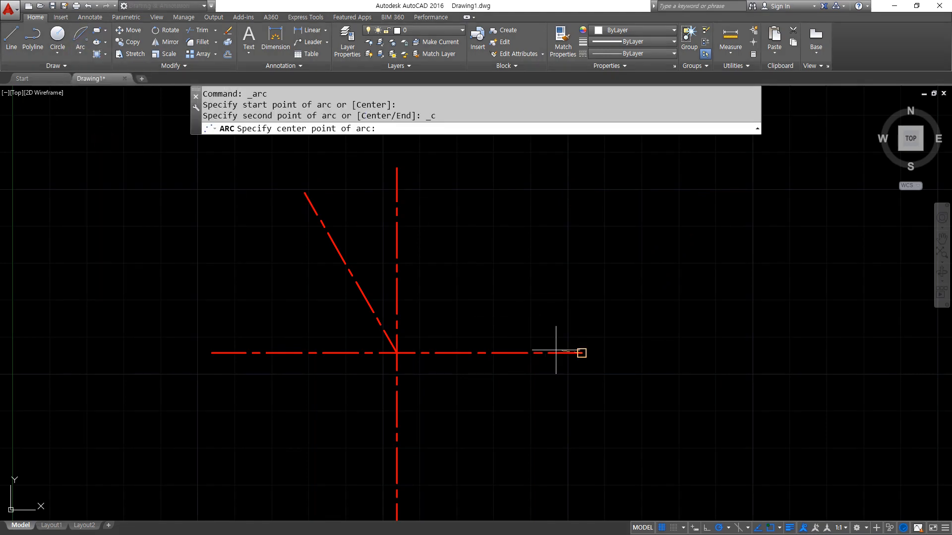
{"action": "left_click", "coordinate": [397, 353]}
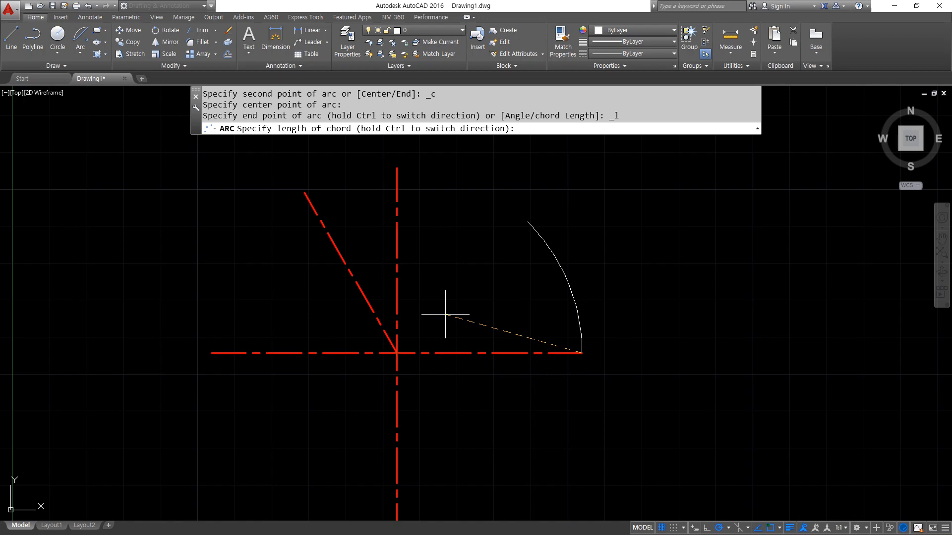
{"action": "type", "text": "86.6"}
{"action": "key", "text": "Return"}
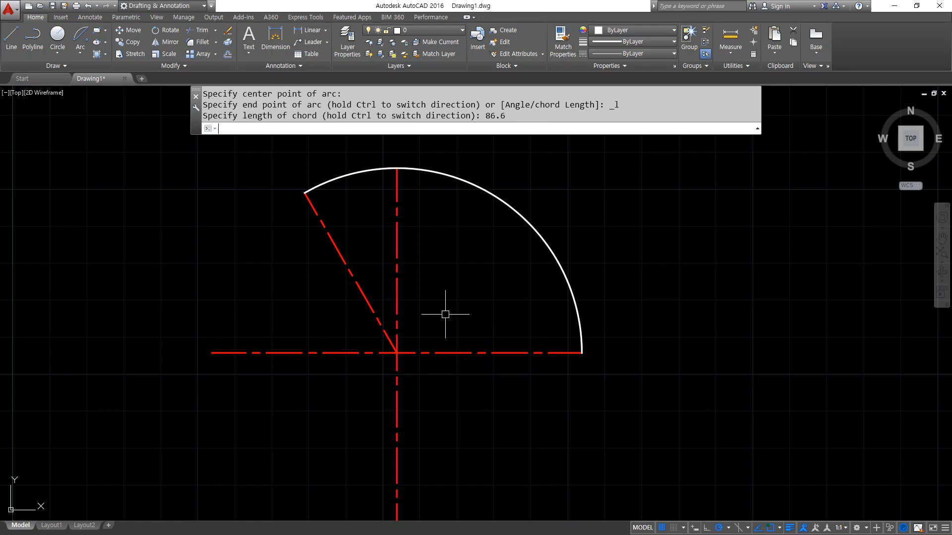
{"action": "left_click_drag", "start_coordinate": [306, 194], "coordinate": [574, 352]}
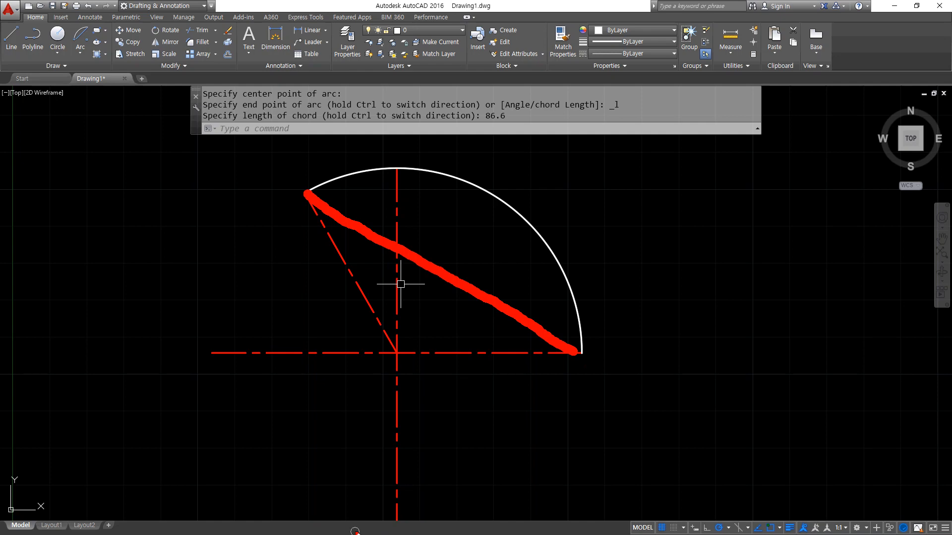
- Erase the white arc with the 86.6 chord, keeping the centerlines
{"action": "key", "text": "Escape"}
{"action": "left_click", "coordinate": [545, 189]}
{"action": "left_click", "coordinate": [451, 234]}
{"action": "type", "text": "e"}
{"action": "key", "text": "Return"}
{"action": "left_click_drag", "start_coordinate": [585, 342], "coordinate": [579, 364]}
{"action": "left_click_drag", "start_coordinate": [216, 344], "coordinate": [202, 360]}
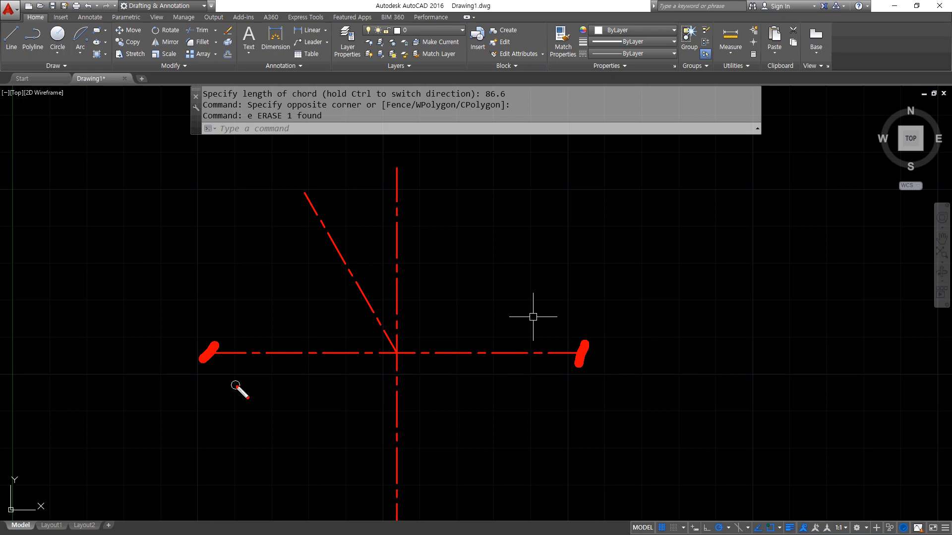
{"action": "key", "text": "Escape"}
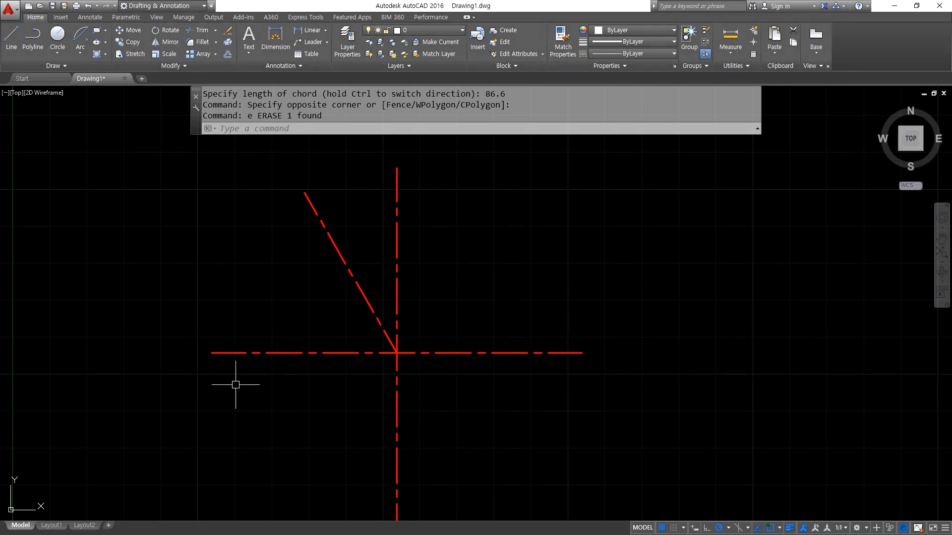
- Draw a Start, Center, Length arc from the horizontal centerline's right end about the intersection with a chord length of 100
{"action": "left_click", "coordinate": [79, 40]}
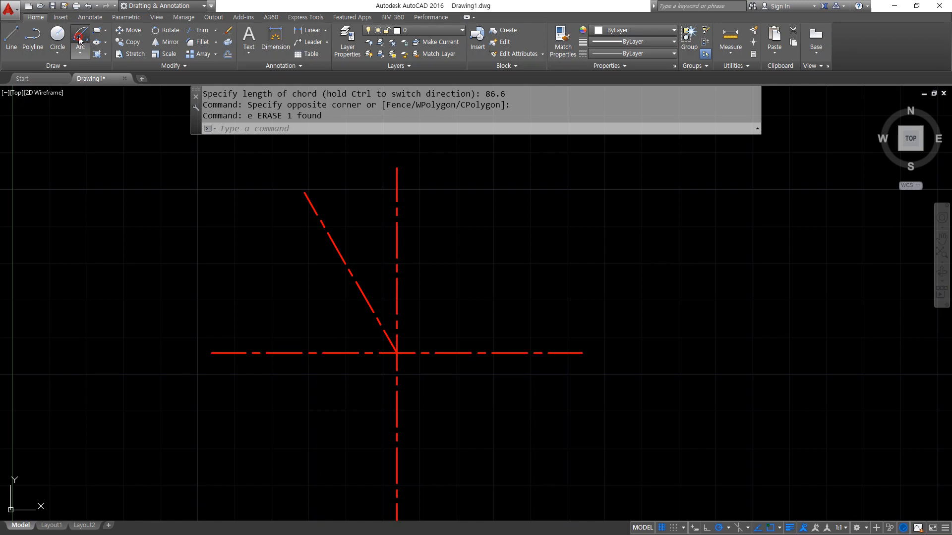
{"action": "left_click", "coordinate": [581, 353]}
{"action": "left_click", "coordinate": [396, 353]}
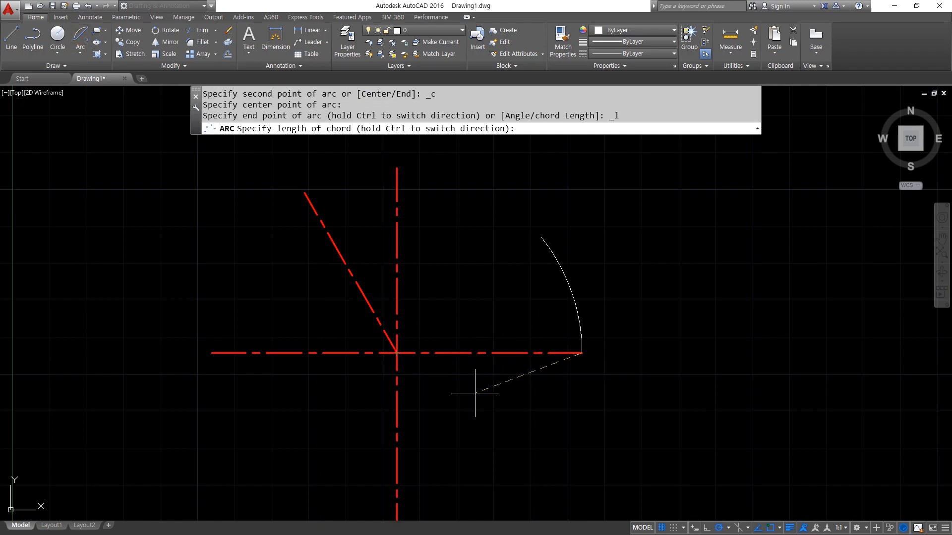
{"action": "type", "text": "100"}
{"action": "key", "text": "Return"}
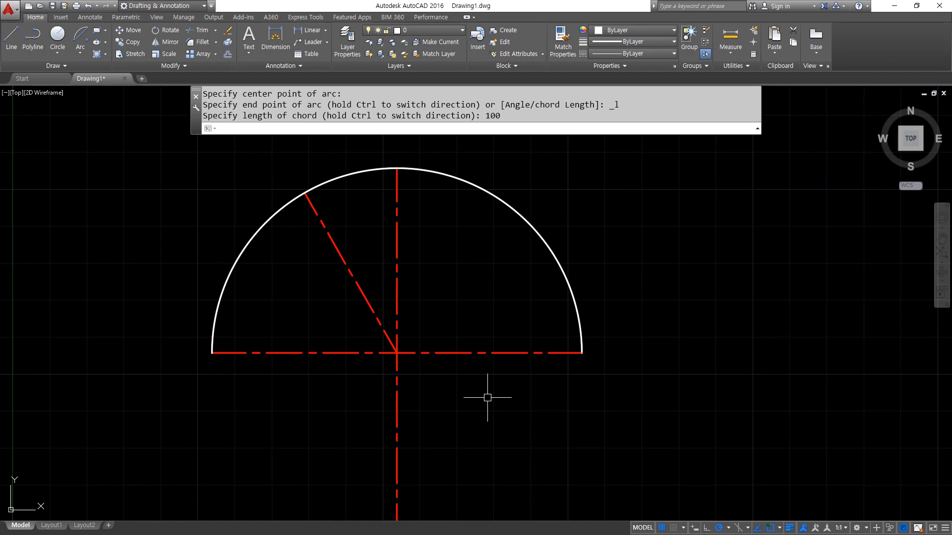
- Erase the semicircular arc above the horizontal centerline
{"action": "left_click", "coordinate": [556, 195]}
{"action": "left_click", "coordinate": [440, 259]}
{"action": "type", "text": "e"}
{"action": "key", "text": "Return"}
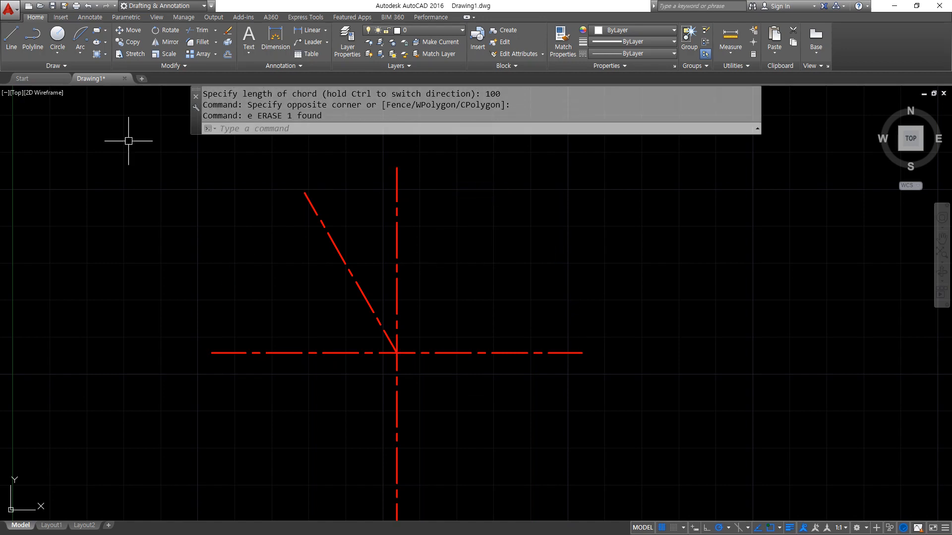
- Try to draw a Start, Center, Length arc from the horizontal centerline's right end about the intersection with a chord length of 100.001
{"action": "left_click", "coordinate": [88, 41]}
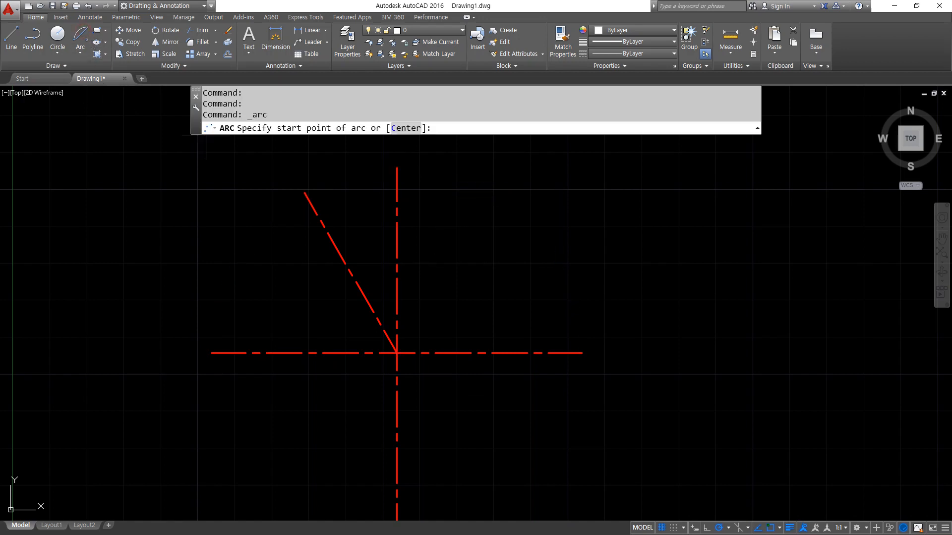
{"action": "left_click", "coordinate": [582, 352]}
{"action": "left_click", "coordinate": [397, 353]}
{"action": "type", "text": "100.001"}
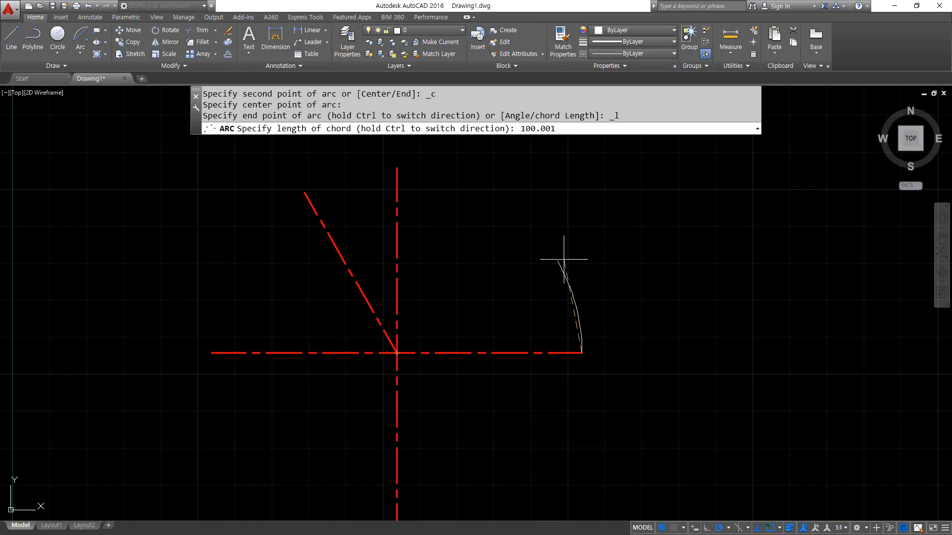
{"action": "key", "text": "Return"}
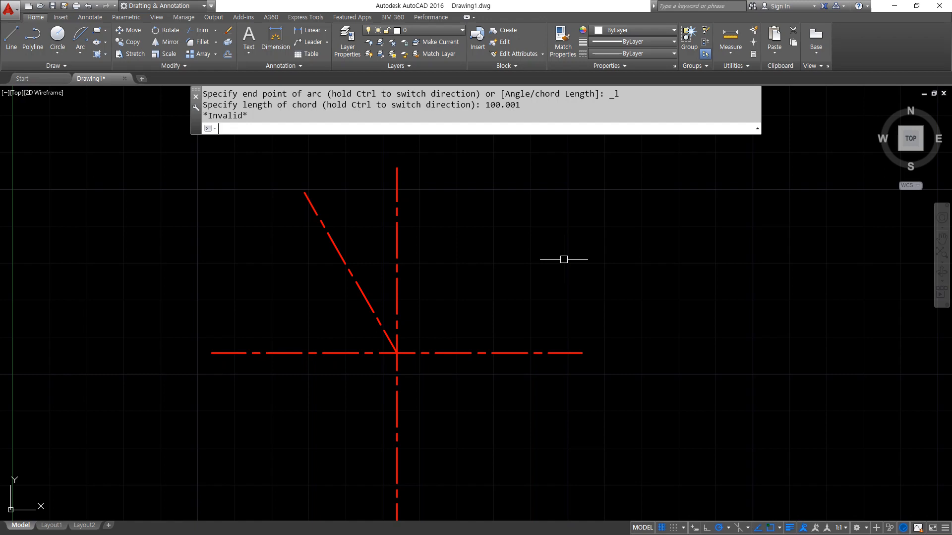
{"action": "key", "text": "Escape"}
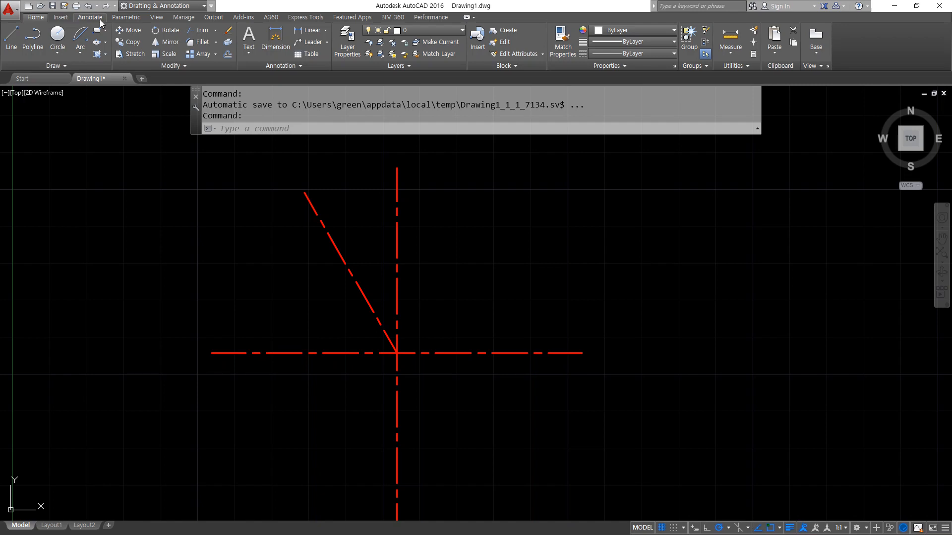
- Draw a Start, End, Angle arc from the horizontal centerline's right end to the slanted centerline's upper end with a 120-degree included angle
{"action": "left_click", "coordinate": [84, 54]}
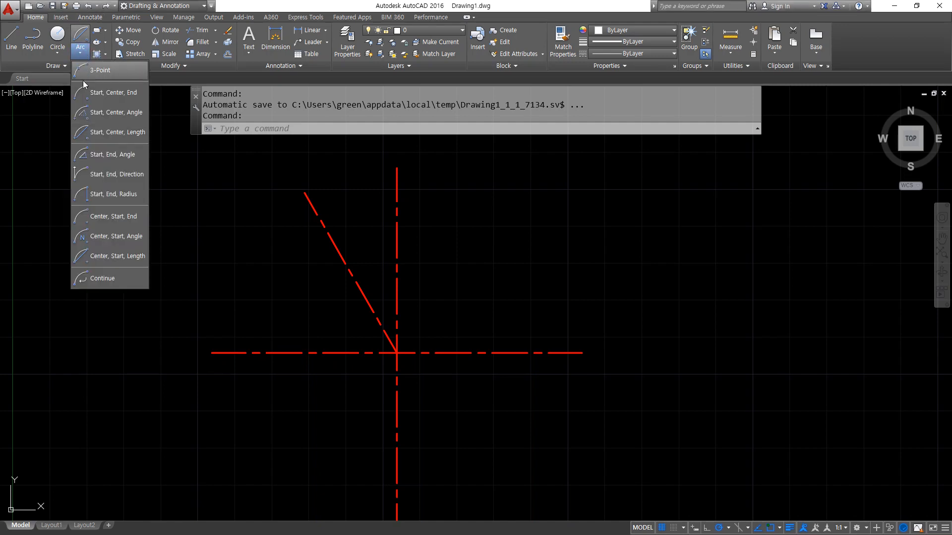
{"action": "left_click", "coordinate": [135, 163]}
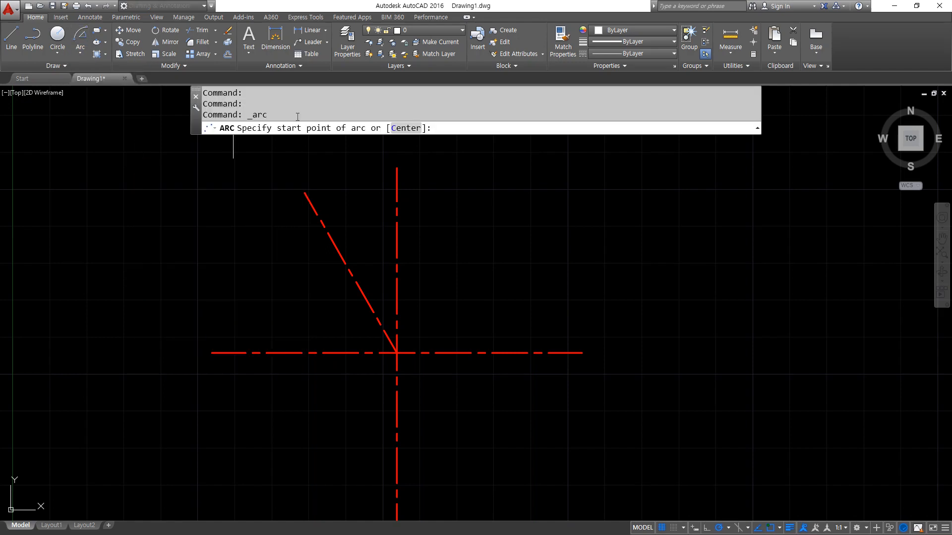
{"action": "left_click", "coordinate": [560, 356]}
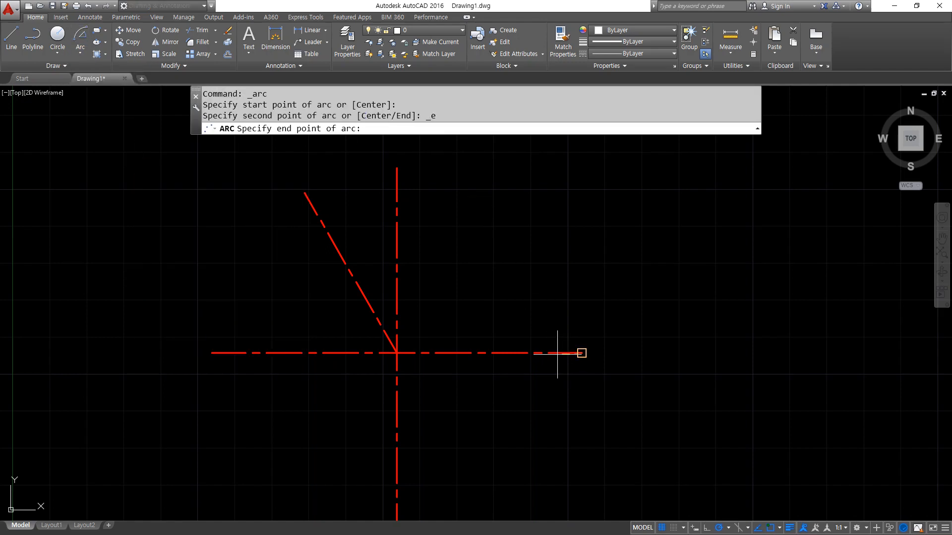
{"action": "left_click", "coordinate": [317, 213]}
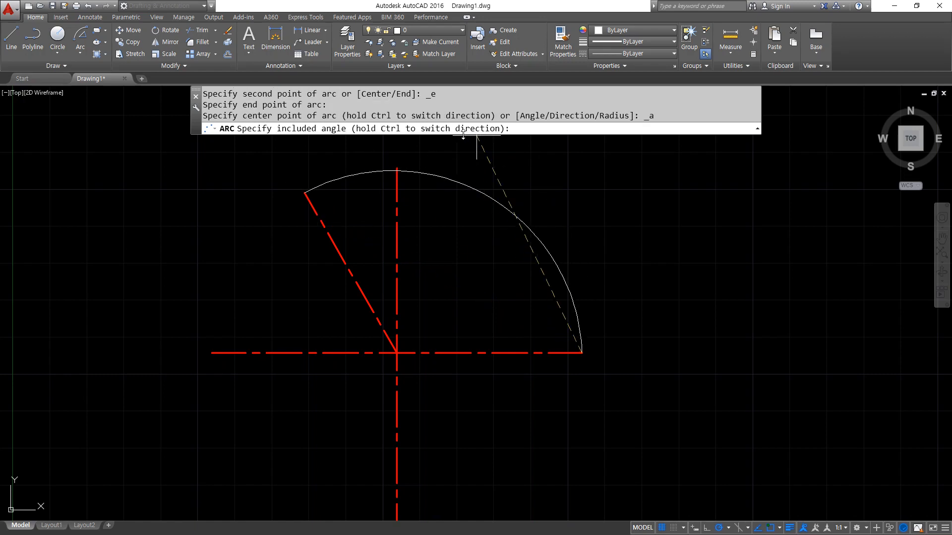
{"action": "type", "text": "120"}
{"action": "key", "text": "Return"}
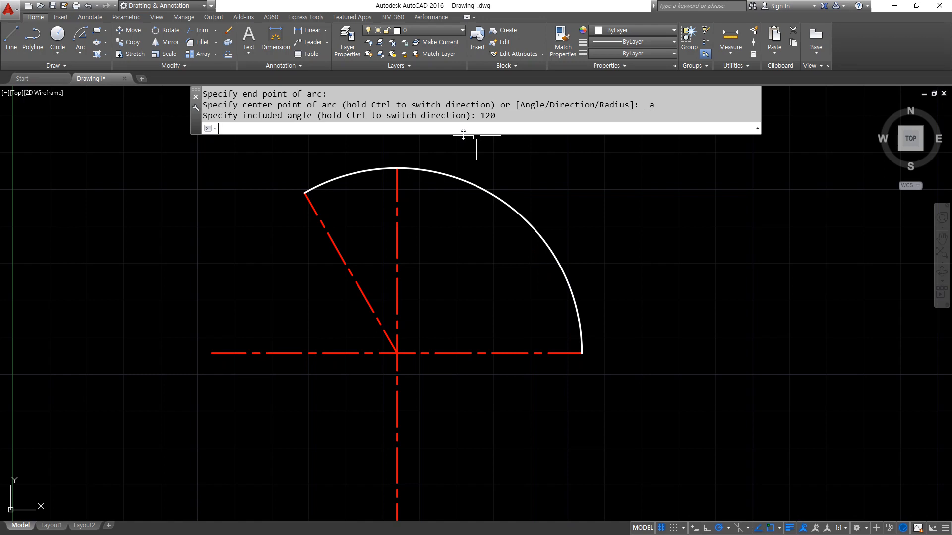
- Erase the 120-degree arc, keeping the centerlines
{"action": "left_click", "coordinate": [78, 52]}
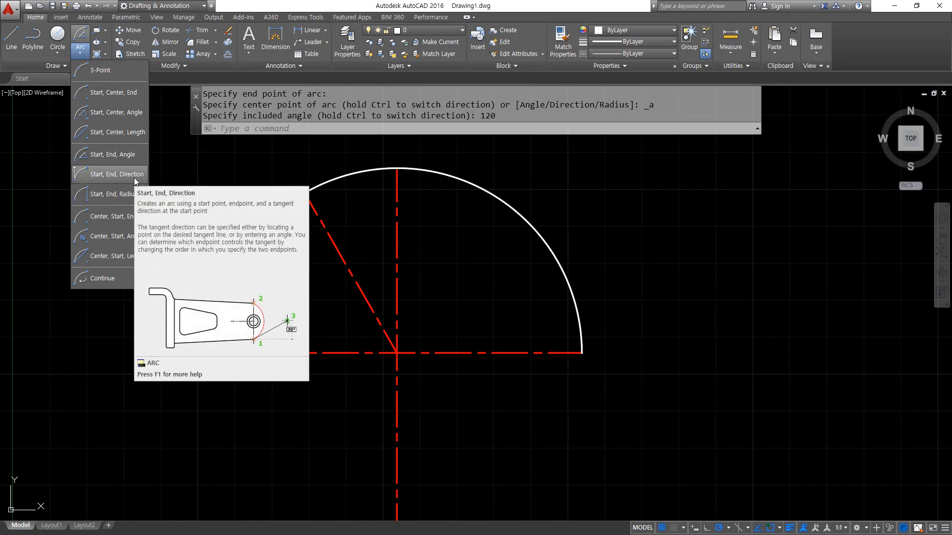
{"action": "left_click", "coordinate": [671, 220]}
{"action": "left_click", "coordinate": [540, 221]}
{"action": "left_click", "coordinate": [484, 241]}
{"action": "key", "text": "space"}
{"action": "type", "text": "e"}
{"action": "key", "text": "Escape"}
{"action": "left_click", "coordinate": [601, 204]}
{"action": "left_click", "coordinate": [308, 276]}
{"action": "type", "text": "e"}
{"action": "key", "text": "space"}
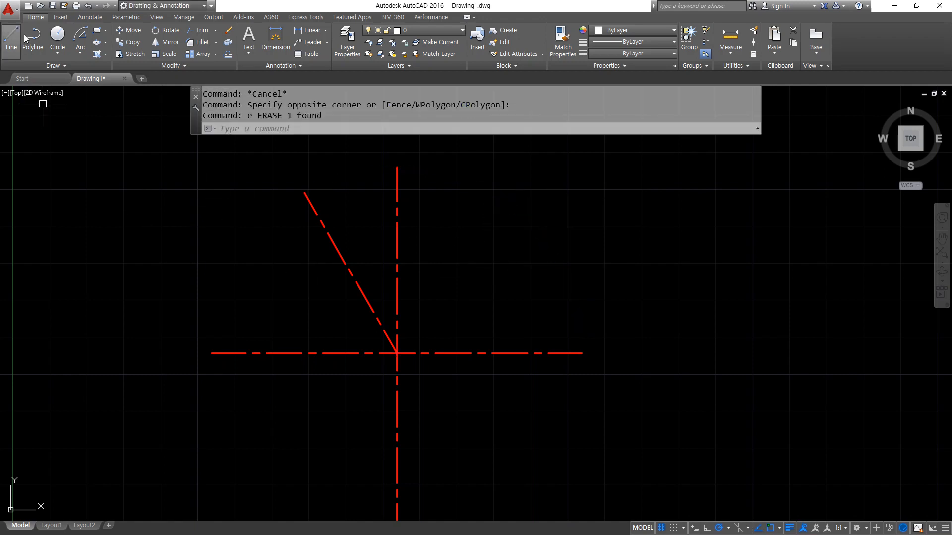
- Draw a Start, End, Direction arc from the horizontal centerline's right end to the slanted centerline's upper end with the start tangent pointing straight up
{"action": "left_click", "coordinate": [77, 52]}
{"action": "left_click", "coordinate": [114, 177]}
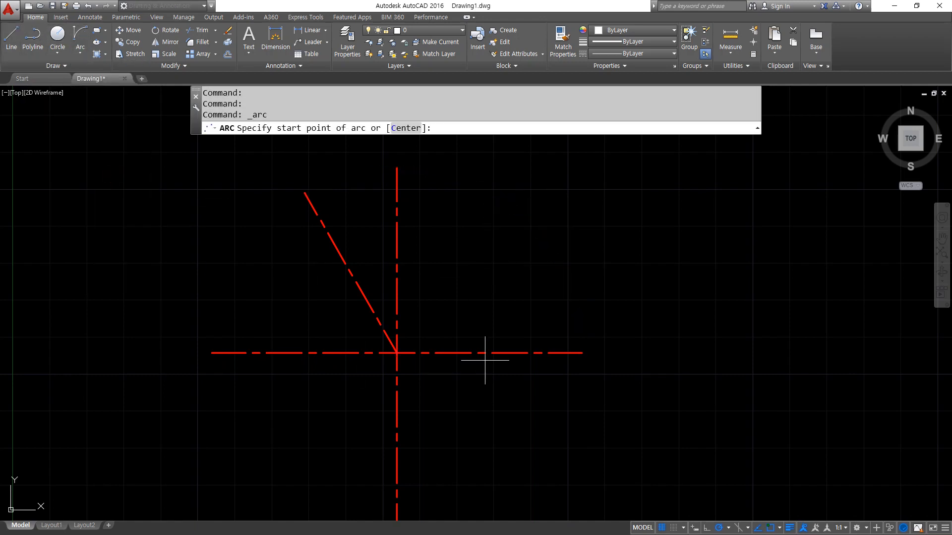
{"action": "left_click", "coordinate": [581, 353]}
{"action": "left_click", "coordinate": [317, 220]}
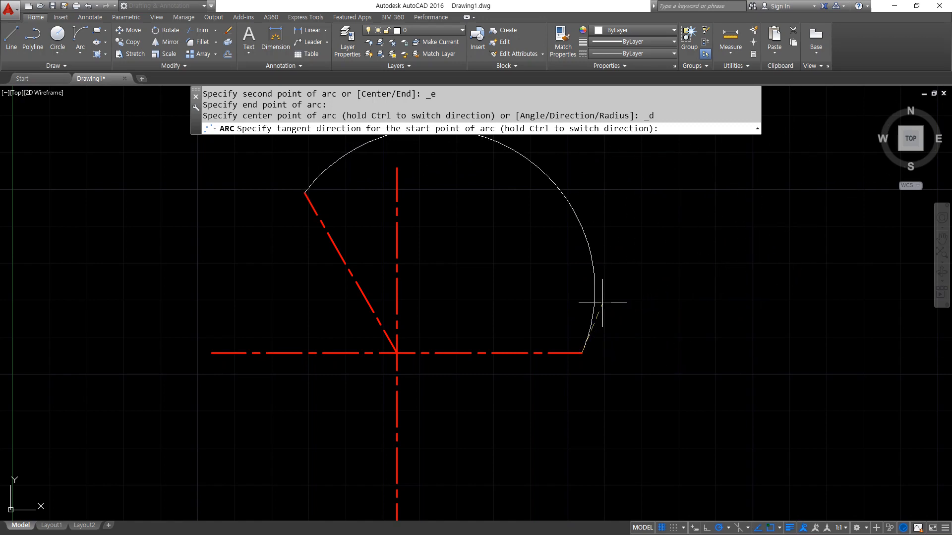
{"action": "left_click", "coordinate": [573, 293]}
{"action": "middle_click_drag", "start_coordinate": [275, 288], "coordinate": [241, 333]}
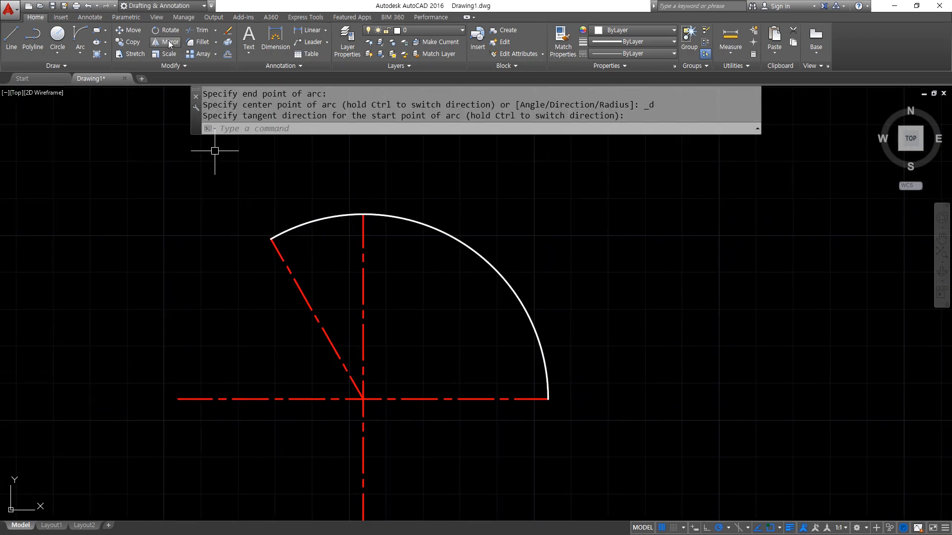
- Draw a second Start, End, Direction arc between the same two endpoints with the start tangent pointing left along the horizontal centerline
{"action": "left_click", "coordinate": [80, 34]}
{"action": "left_click", "coordinate": [528, 392]}
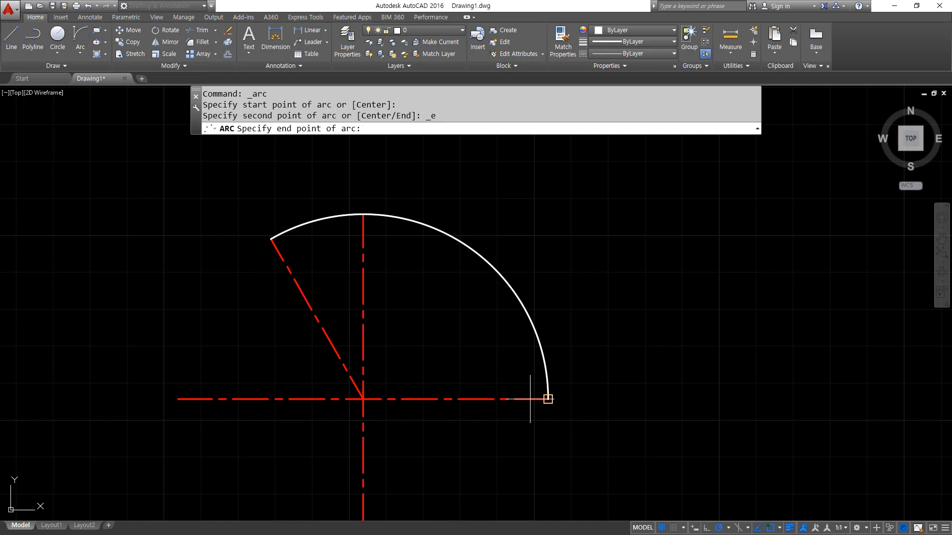
{"action": "left_click", "coordinate": [271, 240]}
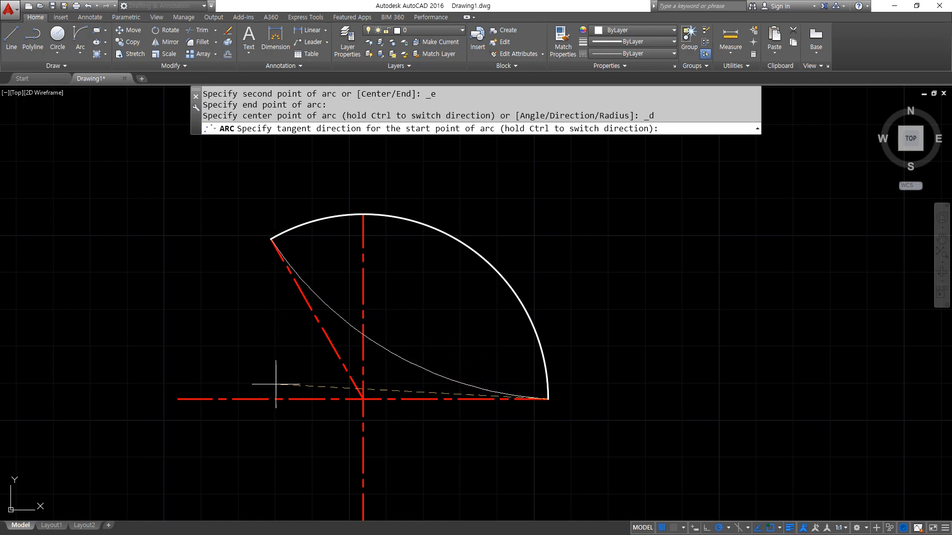
{"action": "left_click", "coordinate": [277, 393]}
- Draw a third Start, End, Direction arc between the same endpoints with the start tangent pointing straight down
{"action": "middle_click_drag", "start_coordinate": [281, 394], "coordinate": [281, 335]}
{"action": "key", "text": "Return"}
{"action": "key", "text": "Escape"}
{"action": "key", "text": "Escape"}
{"action": "left_click", "coordinate": [80, 35]}
{"action": "left_click", "coordinate": [547, 341]}
{"action": "left_click", "coordinate": [270, 180]}
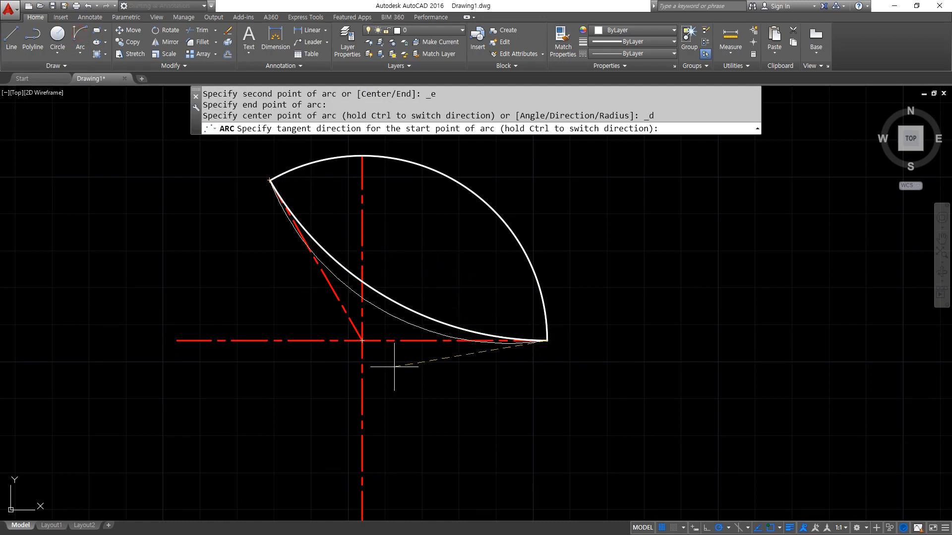
{"action": "left_click", "coordinate": [548, 403]}
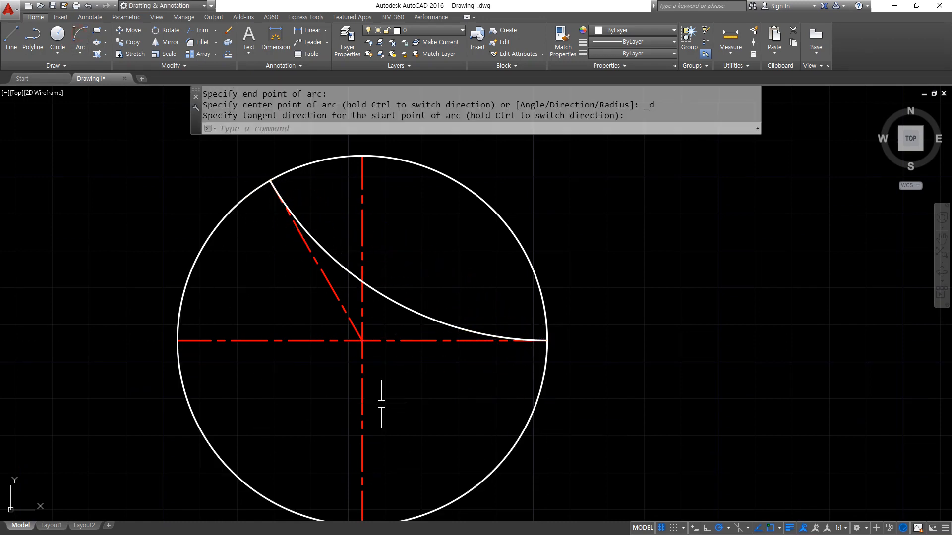
- Draw a fourth Start, End, Direction arc between the same endpoints with the start tangent pointing horizontally to the right
{"action": "scroll", "coordinate": [436, 334], "scroll_direction": "down", "scroll_amount": 2}
{"action": "middle_click_drag", "start_coordinate": [436, 334], "coordinate": [347, 400]}
{"action": "key", "text": "space"}
{"action": "key", "text": "Escape"}
{"action": "key", "text": "Escape"}
{"action": "left_click", "coordinate": [79, 36]}
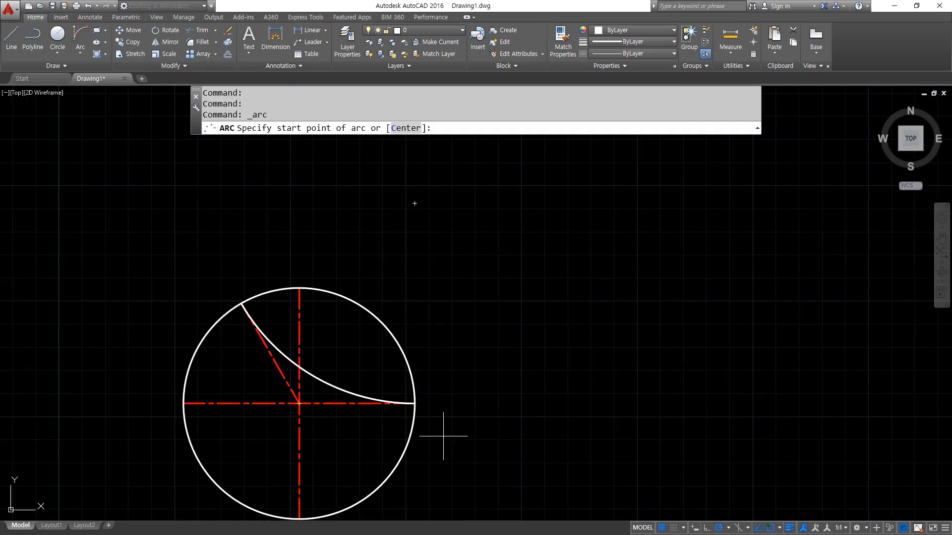
{"action": "left_click", "coordinate": [414, 404]}
{"action": "left_click", "coordinate": [241, 304]}
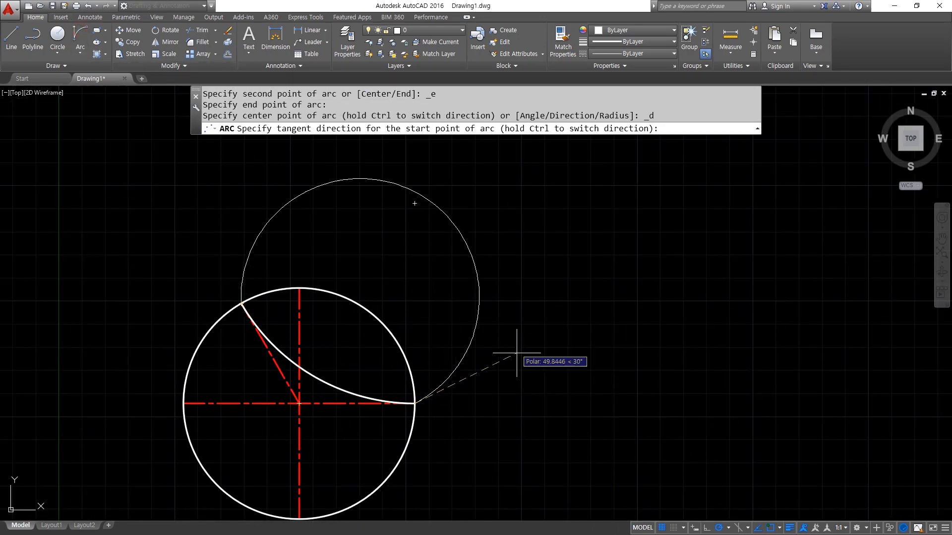
{"action": "left_click", "coordinate": [517, 399]}
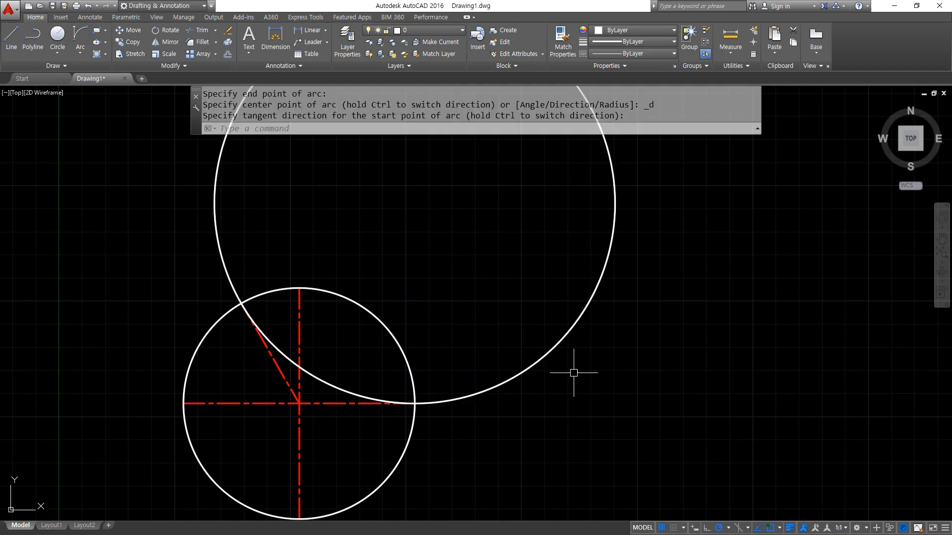
{"action": "scroll", "coordinate": [580, 379], "scroll_direction": "down", "scroll_amount": 2}
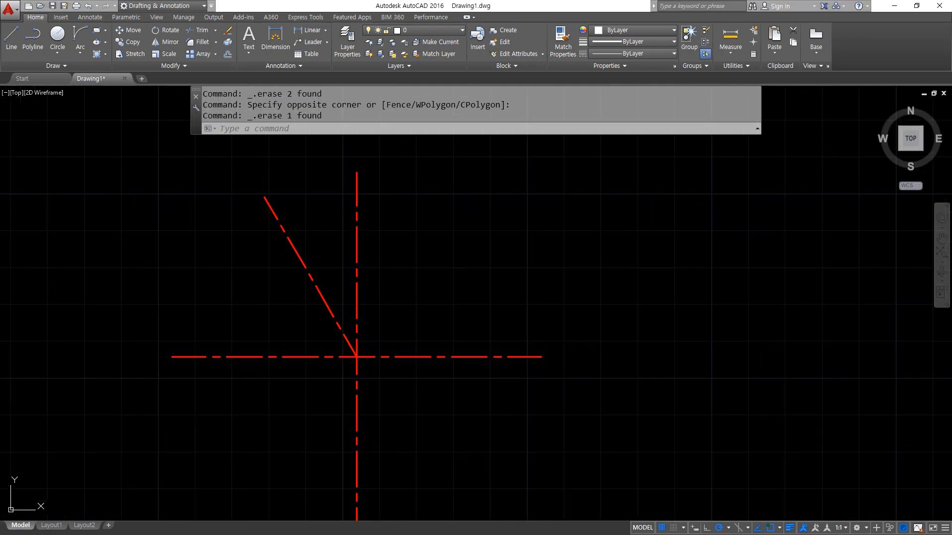
- Draw a Start, End, Radius arc from the horizontal centerline's right end to the slanted centerline's upper end with a radius of 50
{"action": "left_click", "coordinate": [81, 53]}
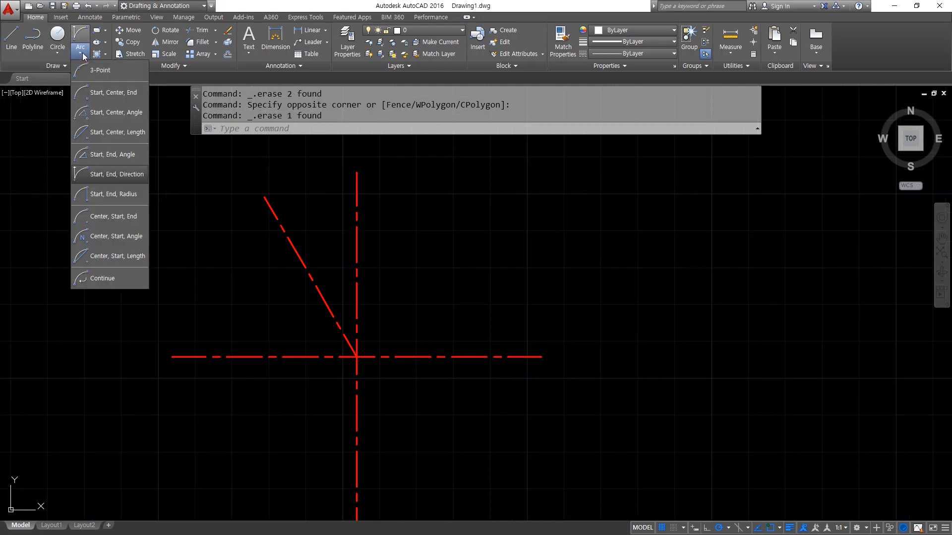
{"action": "left_click", "coordinate": [128, 194]}
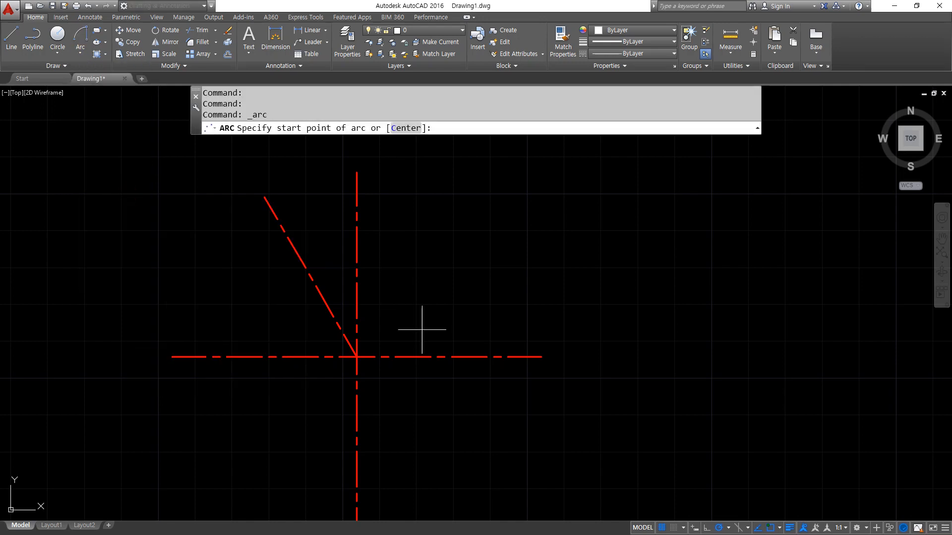
{"action": "left_click", "coordinate": [541, 357]}
{"action": "left_click", "coordinate": [264, 197]}
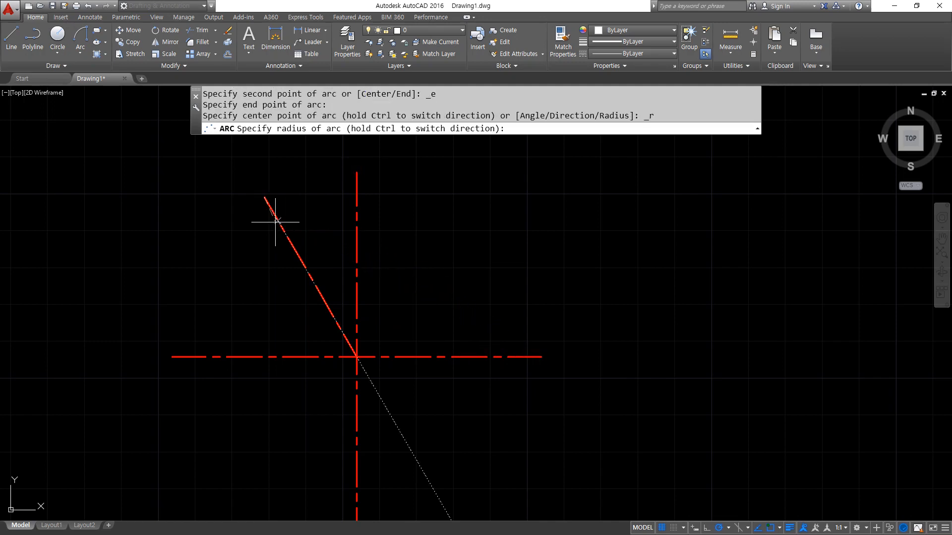
{"action": "type", "text": "50"}
{"action": "key", "text": "Return"}
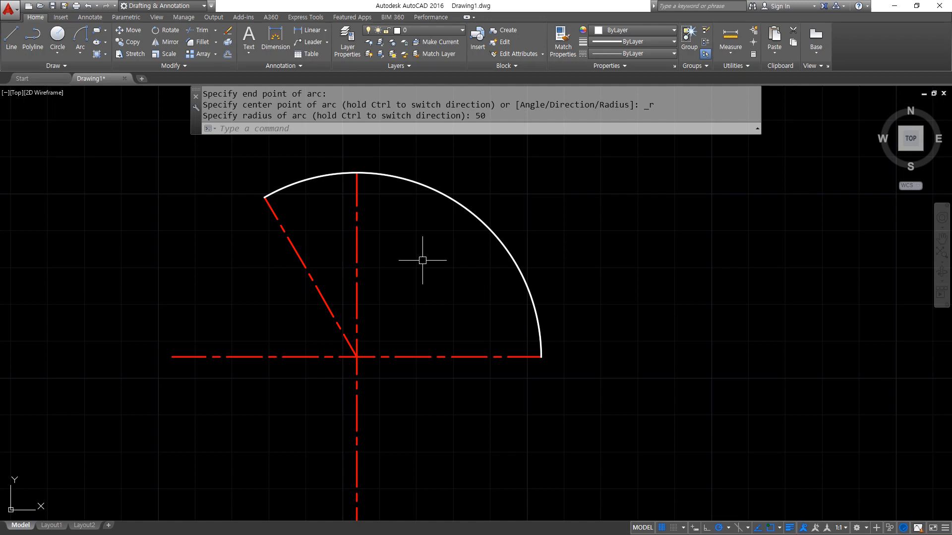
- Start another arc from the slanted centerline's upper end
{"action": "key", "text": "Return"}
{"action": "left_click", "coordinate": [281, 228]}
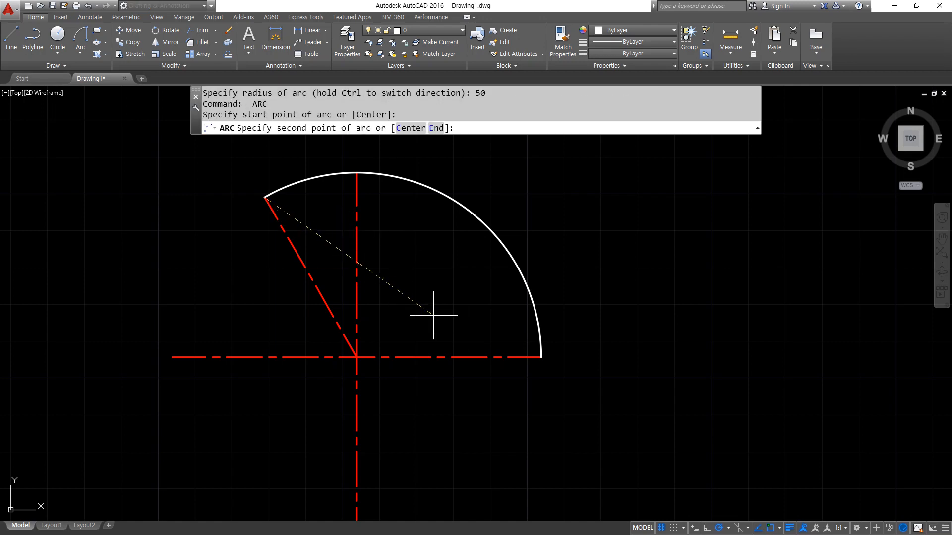
{"action": "left_click", "coordinate": [496, 355]}
{"action": "key", "text": "Escape"}
{"action": "key", "text": "Escape"}
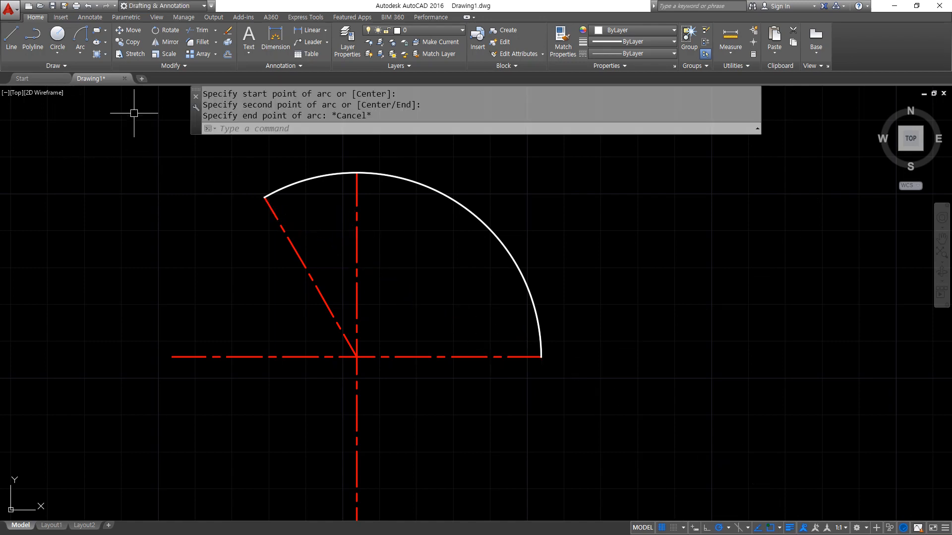
- Draw a start-end-radius arc from the slanted centreline's upper end to the horizontal centreline's right end with radius 50
{"action": "left_click", "coordinate": [80, 37]}
{"action": "left_click", "coordinate": [271, 225]}
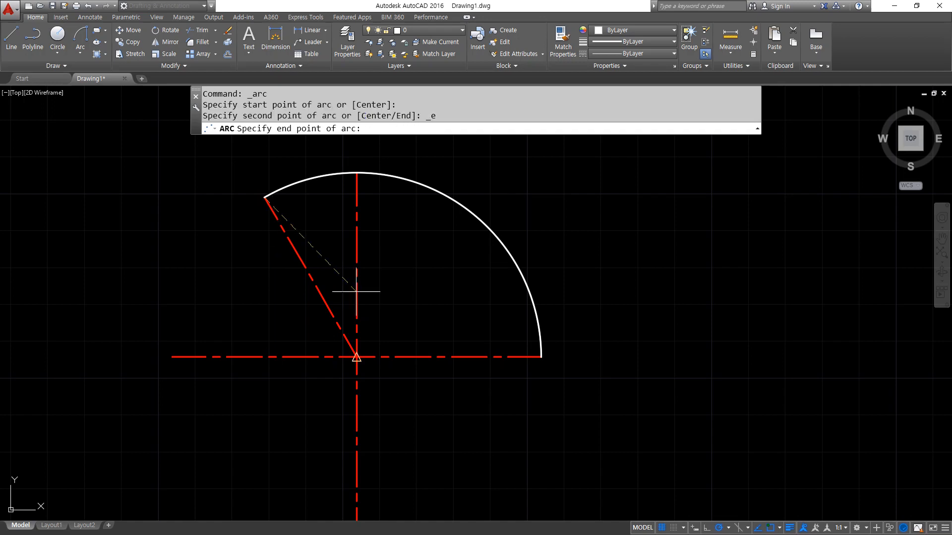
{"action": "left_click", "coordinate": [493, 350]}
{"action": "type", "text": "50"}
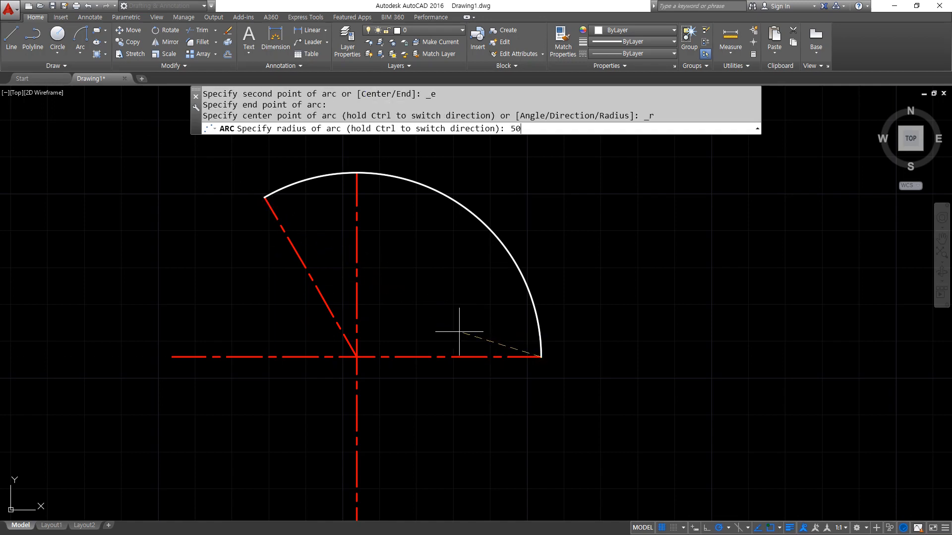
{"action": "key", "text": "Return"}
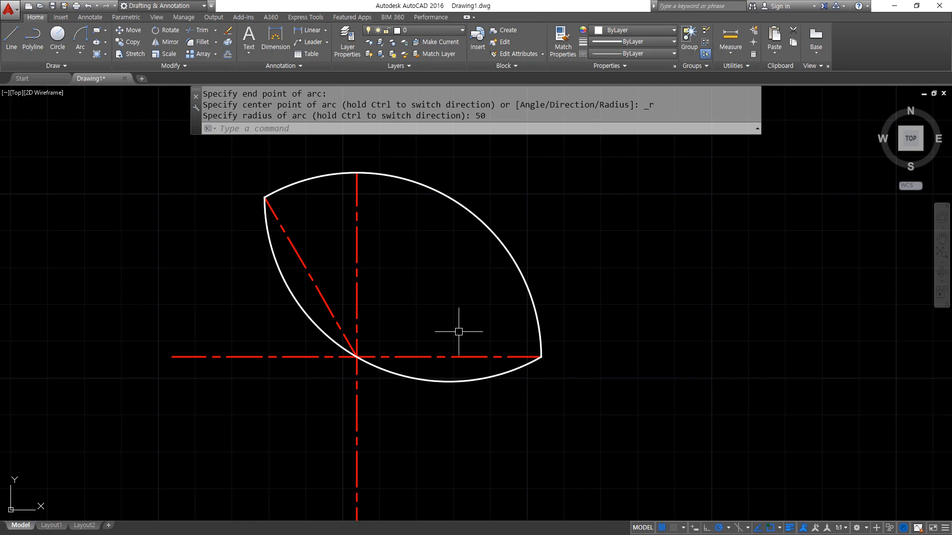
{"action": "mouse_move", "coordinate": [538, 353]}
{"action": "left_mouse_down"}
{"action": "mouse_move", "coordinate": [547, 355]}
{"action": "mouse_move", "coordinate": [578, 287]}
{"action": "mouse_move", "coordinate": [559, 286]}
{"action": "mouse_move", "coordinate": [584, 268]}
{"action": "left_mouse_up"}
{"action": "left_click_drag", "start_coordinate": [270, 203], "coordinate": [271, 201]}
{"action": "mouse_move", "coordinate": [231, 169]}
{"action": "left_mouse_down"}
{"action": "mouse_move", "coordinate": [229, 300]}
{"action": "mouse_move", "coordinate": [241, 278]}
{"action": "mouse_move", "coordinate": [228, 303]}
{"action": "left_mouse_up"}
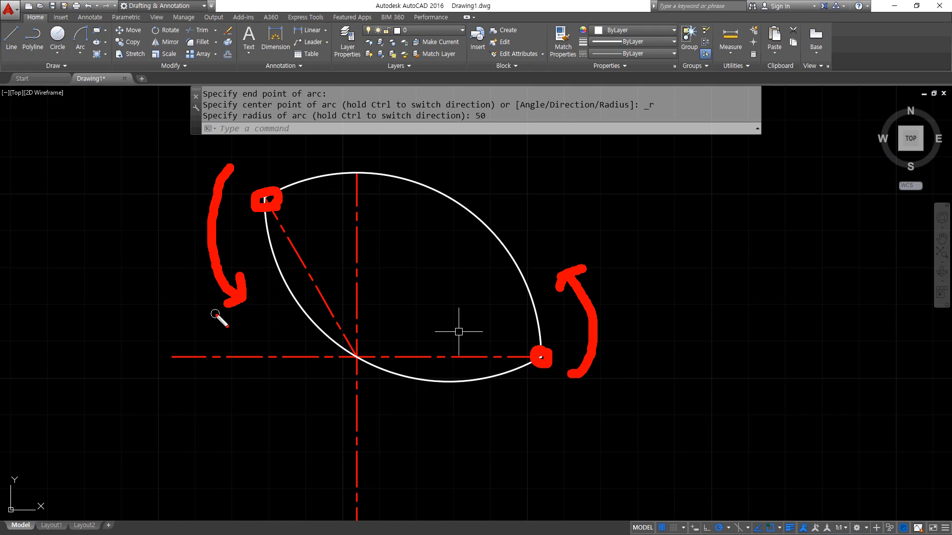
{"action": "key", "text": "Escape"}
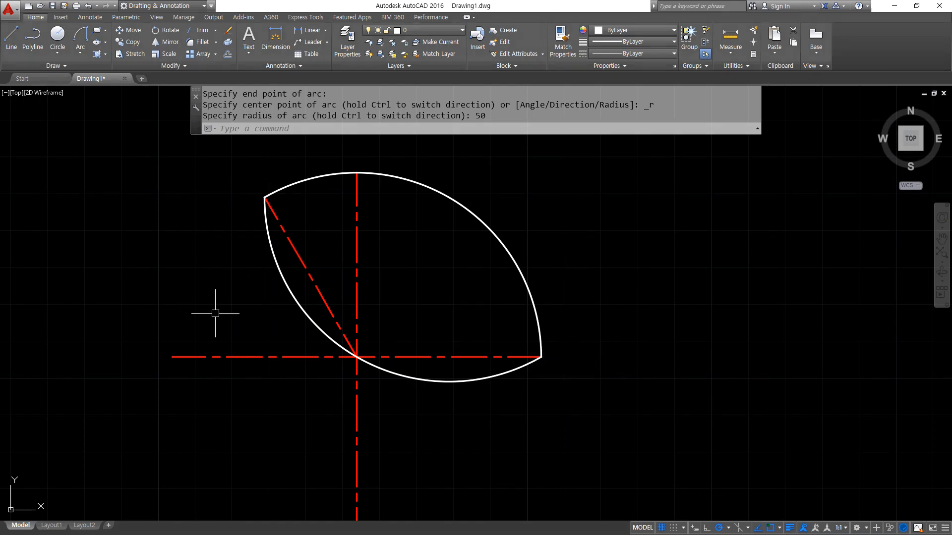
{"action": "key", "text": "alt+Tab"}
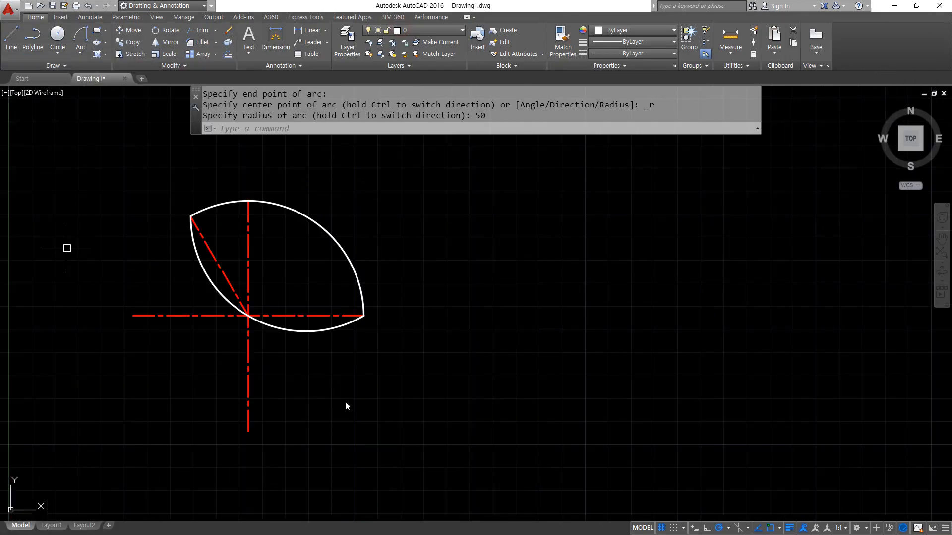
- Erase the whole arc exercise, including both arcs and its red centrelines
{"action": "left_click", "coordinate": [425, 382]}
{"action": "left_click", "coordinate": [138, 159]}
{"action": "type", "text": "e"}
{"action": "key", "text": "Return"}
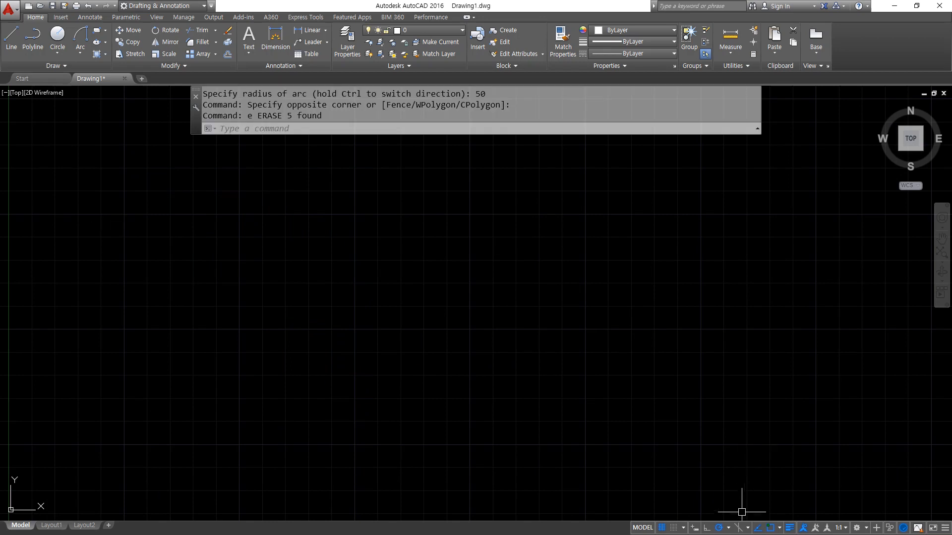
- Draw four construction lines through one common point at 0°, 30°, 90° and 150° using 30° polar tracking
{"action": "left_click", "coordinate": [728, 528]}
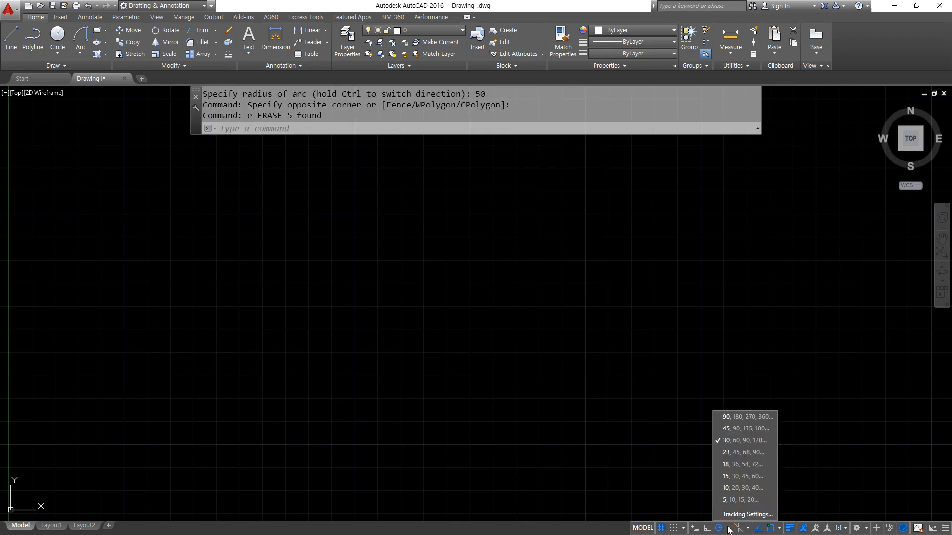
{"action": "left_click", "coordinate": [738, 451]}
{"action": "scroll", "coordinate": [507, 369], "scroll_direction": "down", "scroll_amount": 2}
{"action": "type", "text": "xl"}
{"action": "key", "text": "Return"}
{"action": "left_click", "coordinate": [432, 320]}
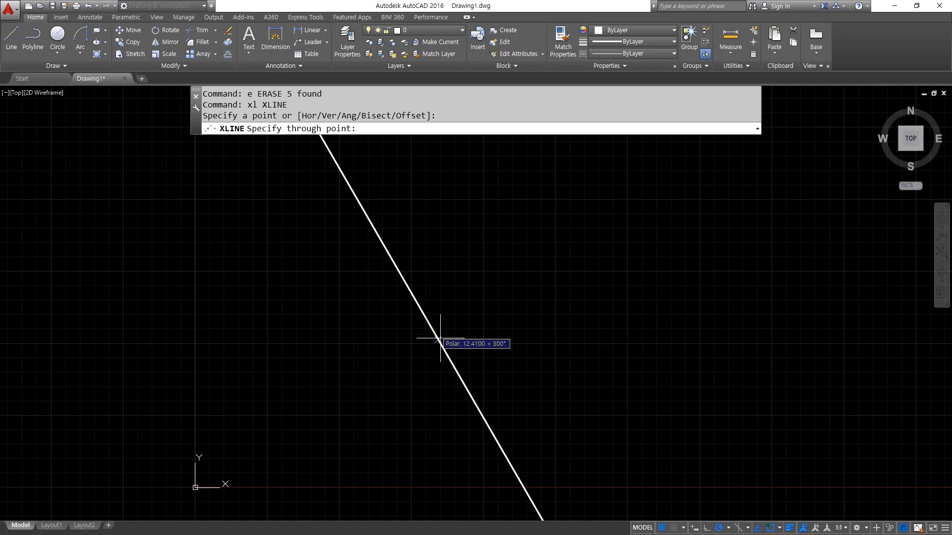
{"action": "left_click", "coordinate": [471, 315]}
{"action": "left_click", "coordinate": [472, 290]}
{"action": "left_click", "coordinate": [425, 277]}
{"action": "left_click", "coordinate": [398, 298]}
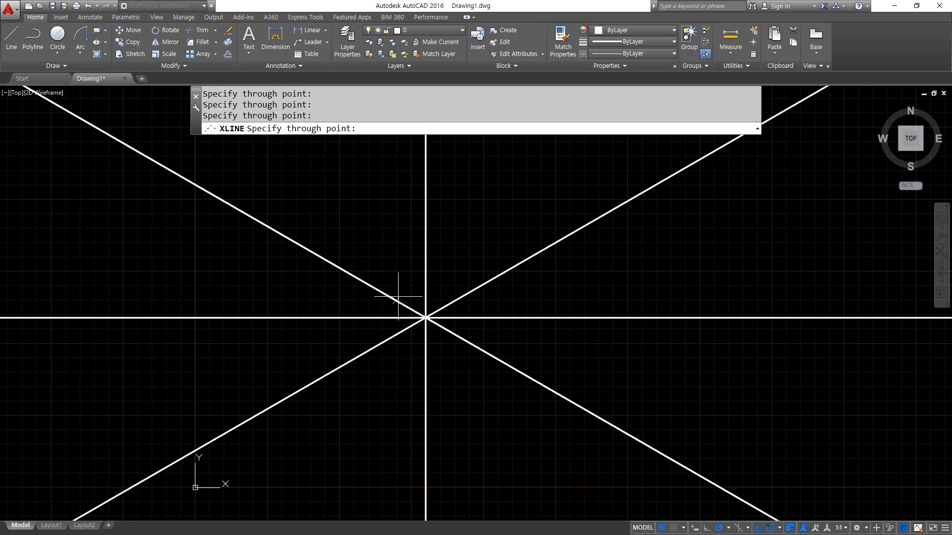
{"action": "key", "text": "Return"}
- Move the four construction lines to the red dash-dot centreline layer
{"action": "left_click", "coordinate": [453, 350]}
{"action": "left_click", "coordinate": [411, 292]}
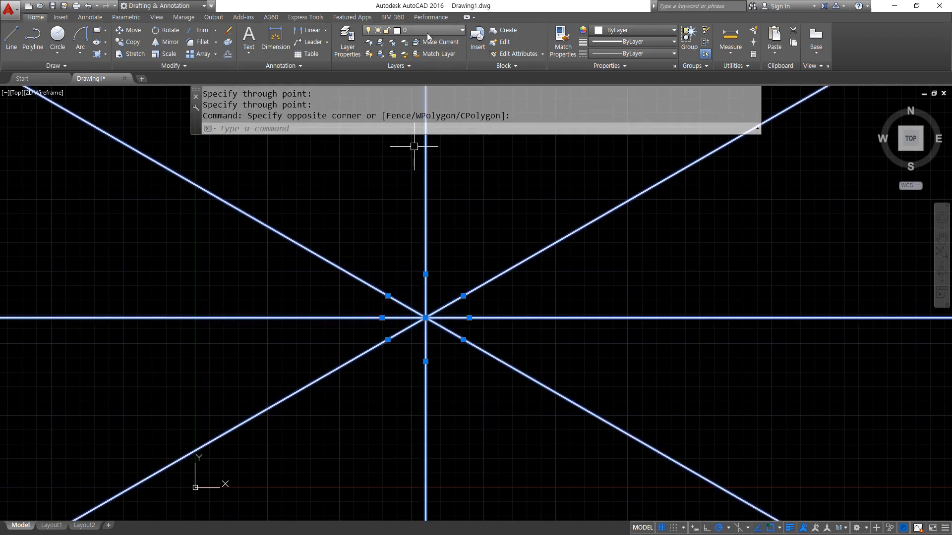
{"action": "left_click", "coordinate": [427, 31]}
{"action": "left_click", "coordinate": [424, 51]}
{"action": "key", "text": "Escape"}
{"action": "key", "text": "Escape"}
- Draw a circle of radius 11 centred on the intersection of the centrelines
{"action": "scroll", "coordinate": [427, 329], "scroll_direction": "up", "scroll_amount": 3}
{"action": "type", "text": "c"}
{"action": "key", "text": "Return"}
{"action": "left_click", "coordinate": [372, 331]}
{"action": "type", "text": "11"}
{"action": "key", "text": "Return"}
{"action": "mouse_move", "coordinate": [350, 229]}
{"action": "left_mouse_down"}
{"action": "mouse_move", "coordinate": [343, 203]}
{"action": "mouse_move", "coordinate": [399, 190]}
{"action": "mouse_move", "coordinate": [404, 232]}
{"action": "left_mouse_up"}
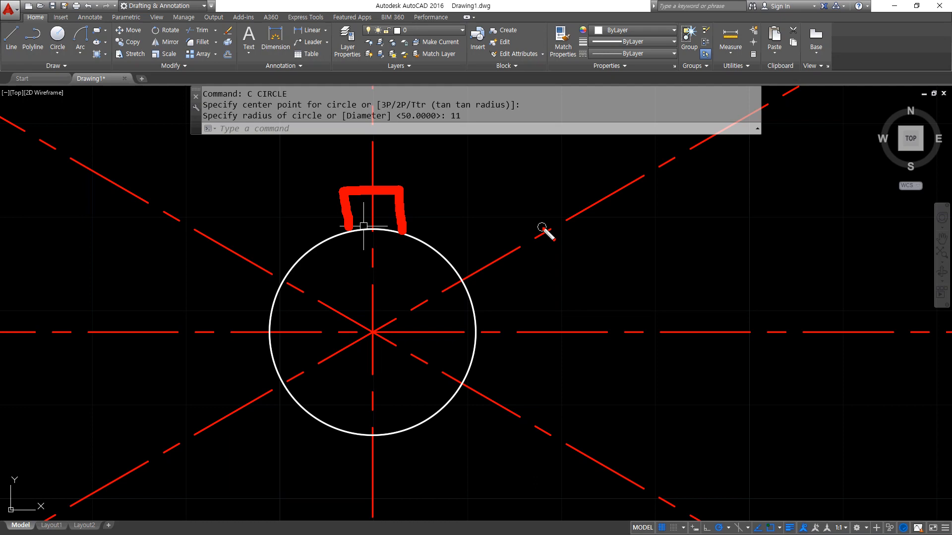
{"action": "mouse_move", "coordinate": [374, 435]}
{"action": "left_mouse_down"}
{"action": "mouse_move", "coordinate": [351, 435]}
{"action": "mouse_move", "coordinate": [572, 435]}
{"action": "left_mouse_up"}
{"action": "mouse_move", "coordinate": [404, 189]}
{"action": "left_mouse_down"}
{"action": "mouse_move", "coordinate": [549, 190]}
{"action": "mouse_move", "coordinate": [532, 347]}
{"action": "mouse_move", "coordinate": [540, 423]}
{"action": "left_mouse_up"}
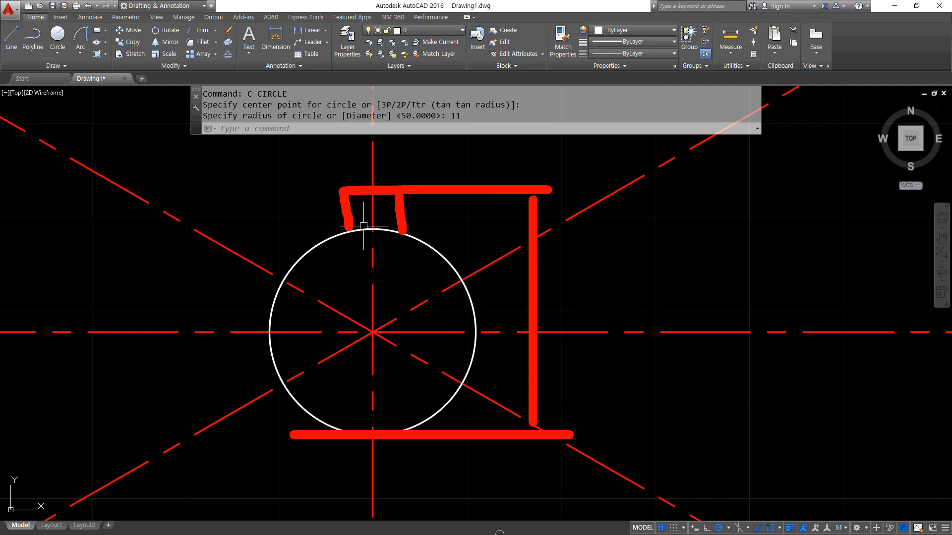
{"action": "key", "text": "Escape"}
- Draw a horizontal construction line through the bottom quadrant of the radius 11 circle
{"action": "type", "text": "xl"}
{"action": "key", "text": "Return"}
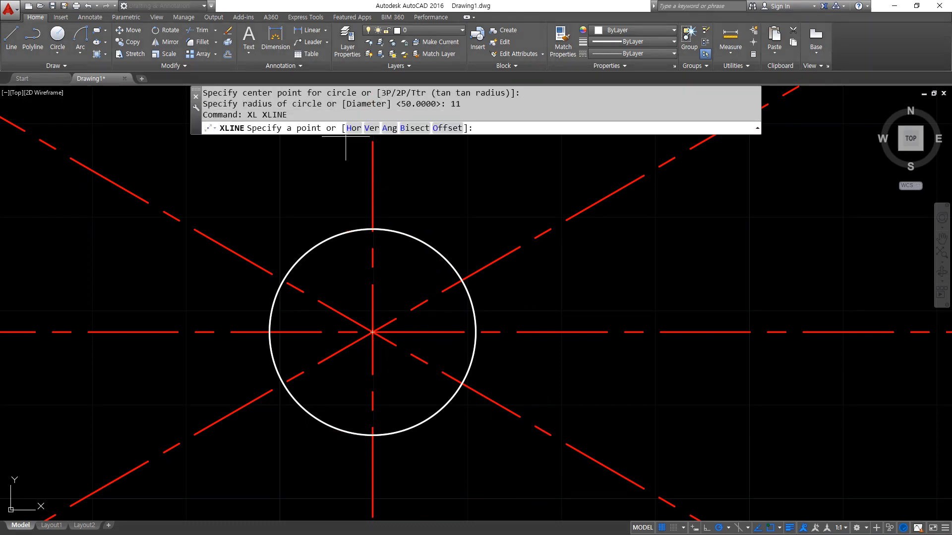
{"action": "left_click", "coordinate": [358, 130]}
{"action": "left_click", "coordinate": [372, 435]}
{"action": "key", "text": "Return"}
- Offset the horizontal construction line 26 upward to mark the top of the keyway
{"action": "type", "text": "o"}
{"action": "key", "text": "Return"}
{"action": "type", "text": "26"}
{"action": "key", "text": "Return"}
{"action": "left_click", "coordinate": [499, 435]}
{"action": "left_click", "coordinate": [506, 422]}
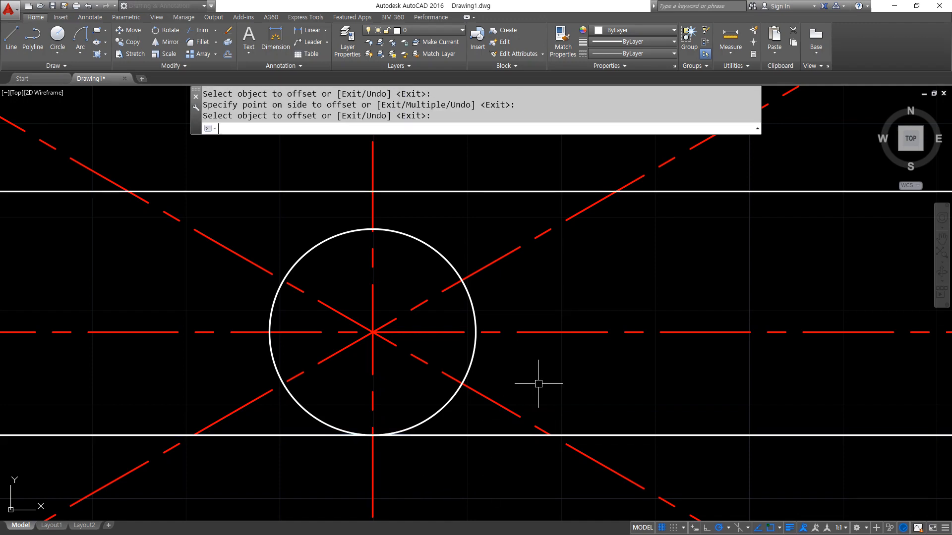
{"action": "key", "text": "Return"}
- Offset the vertical centreline to both sides to mark the two sides of the keyway
{"action": "type", "text": "o"}
{"action": "key", "text": "Return"}
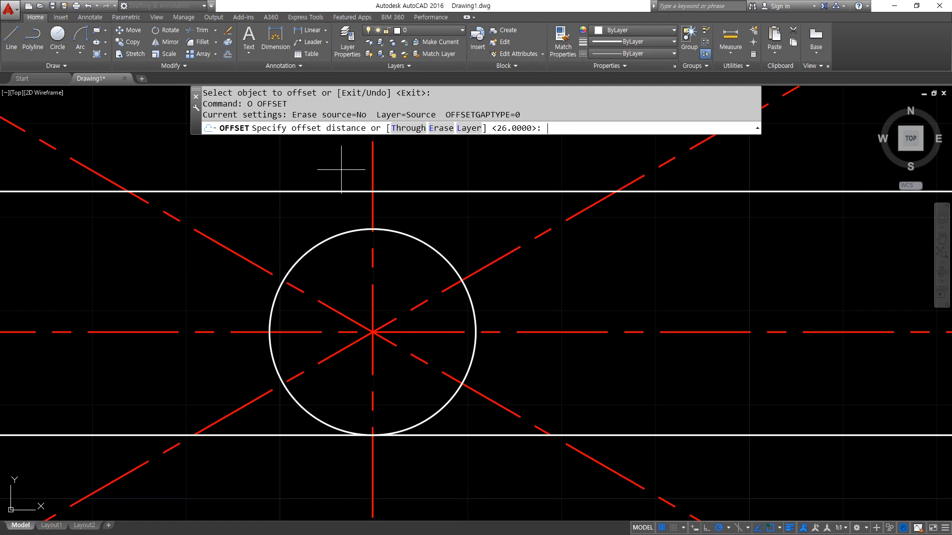
{"action": "key", "text": "Return"}
{"action": "left_click", "coordinate": [372, 164]}
{"action": "left_click", "coordinate": [354, 167]}
{"action": "left_click", "coordinate": [372, 166]}
{"action": "left_click", "coordinate": [382, 167]}
{"action": "key", "text": "Return"}
- Match the two keyway side lines to the properties of the white horizontal line above the circle
{"action": "type", "text": "ma"}
{"action": "key", "text": "Return"}
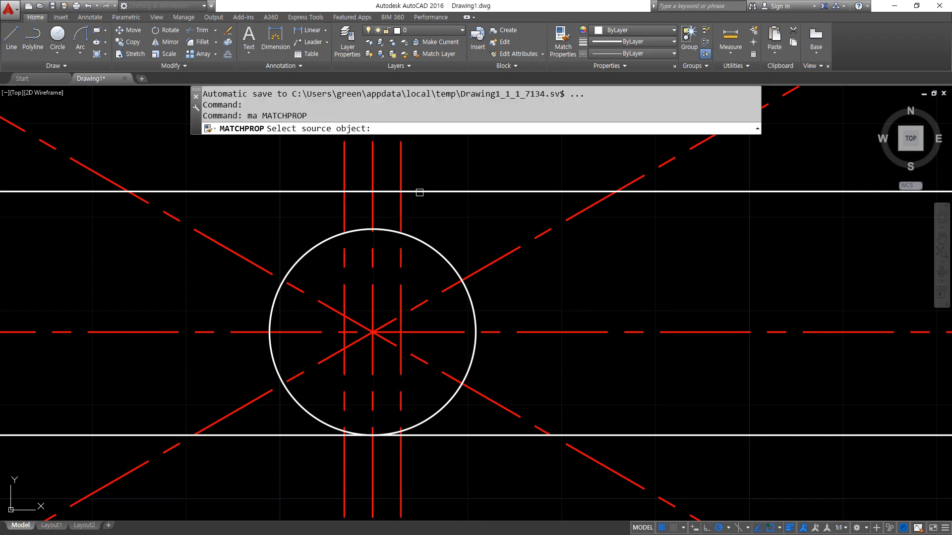
{"action": "left_click", "coordinate": [424, 192]}
{"action": "left_click", "coordinate": [401, 177]}
{"action": "left_click", "coordinate": [345, 178]}
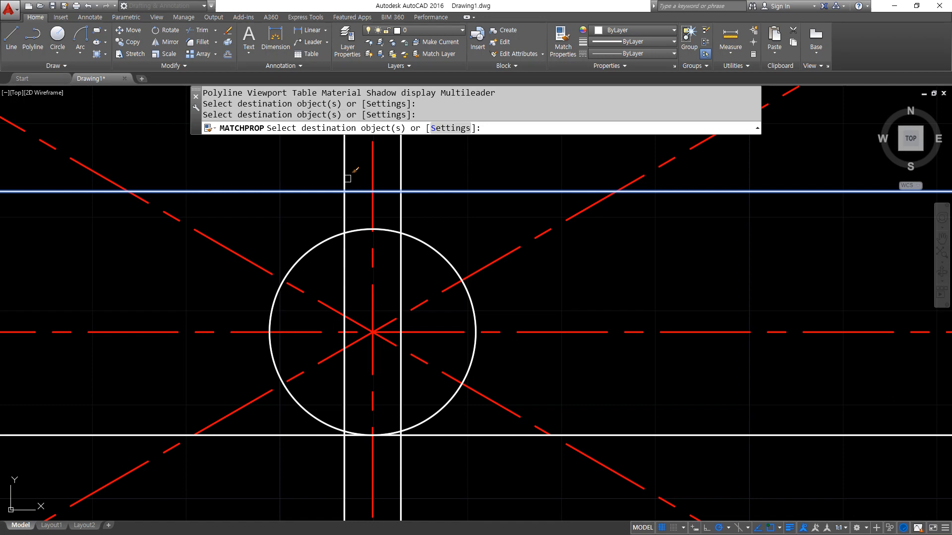
{"action": "key", "text": "Return"}
- Erase the horizontal construction line touching the bottom of the circle
{"action": "left_click", "coordinate": [449, 435]}
{"action": "type", "text": "e"}
{"action": "key", "text": "Return"}
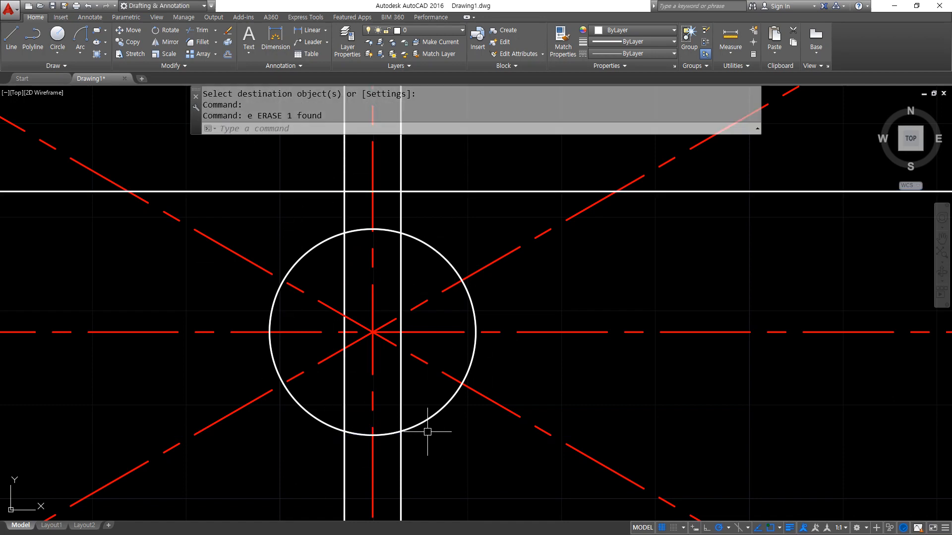
- Fillet the keyway's top line with both side lines at radius 0 to form its two upper corners
{"action": "type", "text": "f"}
{"action": "key", "text": "Return"}
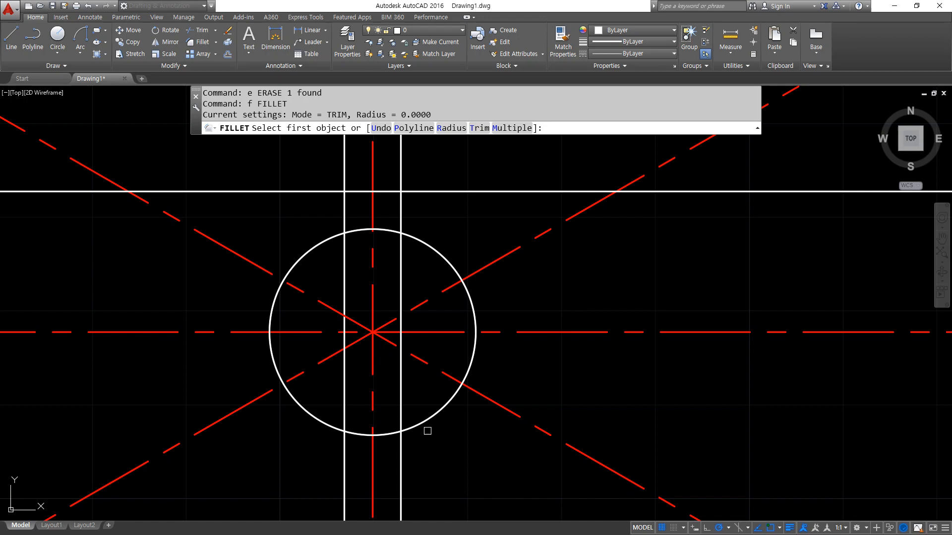
{"action": "left_click", "coordinate": [357, 191]}
{"action": "left_click", "coordinate": [348, 201]}
{"action": "key", "text": "Return"}
{"action": "left_click", "coordinate": [394, 192]}
{"action": "left_click", "coordinate": [401, 201]}
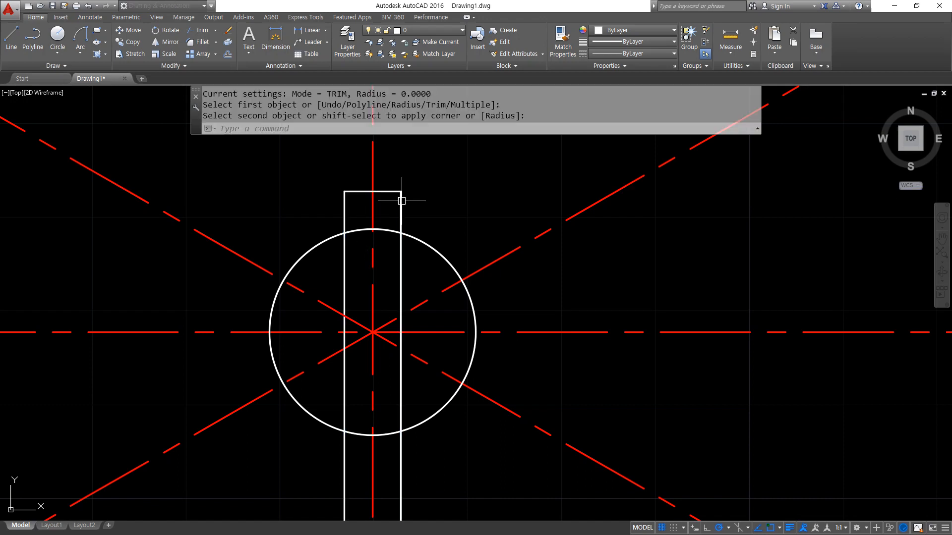
- Fillet both keyway side lines to the circle at radius 0 so that they end on it
{"action": "key", "text": "Return"}
{"action": "left_click", "coordinate": [401, 218]}
{"action": "left_click", "coordinate": [392, 232]}
{"action": "key", "text": "Return"}
{"action": "left_click", "coordinate": [366, 229]}
{"action": "left_click", "coordinate": [344, 221]}
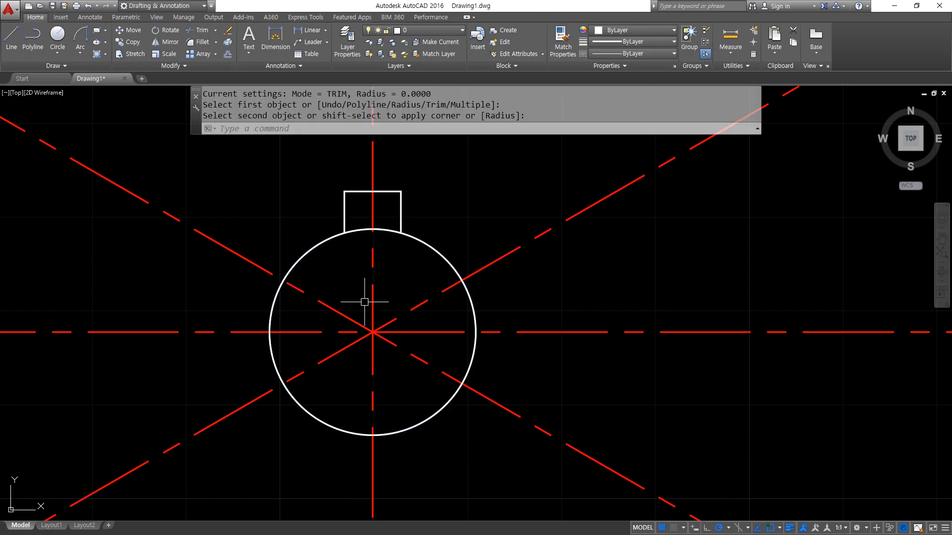
- Trim away the circle's arc between the two keyway sides
{"action": "type", "text": "tr"}
{"action": "key", "text": "Return"}
{"action": "key", "text": "Return"}
{"action": "left_click", "coordinate": [383, 230]}
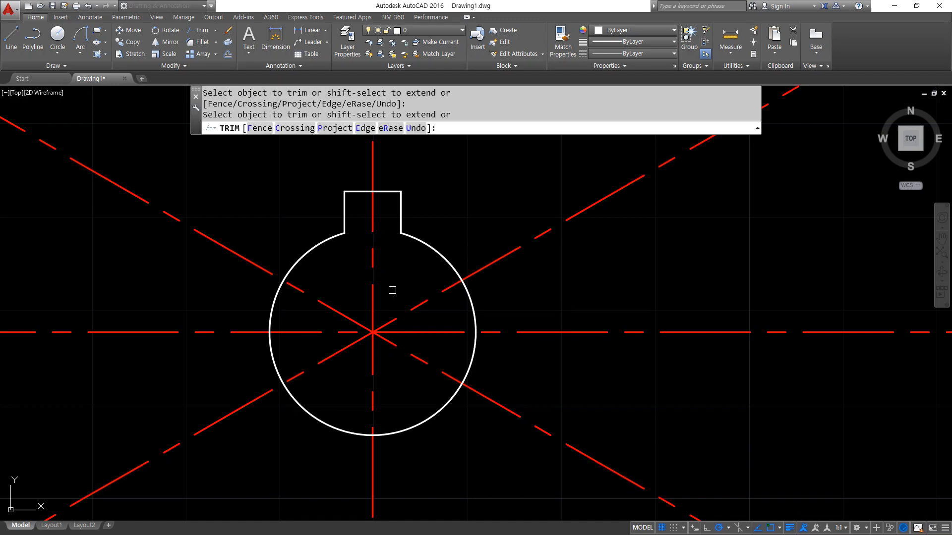
{"action": "key", "text": "Return"}
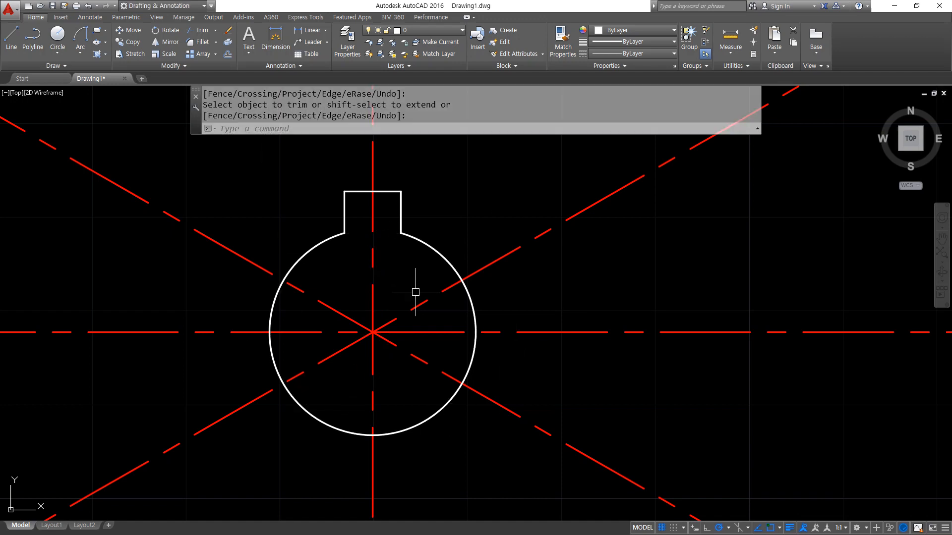
- Draw a circle of radius 19.5 concentric with the bore
{"action": "type", "text": "c"}
{"action": "key", "text": "Return"}
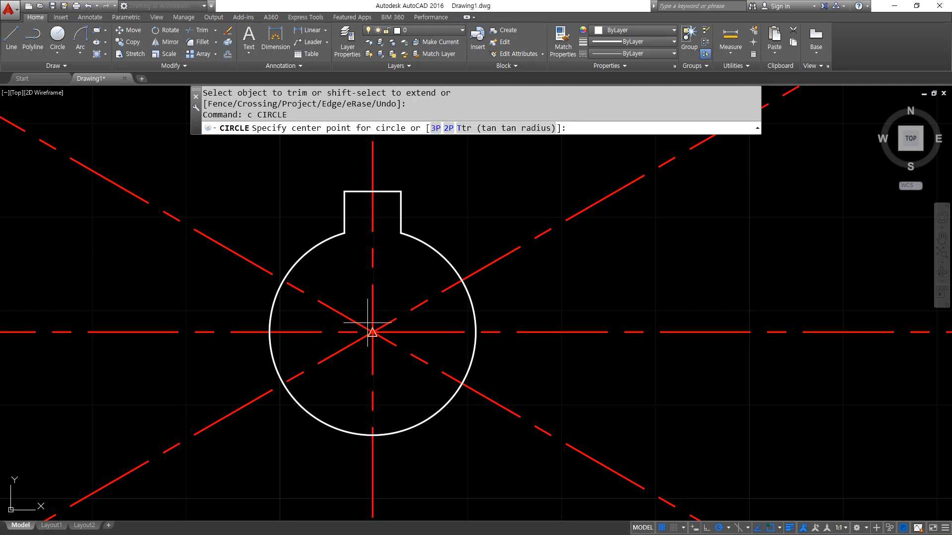
{"action": "left_click", "coordinate": [373, 332]}
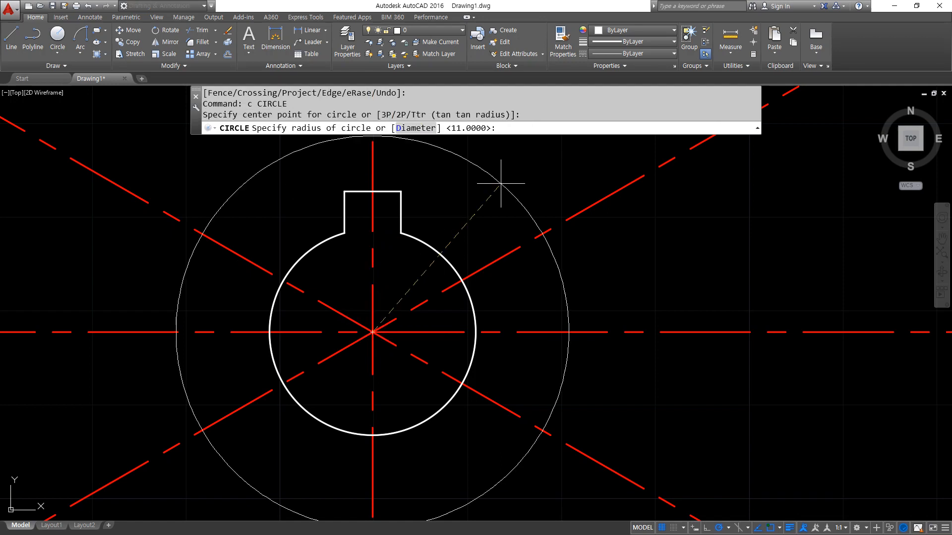
{"action": "type", "text": "19.5"}
{"action": "key", "text": "Return"}
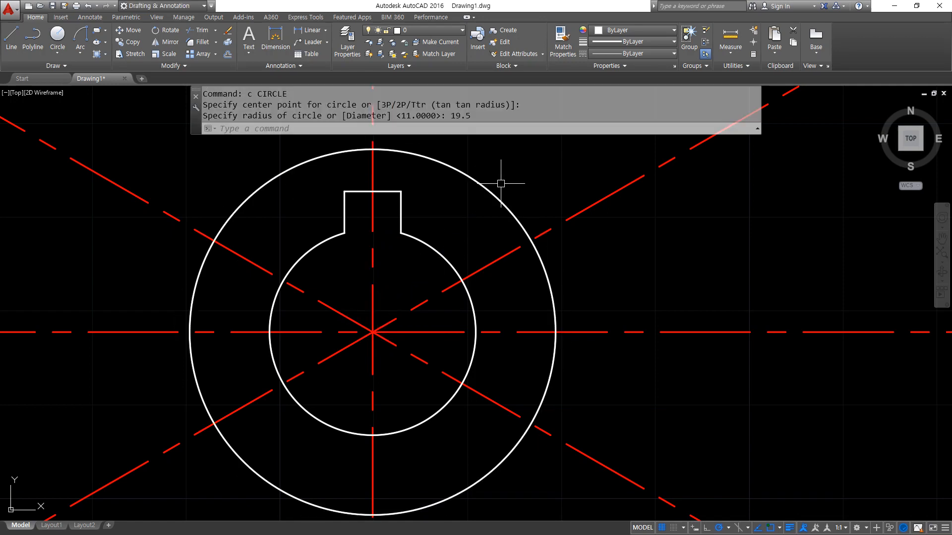
- Draw a circle of radius 25 around the same centre
{"action": "scroll", "coordinate": [347, 223], "scroll_direction": "down", "scroll_amount": 3}
{"action": "type", "text": "c"}
{"action": "key", "text": "Return"}
{"action": "left_click", "coordinate": [298, 326]}
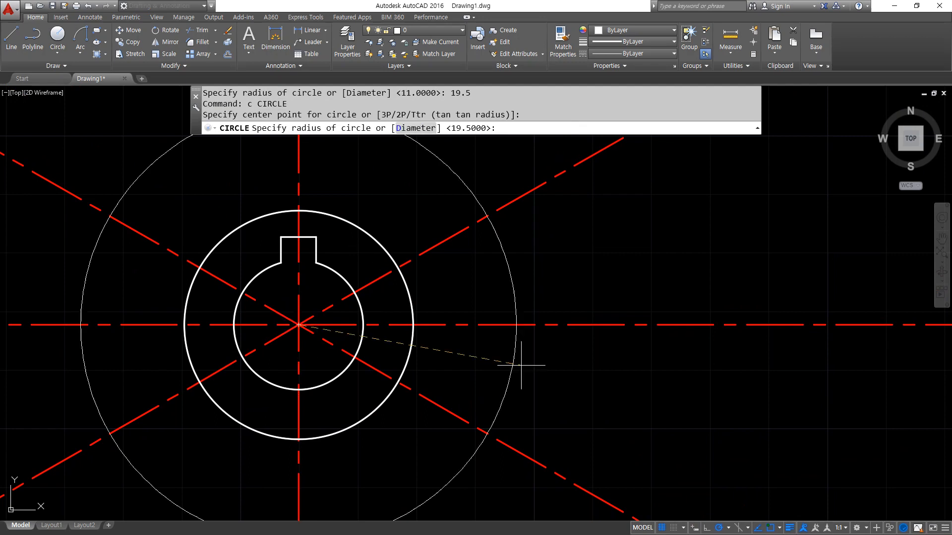
{"action": "type", "text": "25"}
{"action": "key", "text": "Return"}
- Match the radius 25 circle to the properties of a red centreline
{"action": "type", "text": "ma"}
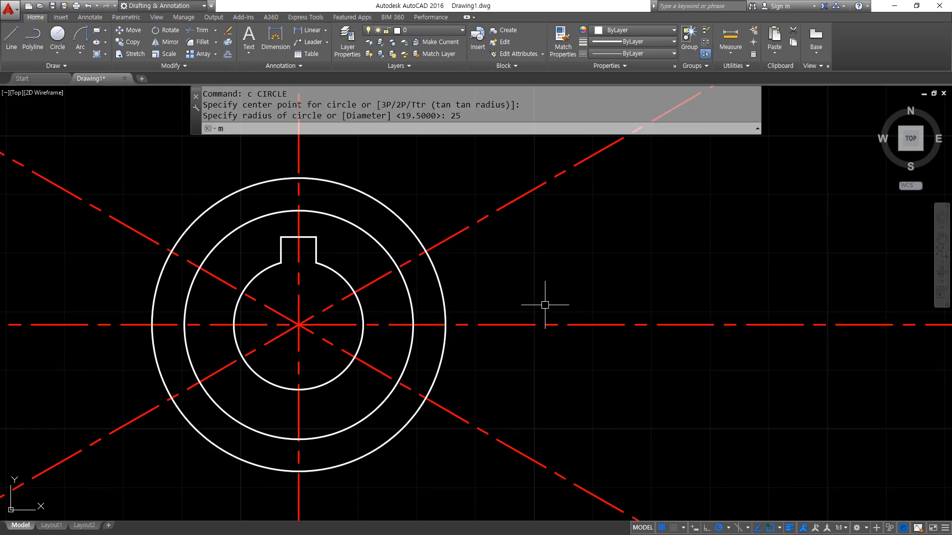
{"action": "key", "text": "Return"}
{"action": "left_click", "coordinate": [446, 238]}
{"action": "left_click", "coordinate": [428, 254]}
{"action": "key", "text": "Return"}
- Draw an outer circle of diameter 95 around the common centre
{"action": "type", "text": "c"}
{"action": "key", "text": "Return"}
{"action": "left_click", "coordinate": [308, 327]}
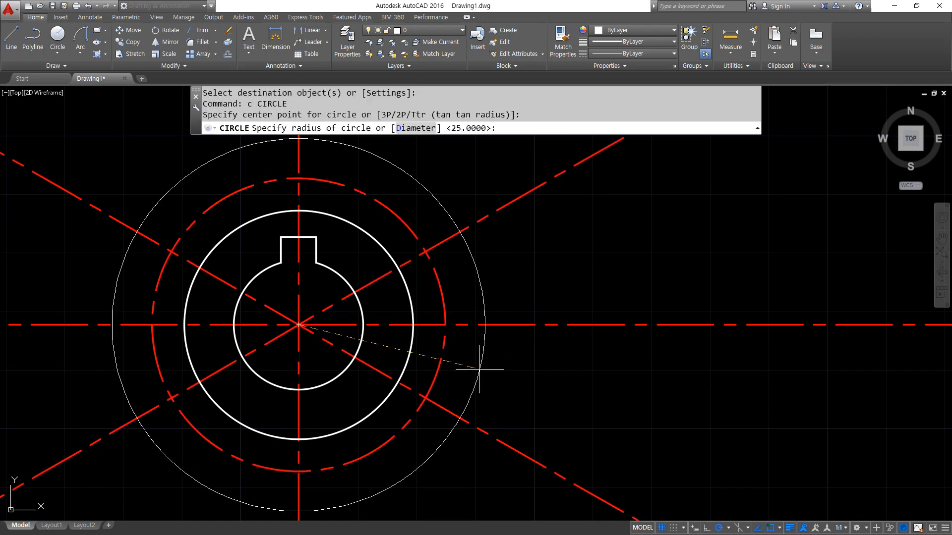
{"action": "type", "text": "d"}
{"action": "key", "text": "Return"}
{"action": "type", "text": "9"}
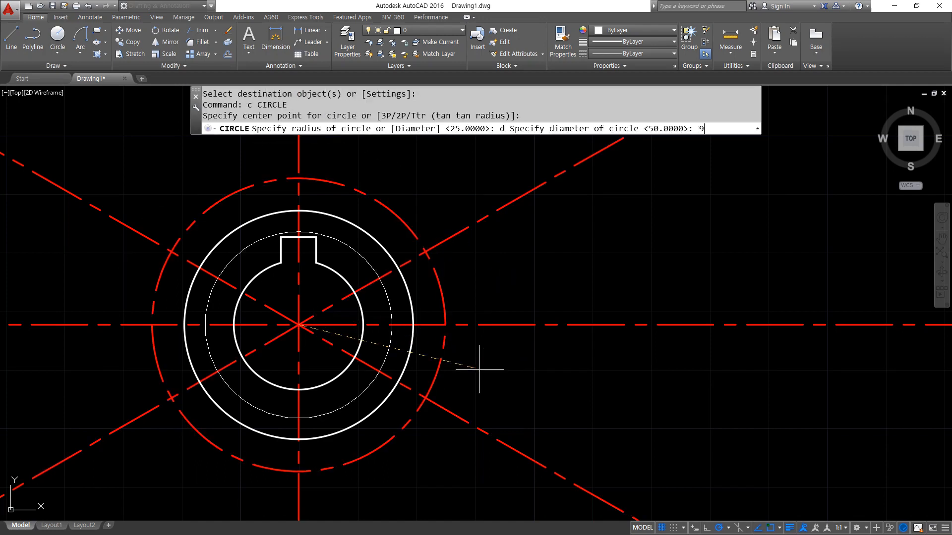
{"action": "type", "text": "5"}
{"action": "key", "text": "Return"}
- Offset the diameter 95 circle outward by 5 as a limit for the centrelines
{"action": "scroll", "coordinate": [487, 359], "scroll_direction": "down", "scroll_amount": 2}
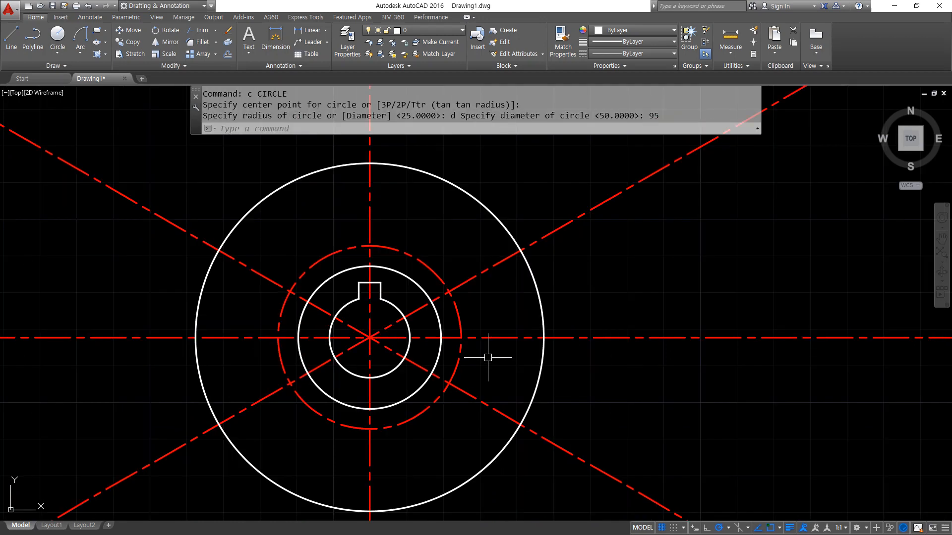
{"action": "type", "text": "o"}
{"action": "key", "text": "Return"}
{"action": "type", "text": "5"}
{"action": "key", "text": "Return"}
{"action": "left_click", "coordinate": [545, 314]}
{"action": "left_click", "coordinate": [612, 311]}
{"action": "key", "text": "Return"}
- Trim all centreline portions extending beyond the outermost circle
{"action": "scroll", "coordinate": [624, 335], "scroll_direction": "down", "scroll_amount": 2}
{"action": "type", "text": "tr"}
{"action": "key", "text": "Return"}
{"action": "key", "text": "Return"}
{"action": "left_click_drag", "start_coordinate": [665, 483], "coordinate": [615, 206]}
{"action": "left_click_drag", "start_coordinate": [297, 199], "coordinate": [248, 486]}
{"action": "left_click", "coordinate": [462, 502]}
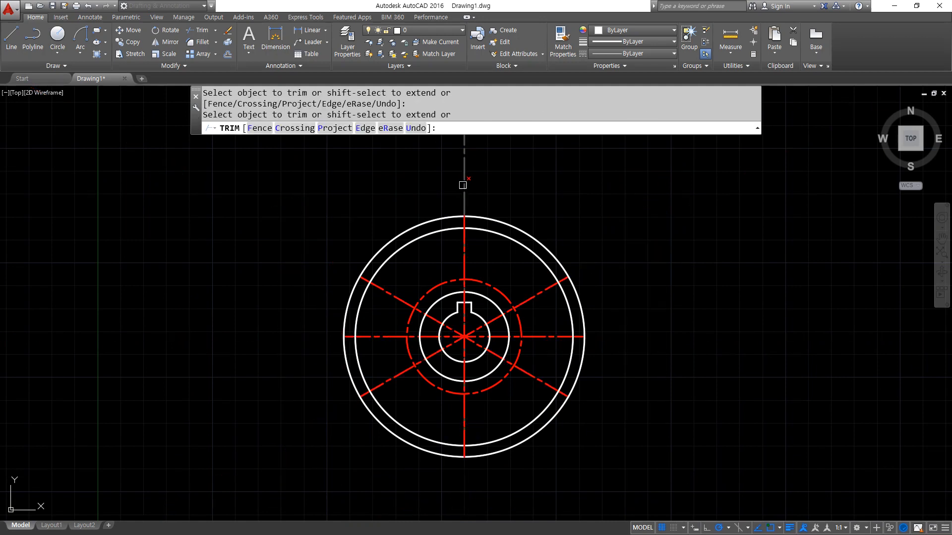
{"action": "key", "text": "Return"}
- Erase the outermost offset circle used as the trimming limit
{"action": "left_click", "coordinate": [540, 237]}
{"action": "type", "text": "e"}
{"action": "key", "text": "Return"}
{"action": "scroll", "coordinate": [605, 389], "scroll_direction": "up", "scroll_amount": 2}
{"action": "middle_click_drag", "start_coordinate": [541, 368], "coordinate": [529, 414]}
{"action": "scroll", "coordinate": [355, 272], "scroll_direction": "up", "scroll_amount": 4}
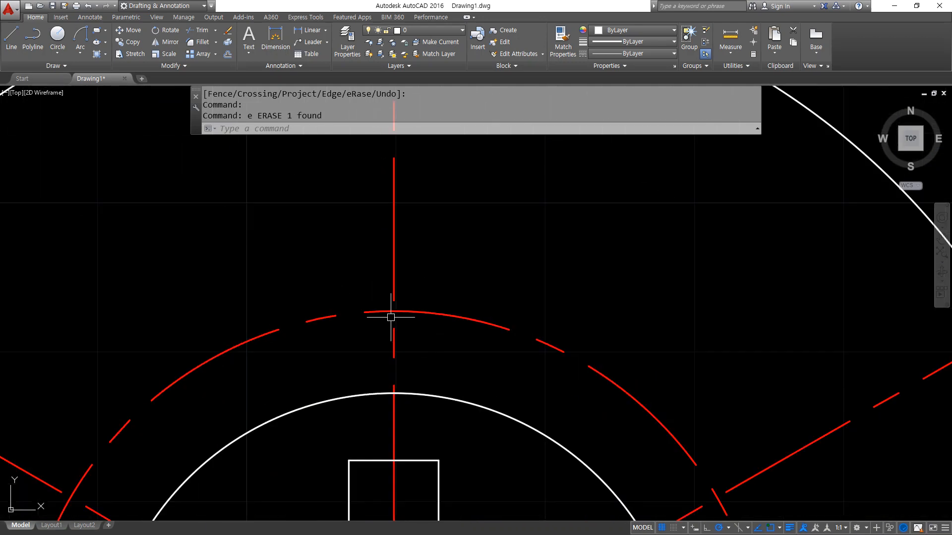
- Draw a circle of diameter 7 centred where the pitch circle crosses the upper part of the vertical centreline
{"action": "scroll", "coordinate": [412, 326], "scroll_direction": "down", "scroll_amount": 4}
{"action": "type", "text": "c"}
{"action": "key", "text": "Return"}
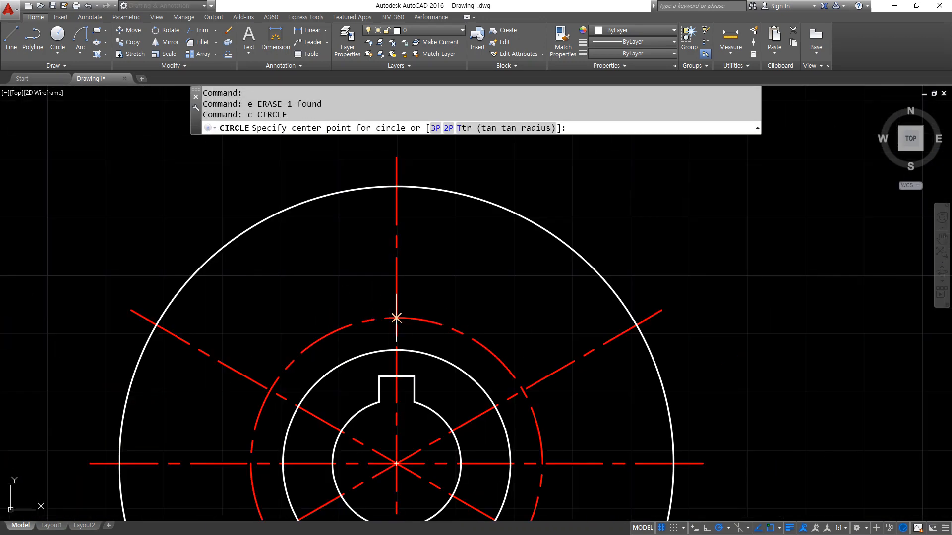
{"action": "left_click", "coordinate": [397, 318]}
{"action": "type", "text": "d"}
{"action": "key", "text": "Return"}
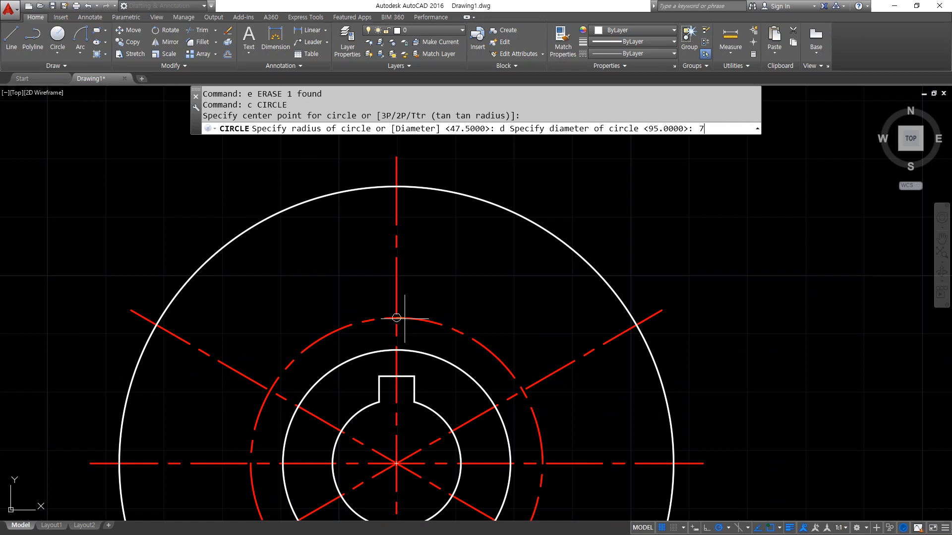
{"action": "key", "text": "Return"}
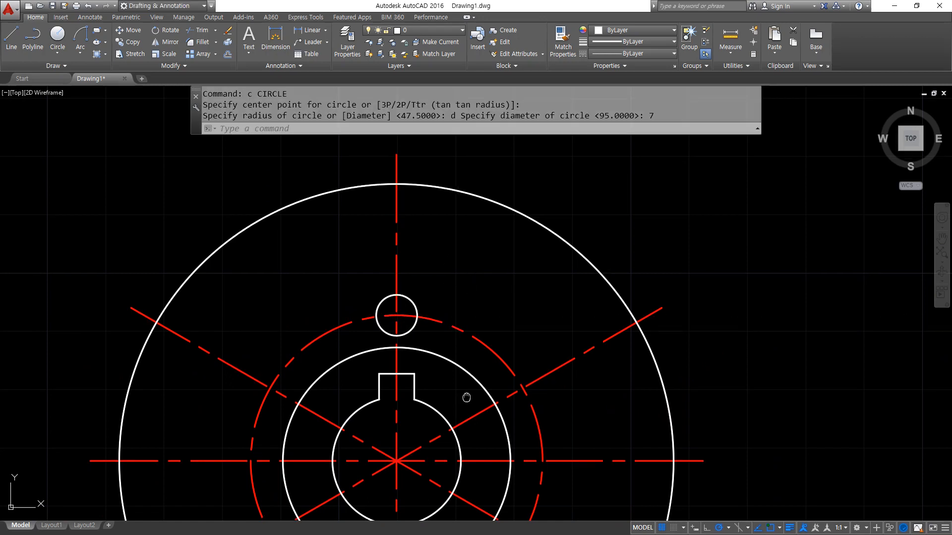
- Draw two circles of the same diameter where the pitch circle crosses the upper-right and lower-right diagonal centrelines
{"action": "middle_click_drag", "start_coordinate": [466, 395], "coordinate": [443, 310]}
{"action": "key", "text": "Return"}
{"action": "left_click", "coordinate": [497, 306]}
{"action": "key", "text": "Return"}
{"action": "key", "text": "Return"}
{"action": "left_click", "coordinate": [496, 452]}
{"action": "key", "text": "Return"}
{"action": "scroll", "coordinate": [336, 410], "scroll_direction": "down", "scroll_amount": 1}
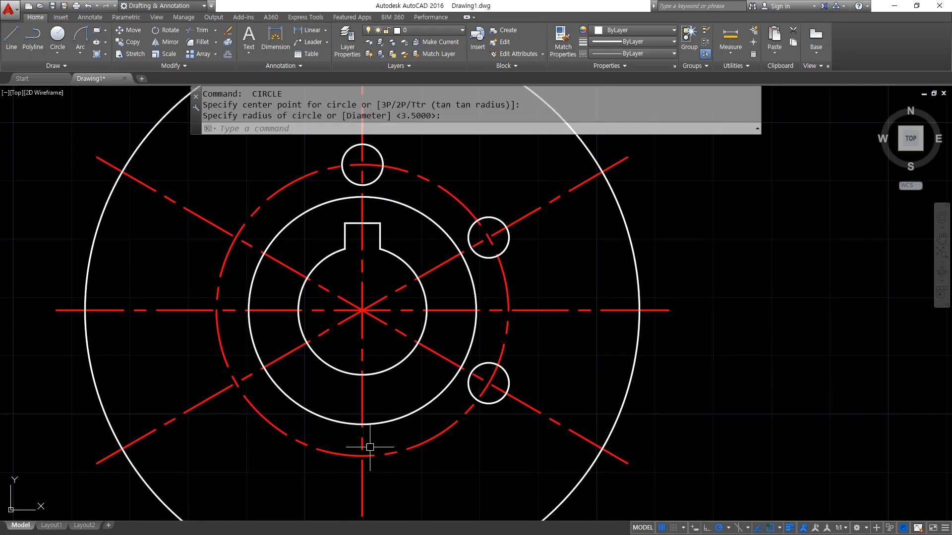
- Draw an equal circle where the pitch circle crosses the lower part of the vertical centreline
{"action": "scroll", "coordinate": [366, 446], "scroll_direction": "up", "scroll_amount": 5}
{"action": "scroll", "coordinate": [408, 445], "scroll_direction": "up", "scroll_amount": 1}
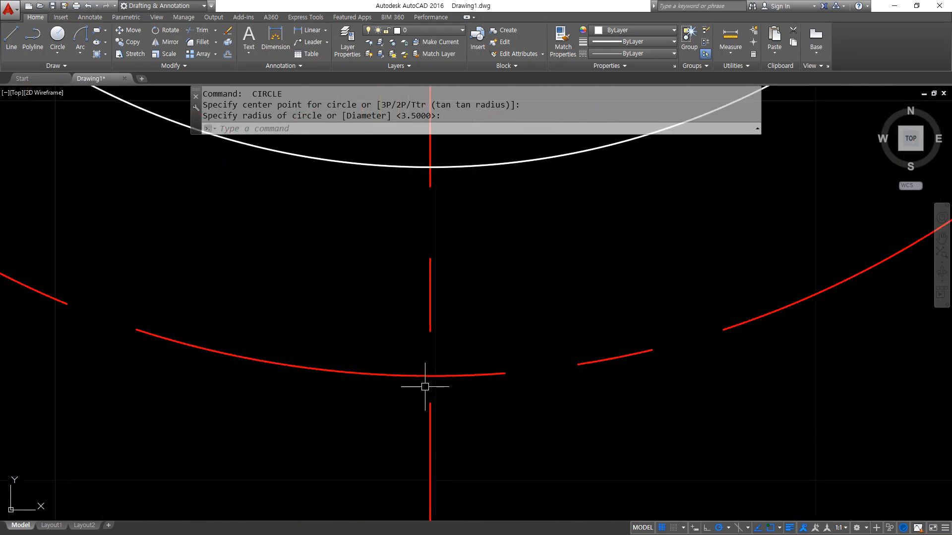
{"action": "type", "text": "c"}
{"action": "key", "text": "Return"}
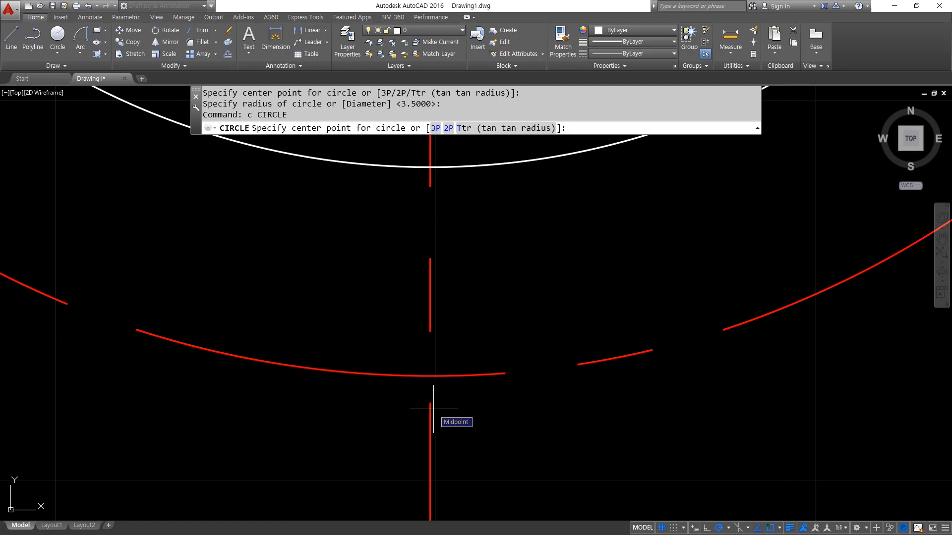
{"action": "scroll", "coordinate": [457, 361], "scroll_direction": "down", "scroll_amount": 6}
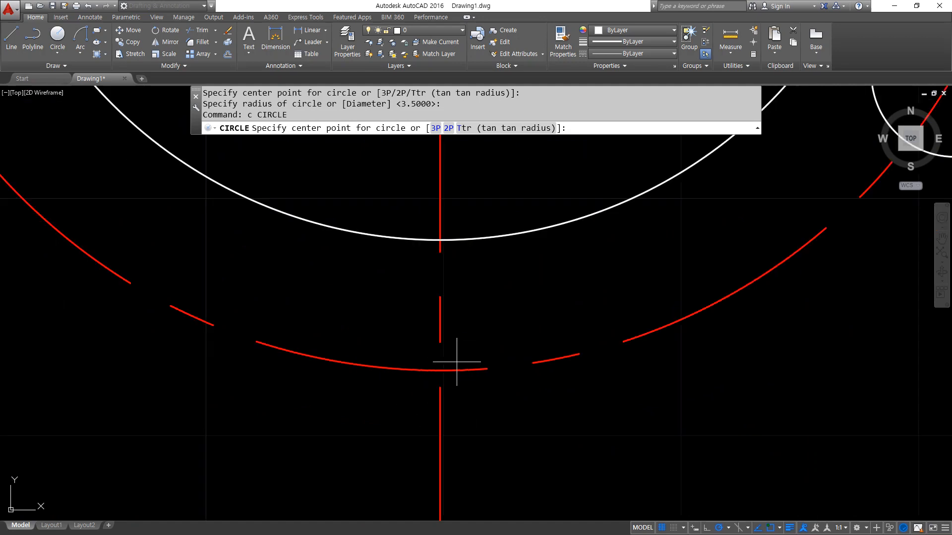
{"action": "scroll", "coordinate": [543, 424], "scroll_direction": "down", "scroll_amount": 2}
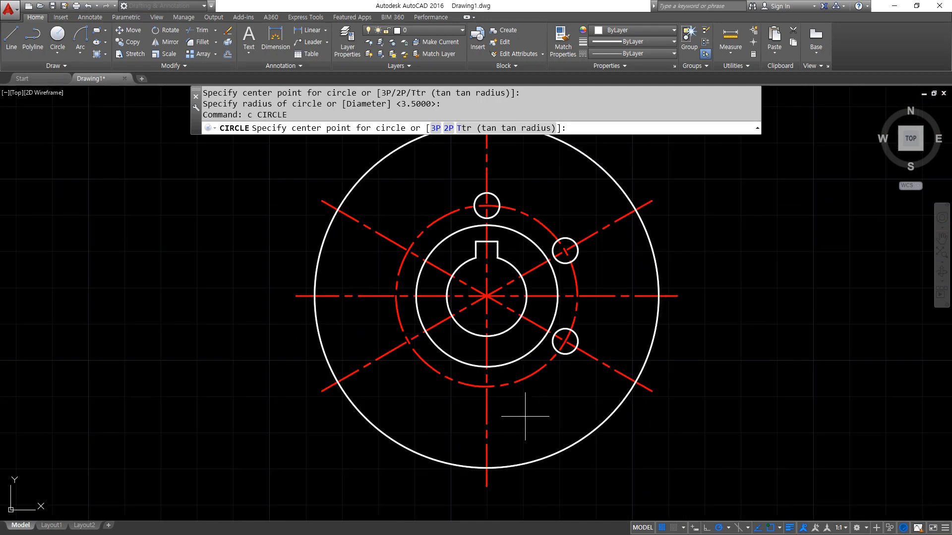
{"action": "left_click", "coordinate": [486, 386]}
{"action": "key", "text": "Return"}
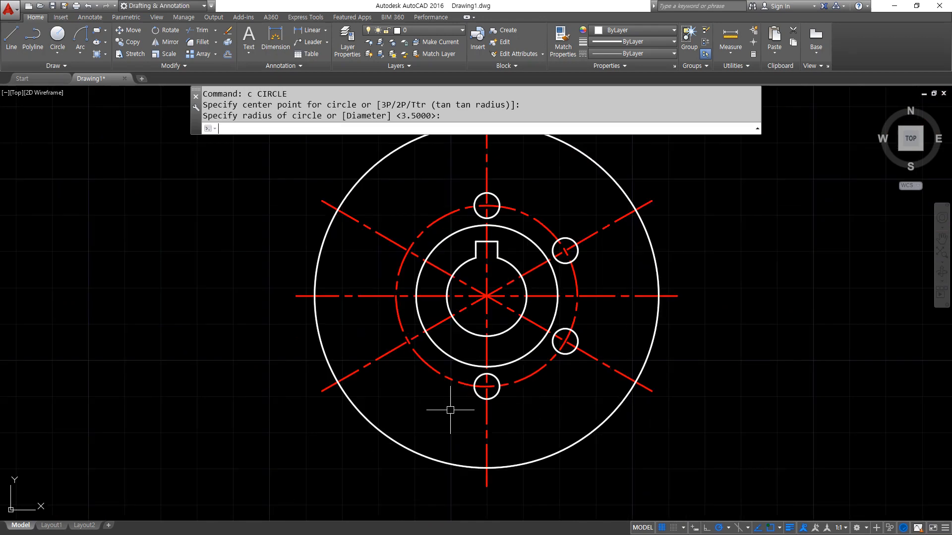
- Redraw the bottom hole circle with radius 3.5, centring it with an Intersection snap on the pitch circle and vertical centreline
{"action": "scroll", "coordinate": [450, 410], "scroll_direction": "up", "scroll_amount": 5}
{"action": "type", "text": "c"}
{"action": "key", "text": "Return"}
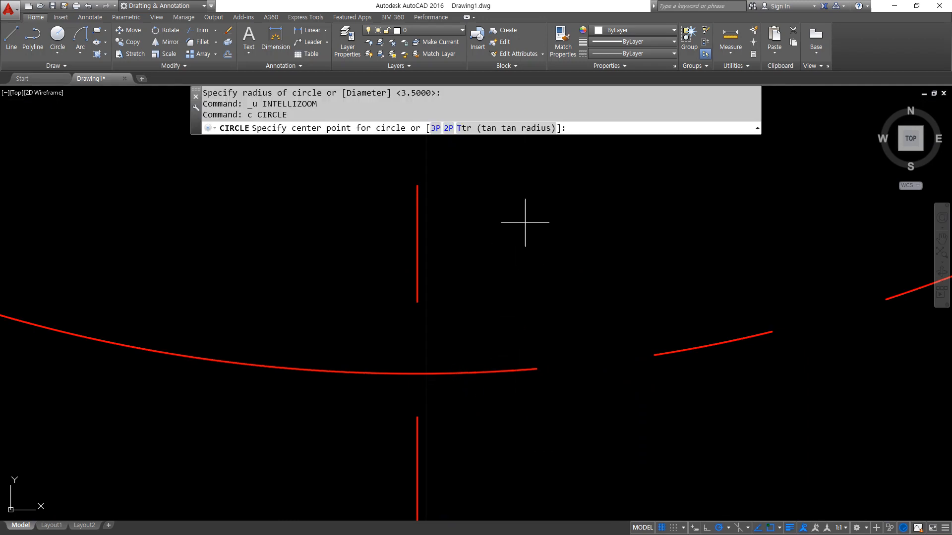
{"action": "right_click", "coordinate": [525, 222], "text": "shift"}
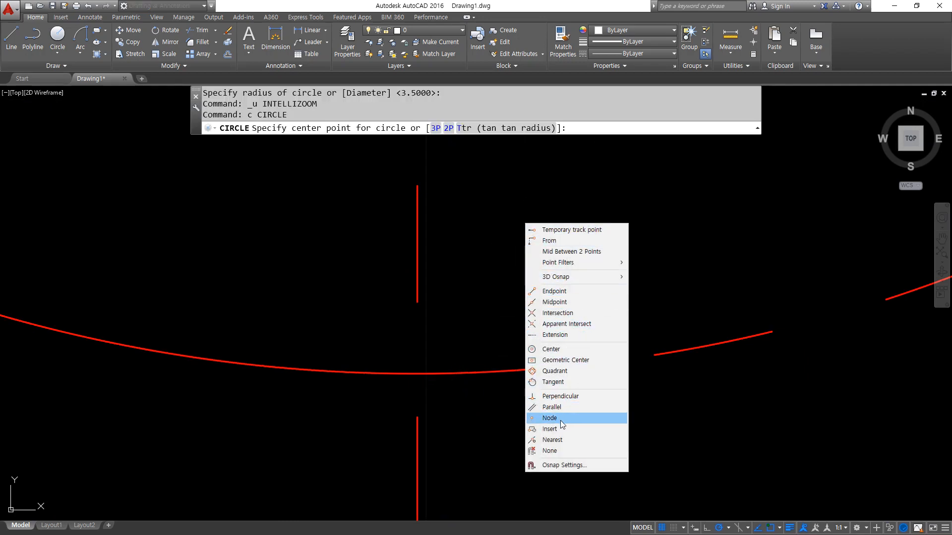
{"action": "left_click", "coordinate": [578, 313]}
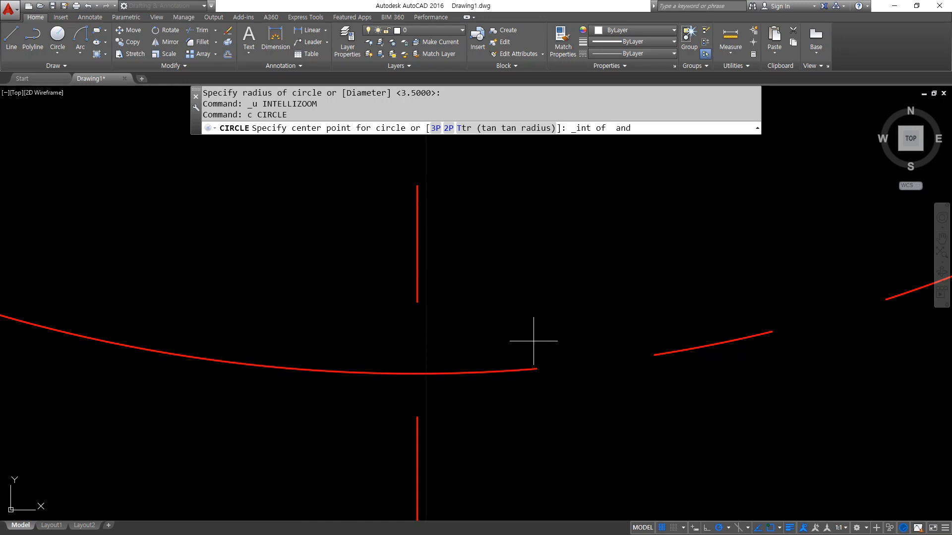
{"action": "left_click", "coordinate": [537, 370]}
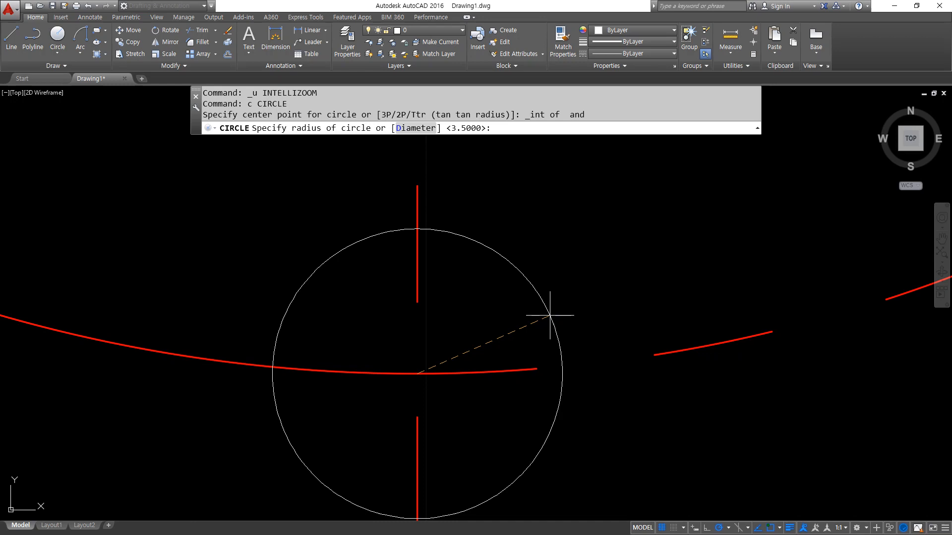
{"action": "left_click", "coordinate": [550, 315]}
- Draw equal circles where the pitch circle crosses the lower-left and upper-left diagonal centrelines
{"action": "scroll", "coordinate": [549, 314], "scroll_direction": "down", "scroll_amount": 6}
{"action": "scroll", "coordinate": [371, 324], "scroll_direction": "down", "scroll_amount": 5}
{"action": "type", "text": "c"}
{"action": "key", "text": "Return"}
{"action": "left_click", "coordinate": [342, 433]}
{"action": "key", "text": "Return"}
{"action": "key", "text": "Return"}
{"action": "left_click", "coordinate": [342, 342]}
{"action": "key", "text": "Return"}
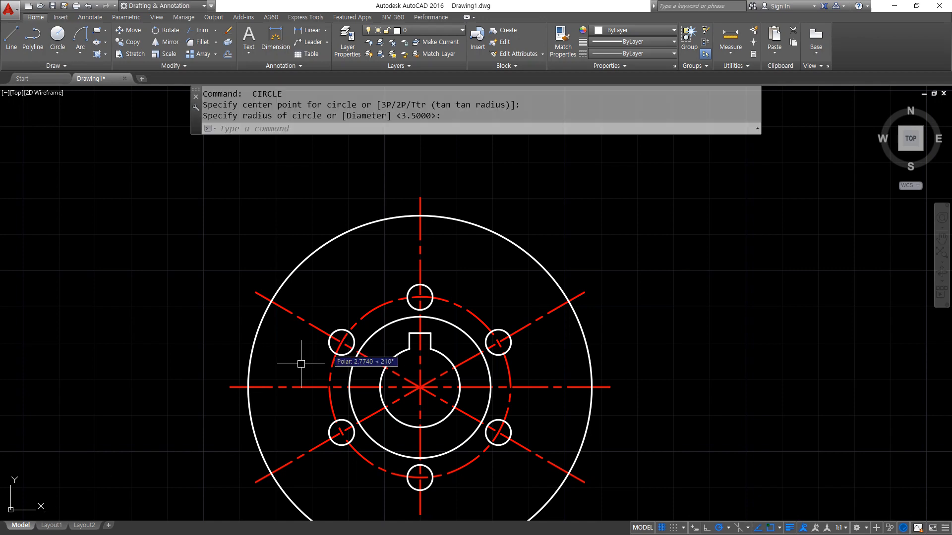
- Start Offset with a distance of 7/2
{"action": "type", "text": "o"}
{"action": "key", "text": "Return"}
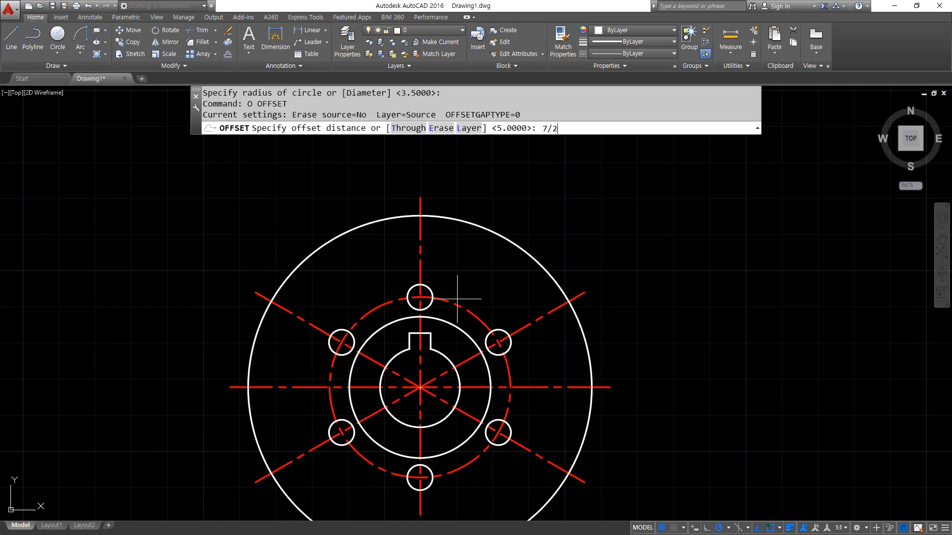
{"action": "type", "text": "7/2"}
{"action": "key", "text": "Return"}
{"action": "scroll", "coordinate": [439, 302], "scroll_direction": "up", "scroll_amount": 8}
{"action": "mouse_move", "coordinate": [425, 150]}
{"action": "left_mouse_down"}
{"action": "mouse_move", "coordinate": [380, 179]}
{"action": "mouse_move", "coordinate": [401, 190]}
{"action": "left_mouse_up"}
{"action": "mouse_move", "coordinate": [470, 145]}
{"action": "left_mouse_down"}
{"action": "mouse_move", "coordinate": [491, 149]}
{"action": "mouse_move", "coordinate": [488, 202]}
{"action": "mouse_move", "coordinate": [444, 170]}
{"action": "mouse_move", "coordinate": [433, 191]}
{"action": "left_mouse_up"}
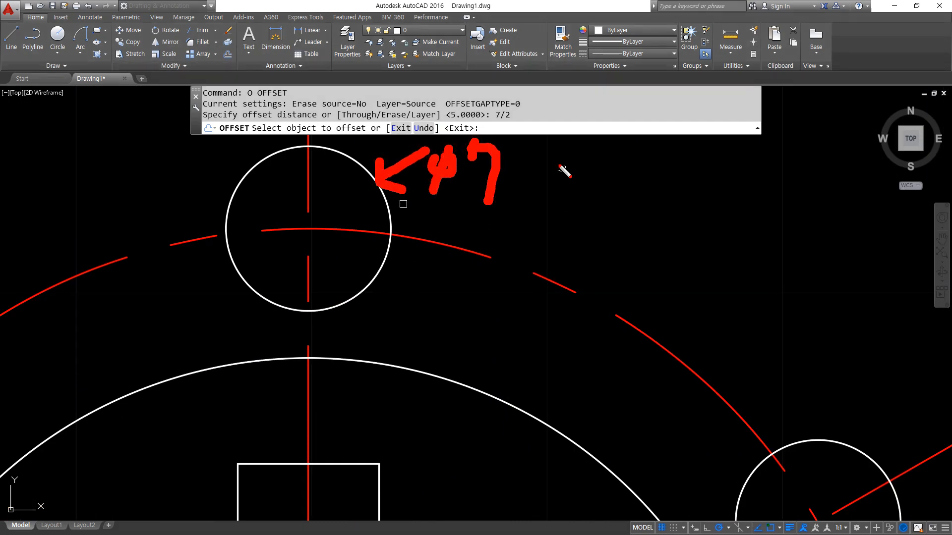
{"action": "left_click_drag", "start_coordinate": [552, 155], "coordinate": [470, 283]}
{"action": "left_click_drag", "start_coordinate": [557, 227], "coordinate": [609, 262]}
{"action": "mouse_move", "coordinate": [308, 191]}
{"action": "left_mouse_down"}
{"action": "mouse_move", "coordinate": [246, 191]}
{"action": "mouse_move", "coordinate": [350, 192]}
{"action": "left_mouse_up"}
{"action": "left_click_drag", "start_coordinate": [341, 178], "coordinate": [342, 205]}
{"action": "key", "text": "Escape"}
- Offset the vertical centreline to both sides by the 7/2 distance
{"action": "scroll", "coordinate": [313, 216], "scroll_direction": "down", "scroll_amount": 4}
{"action": "left_click", "coordinate": [312, 181]}
{"action": "left_click", "coordinate": [275, 169]}
{"action": "left_click", "coordinate": [312, 164]}
{"action": "left_click", "coordinate": [358, 170]}
- Offset both diagonal centrelines to each side by the 7/2 distance and finish the command
{"action": "left_click", "coordinate": [576, 295]}
{"action": "left_click", "coordinate": [571, 274]}
{"action": "left_click", "coordinate": [578, 297]}
{"action": "left_click", "coordinate": [607, 335]}
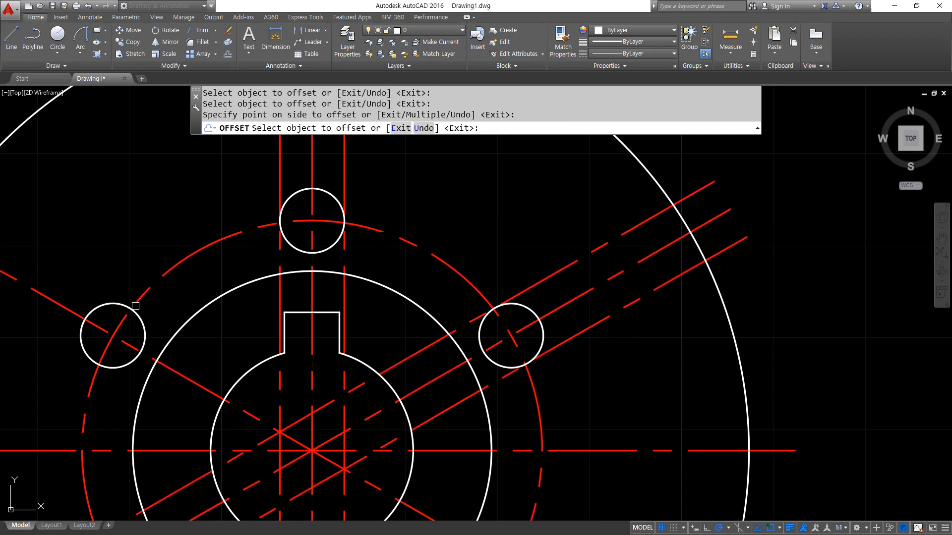
{"action": "left_click", "coordinate": [70, 307]}
{"action": "left_click", "coordinate": [68, 285]}
{"action": "left_click", "coordinate": [52, 299]}
{"action": "left_click", "coordinate": [37, 326]}
{"action": "scroll", "coordinate": [120, 332], "scroll_direction": "down", "scroll_amount": 3}
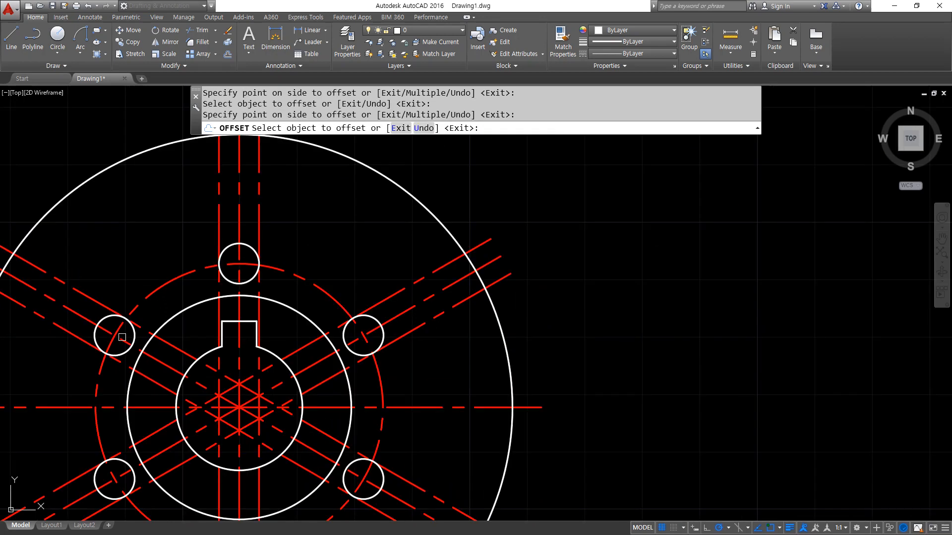
{"action": "middle_click_drag", "start_coordinate": [183, 366], "coordinate": [191, 286]}
{"action": "key", "text": "Return"}
- Match the properties of the outer circle onto all six offset lines of the vertical and diagonal centrelines
{"action": "type", "text": "ma"}
{"action": "key", "text": "Return"}
{"action": "left_click", "coordinate": [511, 417]}
{"action": "left_click", "coordinate": [523, 457]}
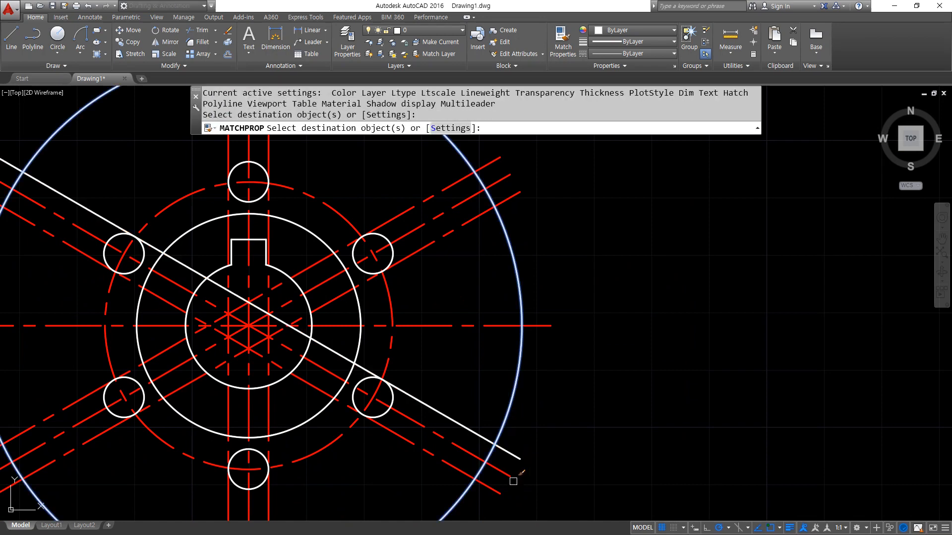
{"action": "left_click", "coordinate": [491, 491]}
{"action": "left_click", "coordinate": [266, 420]}
{"action": "left_click", "coordinate": [228, 416]}
{"action": "left_click", "coordinate": [188, 385]}
{"action": "left_click", "coordinate": [161, 346]}
{"action": "left_click", "coordinate": [159, 356]}
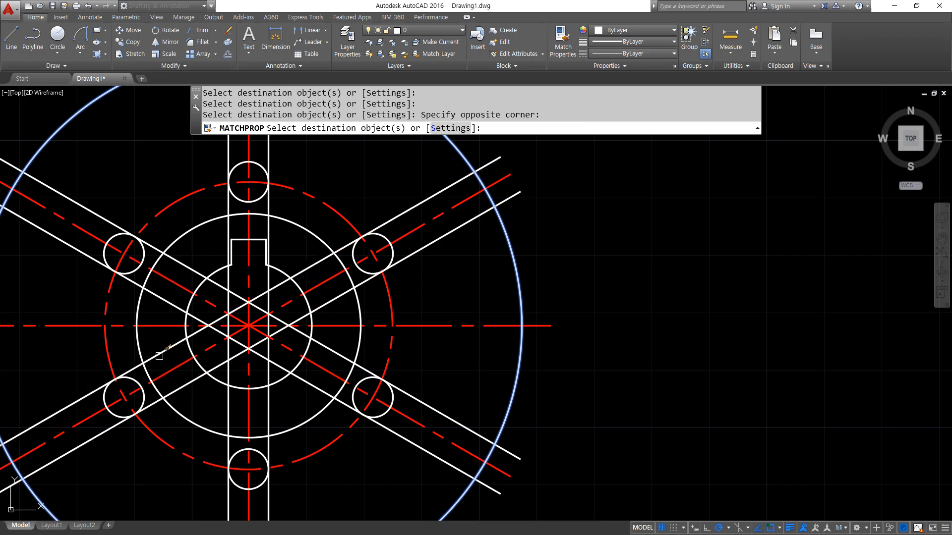
{"action": "key", "text": "Return"}
- Offset the right vertical line and both lines flanking the upper-right diagonal outward by 5
{"action": "scroll", "coordinate": [277, 456], "scroll_direction": "down", "scroll_amount": 2}
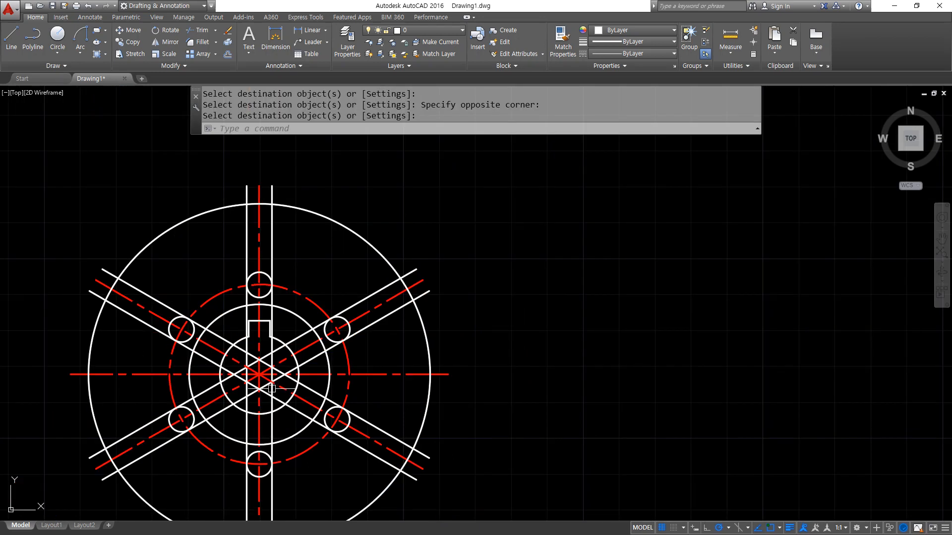
{"action": "type", "text": "o"}
{"action": "key", "text": "Return"}
{"action": "type", "text": "5"}
{"action": "key", "text": "Return"}
{"action": "left_click", "coordinate": [272, 245]}
{"action": "left_click", "coordinate": [296, 245]}
{"action": "left_click", "coordinate": [362, 301]}
{"action": "left_click", "coordinate": [369, 290]}
{"action": "left_click", "coordinate": [386, 317]}
{"action": "left_click", "coordinate": [398, 348]}
- Offset the left vertical line and both lines flanking the upper-left diagonal outward by the same distance of 5
{"action": "left_click", "coordinate": [155, 299]}
{"action": "left_click", "coordinate": [223, 249]}
{"action": "left_click", "coordinate": [245, 236]}
{"action": "left_click", "coordinate": [194, 272]}
{"action": "left_click", "coordinate": [134, 318]}
{"action": "left_click", "coordinate": [94, 351]}
{"action": "key", "text": "Return"}
- Trim the outer circle between the bands of parallel lines, leaving one short arc across each of the six arms
{"action": "type", "text": "tr"}
{"action": "key", "text": "Return"}
{"action": "key", "text": "Return"}
{"action": "left_click", "coordinate": [91, 349]}
{"action": "left_click", "coordinate": [174, 235]}
{"action": "left_click", "coordinate": [172, 223]}
{"action": "left_click", "coordinate": [311, 213]}
{"action": "left_click", "coordinate": [431, 348]}
{"action": "left_click", "coordinate": [429, 404]}
{"action": "middle_click_drag", "start_coordinate": [396, 405], "coordinate": [415, 292]}
{"action": "left_click", "coordinate": [382, 395]}
{"action": "left_click", "coordinate": [213, 331]}
{"action": "left_click", "coordinate": [143, 441]}
{"action": "left_click", "coordinate": [112, 297]}
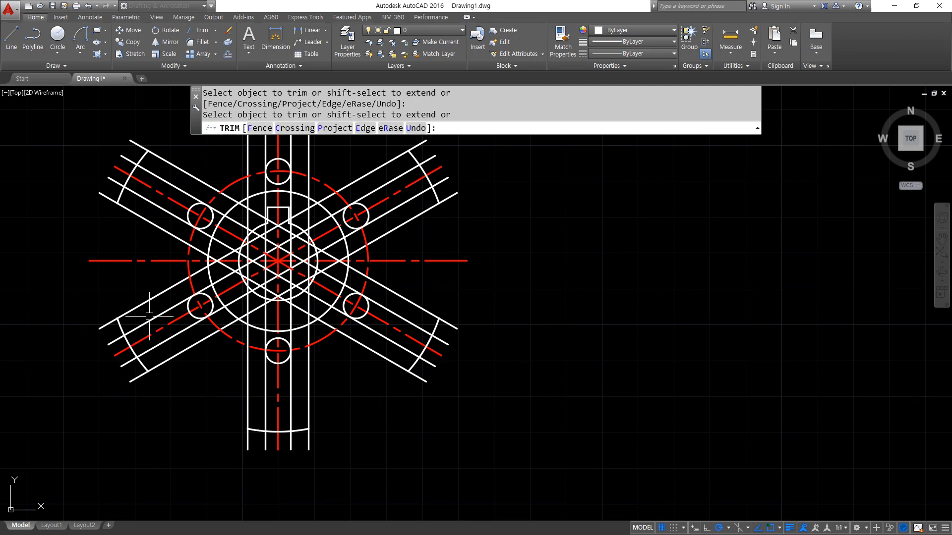
{"action": "key", "text": "Return"}
- Erase the six outermost parallel lines that served as limits for the outer arcs
{"action": "left_click", "coordinate": [144, 302]}
{"action": "left_click", "coordinate": [161, 228]}
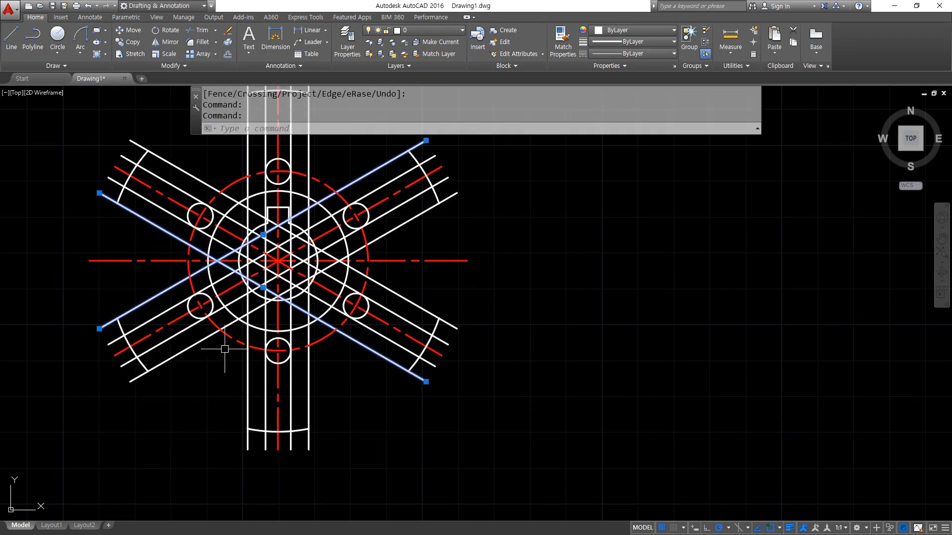
{"action": "left_click", "coordinate": [201, 346]}
{"action": "left_click", "coordinate": [188, 352]}
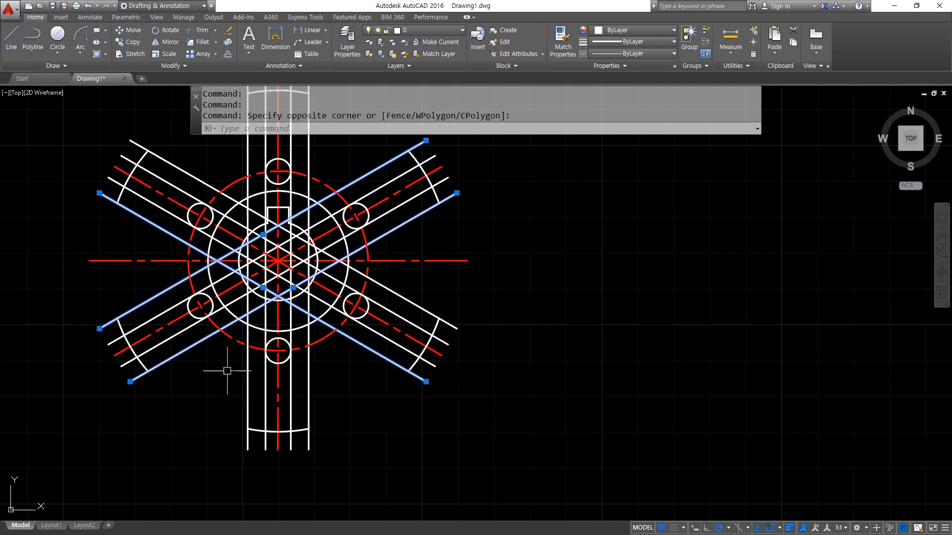
{"action": "left_click", "coordinate": [244, 381]}
{"action": "left_click", "coordinate": [308, 400]}
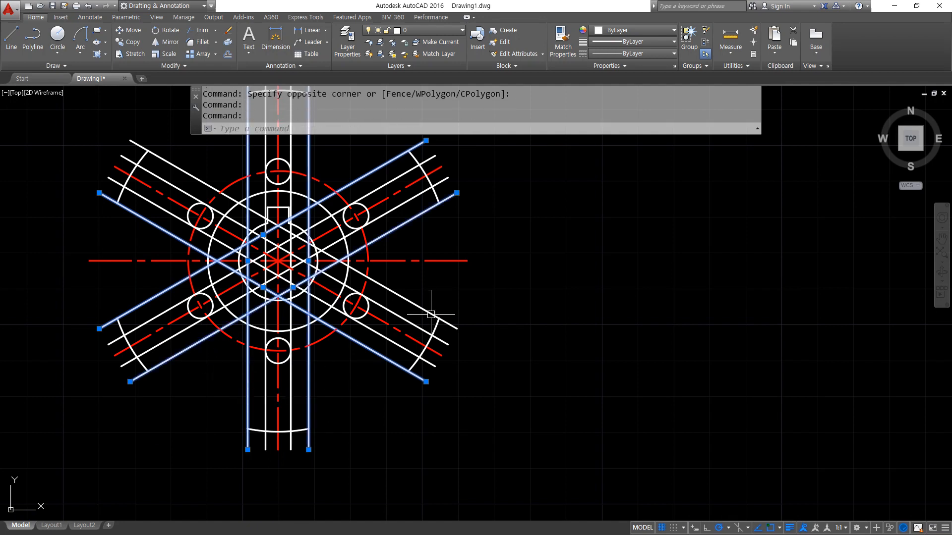
{"action": "left_click", "coordinate": [430, 313]}
{"action": "type", "text": "e"}
{"action": "key", "text": "Return"}
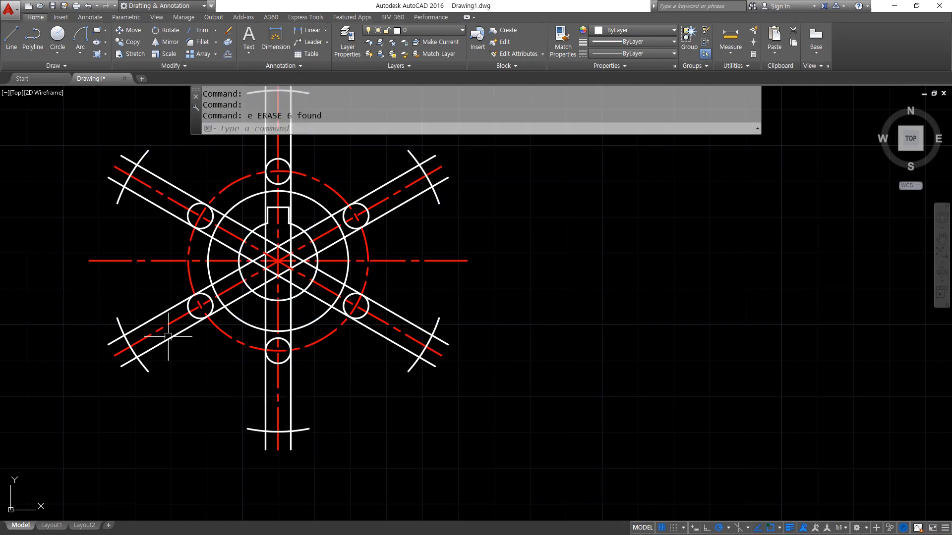
- Using the six small circles as cutting edges, trim the inner portions of the white parallel lines between opposite circles
{"action": "scroll", "coordinate": [175, 304], "scroll_direction": "up", "scroll_amount": 2}
{"action": "middle_click_drag", "start_coordinate": [222, 326], "coordinate": [137, 422]}
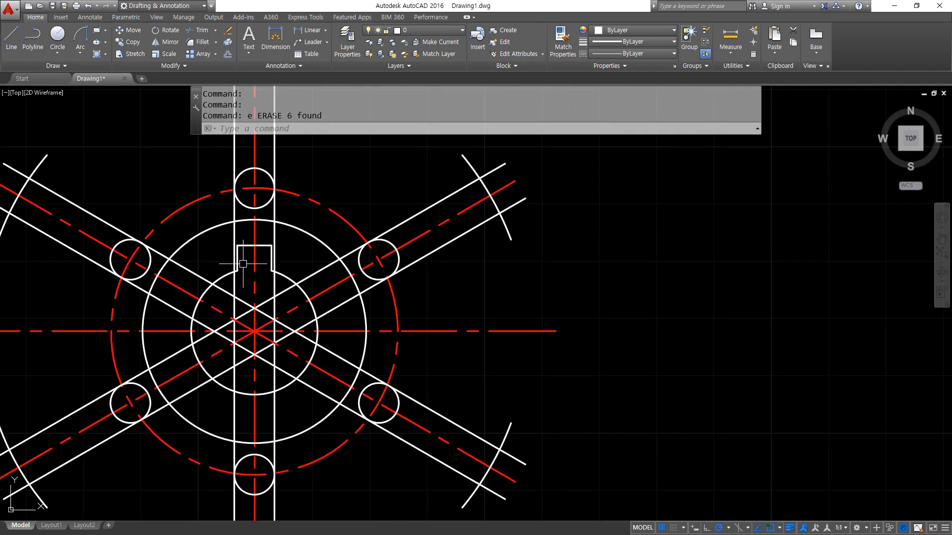
{"action": "type", "text": "tr"}
{"action": "key", "text": "Return"}
{"action": "left_click", "coordinate": [267, 209]}
{"action": "left_click", "coordinate": [359, 270]}
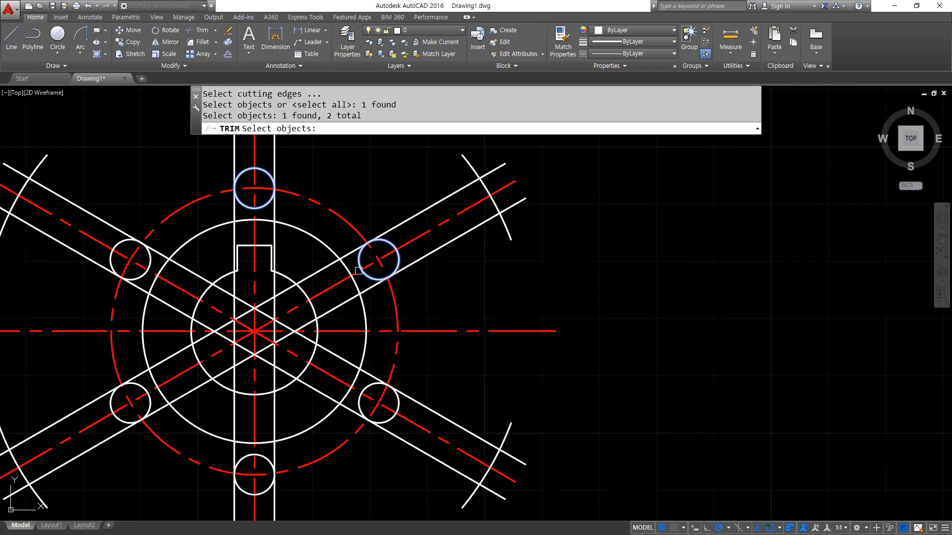
{"action": "left_click", "coordinate": [362, 390]}
{"action": "left_click", "coordinate": [266, 456]}
{"action": "left_click", "coordinate": [147, 409]}
{"action": "left_click", "coordinate": [140, 276]}
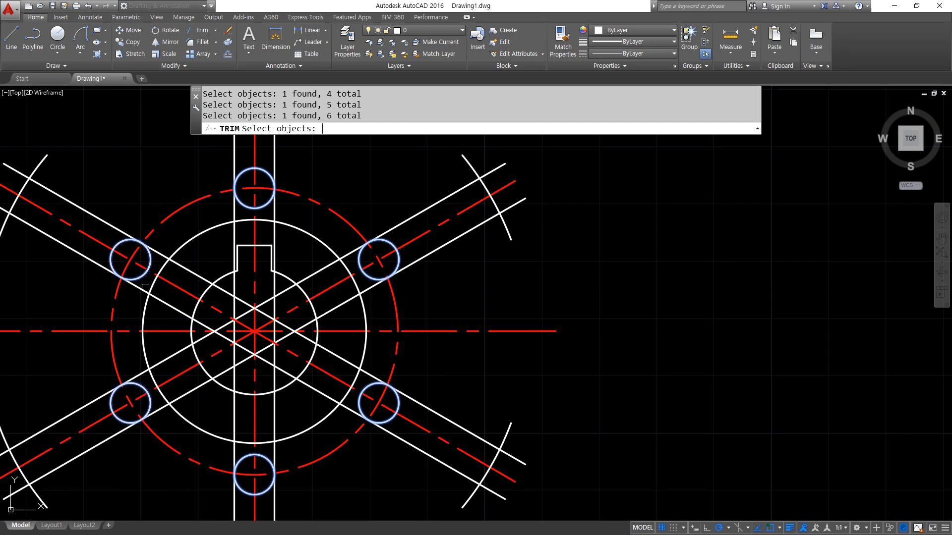
{"action": "key", "text": "Return"}
{"action": "left_click", "coordinate": [160, 300]}
{"action": "left_click", "coordinate": [185, 267]}
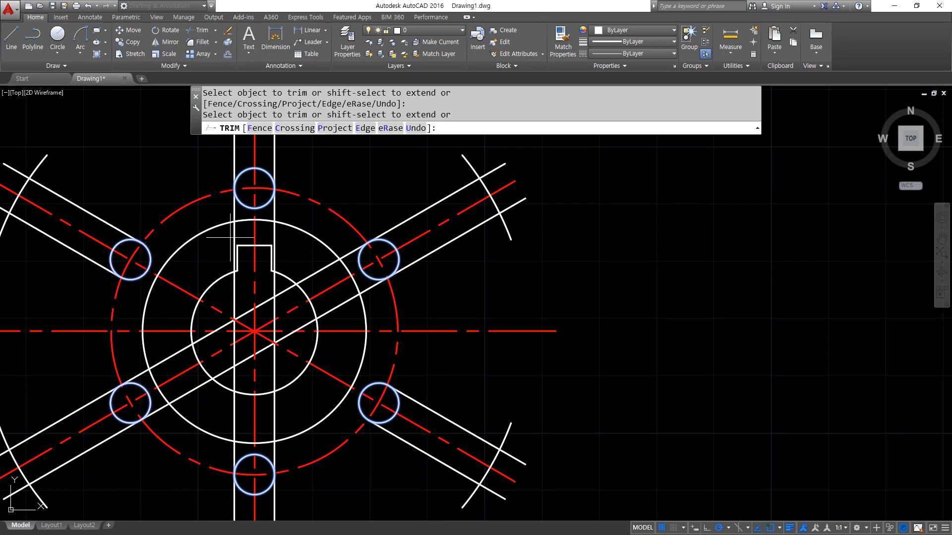
{"action": "left_click", "coordinate": [235, 234]}
{"action": "left_click", "coordinate": [274, 233]}
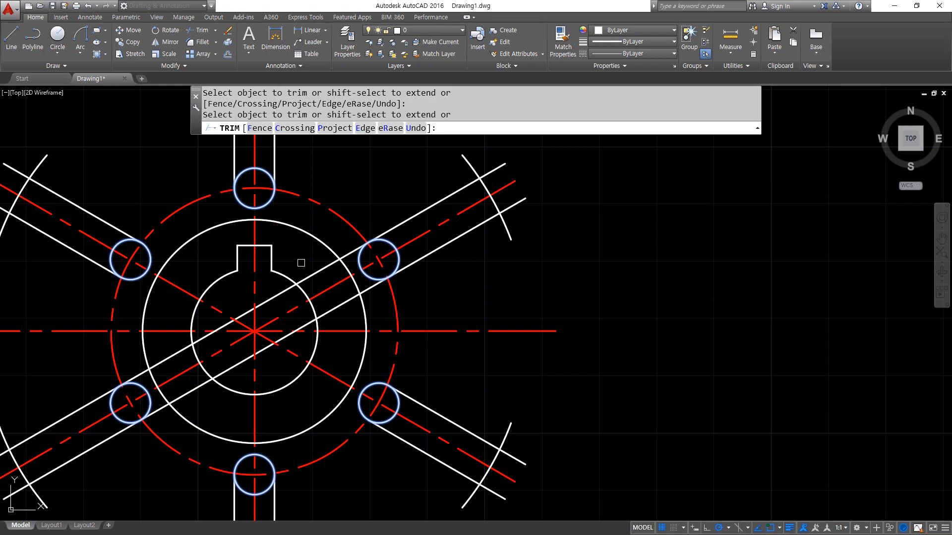
{"action": "left_click", "coordinate": [319, 276]}
{"action": "left_click", "coordinate": [335, 309]}
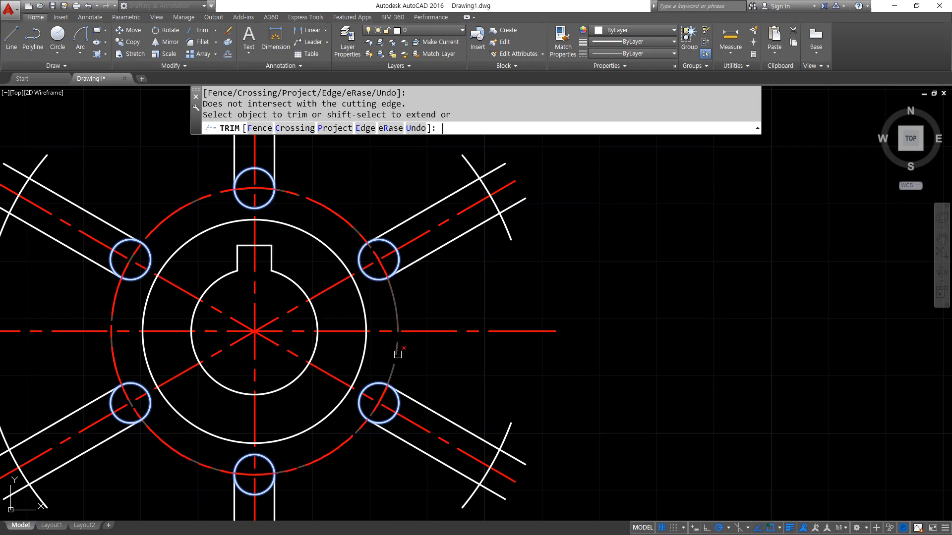
{"action": "key", "text": "Return"}
- Trim the upper-right slot's protruding line ends, the rim arc across its mouth, and the outer half of its end circle, using fence selections
{"action": "scroll", "coordinate": [491, 218], "scroll_direction": "up", "scroll_amount": 2}
{"action": "type", "text": "t"}
{"action": "key", "text": "Return"}
{"action": "key", "text": "Return"}
{"action": "type", "text": "f"}
{"action": "key", "text": "Return"}
{"action": "left_click", "coordinate": [433, 224]}
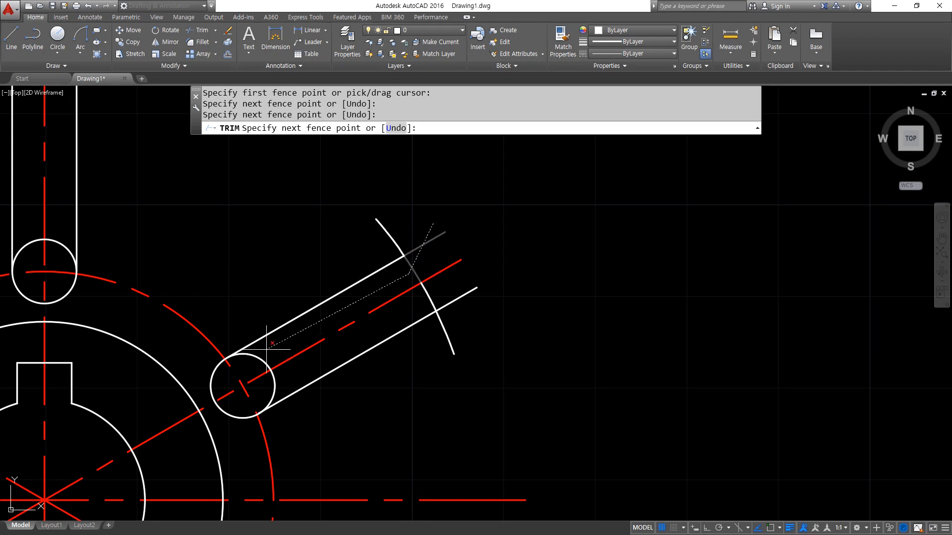
{"action": "left_click", "coordinate": [252, 366]}
{"action": "key", "text": "Return"}
{"action": "type", "text": "f"}
{"action": "key", "text": "Return"}
{"action": "left_click", "coordinate": [262, 390]}
{"action": "left_click", "coordinate": [436, 292]}
{"action": "key", "text": "Return"}
- Trim the top vertical slot open at the rim, removing the overhanging line ends, the arc across it, and the outer half of its circle
{"action": "type", "text": "f"}
{"action": "key", "text": "Return"}
{"action": "left_click", "coordinate": [291, 410]}
{"action": "left_click", "coordinate": [293, 204]}
{"action": "left_click", "coordinate": [340, 180]}
{"action": "key", "text": "Return"}
{"action": "type", "text": "f"}
{"action": "key", "text": "Return"}
{"action": "left_click", "coordinate": [210, 175]}
{"action": "left_click", "coordinate": [250, 202]}
{"action": "left_click", "coordinate": [260, 268]}
{"action": "key", "text": "Return"}
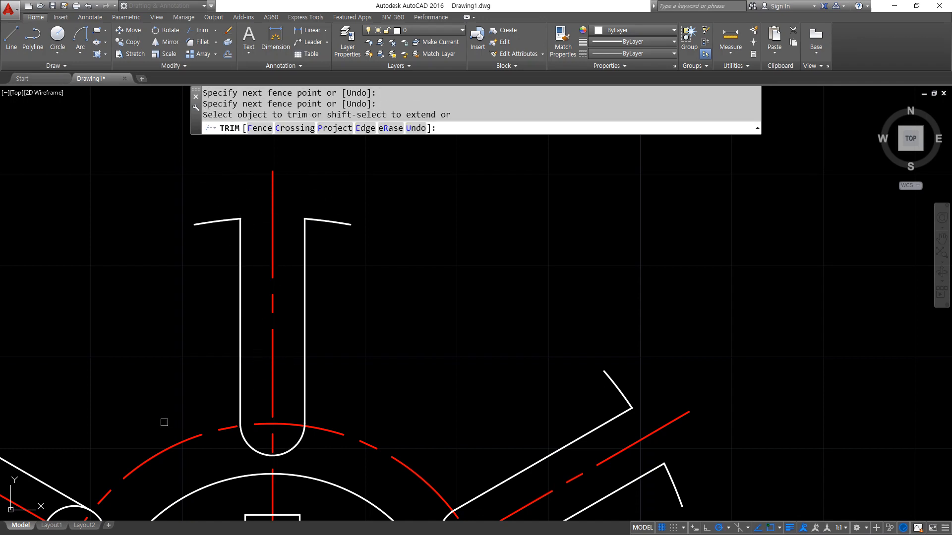
- Fence-trim both sides of the upper-left slot, removing the line overhangs, the rim arc inside it, and the outer half of its circle
{"action": "middle_click_drag", "start_coordinate": [164, 424], "coordinate": [520, 304]}
{"action": "type", "text": "f"}
{"action": "key", "text": "Return"}
{"action": "left_click", "coordinate": [428, 394]}
{"action": "left_click", "coordinate": [234, 287]}
{"action": "left_click", "coordinate": [247, 236]}
{"action": "key", "text": "Return"}
{"action": "type", "text": "f"}
{"action": "key", "text": "Return"}
{"action": "left_click", "coordinate": [197, 353]}
{"action": "left_click", "coordinate": [235, 321]}
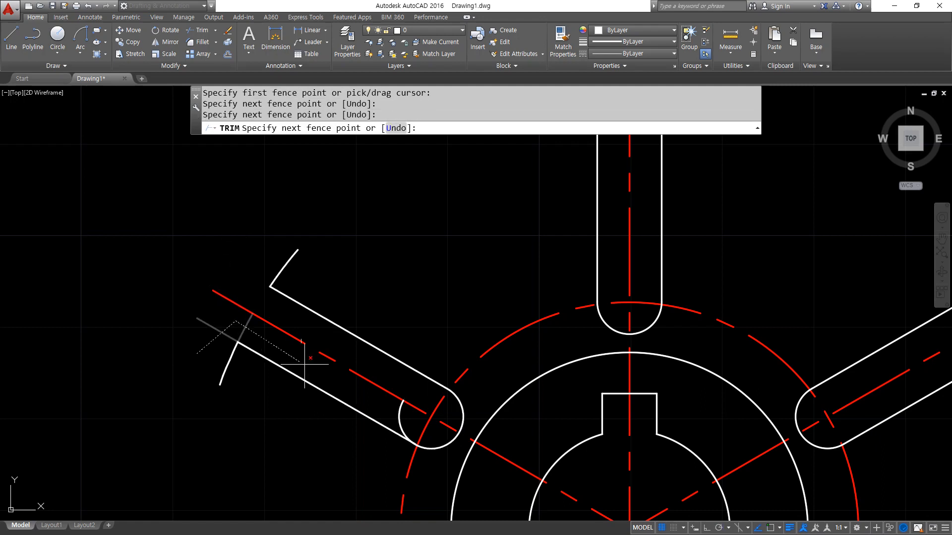
{"action": "left_click", "coordinate": [407, 417]}
{"action": "key", "text": "Return"}
- Fence-trim the lower-left slot's line overhangs, the rim arc across its opening, and the outer half of its end circle
{"action": "scroll", "coordinate": [347, 461], "scroll_direction": "down", "scroll_amount": 3}
{"action": "middle_click_drag", "start_coordinate": [347, 460], "coordinate": [240, 346]}
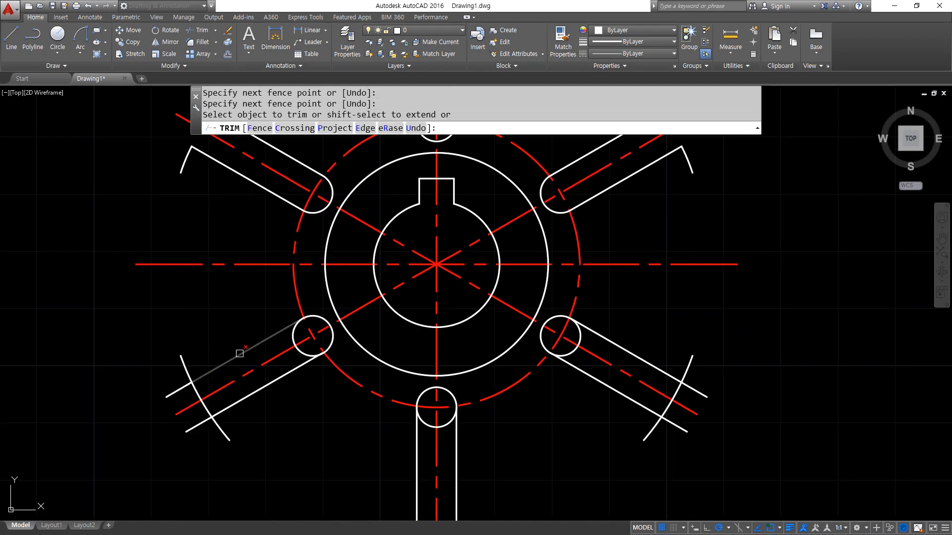
{"action": "scroll", "coordinate": [163, 400], "scroll_direction": "up", "scroll_amount": 4}
{"action": "type", "text": "f"}
{"action": "key", "text": "Return"}
{"action": "left_click", "coordinate": [111, 406]}
{"action": "left_click", "coordinate": [149, 421]}
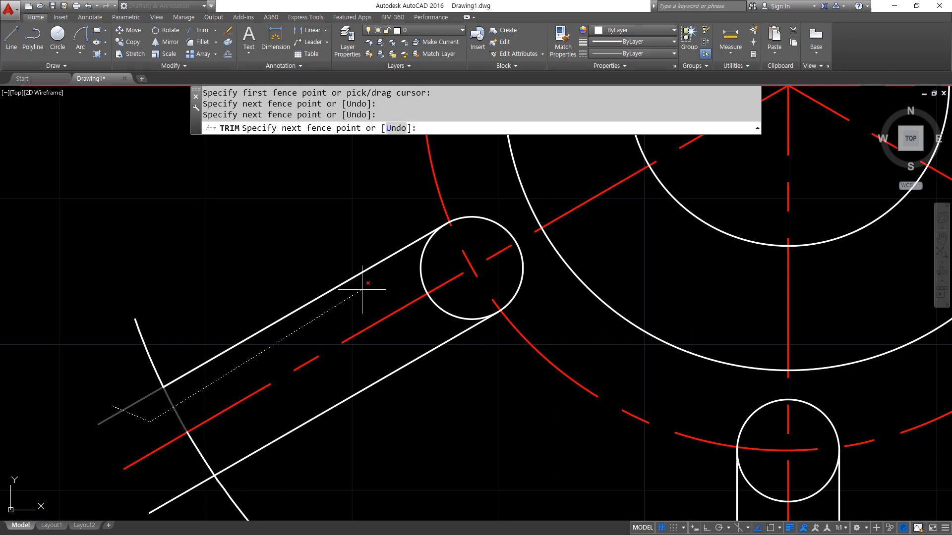
{"action": "key", "text": "Return"}
{"action": "type", "text": "f"}
{"action": "key", "text": "Return"}
{"action": "left_click", "coordinate": [461, 305]}
{"action": "middle_click_drag", "start_coordinate": [295, 384], "coordinate": [354, 250]}
{"action": "left_click", "coordinate": [247, 335]}
{"action": "left_click", "coordinate": [240, 382]}
{"action": "key", "text": "Return"}
- Trim the bottom vertical slot's overhanging lines, the arc between its sides, and the outer half of its circle with fences
{"action": "scroll", "coordinate": [486, 391], "scroll_direction": "down", "scroll_amount": 2}
{"action": "middle_click_drag", "start_coordinate": [501, 382], "coordinate": [226, 239]}
{"action": "type", "text": "f"}
{"action": "key", "text": "Return"}
{"action": "left_click", "coordinate": [426, 214]}
{"action": "left_click", "coordinate": [416, 428]}
{"action": "left_click", "coordinate": [391, 429]}
{"action": "key", "text": "Return"}
{"action": "type", "text": "f"}
{"action": "key", "text": "Return"}
{"action": "left_click", "coordinate": [456, 215]}
{"action": "left_click", "coordinate": [445, 423]}
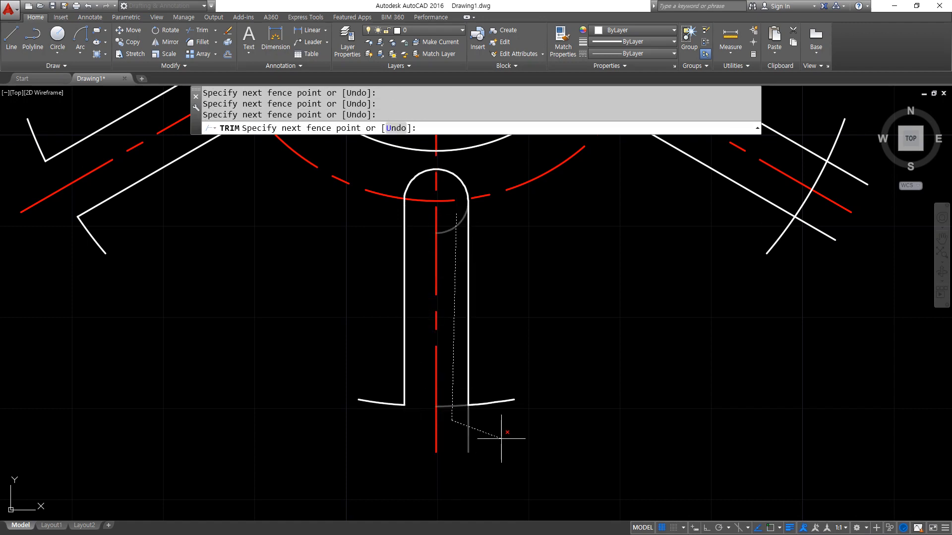
{"action": "key", "text": "Return"}
- Trim the lower-right slot's line overhangs, inner rim arc and outer half of its circle with fences, and finish the Trim command
{"action": "middle_click_drag", "start_coordinate": [641, 174], "coordinate": [322, 315]}
{"action": "type", "text": "f"}
{"action": "key", "text": "Return"}
{"action": "left_click", "coordinate": [321, 260]}
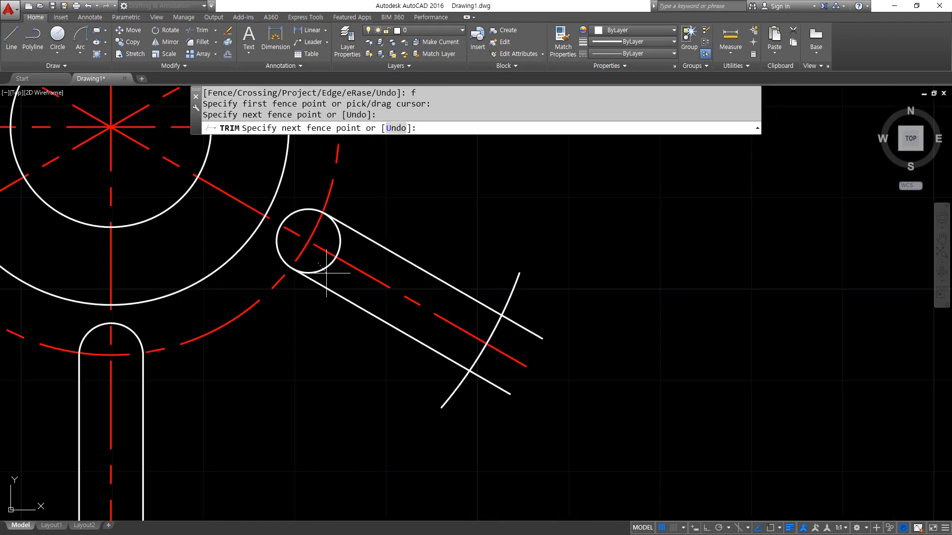
{"action": "left_click", "coordinate": [492, 365]}
{"action": "left_click", "coordinate": [489, 410]}
{"action": "key", "text": "Return"}
{"action": "type", "text": "f"}
{"action": "key", "text": "Return"}
{"action": "left_click", "coordinate": [498, 331]}
{"action": "left_click", "coordinate": [552, 315]}
{"action": "key", "text": "Return"}
{"action": "scroll", "coordinate": [452, 339], "scroll_direction": "down", "scroll_amount": 2}
{"action": "scroll", "coordinate": [452, 340], "scroll_direction": "down", "scroll_amount": 2}
{"action": "left_click", "coordinate": [404, 327]}
{"action": "middle_click_drag", "start_coordinate": [404, 327], "coordinate": [386, 388]}
{"action": "key", "text": "Return"}
{"action": "left_click_drag", "start_coordinate": [456, 268], "coordinate": [465, 268]}
{"action": "left_click_drag", "start_coordinate": [464, 372], "coordinate": [463, 370]}
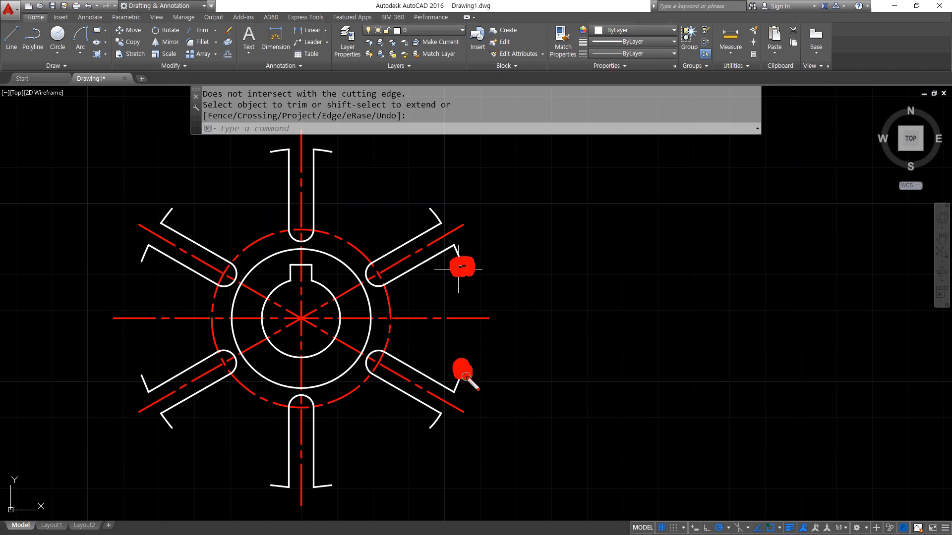
{"action": "mouse_move", "coordinate": [465, 270]}
{"action": "left_mouse_down"}
{"action": "mouse_move", "coordinate": [434, 324]}
{"action": "mouse_move", "coordinate": [462, 364]}
{"action": "left_mouse_up"}
{"action": "mouse_move", "coordinate": [440, 325]}
{"action": "left_mouse_down"}
{"action": "mouse_move", "coordinate": [545, 298]}
{"action": "mouse_move", "coordinate": [575, 303]}
{"action": "mouse_move", "coordinate": [608, 289]}
{"action": "left_mouse_up"}
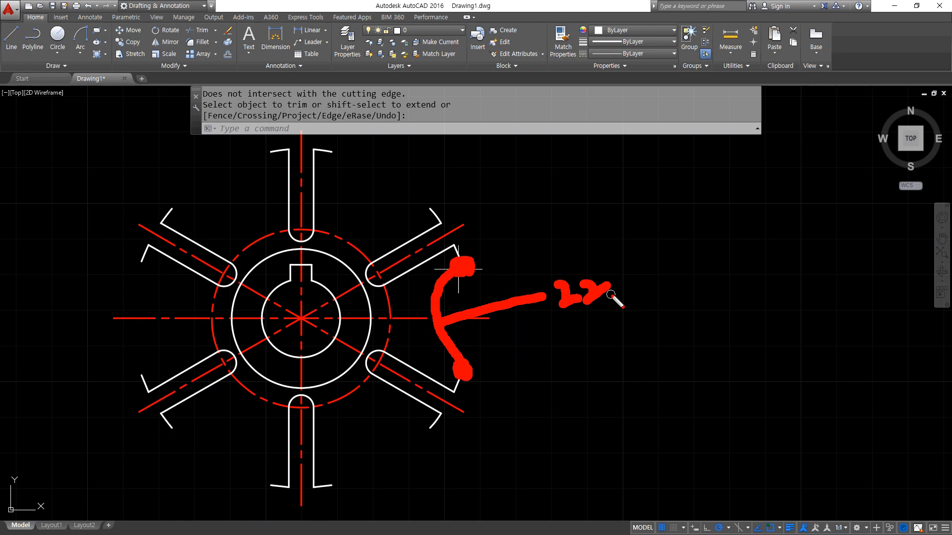
{"action": "key", "text": "Escape"}
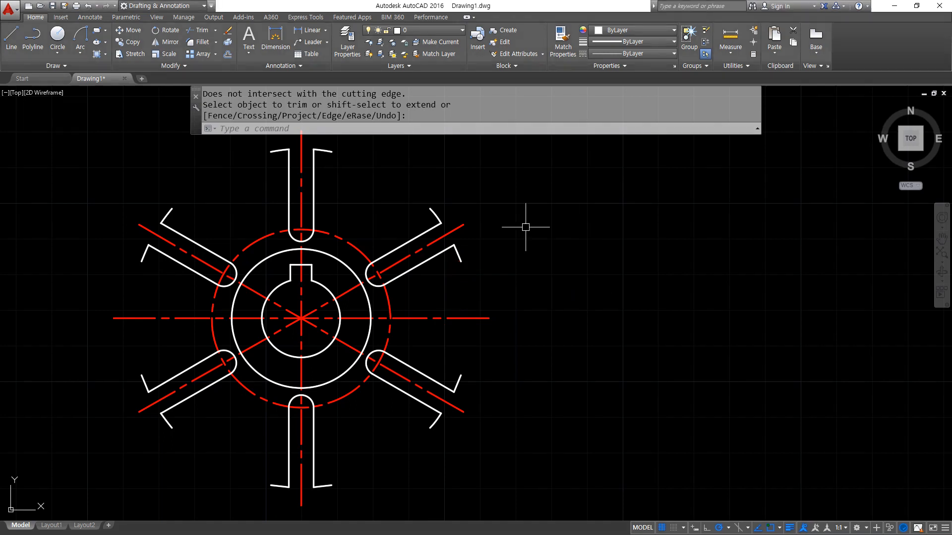
{"action": "scroll", "coordinate": [401, 307], "scroll_direction": "up", "scroll_amount": 2}
{"action": "scroll", "coordinate": [553, 307], "scroll_direction": "up", "scroll_amount": 2}
{"action": "middle_click_drag", "start_coordinate": [469, 290], "coordinate": [410, 277]}
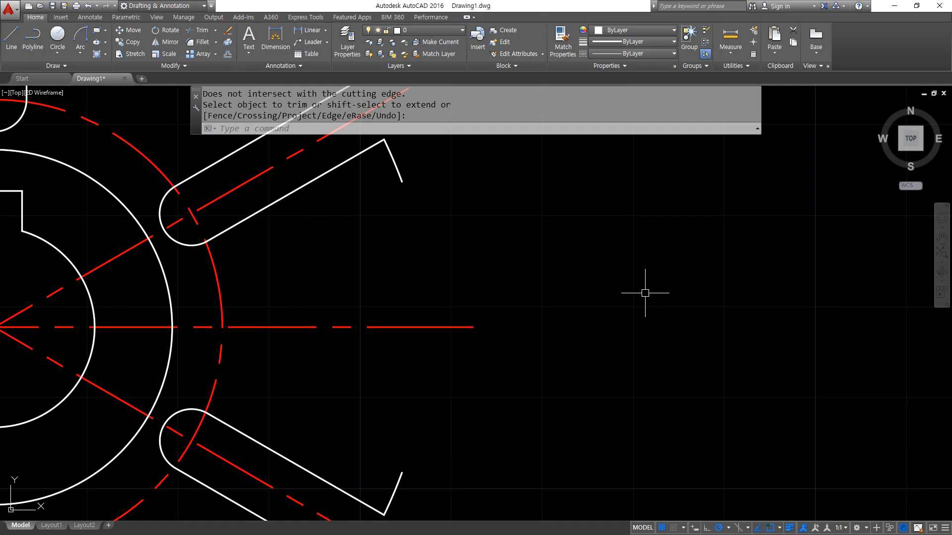
{"action": "mouse_move", "coordinate": [402, 184]}
{"action": "left_mouse_down"}
{"action": "mouse_move", "coordinate": [374, 262]}
{"action": "mouse_move", "coordinate": [393, 416]}
{"action": "mouse_move", "coordinate": [415, 465]}
{"action": "left_mouse_up"}
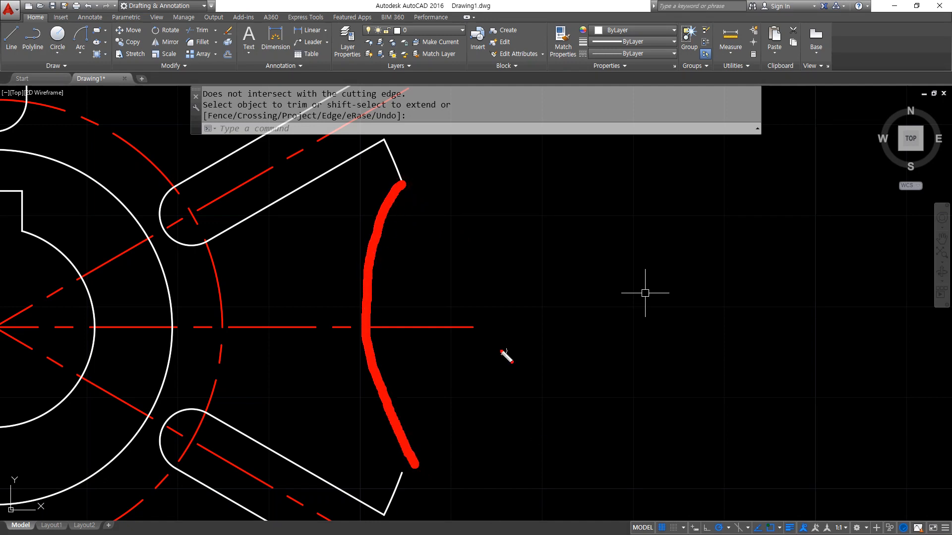
{"action": "mouse_move", "coordinate": [660, 313]}
{"action": "left_mouse_down"}
{"action": "mouse_move", "coordinate": [641, 348]}
{"action": "mouse_move", "coordinate": [683, 366]}
{"action": "left_mouse_up"}
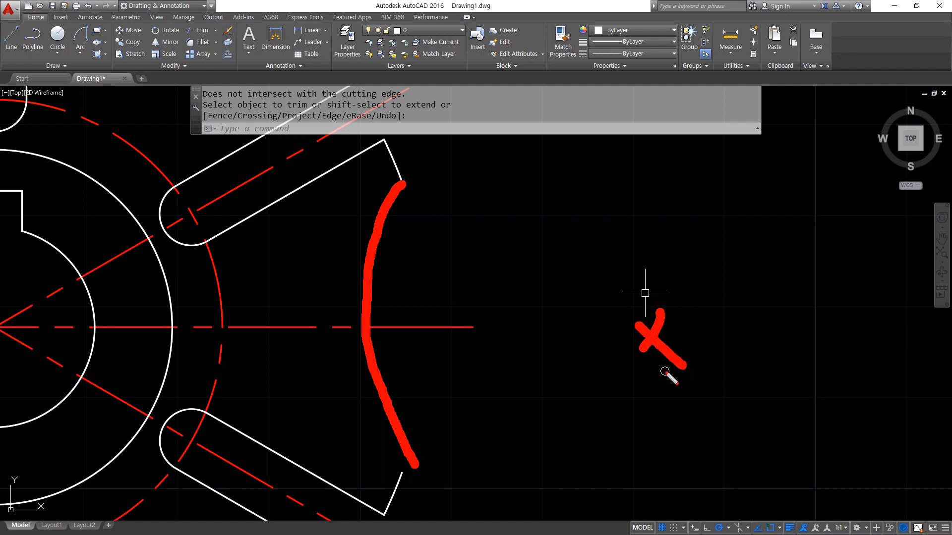
{"action": "mouse_move", "coordinate": [402, 180]}
{"action": "left_mouse_down"}
{"action": "mouse_move", "coordinate": [394, 186]}
{"action": "mouse_move", "coordinate": [469, 218]}
{"action": "mouse_move", "coordinate": [636, 320]}
{"action": "left_mouse_up"}
{"action": "mouse_move", "coordinate": [517, 168]}
{"action": "left_mouse_down"}
{"action": "mouse_move", "coordinate": [519, 200]}
{"action": "mouse_move", "coordinate": [601, 208]}
{"action": "left_mouse_up"}
{"action": "left_click_drag", "start_coordinate": [644, 330], "coordinate": [411, 466]}
{"action": "mouse_move", "coordinate": [534, 445]}
{"action": "left_mouse_down"}
{"action": "mouse_move", "coordinate": [556, 461]}
{"action": "mouse_move", "coordinate": [596, 456]}
{"action": "left_mouse_up"}
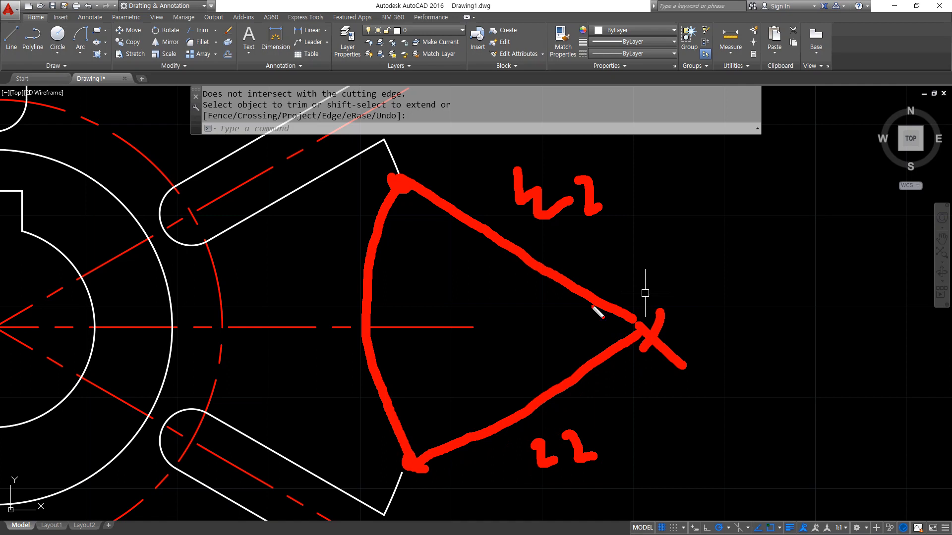
{"action": "key", "text": "e"}
{"action": "mouse_move", "coordinate": [404, 181]}
{"action": "left_mouse_down"}
{"action": "mouse_move", "coordinate": [390, 189]}
{"action": "mouse_move", "coordinate": [406, 185]}
{"action": "left_mouse_up"}
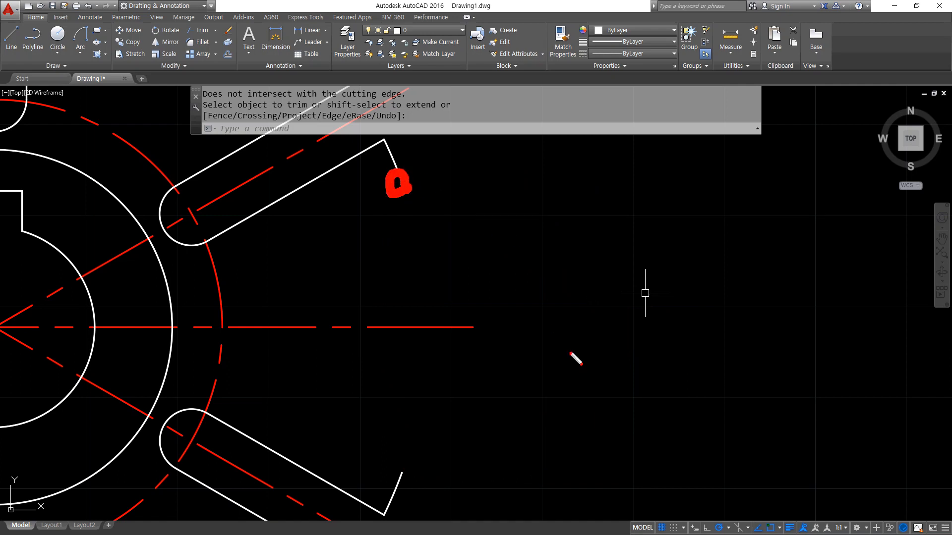
{"action": "left_click", "coordinate": [549, 398]}
{"action": "mouse_move", "coordinate": [547, 411]}
{"action": "left_mouse_down"}
{"action": "mouse_move", "coordinate": [575, 382]}
{"action": "mouse_move", "coordinate": [628, 257]}
{"action": "left_mouse_up"}
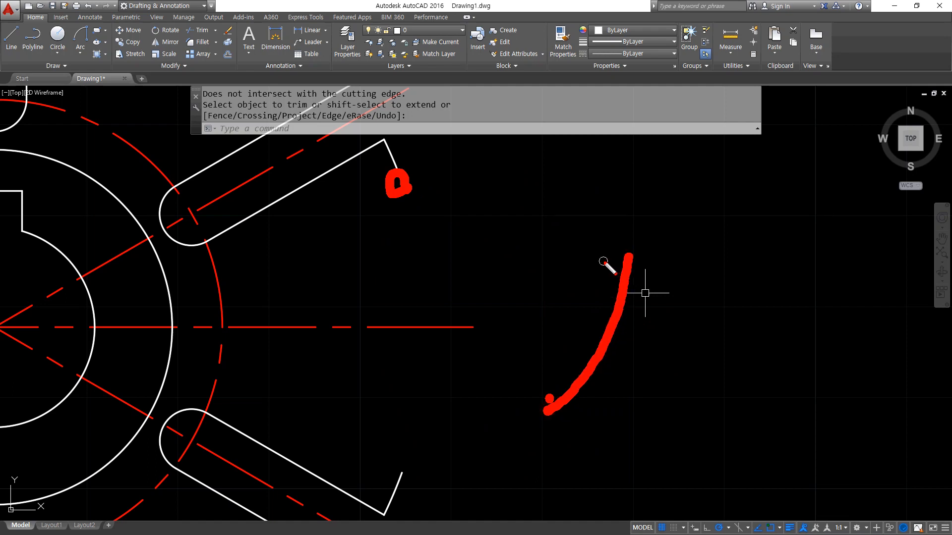
{"action": "mouse_move", "coordinate": [424, 187]}
{"action": "left_mouse_down"}
{"action": "mouse_move", "coordinate": [619, 251]}
{"action": "mouse_move", "coordinate": [608, 260]}
{"action": "left_mouse_up"}
{"action": "left_click_drag", "start_coordinate": [409, 227], "coordinate": [543, 391]}
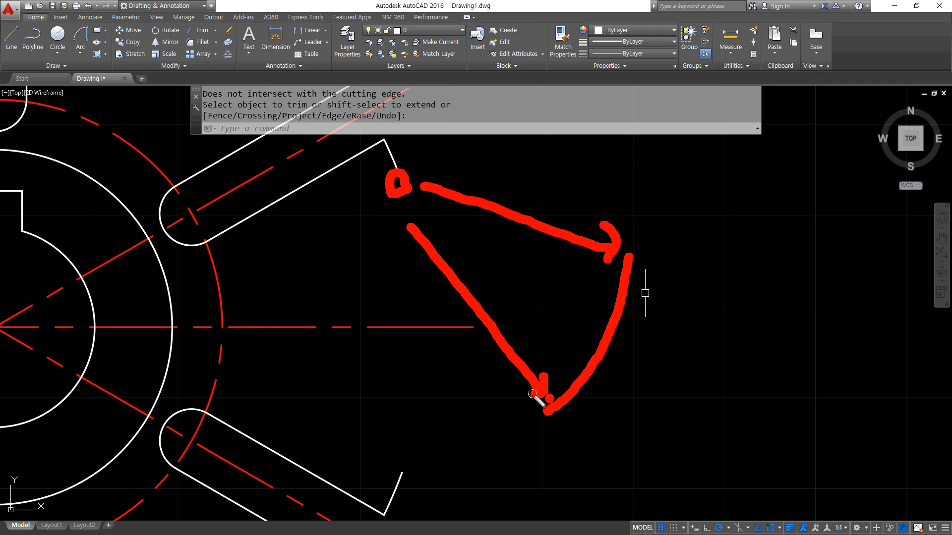
{"action": "left_click_drag", "start_coordinate": [396, 472], "coordinate": [401, 477]}
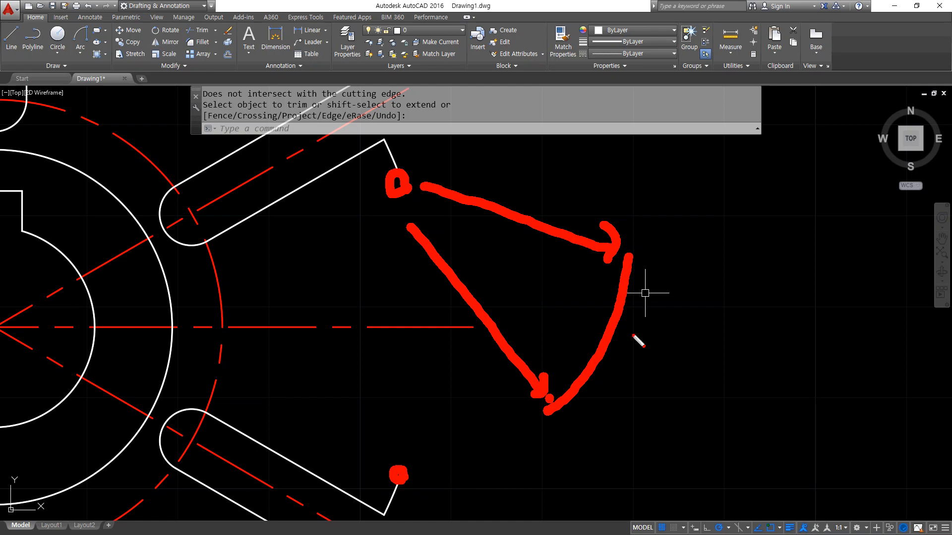
{"action": "mouse_move", "coordinate": [559, 302]}
{"action": "left_mouse_down"}
{"action": "mouse_move", "coordinate": [614, 340]}
{"action": "mouse_move", "coordinate": [643, 407]}
{"action": "left_mouse_up"}
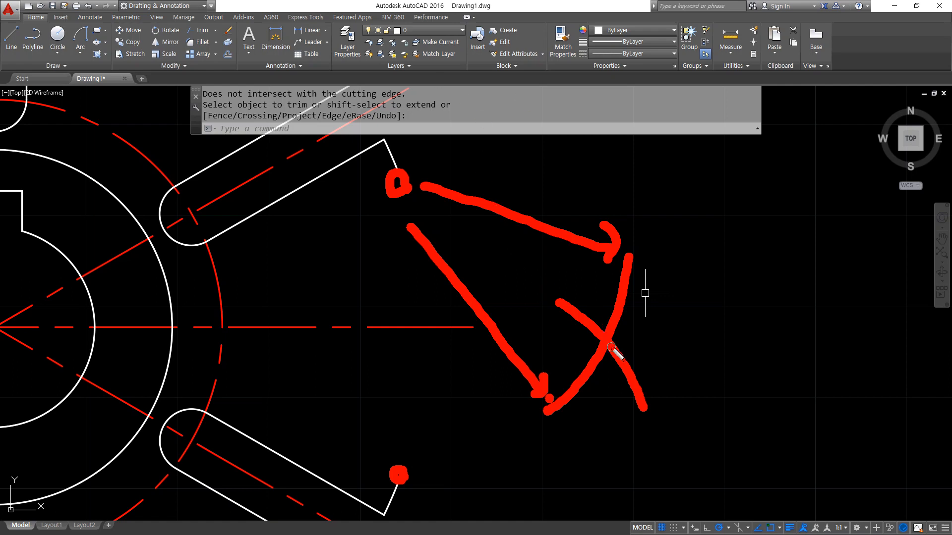
{"action": "mouse_move", "coordinate": [606, 334]}
{"action": "left_mouse_down"}
{"action": "mouse_move", "coordinate": [421, 191]}
{"action": "mouse_move", "coordinate": [498, 373]}
{"action": "mouse_move", "coordinate": [395, 435]}
{"action": "mouse_move", "coordinate": [417, 455]}
{"action": "left_mouse_up"}
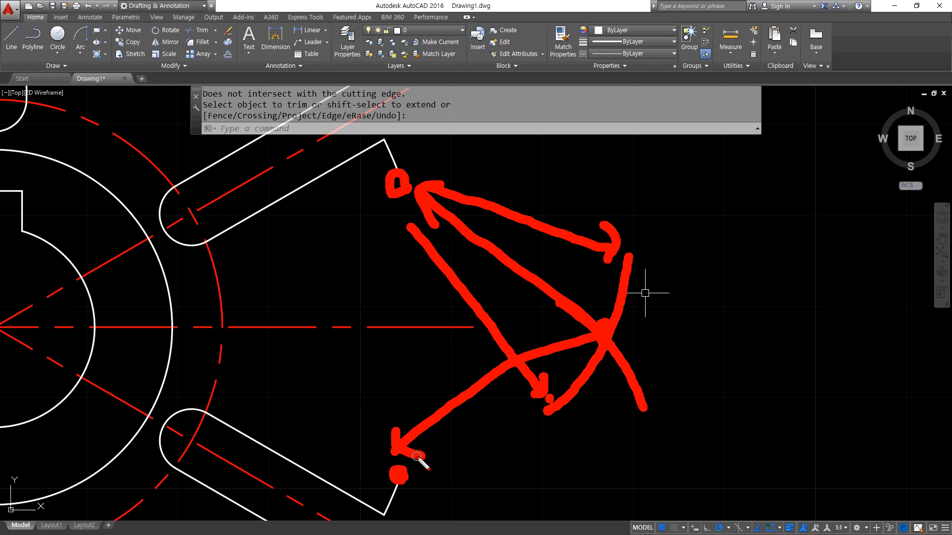
{"action": "key", "text": "Escape"}
- Draw two construction circles of radius 22 centred on the facing free ends of the upper-right and lower-right rim arcs
{"action": "type", "text": "c"}
{"action": "key", "text": "Return"}
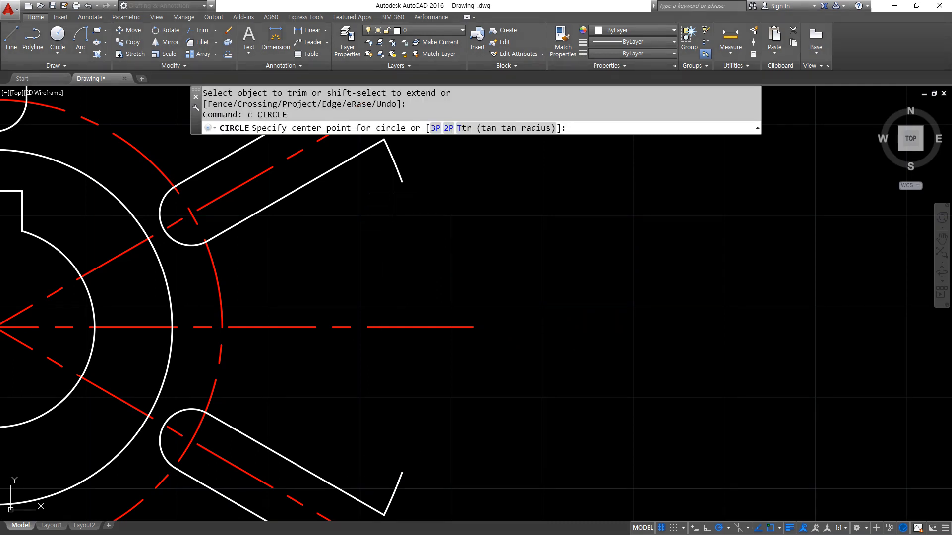
{"action": "left_click", "coordinate": [400, 181]}
{"action": "type", "text": "22"}
{"action": "key", "text": "Return"}
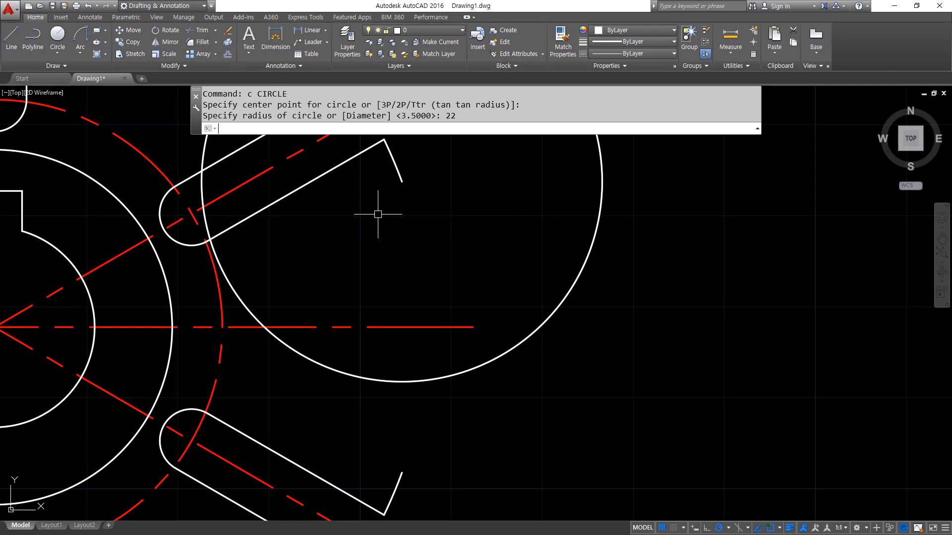
{"action": "key", "text": "Return"}
{"action": "left_click", "coordinate": [401, 472]}
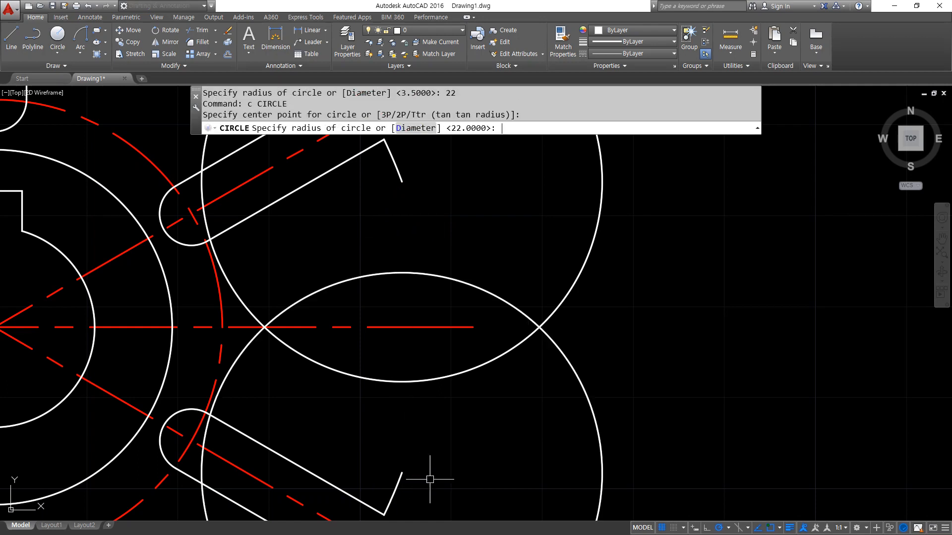
{"action": "key", "text": "Return"}
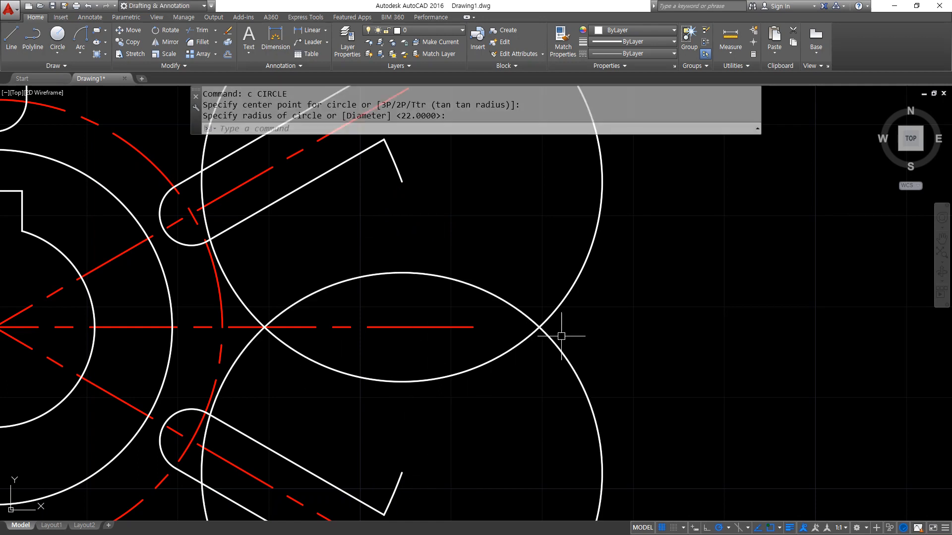
- Draw a radius 22 circle centred on the outer intersection of the two construction circles, and erase those two circles
{"action": "type", "text": "c"}
{"action": "key", "text": "Return"}
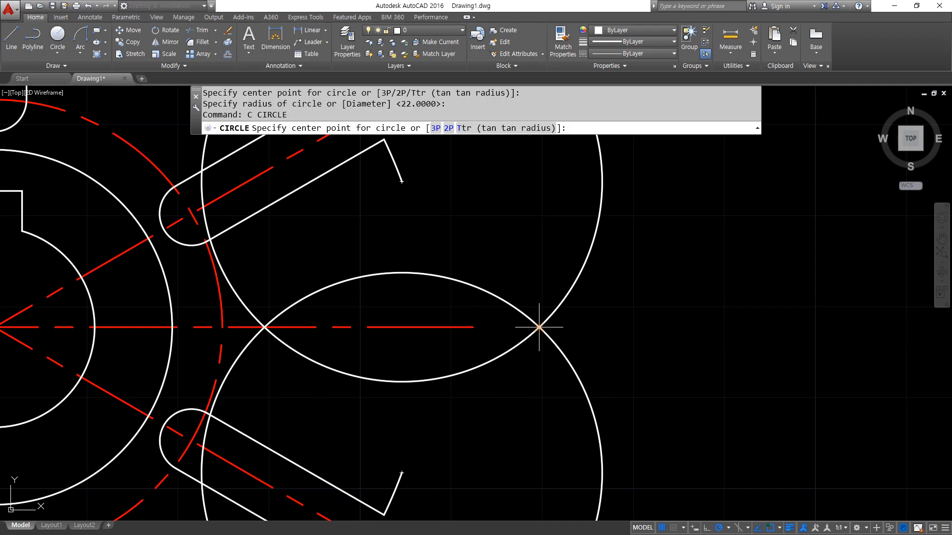
{"action": "left_click", "coordinate": [539, 328]}
{"action": "key", "text": "Return"}
{"action": "left_click", "coordinate": [562, 390]}
{"action": "left_click", "coordinate": [528, 290]}
{"action": "type", "text": "e"}
{"action": "key", "text": "Return"}
- Trim away the outer part of the remaining radius 22 circle, leaving a concave arc between the upper-right and lower-right rim arcs
{"action": "type", "text": "tr"}
{"action": "key", "text": "Return"}
{"action": "key", "text": "Return"}
{"action": "left_click", "coordinate": [737, 431]}
{"action": "left_click", "coordinate": [676, 395]}
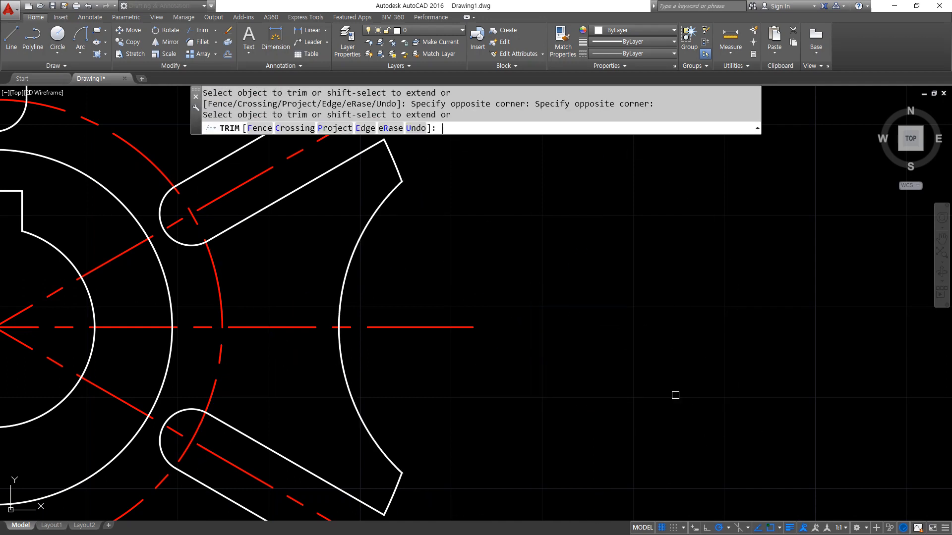
{"action": "key", "text": "Return"}
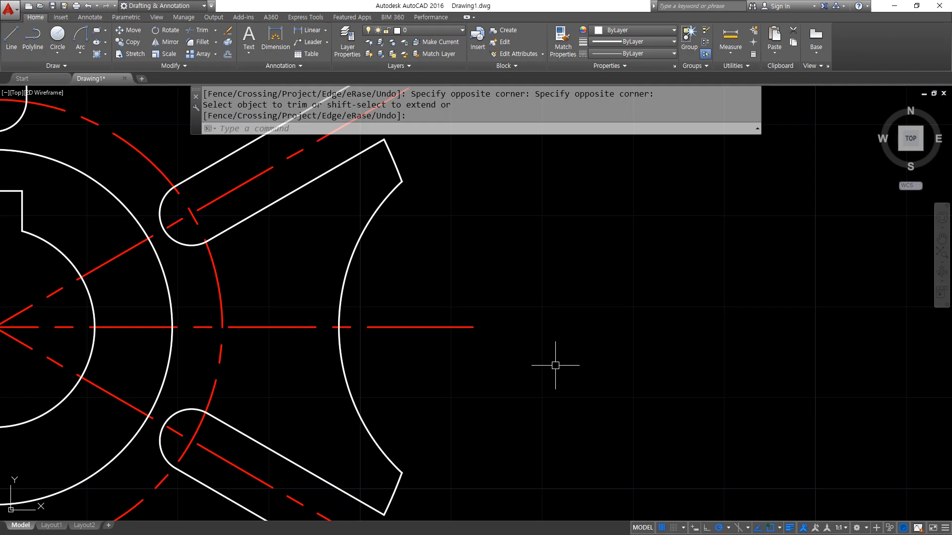
- Draw a Start, End, Radius arc of radius 22 from the lower-right slot's lower rim arc end to the bottom slot's right rim arc end
{"action": "scroll", "coordinate": [555, 365], "scroll_direction": "down", "scroll_amount": 2}
{"action": "mouse_move", "coordinate": [405, 412]}
{"action": "middle_mouse_down"}
{"action": "mouse_move", "coordinate": [406, 389]}
{"action": "mouse_move", "coordinate": [503, 219]}
{"action": "middle_mouse_up"}
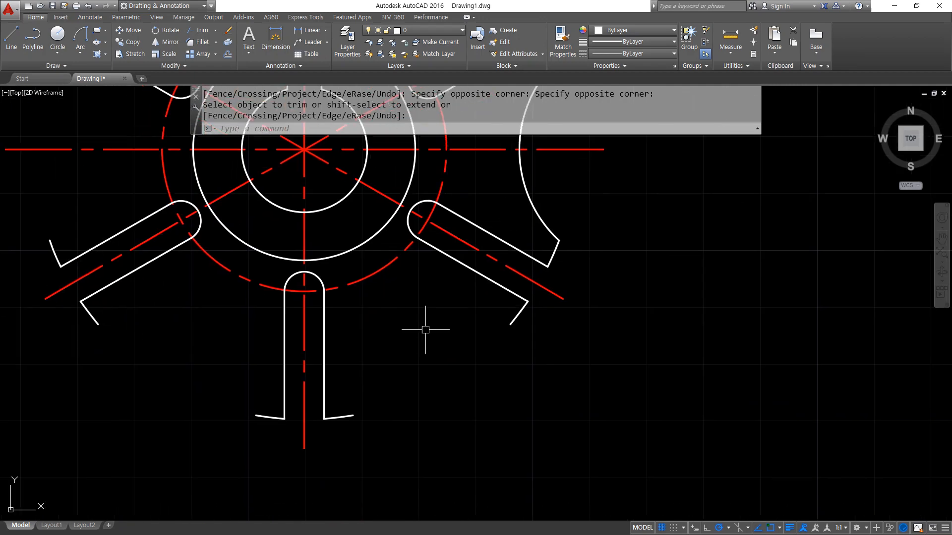
{"action": "left_click", "coordinate": [80, 51]}
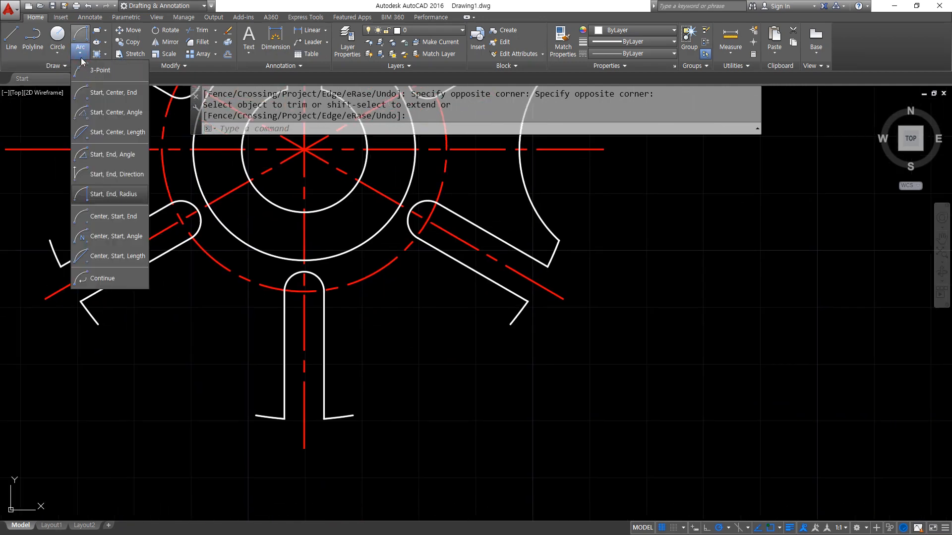
{"action": "left_click", "coordinate": [110, 198]}
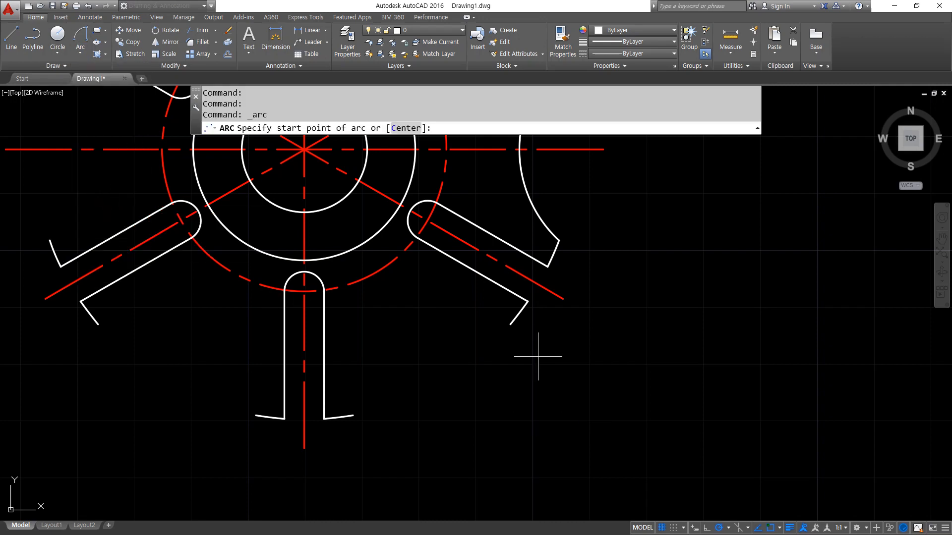
{"action": "mouse_move", "coordinate": [534, 315]}
{"action": "left_mouse_down"}
{"action": "mouse_move", "coordinate": [478, 264]}
{"action": "mouse_move", "coordinate": [353, 268]}
{"action": "mouse_move", "coordinate": [349, 312]}
{"action": "mouse_move", "coordinate": [379, 303]}
{"action": "left_mouse_up"}
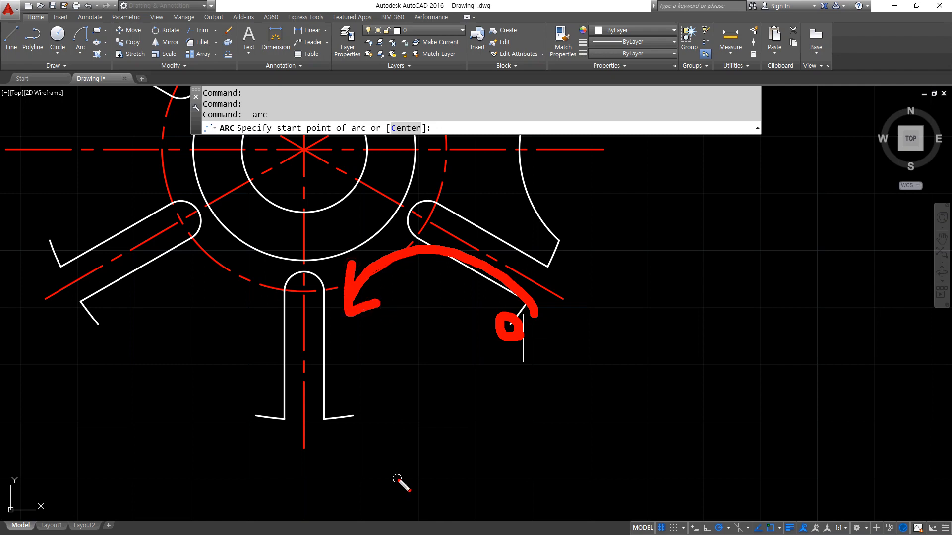
{"action": "left_click", "coordinate": [510, 324]}
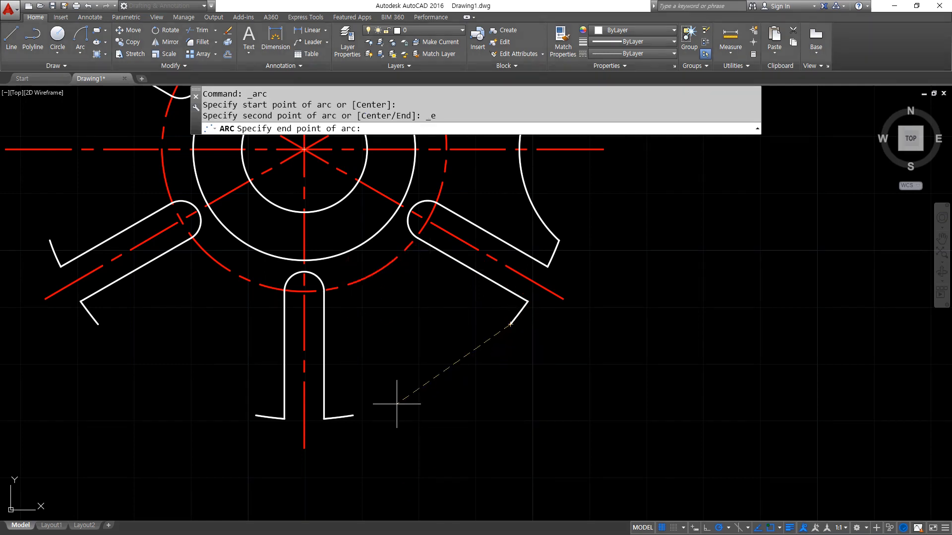
{"action": "left_click", "coordinate": [353, 415]}
{"action": "type", "text": "22"}
{"action": "key", "text": "Return"}
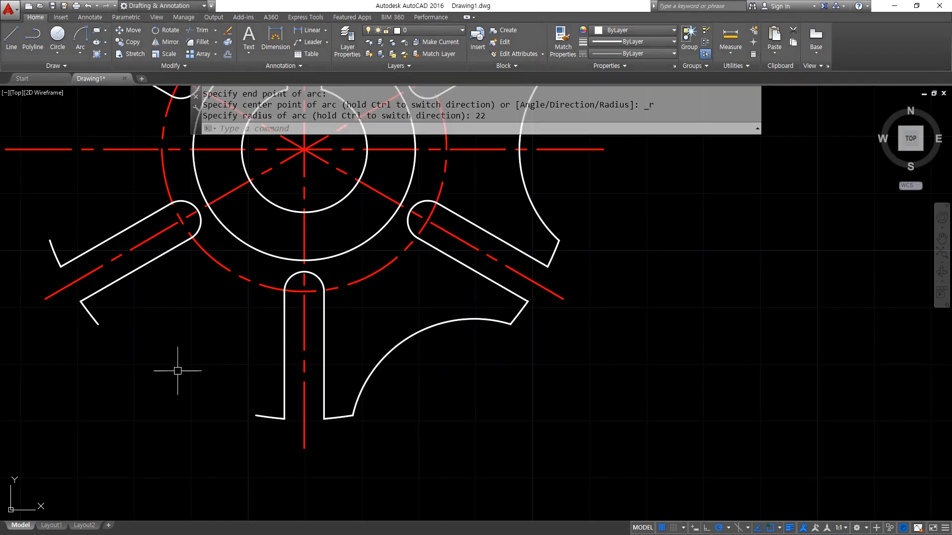
- Draw a Start, End, Radius arc of radius 22 from the bottom slot's left rim arc end to the lower-left slot's lower rim arc end
{"action": "middle_click_drag", "start_coordinate": [179, 370], "coordinate": [324, 419]}
{"action": "left_click", "coordinate": [86, 30]}
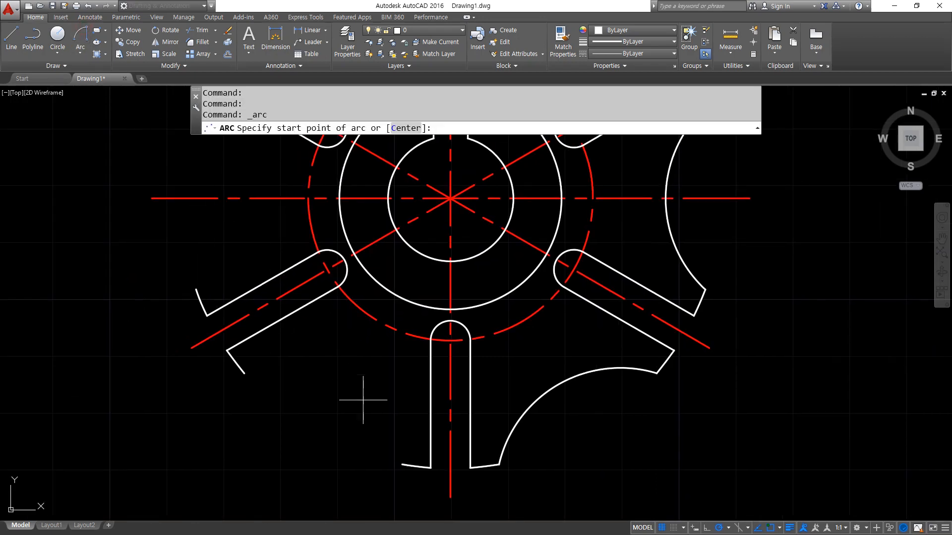
{"action": "left_click", "coordinate": [402, 465]}
{"action": "left_click", "coordinate": [245, 373]}
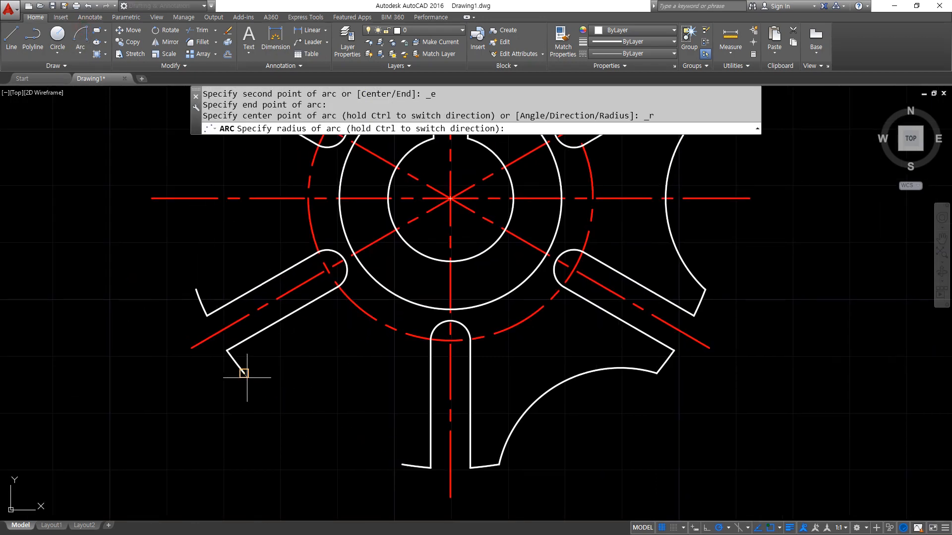
{"action": "type", "text": "22"}
{"action": "key", "text": "Return"}
- Draw a radius 22 arc from the lower-left slot's upper rim arc end to the upper-left slot's lower rim arc end
{"action": "middle_click_drag", "start_coordinate": [277, 322], "coordinate": [330, 435]}
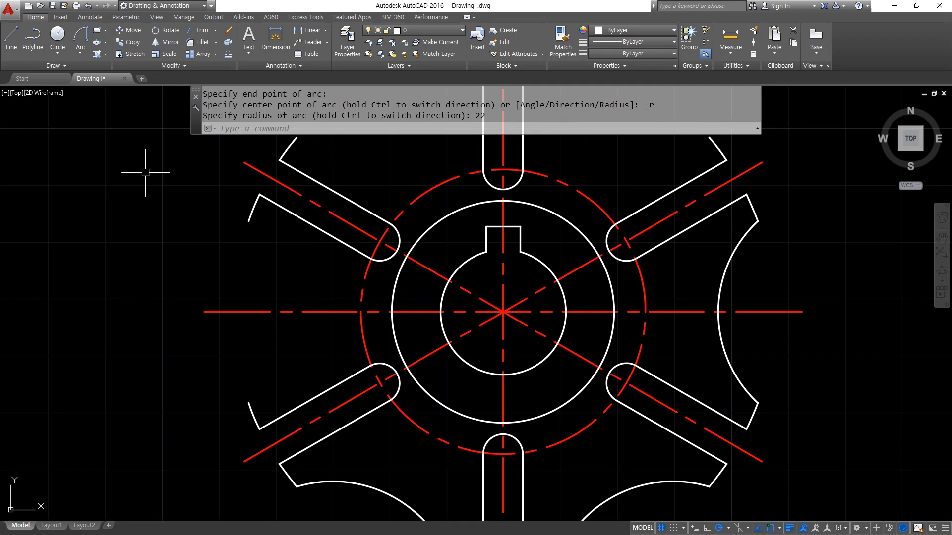
{"action": "left_click", "coordinate": [80, 34]}
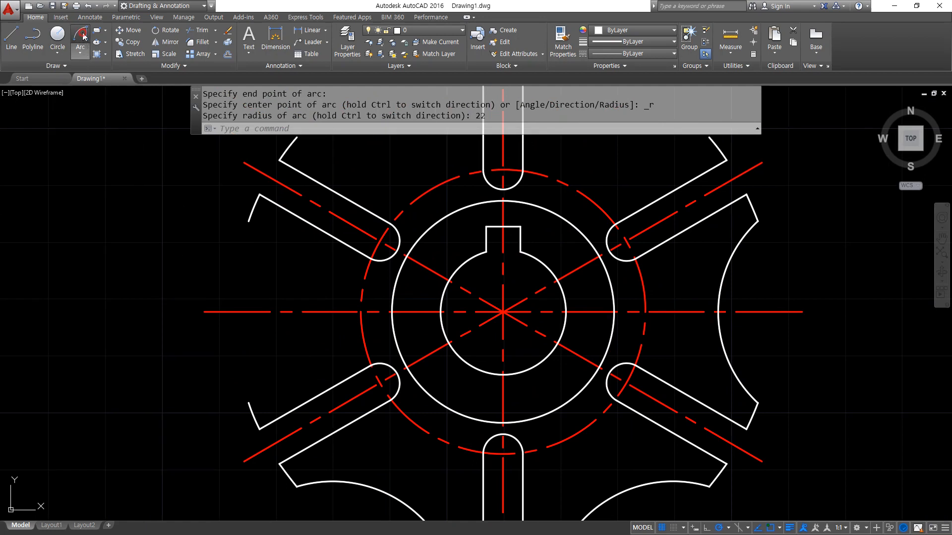
{"action": "left_click", "coordinate": [248, 399]}
{"action": "left_click", "coordinate": [249, 221]}
{"action": "type", "text": "22"}
{"action": "key", "text": "Return"}
- Draw a radius 22 arc from the upper-left slot's upper rim arc end to the top slot's left rim arc end
{"action": "mouse_move", "coordinate": [343, 156]}
{"action": "middle_mouse_down"}
{"action": "mouse_move", "coordinate": [304, 205]}
{"action": "mouse_move", "coordinate": [250, 237]}
{"action": "mouse_move", "coordinate": [221, 279]}
{"action": "middle_mouse_up"}
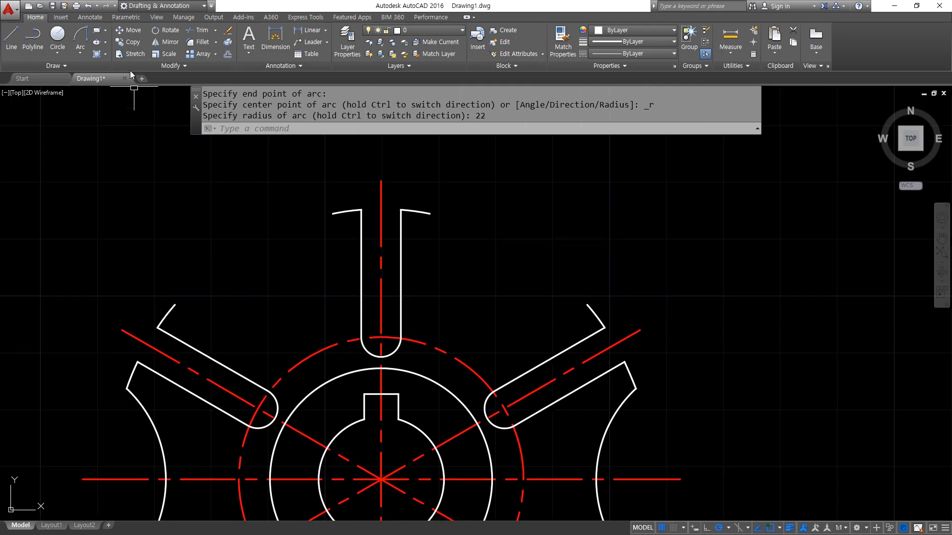
{"action": "left_click", "coordinate": [80, 34]}
{"action": "left_click", "coordinate": [174, 305]}
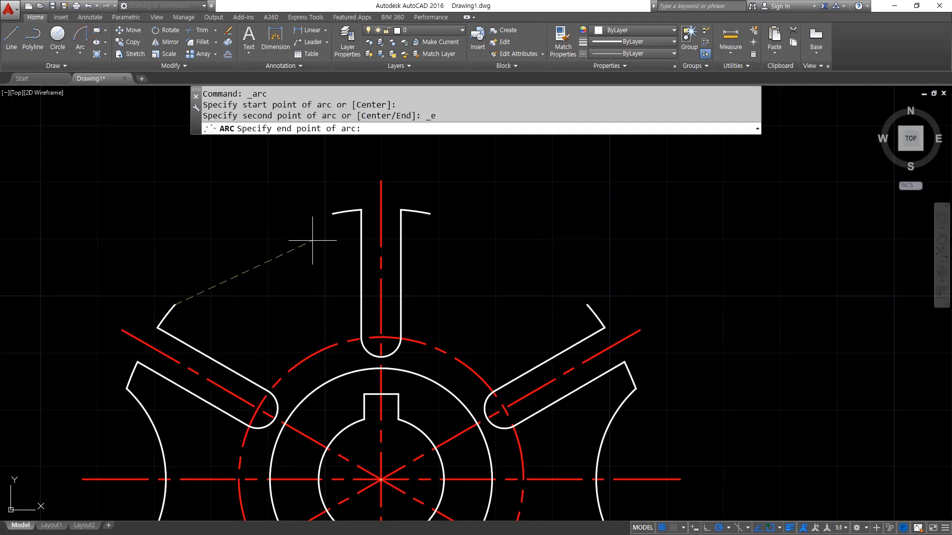
{"action": "left_click", "coordinate": [332, 213]}
{"action": "type", "text": "22"}
{"action": "key", "text": "Return"}
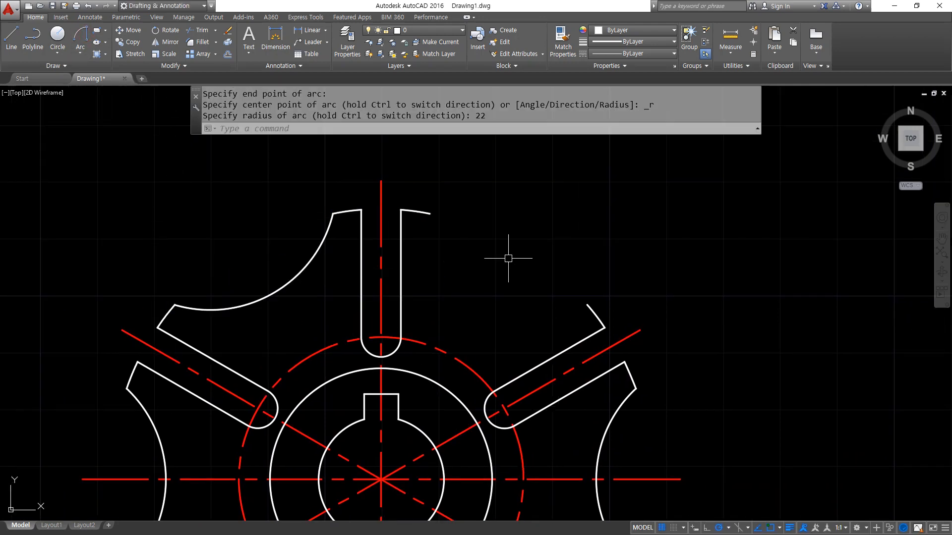
- Draw a radius 22 arc from the top slot's right rim arc end to the upper-right slot's upper rim arc end
{"action": "middle_click_drag", "start_coordinate": [510, 259], "coordinate": [351, 210]}
{"action": "left_click", "coordinate": [81, 35]}
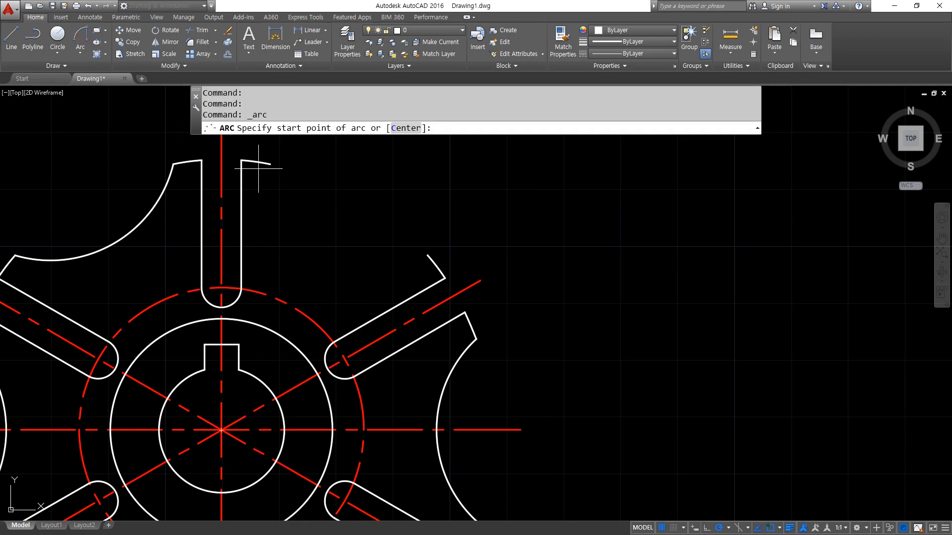
{"action": "left_click", "coordinate": [270, 163]}
{"action": "left_click", "coordinate": [428, 255]}
{"action": "type", "text": "22"}
{"action": "key", "text": "Return"}
{"action": "scroll", "coordinate": [385, 261], "scroll_direction": "down", "scroll_amount": 3}
{"action": "scroll", "coordinate": [340, 360], "scroll_direction": "up", "scroll_amount": 2}
{"action": "middle_click_drag", "start_coordinate": [340, 361], "coordinate": [319, 346]}
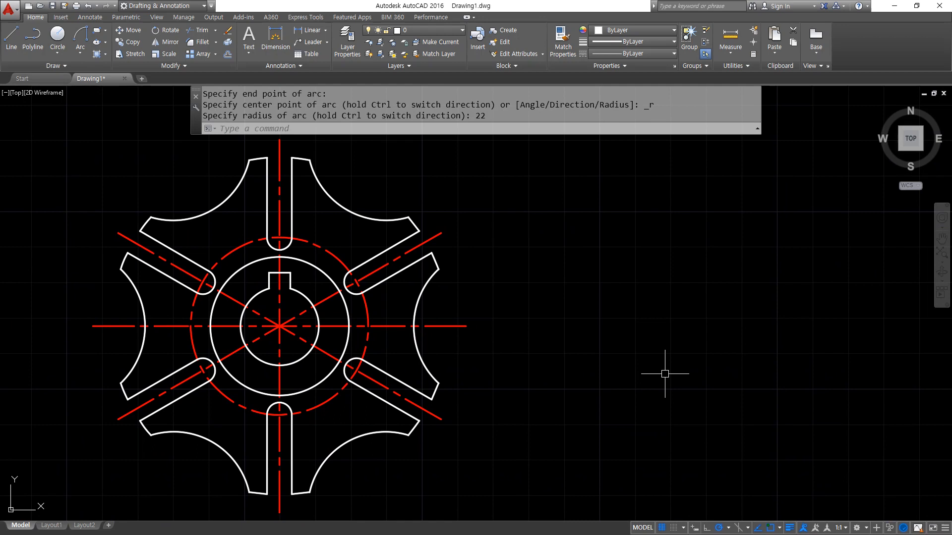
- Check the three-arm reference drawing in the browser and draw three rays 120° apart from one point right of the slotted part, one running horizontally left
{"action": "key", "text": "alt+Tab"}
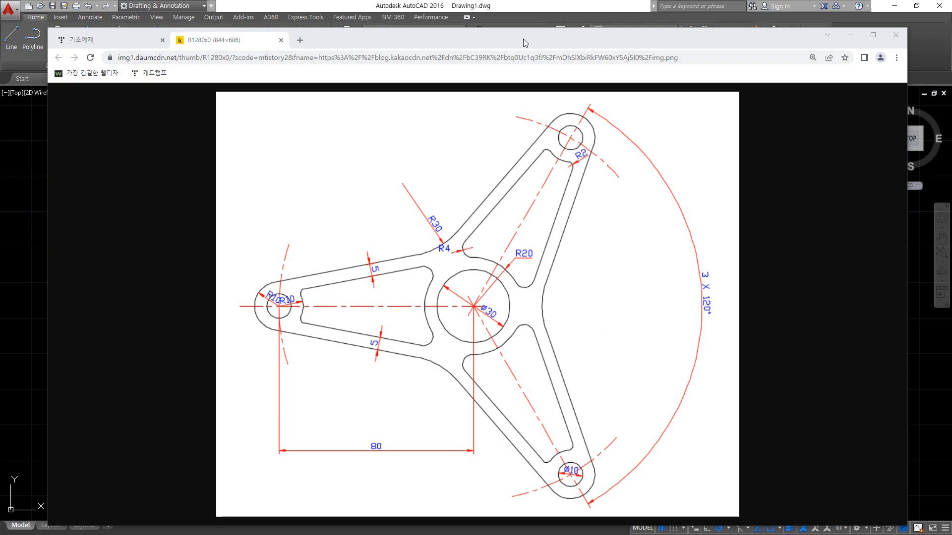
{"action": "key", "text": "alt+Tab"}
{"action": "scroll", "coordinate": [570, 257], "scroll_direction": "down", "scroll_amount": 3}
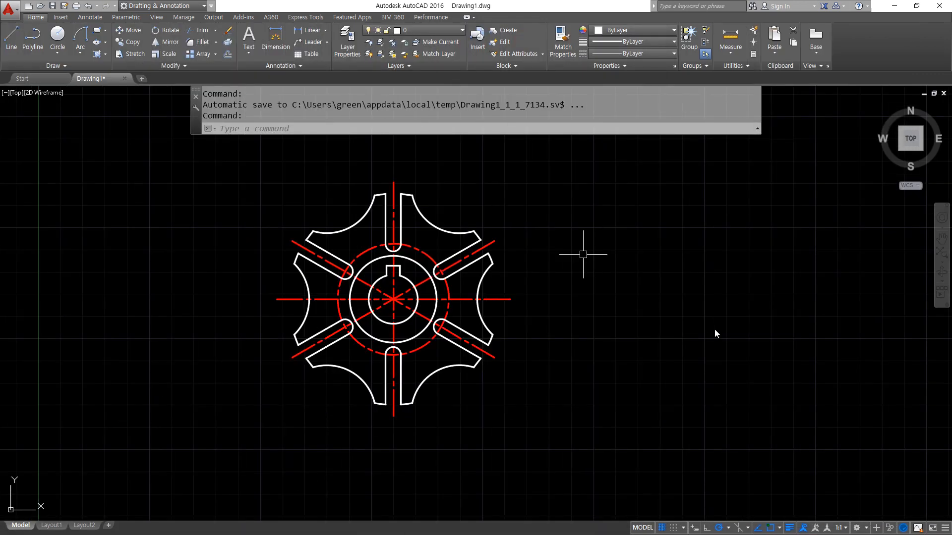
{"action": "middle_click_drag", "start_coordinate": [601, 282], "coordinate": [230, 272]}
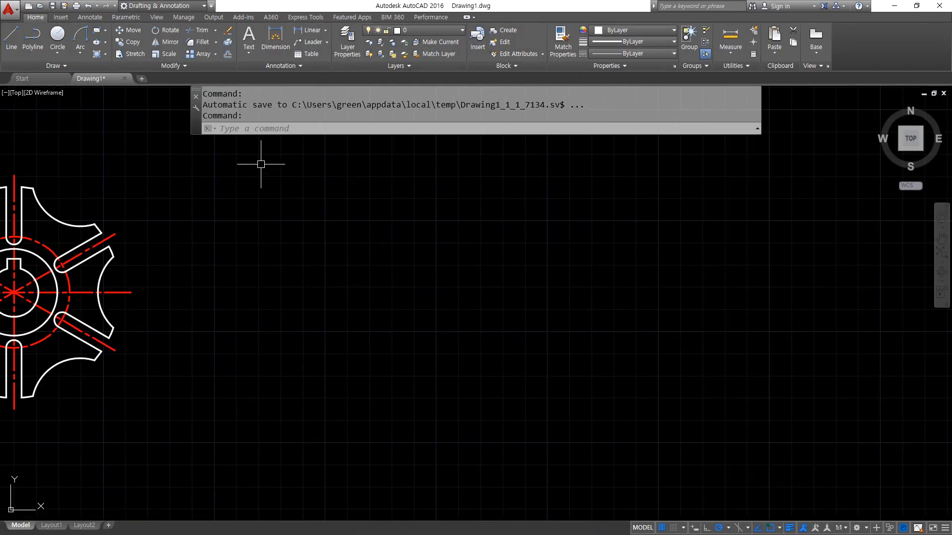
{"action": "type", "text": "RAY"}
{"action": "key", "text": "Return"}
{"action": "left_click", "coordinate": [551, 287]}
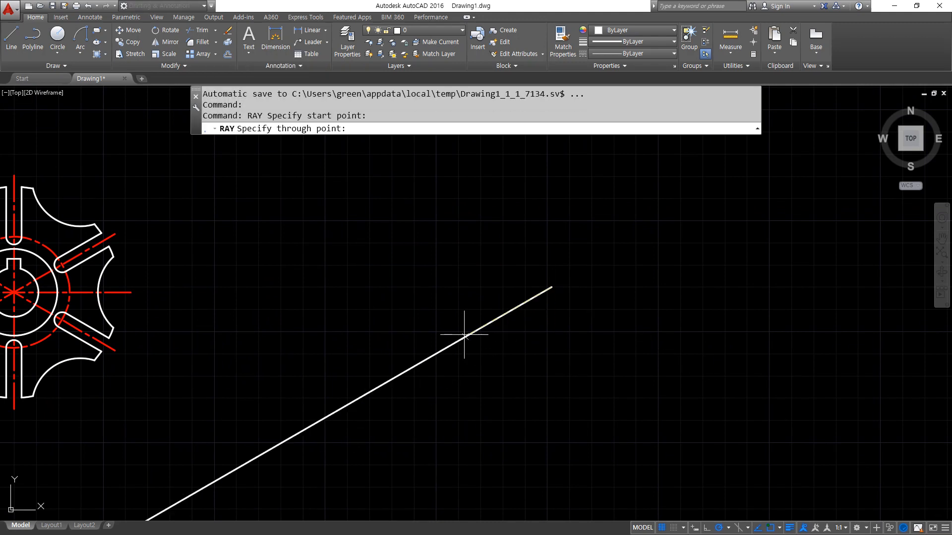
{"action": "left_click", "coordinate": [444, 287]}
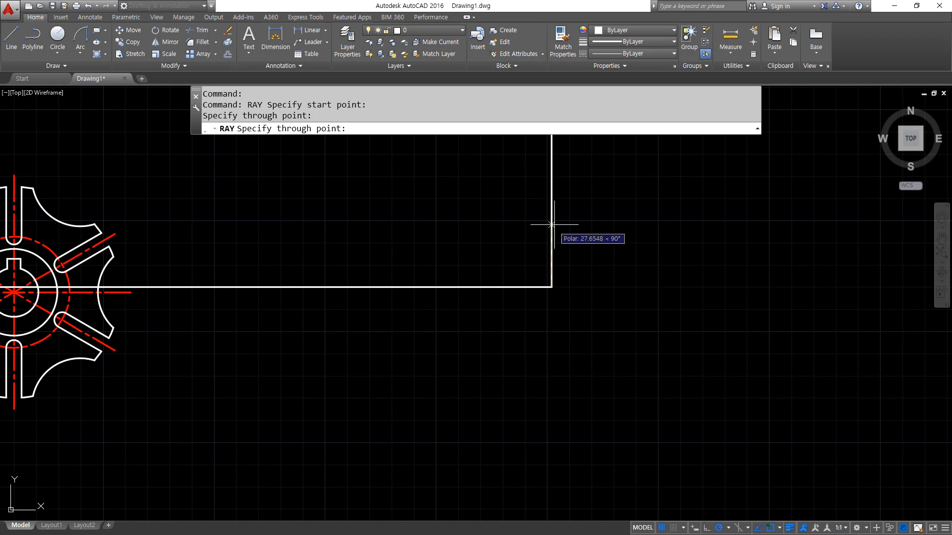
{"action": "left_click", "coordinate": [585, 228]}
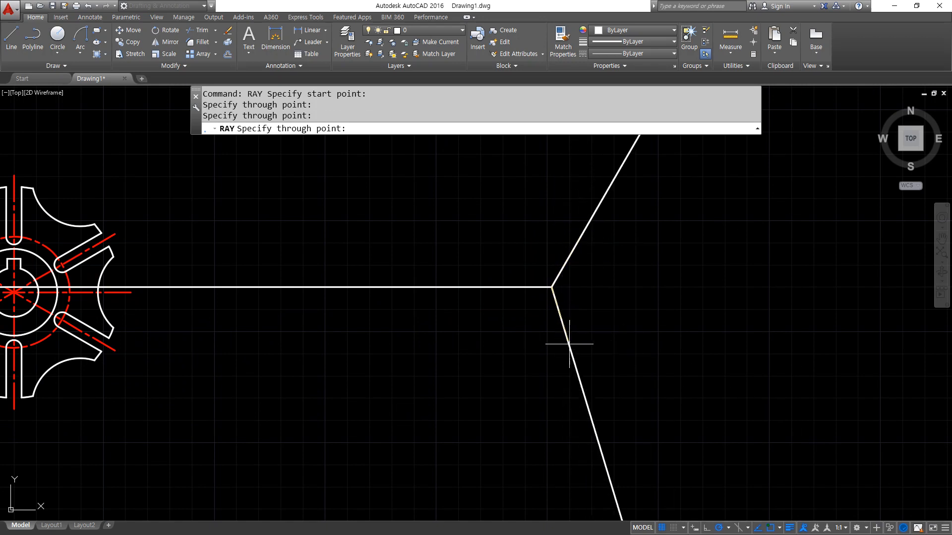
{"action": "left_click", "coordinate": [565, 321]}
{"action": "key", "text": "Return"}
- Match the three rays' properties to the slotted part's red horizontal centre line
{"action": "type", "text": "ma"}
{"action": "key", "text": "Return"}
{"action": "left_click", "coordinate": [131, 294]}
{"action": "left_click", "coordinate": [608, 268]}
{"action": "left_click", "coordinate": [516, 304]}
{"action": "key", "text": "Return"}
- Draw a diameter 30 circle and a radius 20 circle centred on the rays' common start point
{"action": "scroll", "coordinate": [508, 325], "scroll_direction": "up", "scroll_amount": 2}
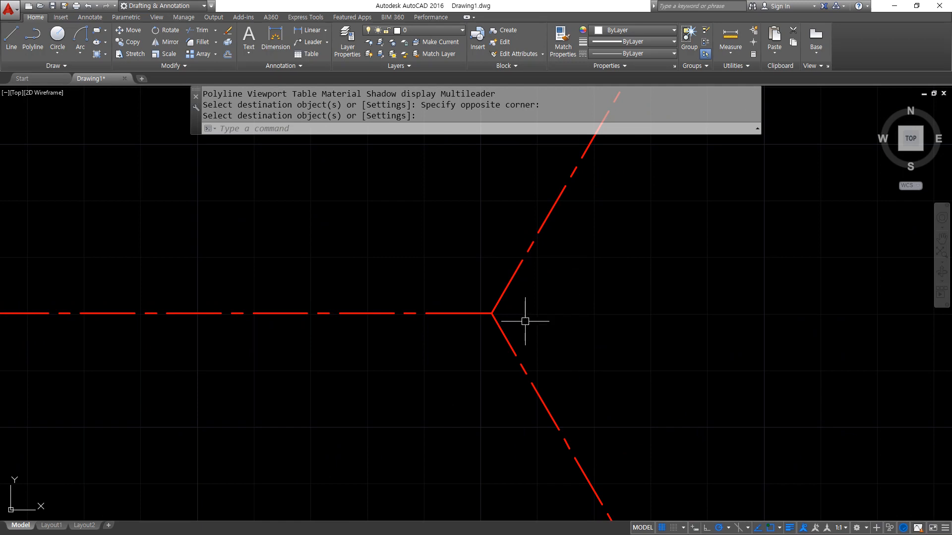
{"action": "type", "text": "c"}
{"action": "key", "text": "Return"}
{"action": "left_click", "coordinate": [491, 314]}
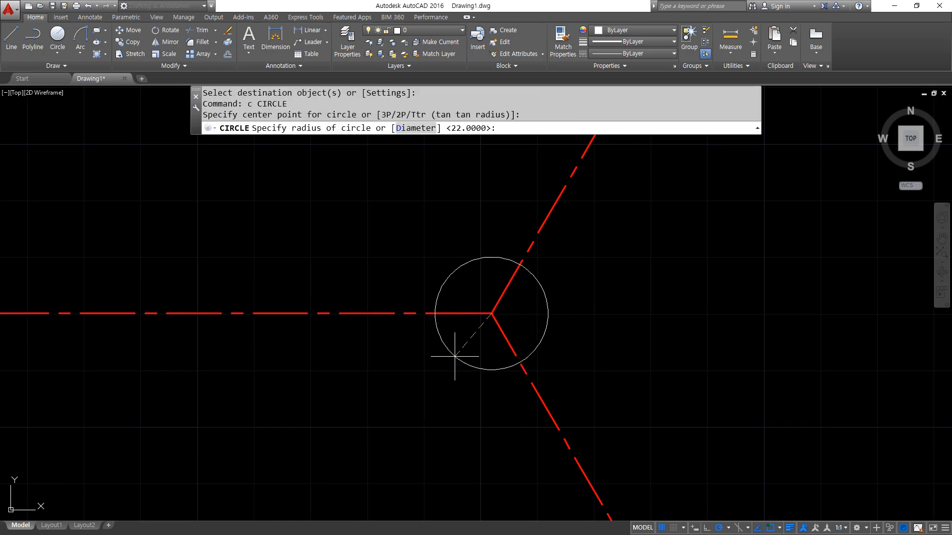
{"action": "type", "text": "d"}
{"action": "key", "text": "Return"}
{"action": "key", "text": "Return"}
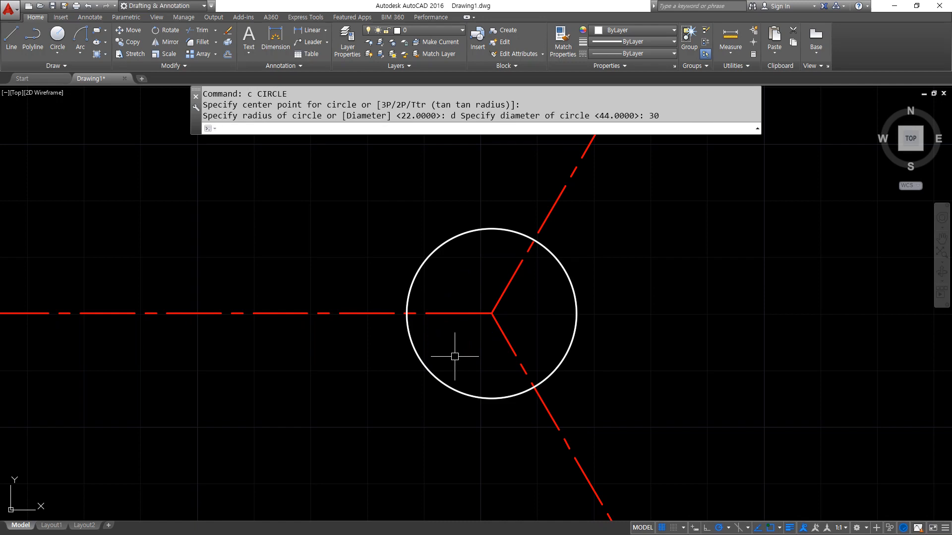
{"action": "type", "text": "C"}
{"action": "key", "text": "Return"}
{"action": "left_click", "coordinate": [491, 313]}
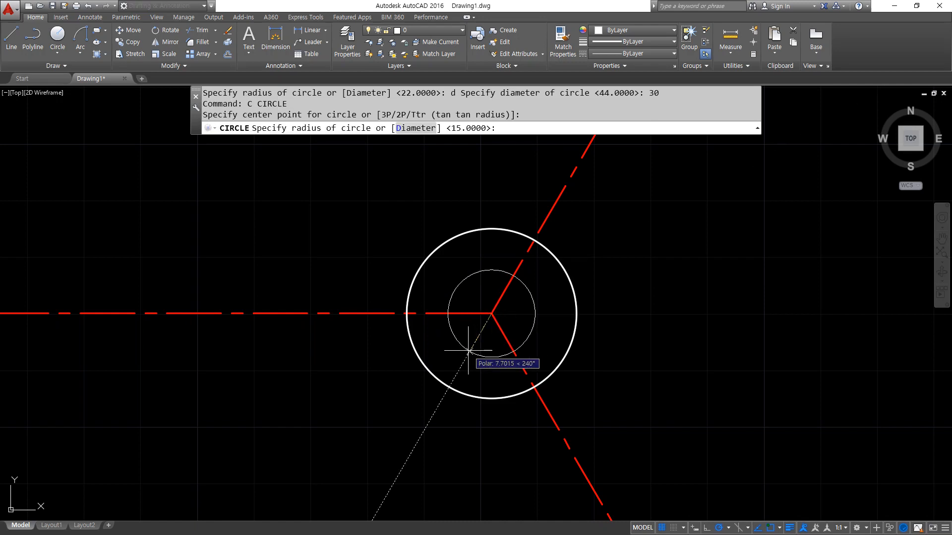
{"action": "type", "text": "20"}
{"action": "key", "text": "Return"}
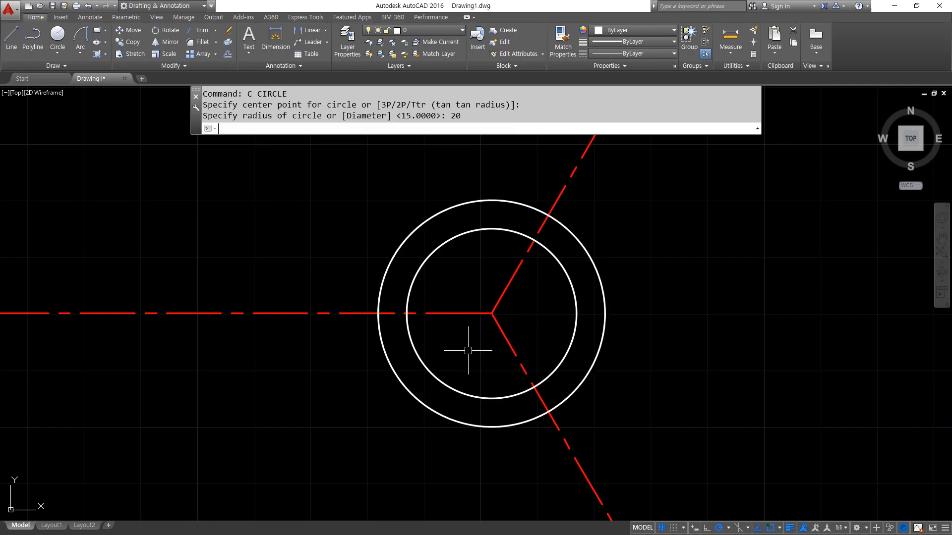
- Draw a radius 80 circle centred on the rays' start point and match its properties to the red centre lines
{"action": "type", "text": "c"}
{"action": "key", "text": "Return"}
{"action": "left_click", "coordinate": [491, 314]}
{"action": "type", "text": "80"}
{"action": "key", "text": "Return"}
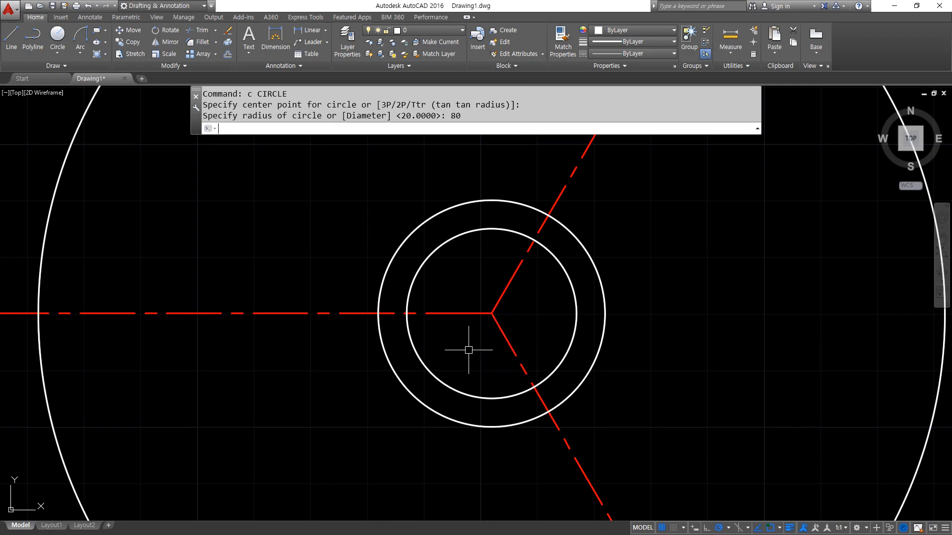
{"action": "scroll", "coordinate": [469, 350], "scroll_direction": "down", "scroll_amount": 2}
{"action": "type", "text": "ma"}
{"action": "key", "text": "Return"}
{"action": "left_click", "coordinate": [235, 327]}
{"action": "left_click", "coordinate": [200, 289]}
{"action": "key", "text": "Return"}
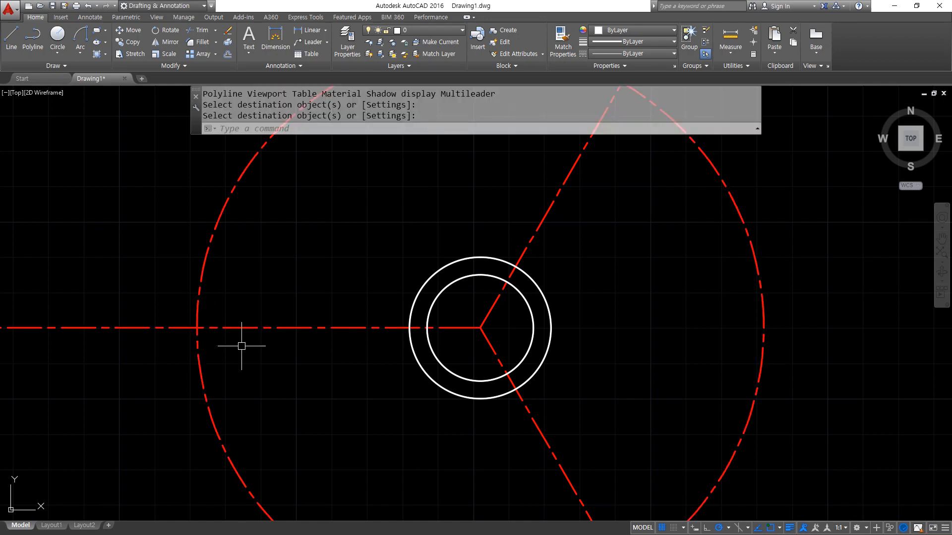
- Draw diameter 10 circles at the three intersections of the rays with the radius 80 circle
{"action": "scroll", "coordinate": [240, 340], "scroll_direction": "down", "scroll_amount": 2}
{"action": "type", "text": "c"}
{"action": "key", "text": "Return"}
{"action": "scroll", "coordinate": [228, 350], "scroll_direction": "up", "scroll_amount": 2}
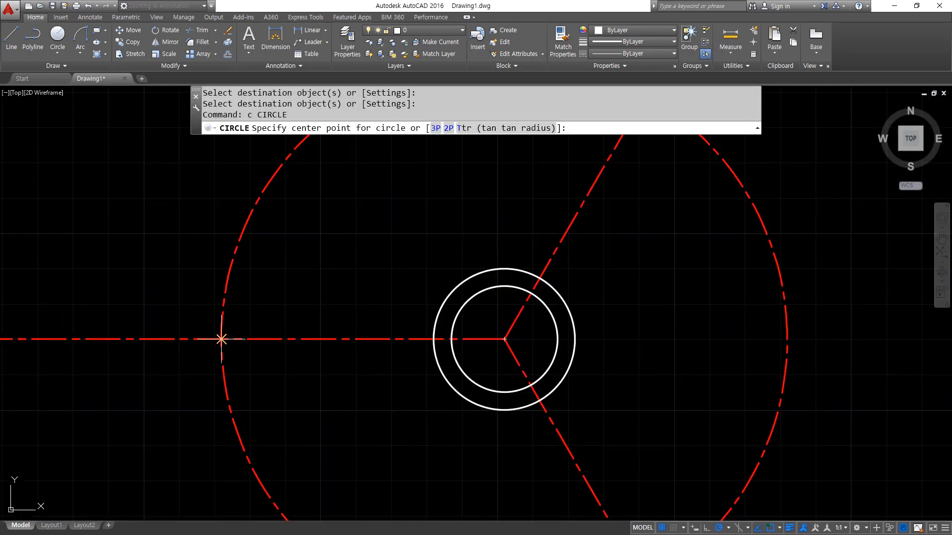
{"action": "left_click", "coordinate": [221, 339]}
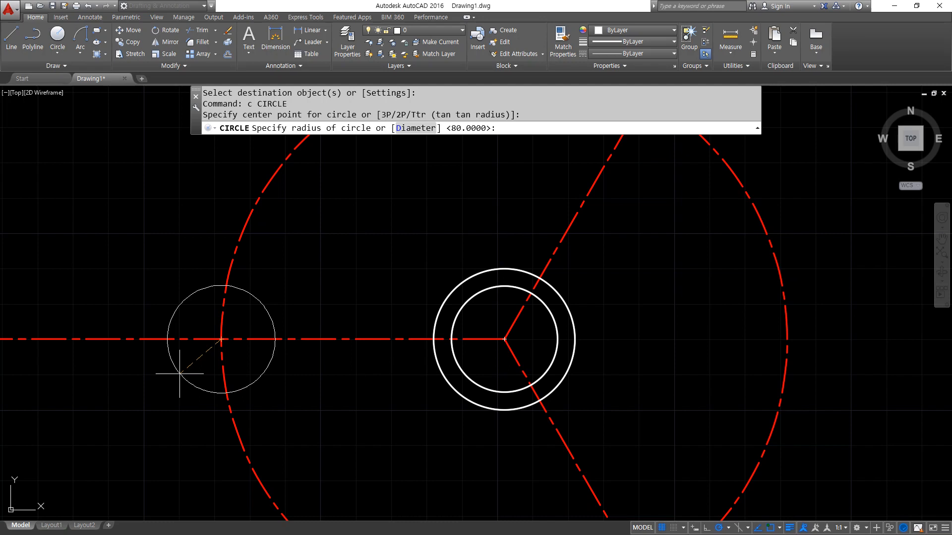
{"action": "type", "text": "d"}
{"action": "key", "text": "Return"}
{"action": "type", "text": "10"}
{"action": "key", "text": "Return"}
{"action": "scroll", "coordinate": [295, 339], "scroll_direction": "down", "scroll_amount": 2}
{"action": "key", "text": "Return"}
{"action": "left_click", "coordinate": [514, 187]}
{"action": "key", "text": "Return"}
{"action": "middle_click_drag", "start_coordinate": [527, 254], "coordinate": [486, 196]}
{"action": "key", "text": "Return"}
{"action": "left_click", "coordinate": [477, 429]}
{"action": "key", "text": "Return"}
- Draw radius 10 circles concentric with the three diameter 10 circles at the arm ends
{"action": "key", "text": "Return"}
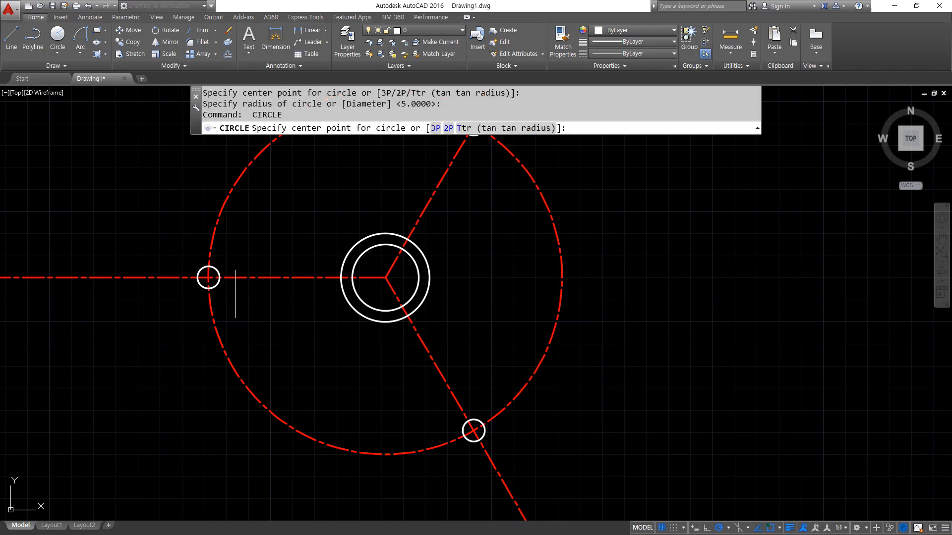
{"action": "left_click", "coordinate": [208, 278]}
{"action": "type", "text": "10"}
{"action": "key", "text": "Return"}
{"action": "middle_click_drag", "start_coordinate": [484, 163], "coordinate": [440, 229]}
{"action": "key", "text": "Return"}
{"action": "left_click", "coordinate": [430, 191]}
{"action": "key", "text": "Return"}
{"action": "key", "text": "Return"}
{"action": "left_click", "coordinate": [430, 497]}
{"action": "key", "text": "Return"}
- Offset the three radius 10 circles outward by 5
{"action": "scroll", "coordinate": [430, 497], "scroll_direction": "down", "scroll_amount": 2}
{"action": "middle_click_drag", "start_coordinate": [393, 463], "coordinate": [400, 451]}
{"action": "type", "text": "o"}
{"action": "key", "text": "Return"}
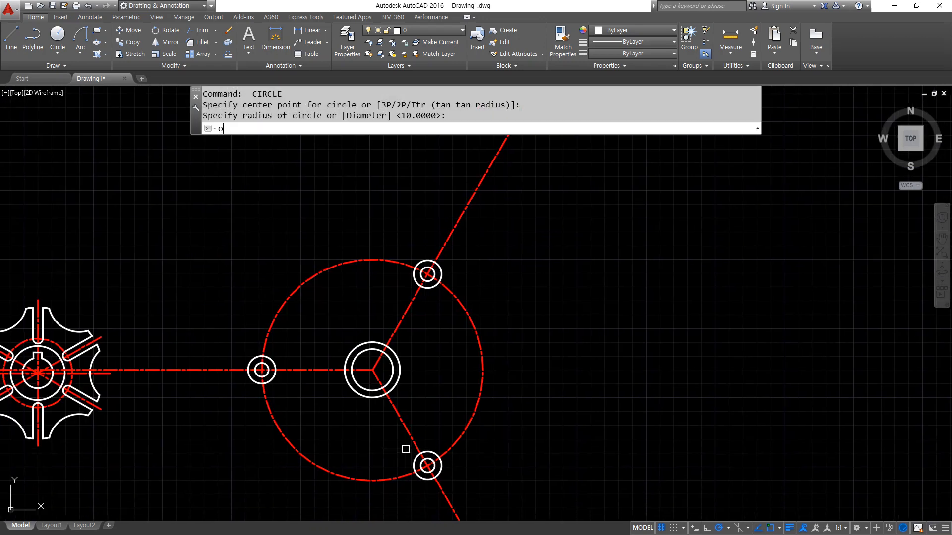
{"action": "type", "text": "5"}
{"action": "key", "text": "Return"}
{"action": "scroll", "coordinate": [230, 353], "scroll_direction": "up", "scroll_amount": 1}
{"action": "left_click", "coordinate": [299, 395]}
{"action": "left_click", "coordinate": [330, 419]}
{"action": "left_click", "coordinate": [544, 511]}
{"action": "left_click", "coordinate": [555, 372]}
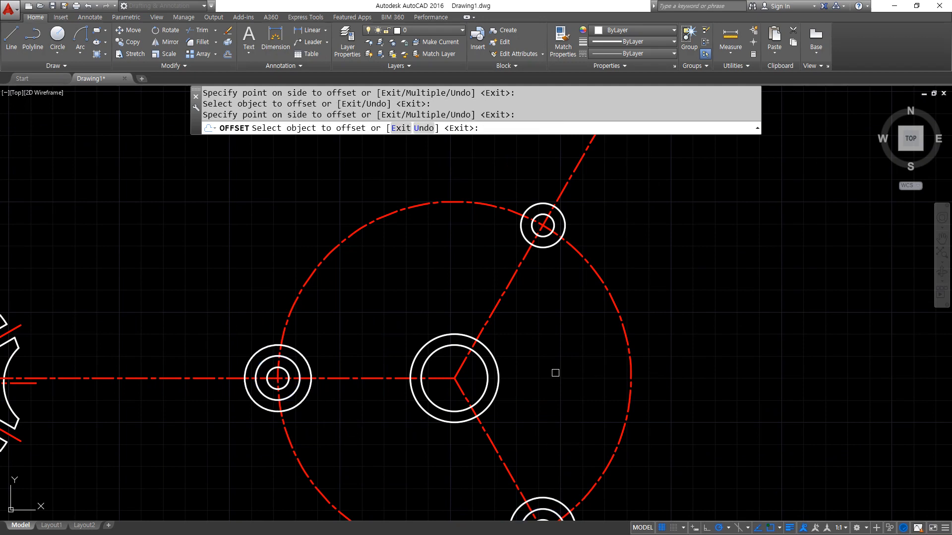
{"action": "left_click", "coordinate": [545, 248]}
{"action": "left_click", "coordinate": [549, 268]}
{"action": "key", "text": "Escape"}
- Trim the rays beyond the three offset circles and the radius 80 circle between them, using the offset circles as cutting edges
{"action": "type", "text": "tr"}
{"action": "key", "text": "Return"}
{"action": "left_click", "coordinate": [544, 259]}
{"action": "left_click", "coordinate": [304, 401]}
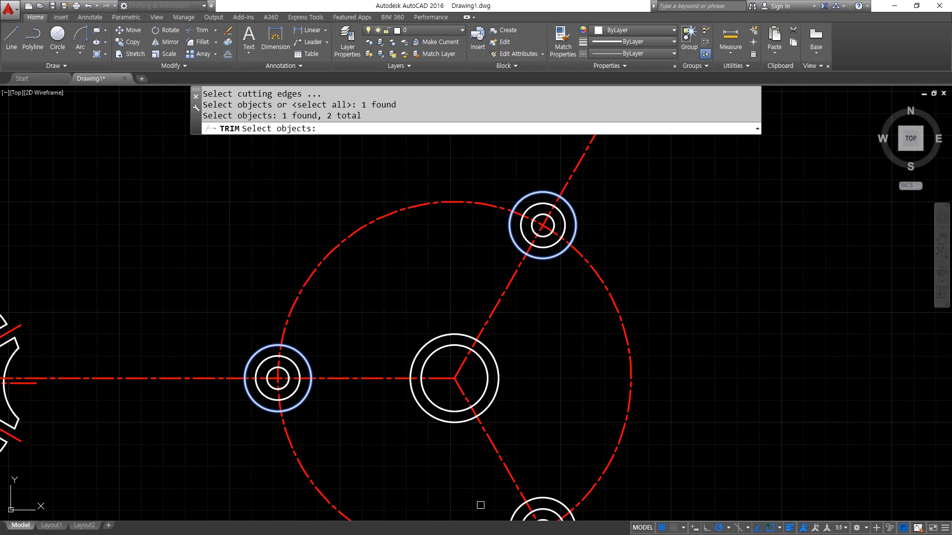
{"action": "left_click", "coordinate": [516, 509]}
{"action": "scroll", "coordinate": [439, 471], "scroll_direction": "down", "scroll_amount": 3}
{"action": "key", "text": "Return"}
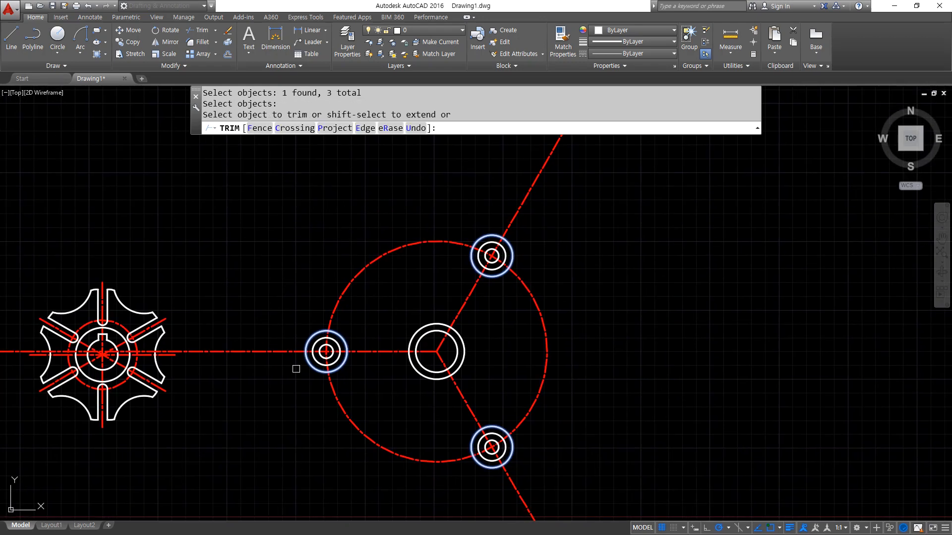
{"action": "left_click", "coordinate": [282, 351]}
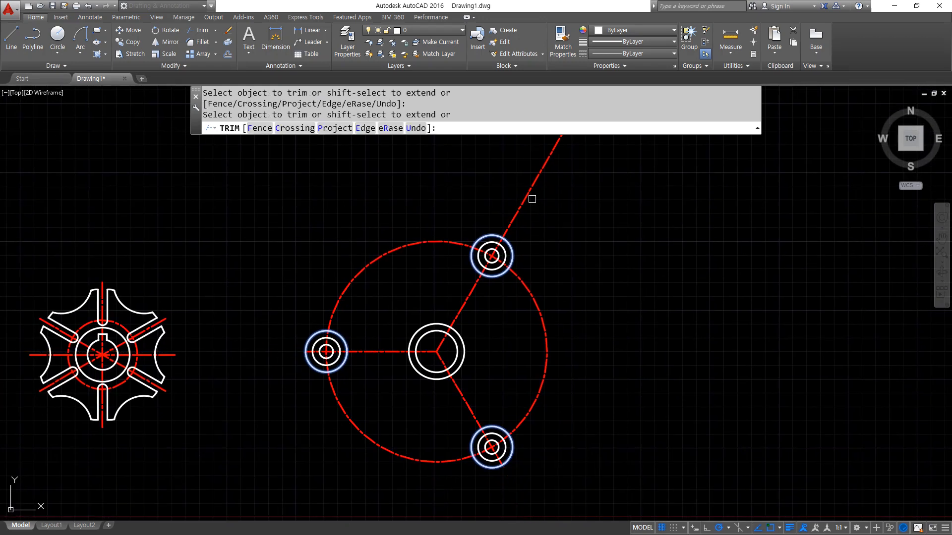
{"action": "left_click", "coordinate": [530, 297]}
{"action": "left_click", "coordinate": [381, 250]}
{"action": "left_click", "coordinate": [399, 320]}
{"action": "left_click", "coordinate": [376, 442]}
{"action": "key", "text": "Return"}
- Erase the three outermost offset circles around the arm ends
{"action": "left_click", "coordinate": [344, 367]}
{"action": "left_click", "coordinate": [476, 433]}
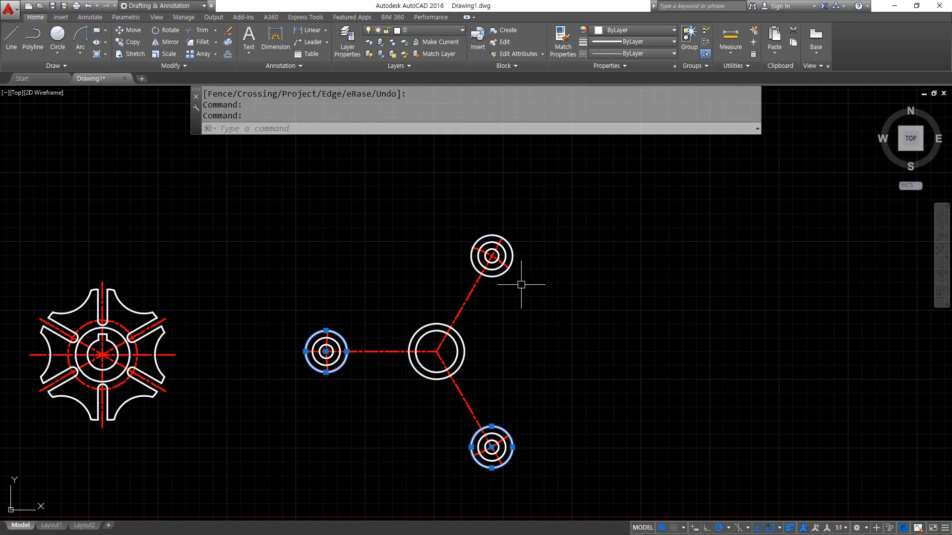
{"action": "left_click", "coordinate": [504, 272]}
{"action": "key", "text": "Delete"}
{"action": "scroll", "coordinate": [451, 391], "scroll_direction": "up", "scroll_amount": 2}
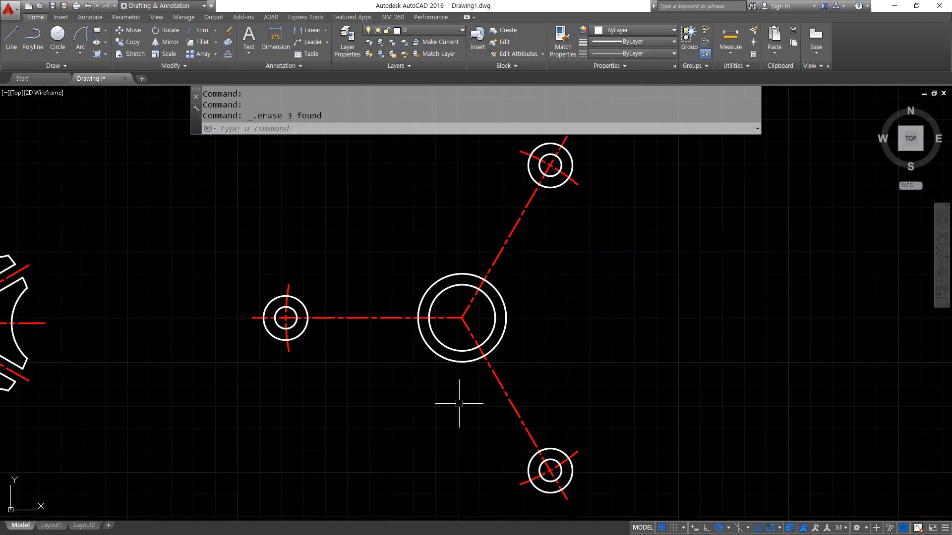
{"action": "middle_click_drag", "start_coordinate": [459, 400], "coordinate": [482, 409]}
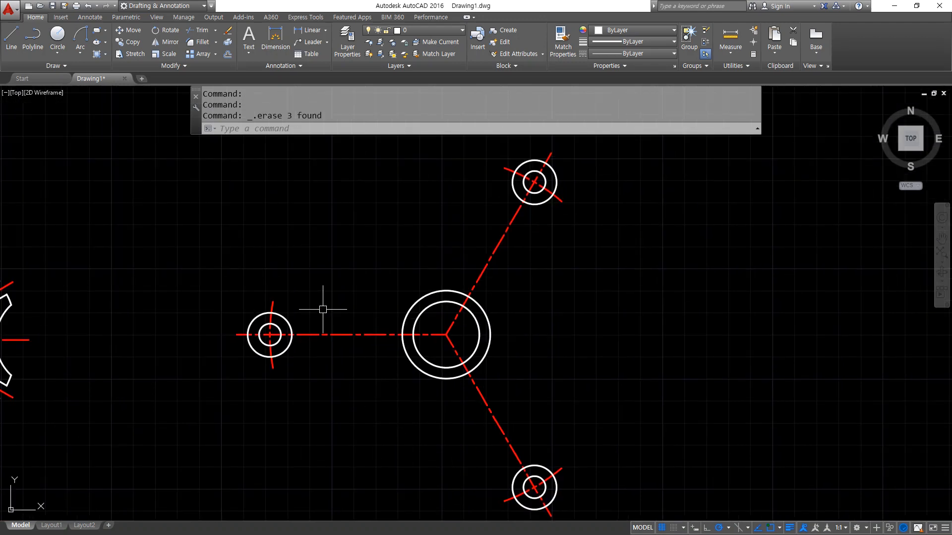
{"action": "scroll", "coordinate": [323, 309], "scroll_direction": "up", "scroll_amount": 4}
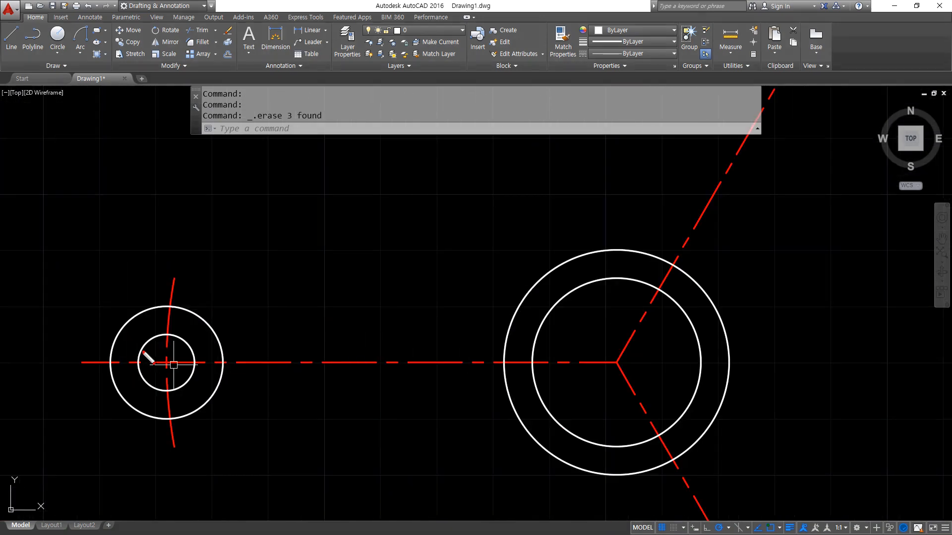
{"action": "mouse_move", "coordinate": [151, 353]}
{"action": "left_mouse_down"}
{"action": "mouse_move", "coordinate": [248, 323]}
{"action": "mouse_move", "coordinate": [484, 283]}
{"action": "mouse_move", "coordinate": [529, 260]}
{"action": "left_mouse_up"}
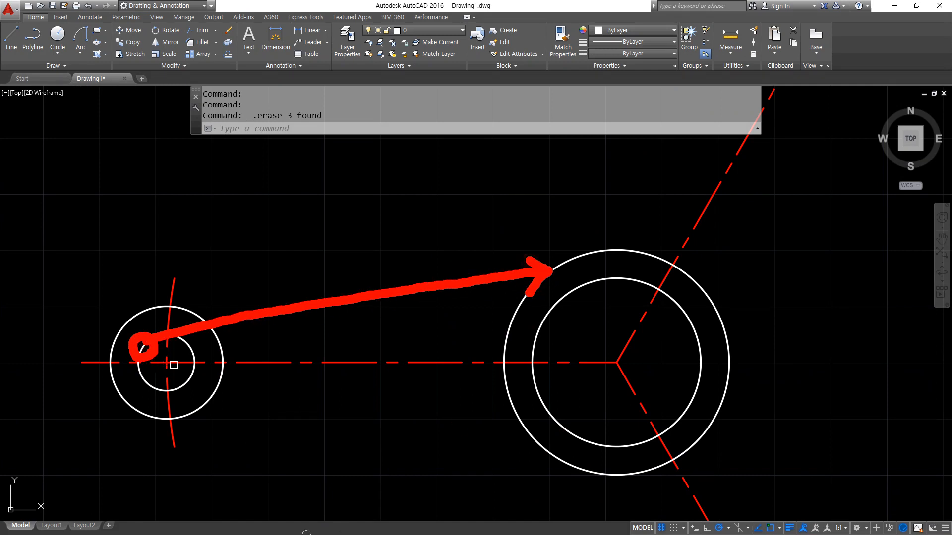
{"action": "key", "text": "Escape"}
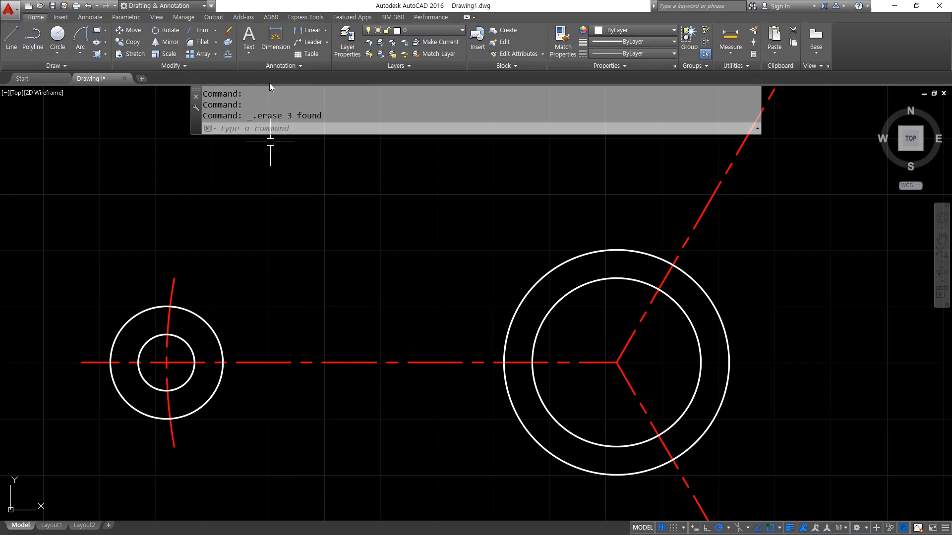
{"action": "type", "text": "l"}
{"action": "key", "text": "Return"}
{"action": "right_click", "coordinate": [353, 174], "text": "shift"}
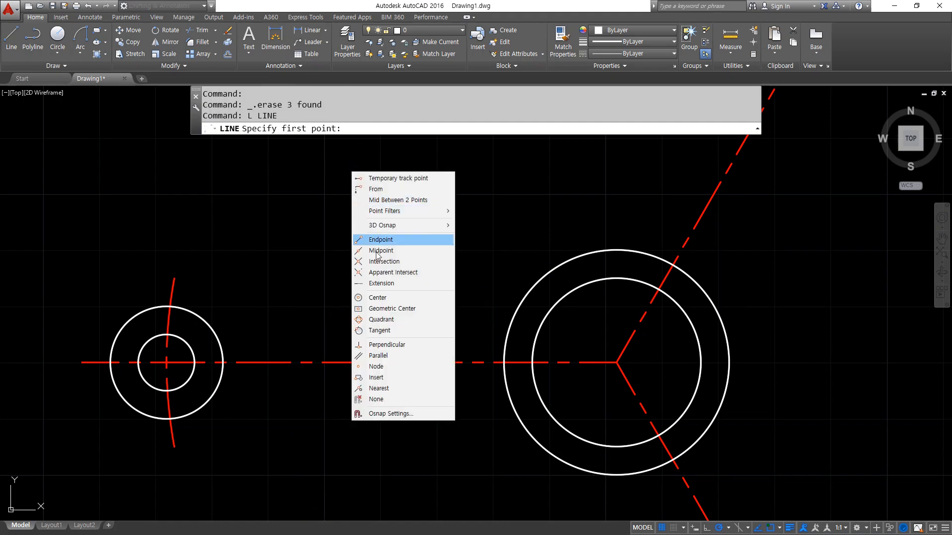
{"action": "left_click", "coordinate": [371, 321]}
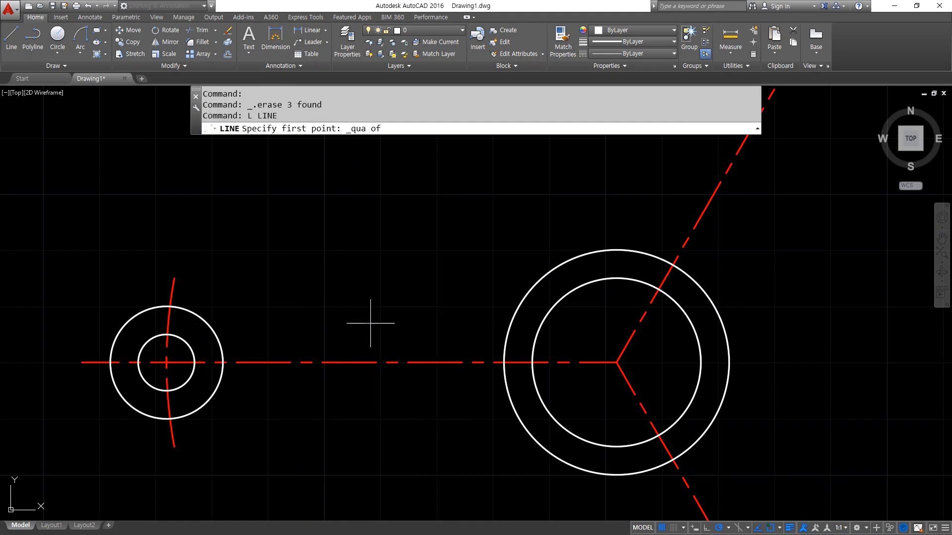
{"action": "key", "text": "Escape"}
- Draw a line tangent to the upper side of the left arm's diameter 10 circle and the hub's outer circle
{"action": "key", "text": "Return"}
{"action": "right_click", "coordinate": [379, 248], "text": "shift"}
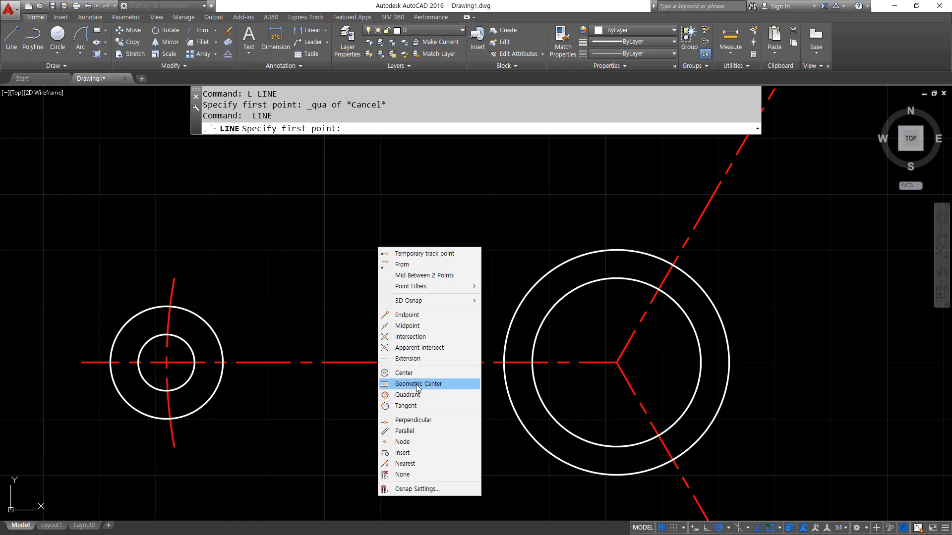
{"action": "left_click", "coordinate": [405, 405]}
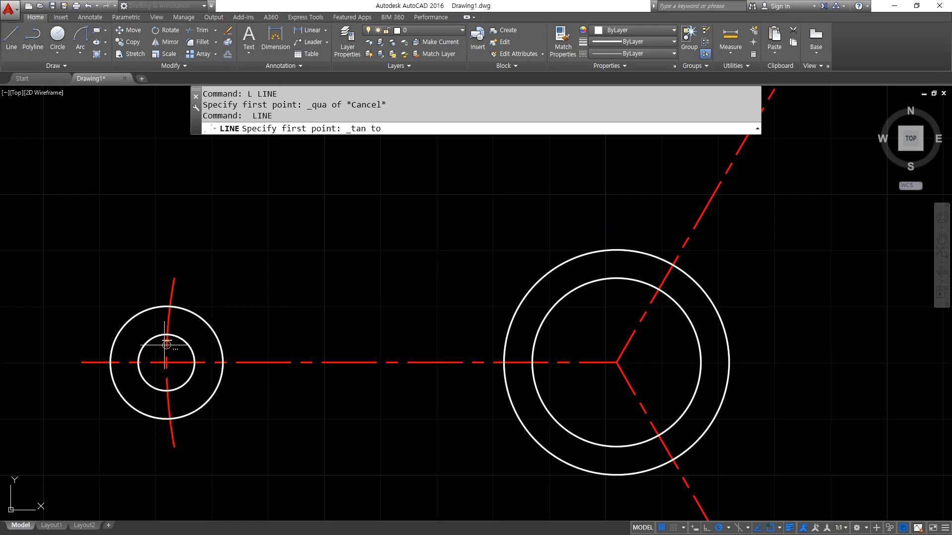
{"action": "left_click", "coordinate": [144, 337]}
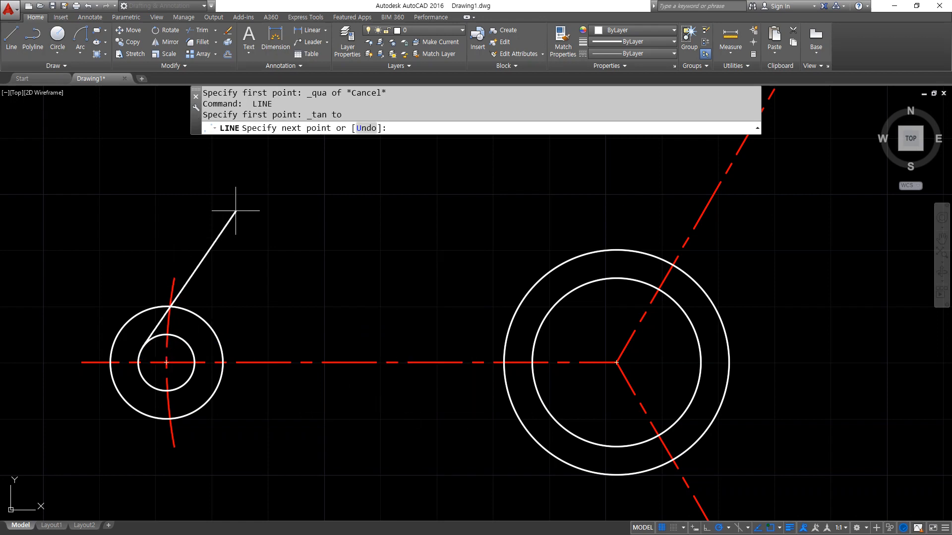
{"action": "right_click", "coordinate": [329, 189], "text": "shift"}
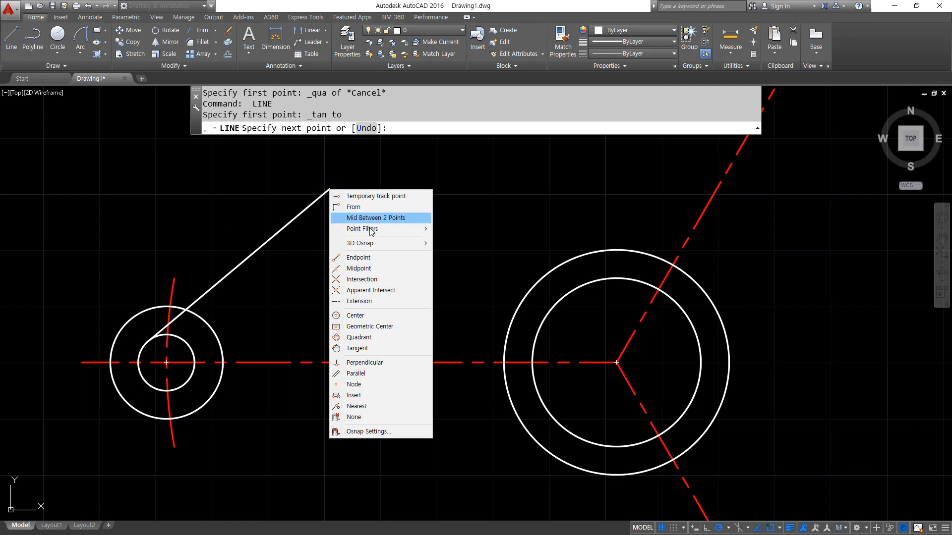
{"action": "left_click", "coordinate": [388, 350]}
{"action": "left_click", "coordinate": [543, 273]}
{"action": "key", "text": "Return"}
- Draw the matching tangent line along the lower side of the left arm, from the diameter 10 circle to the hub's outer circle
{"action": "key", "text": "Return"}
{"action": "right_click", "coordinate": [336, 215], "text": "shift"}
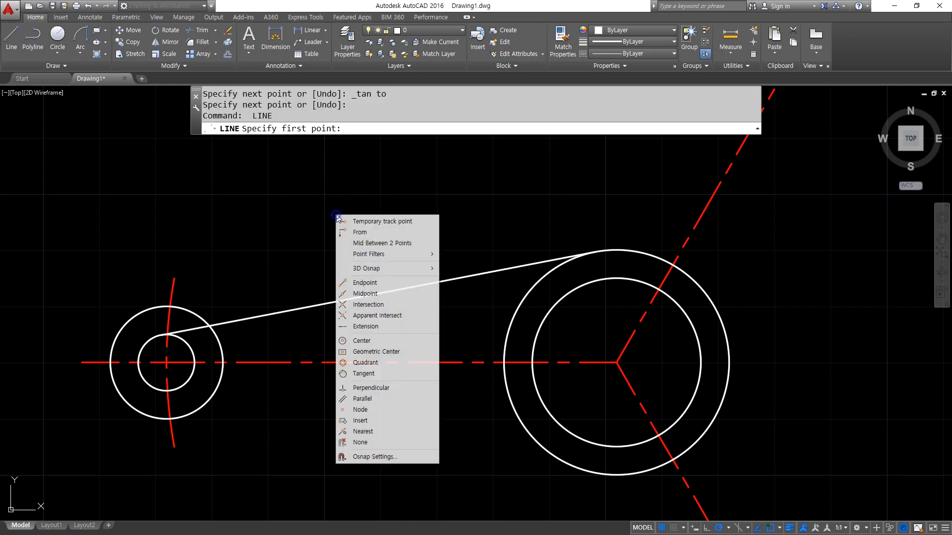
{"action": "left_click", "coordinate": [376, 373]}
{"action": "left_click", "coordinate": [149, 385]}
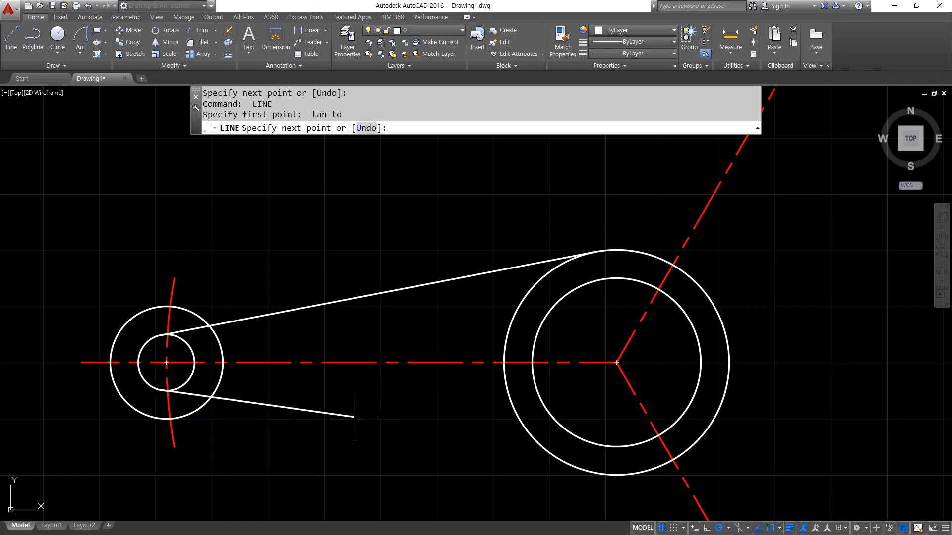
{"action": "right_click", "coordinate": [352, 414], "text": "shift"}
{"action": "left_click", "coordinate": [380, 326]}
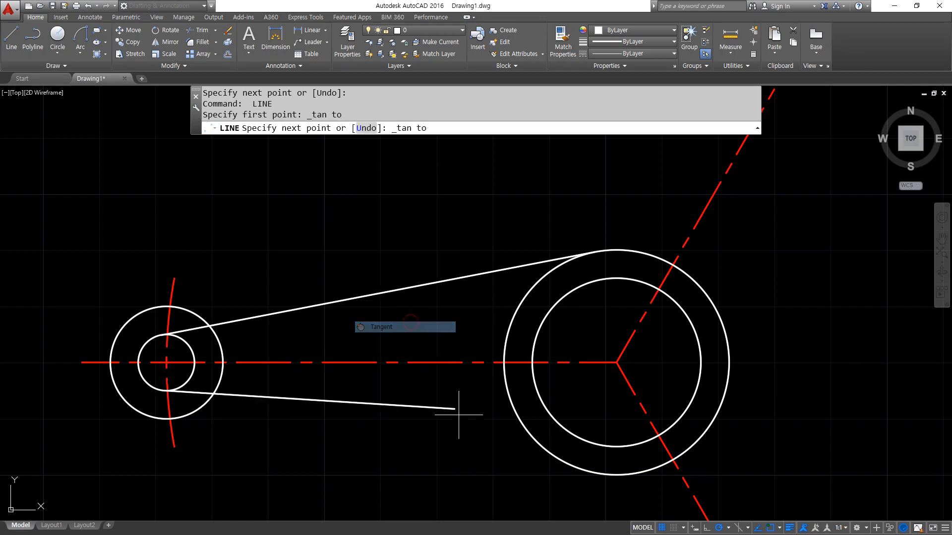
{"action": "left_click", "coordinate": [527, 442]}
{"action": "key", "text": "Return"}
- Draw a tangent line along the left side of the lower arm, from its diameter 10 circle to the hub's outer circle
{"action": "scroll", "coordinate": [534, 431], "scroll_direction": "down", "scroll_amount": 2}
{"action": "middle_click_drag", "start_coordinate": [535, 431], "coordinate": [242, 203]}
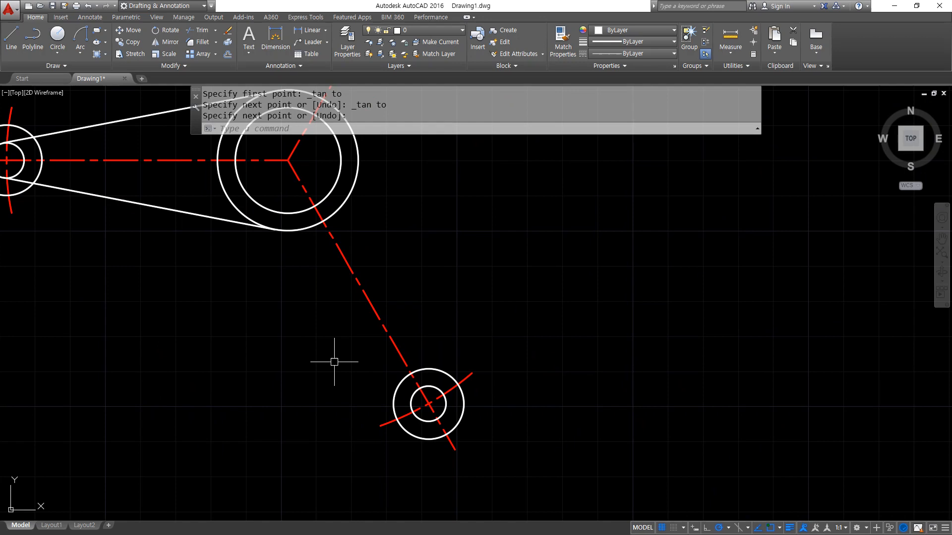
{"action": "key", "text": "Return"}
{"action": "right_click", "coordinate": [466, 291], "text": "shift"}
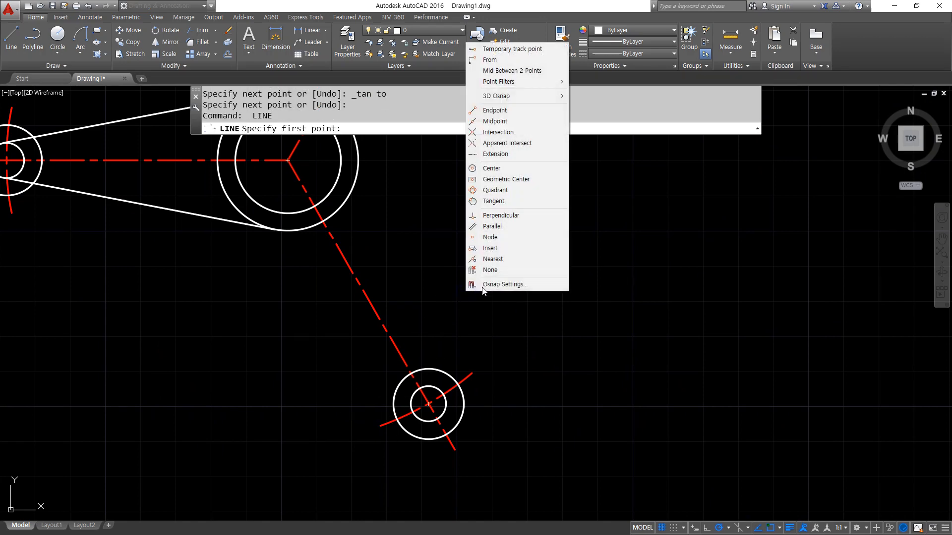
{"action": "left_click", "coordinate": [509, 202]}
{"action": "left_click", "coordinate": [425, 421]}
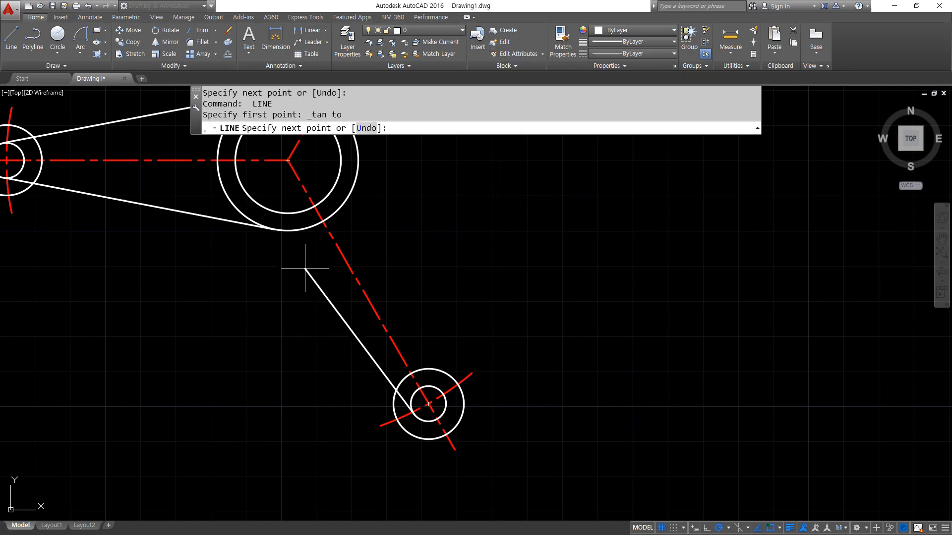
{"action": "right_click", "coordinate": [305, 269], "text": "shift"}
{"action": "left_click", "coordinate": [342, 428]}
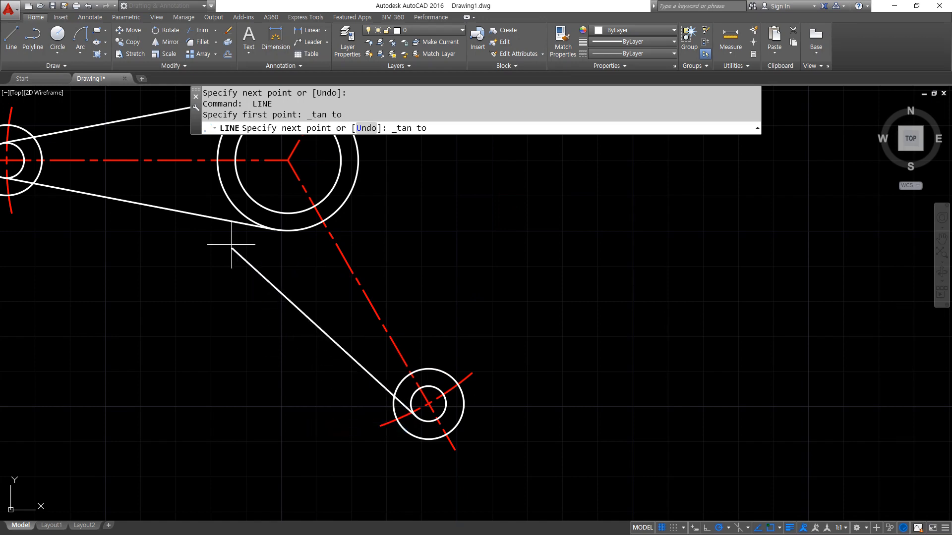
{"action": "left_click", "coordinate": [216, 213]}
{"action": "key", "text": "Return"}
- Draw a tangent line along the right side of the lower arm, from the hub's outer circle to the diameter 10 circle
{"action": "key", "text": "Return"}
{"action": "right_click", "coordinate": [446, 159], "text": "shift"}
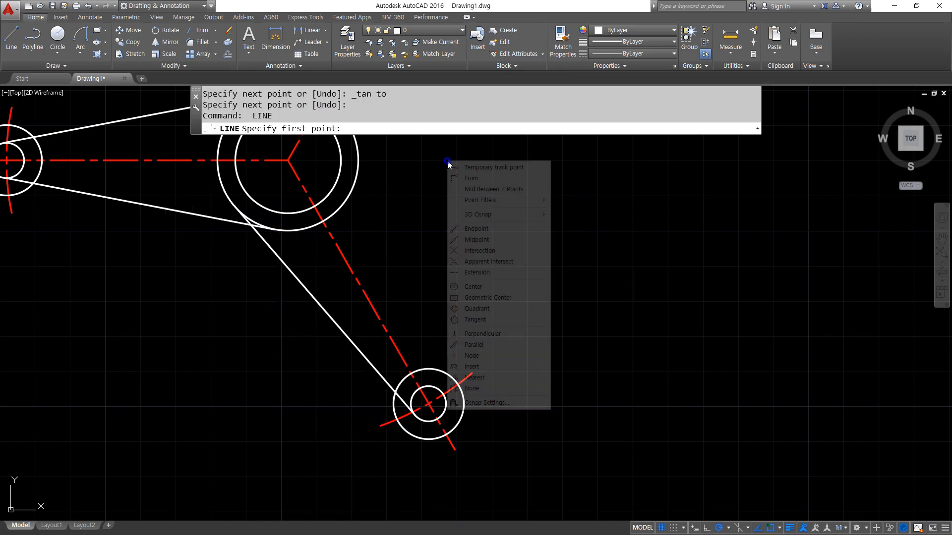
{"action": "left_click", "coordinate": [486, 320]}
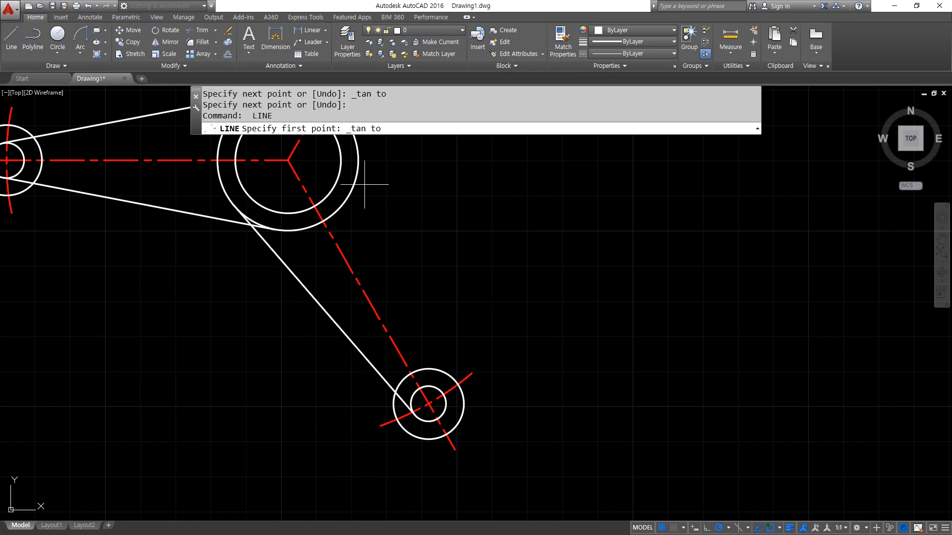
{"action": "left_click", "coordinate": [360, 150]}
{"action": "right_click", "coordinate": [485, 236], "text": "shift"}
{"action": "left_click", "coordinate": [515, 395]}
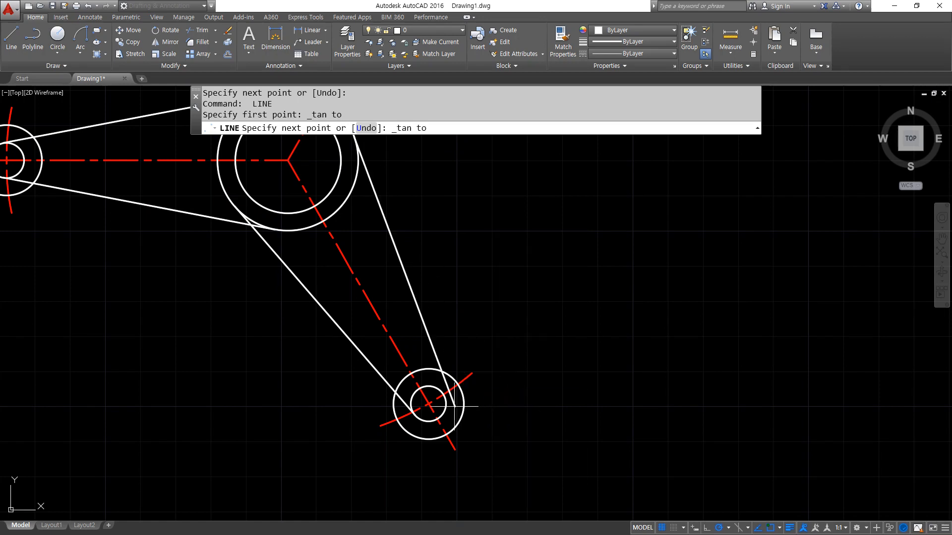
{"action": "left_click", "coordinate": [455, 406]}
{"action": "key", "text": "Return"}
- Draw a tangent line along the right side of the upper arm, from its diameter 10 circle to the hub's outer circle
{"action": "middle_click_drag", "start_coordinate": [414, 236], "coordinate": [415, 464]}
{"action": "key", "text": "Return"}
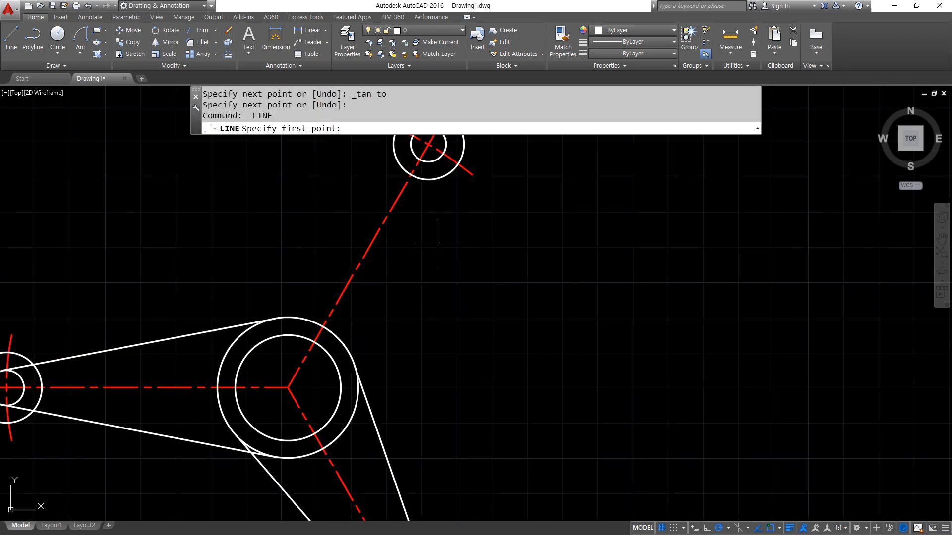
{"action": "right_click", "coordinate": [440, 243], "text": "shift"}
{"action": "left_click", "coordinate": [506, 396]}
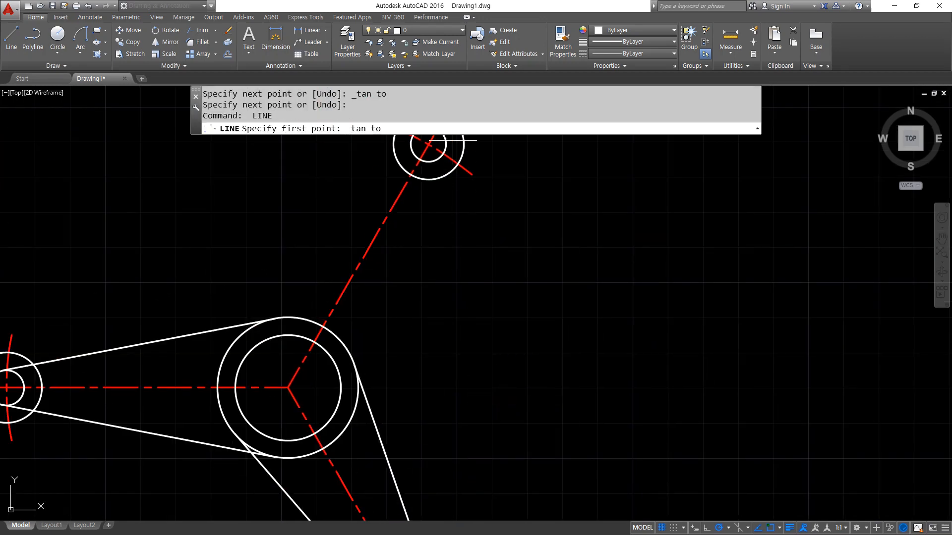
{"action": "left_click", "coordinate": [446, 142]}
{"action": "right_click", "coordinate": [516, 262], "text": "shift"}
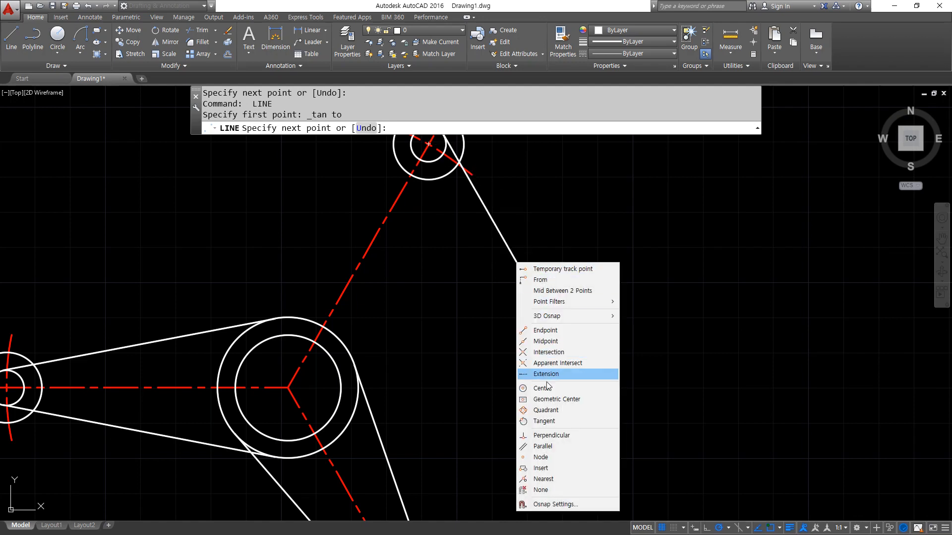
{"action": "left_click", "coordinate": [544, 421]}
{"action": "left_click", "coordinate": [341, 424]}
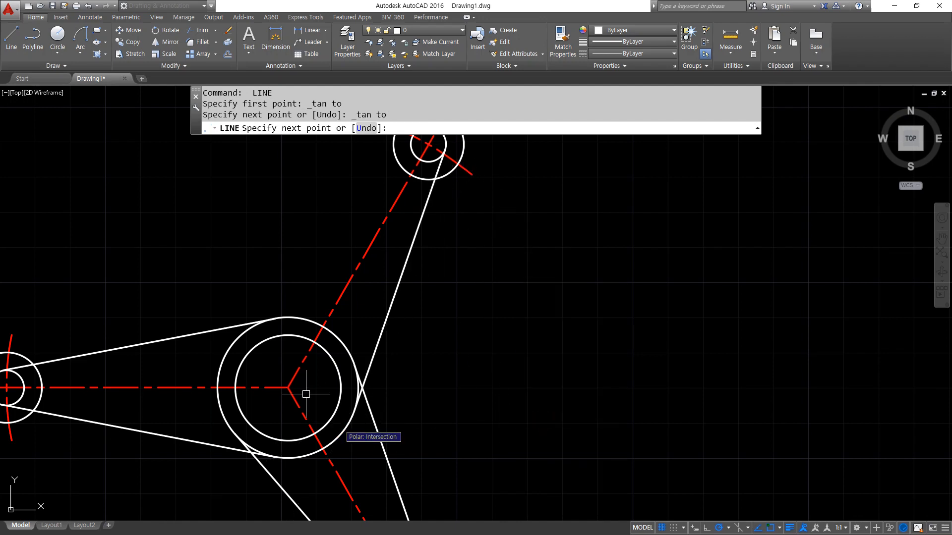
{"action": "key", "text": "Return"}
- Draw a tangent line along the left side of the upper arm, from the hub's outer circle to the diameter 10 circle
{"action": "key", "text": "Return"}
{"action": "right_click", "coordinate": [272, 261], "text": "shift"}
{"action": "left_click", "coordinate": [297, 417]}
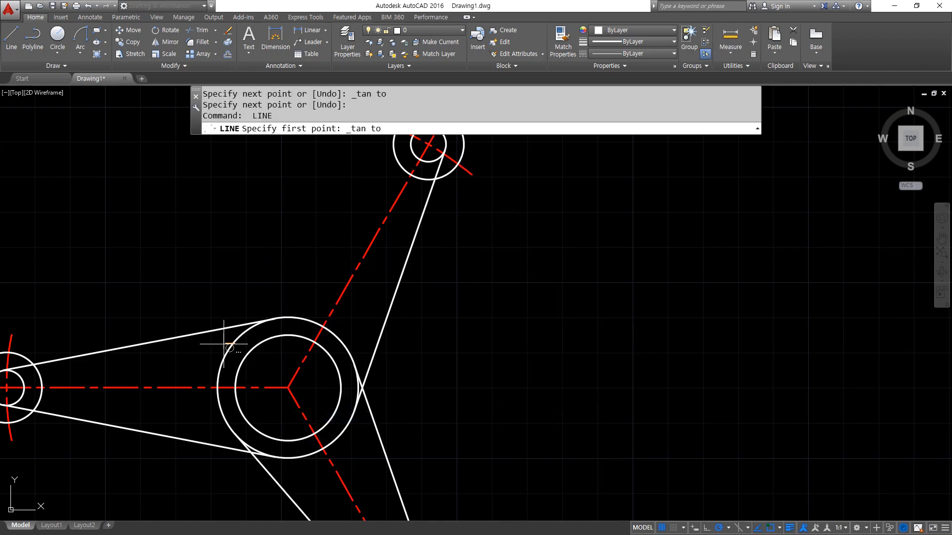
{"action": "left_click", "coordinate": [221, 332]}
{"action": "right_click", "coordinate": [231, 214], "text": "shift"}
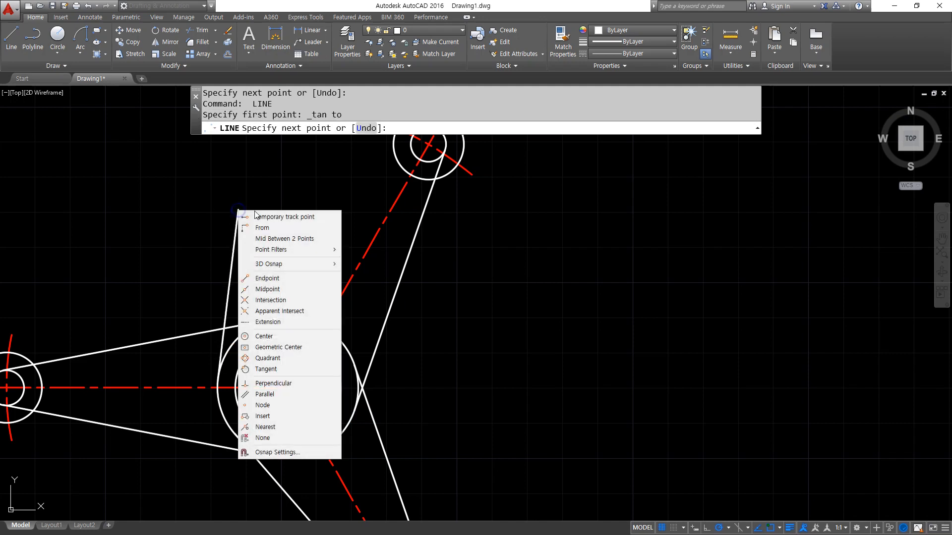
{"action": "left_click", "coordinate": [290, 371]}
{"action": "middle_click_drag", "start_coordinate": [351, 227], "coordinate": [329, 301]}
{"action": "left_click", "coordinate": [401, 198]}
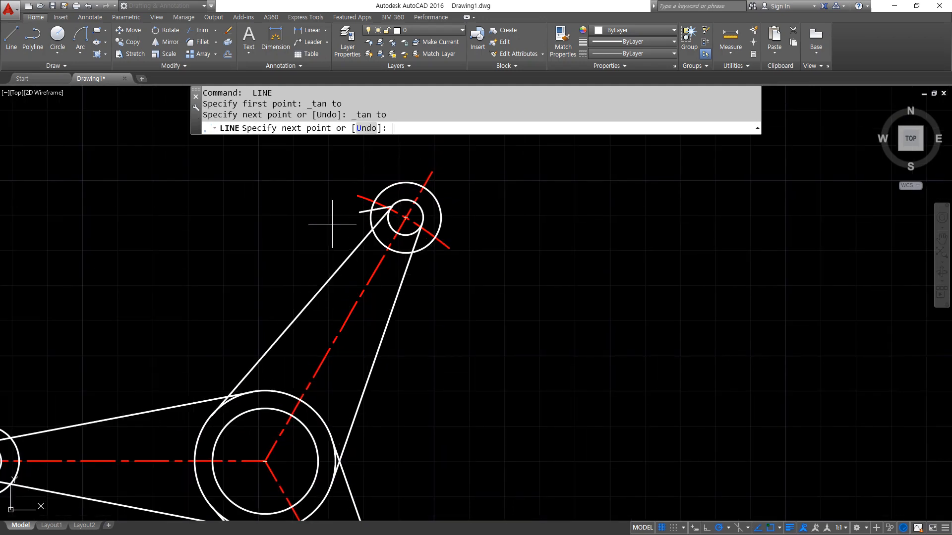
{"action": "middle_click_drag", "start_coordinate": [309, 345], "coordinate": [357, 281]}
{"action": "scroll", "coordinate": [357, 281], "scroll_direction": "down", "scroll_amount": 2}
{"action": "middle_click_drag", "start_coordinate": [353, 330], "coordinate": [386, 309]}
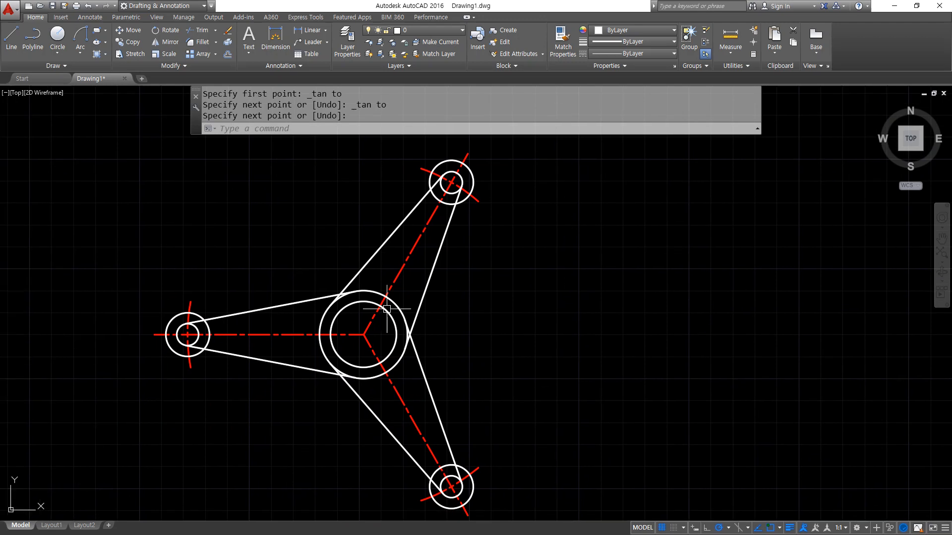
{"action": "key", "text": "Return"}
- Offset the six tangent arm lines outward by 5
{"action": "type", "text": "o"}
{"action": "key", "text": "Return"}
{"action": "type", "text": "5"}
{"action": "key", "text": "Return"}
{"action": "left_click", "coordinate": [294, 301]}
{"action": "left_click", "coordinate": [326, 251]}
{"action": "left_click", "coordinate": [369, 247]}
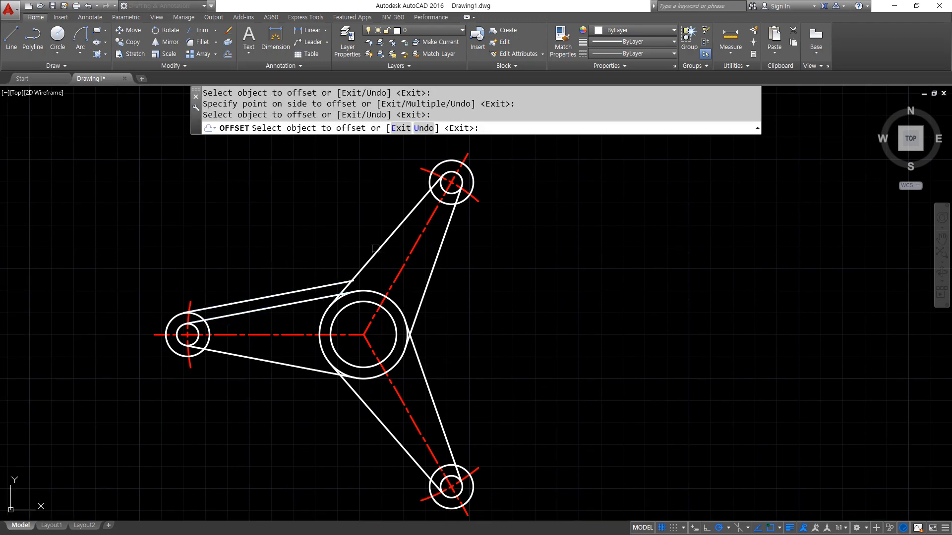
{"action": "left_click", "coordinate": [377, 246]}
{"action": "left_click", "coordinate": [376, 213]}
{"action": "left_click", "coordinate": [432, 272]}
{"action": "left_click", "coordinate": [463, 339]}
{"action": "left_click", "coordinate": [423, 387]}
{"action": "left_click", "coordinate": [444, 393]}
{"action": "left_click", "coordinate": [362, 404]}
{"action": "left_click", "coordinate": [278, 389]}
{"action": "left_click", "coordinate": [254, 359]}
{"action": "left_click", "coordinate": [240, 400]}
{"action": "key", "text": "Return"}
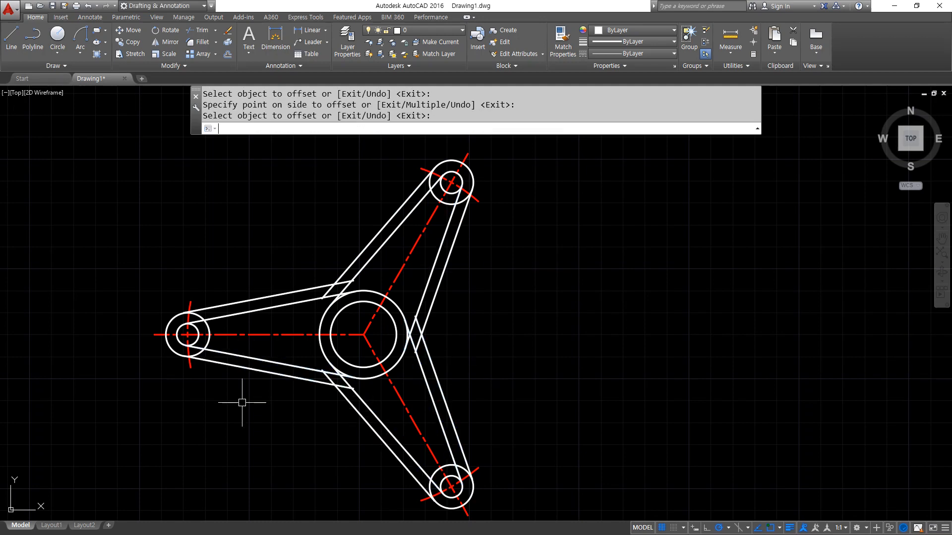
- Draw a radius 30 circle tangent to the outer offset lines of the left and upper arms
{"action": "scroll", "coordinate": [302, 289], "scroll_direction": "up", "scroll_amount": 2}
{"action": "left_click_drag", "start_coordinate": [369, 249], "coordinate": [351, 276]}
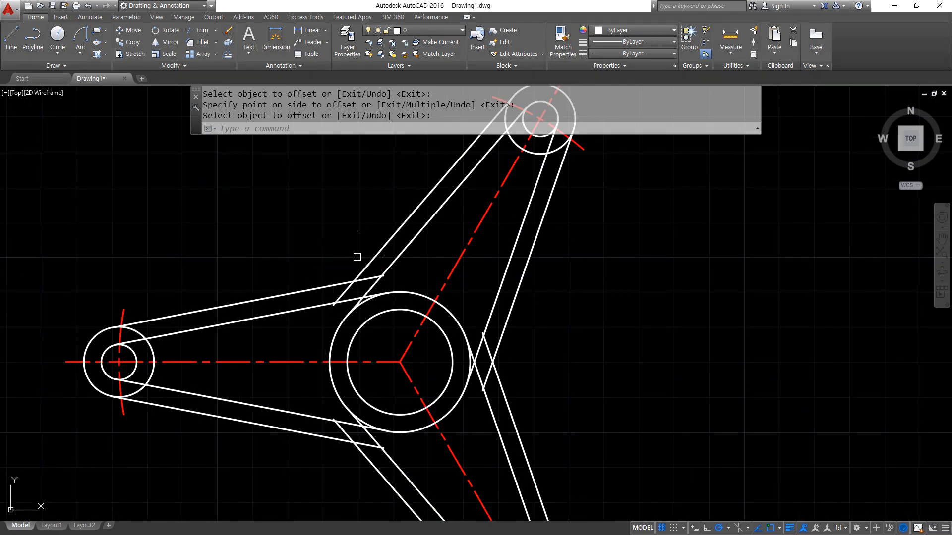
{"action": "type", "text": "c"}
{"action": "key", "text": "Return"}
{"action": "type", "text": "t"}
{"action": "key", "text": "Return"}
{"action": "left_click", "coordinate": [305, 291]}
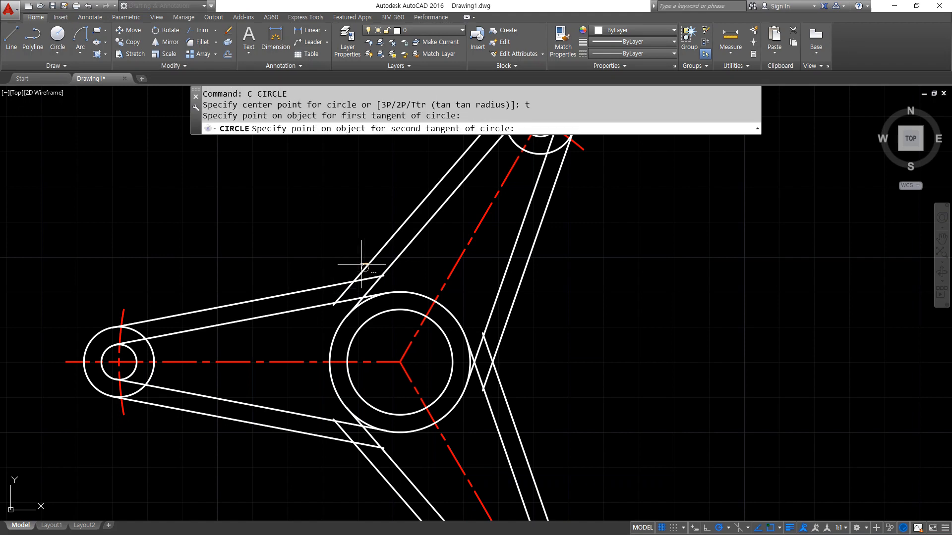
{"action": "left_click", "coordinate": [373, 259]}
{"action": "type", "text": "30"}
{"action": "key", "text": "Return"}
- Trim the radius 30 circle to the arc joining the left and upper arms, and trim the offset line ends beyond it
{"action": "type", "text": "tr"}
{"action": "key", "text": "Return"}
{"action": "key", "text": "Return"}
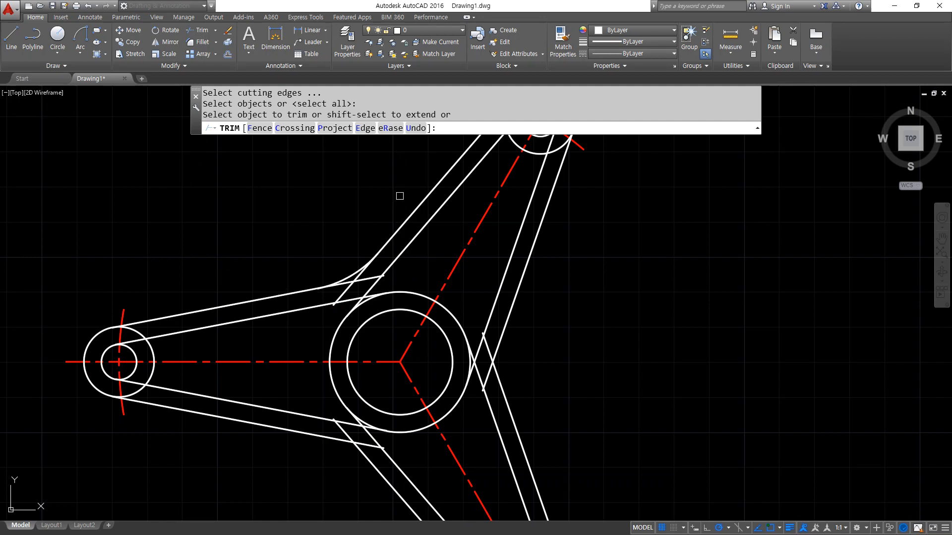
{"action": "left_click", "coordinate": [399, 195]}
{"action": "scroll", "coordinate": [329, 301], "scroll_direction": "up", "scroll_amount": 3}
{"action": "left_click", "coordinate": [365, 270]}
{"action": "left_click", "coordinate": [379, 270]}
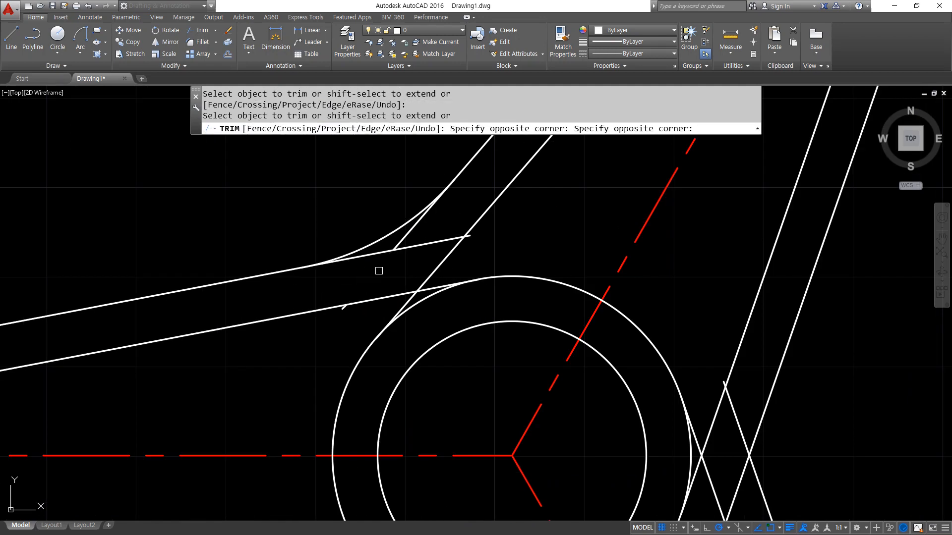
{"action": "left_click", "coordinate": [395, 246]}
{"action": "left_click", "coordinate": [385, 253]}
{"action": "key", "text": "Return"}
- Erase the two leftover offset line pieces inside the corner between the left and upper arms
{"action": "left_click", "coordinate": [438, 232]}
{"action": "left_click", "coordinate": [504, 249]}
{"action": "left_click", "coordinate": [331, 292]}
{"action": "left_click", "coordinate": [364, 327]}
{"action": "type", "text": "e"}
{"action": "key", "text": "Return"}
- Fillet the outer offset lines with radius 30 between the left and lower arms and between the lower and upper arms
{"action": "scroll", "coordinate": [281, 329], "scroll_direction": "down", "scroll_amount": 4}
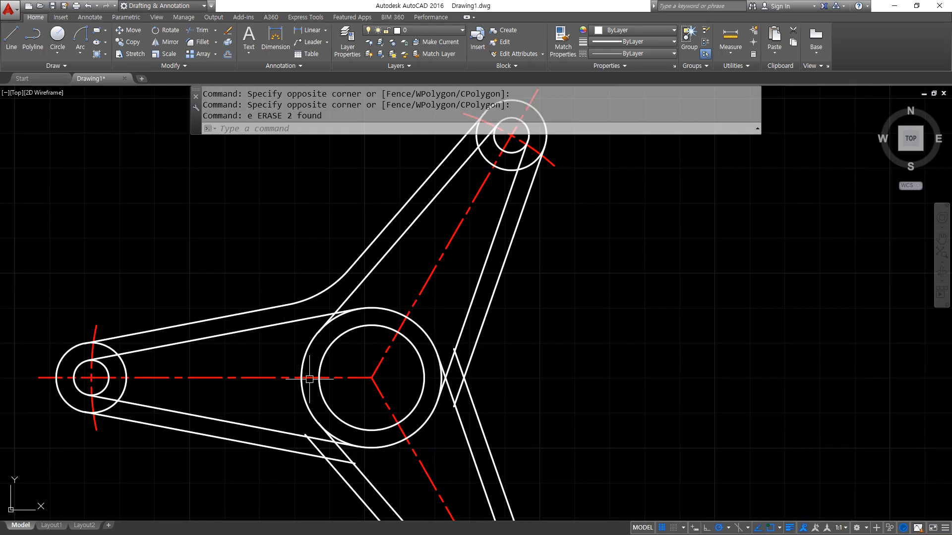
{"action": "middle_click_drag", "start_coordinate": [311, 411], "coordinate": [313, 311]}
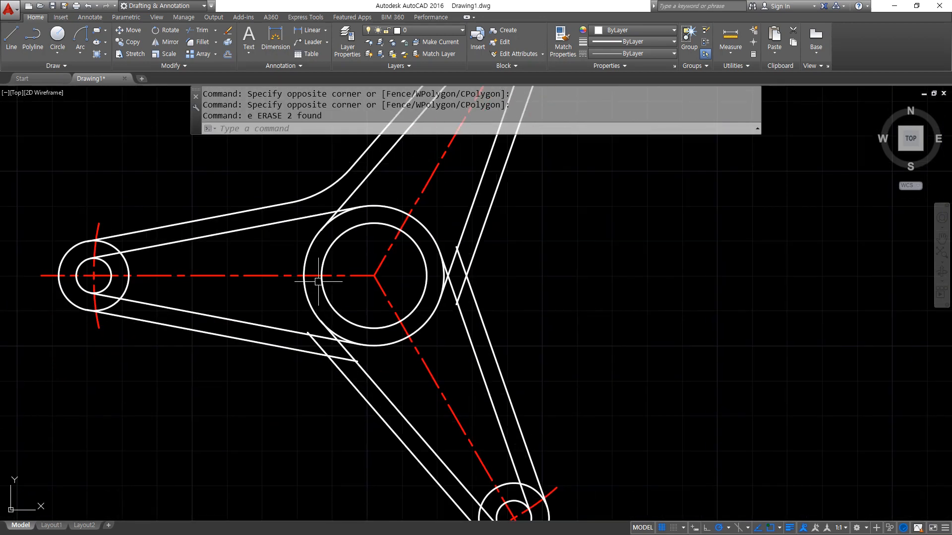
{"action": "type", "text": "f"}
{"action": "key", "text": "Return"}
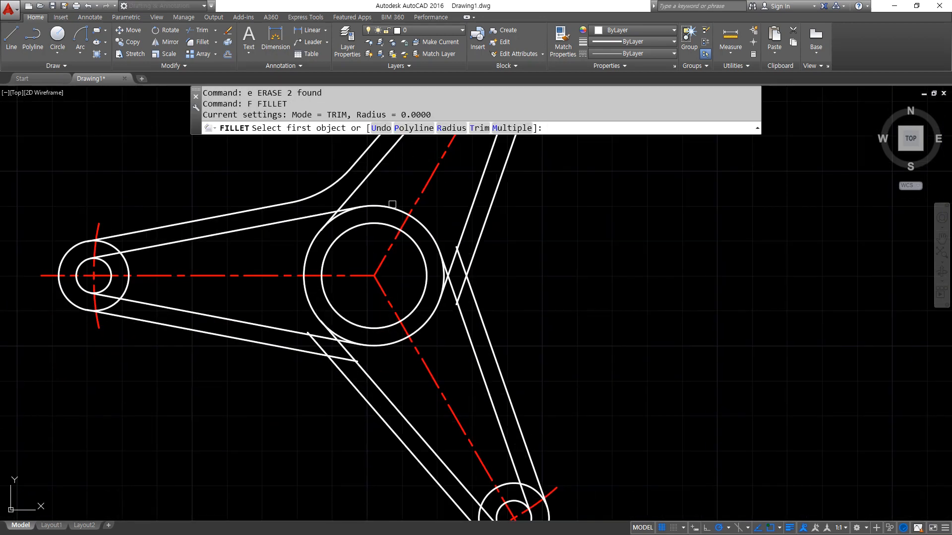
{"action": "left_click", "coordinate": [451, 128]}
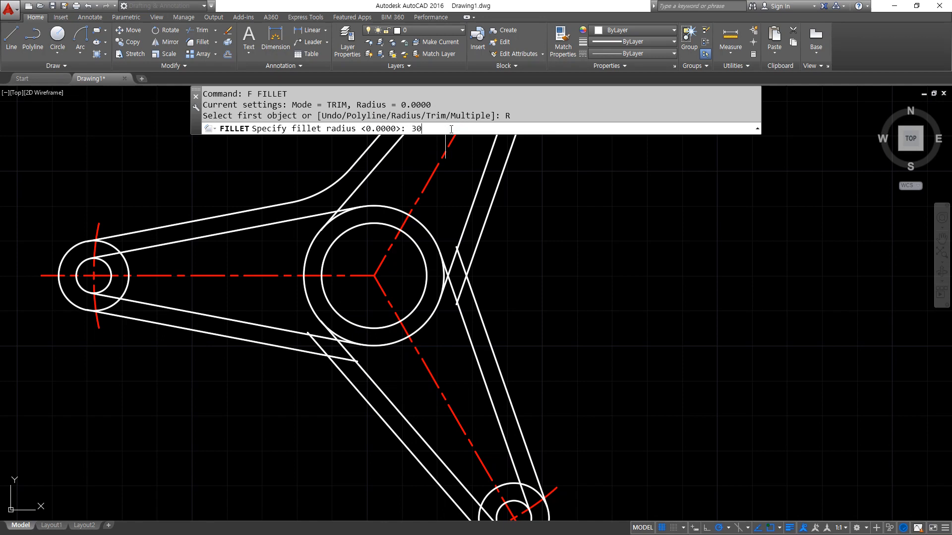
{"action": "key", "text": "Return"}
{"action": "left_click", "coordinate": [258, 337]}
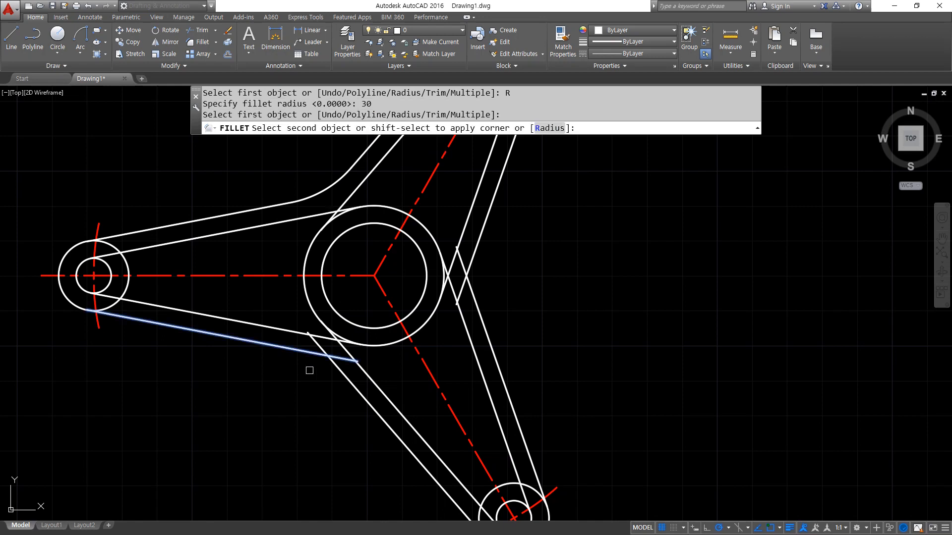
{"action": "left_click", "coordinate": [342, 376]}
{"action": "key", "text": "Return"}
{"action": "left_click", "coordinate": [474, 296]}
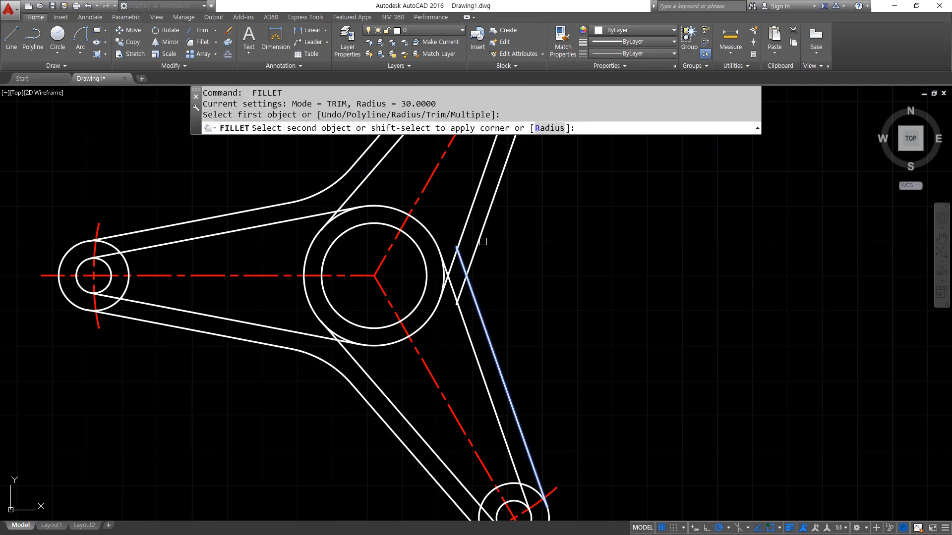
{"action": "left_click", "coordinate": [483, 242]}
{"action": "middle_click_drag", "start_coordinate": [544, 255], "coordinate": [501, 404]}
{"action": "scroll", "coordinate": [402, 240], "scroll_direction": "up", "scroll_amount": 5}
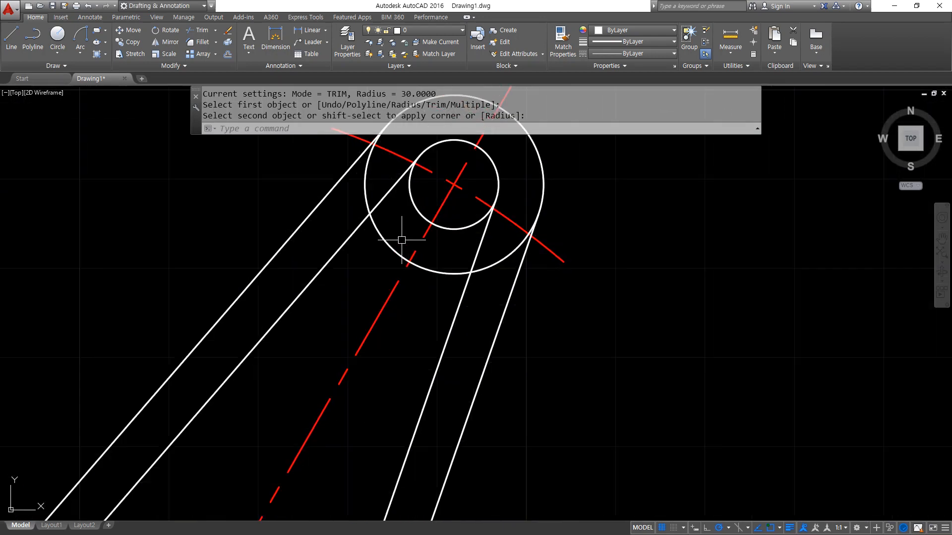
{"action": "left_click_drag", "start_coordinate": [402, 252], "coordinate": [404, 260]}
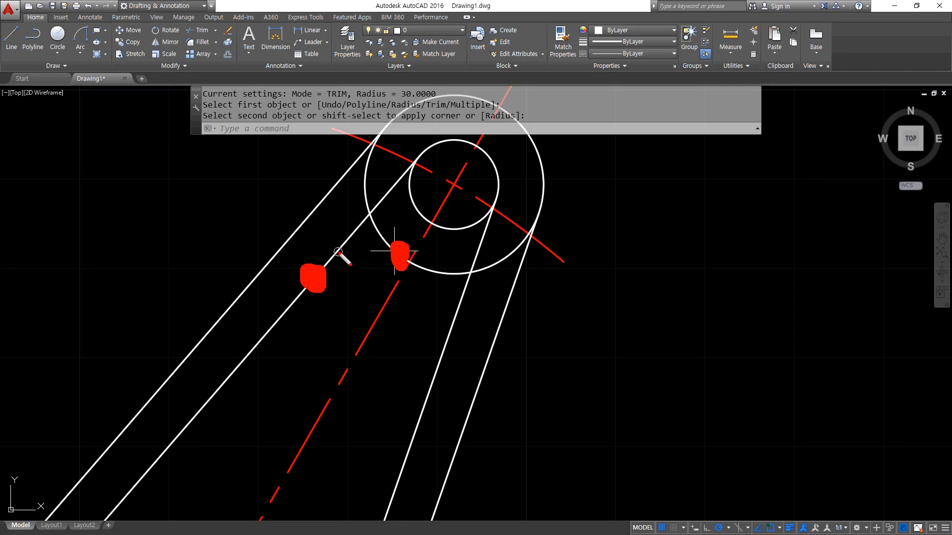
{"action": "left_click_drag", "start_coordinate": [337, 252], "coordinate": [385, 252]}
{"action": "key", "text": "Escape"}
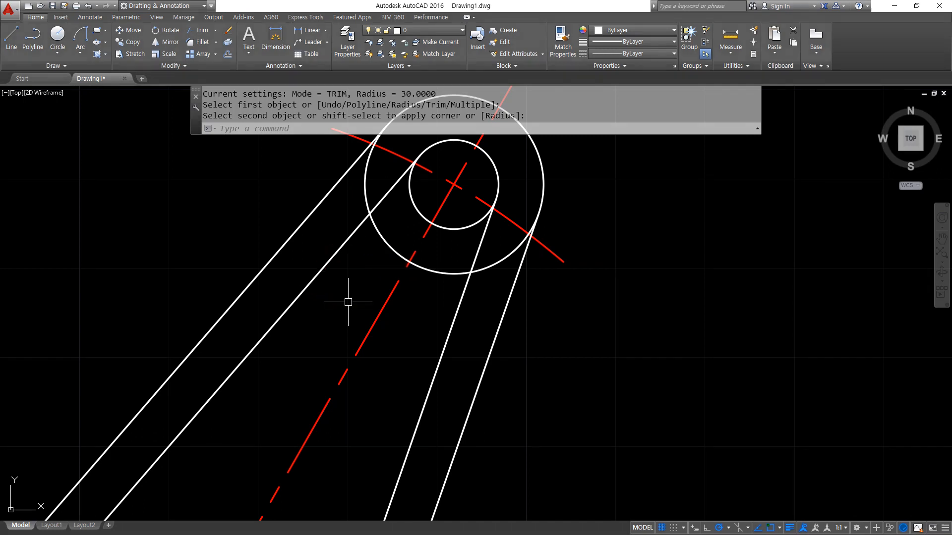
- Fillet both inner lines of the upper arm to its outer end circle with radius 2
{"action": "type", "text": "f"}
{"action": "key", "text": "Return"}
{"action": "type", "text": "r"}
{"action": "key", "text": "Return"}
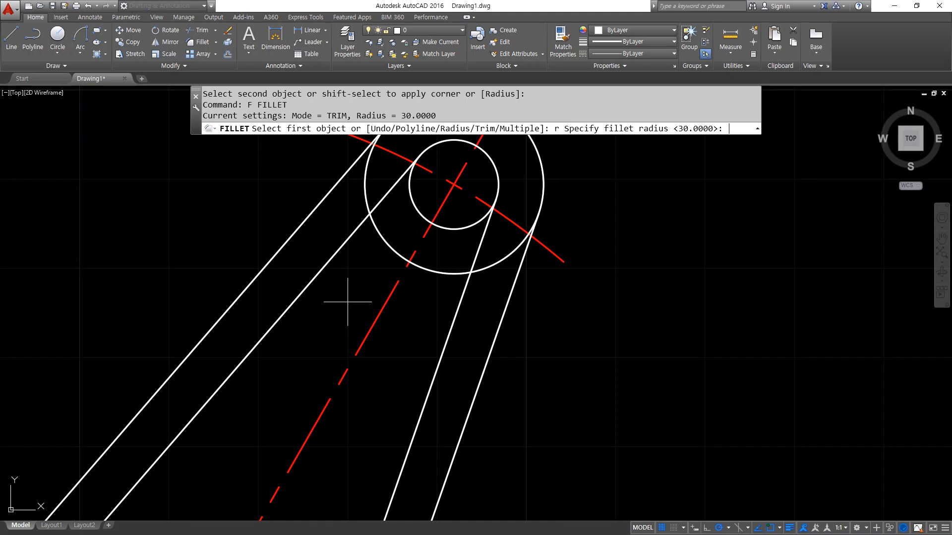
{"action": "type", "text": "2"}
{"action": "key", "text": "Return"}
{"action": "left_click", "coordinate": [382, 237]}
{"action": "left_click", "coordinate": [357, 237]}
{"action": "key", "text": "Return"}
{"action": "left_click", "coordinate": [430, 271]}
{"action": "left_click", "coordinate": [455, 318]}
- Fillet both inner lines of the left arm to its outer end circle with radius 2
{"action": "scroll", "coordinate": [307, 425], "scroll_direction": "down", "scroll_amount": 4}
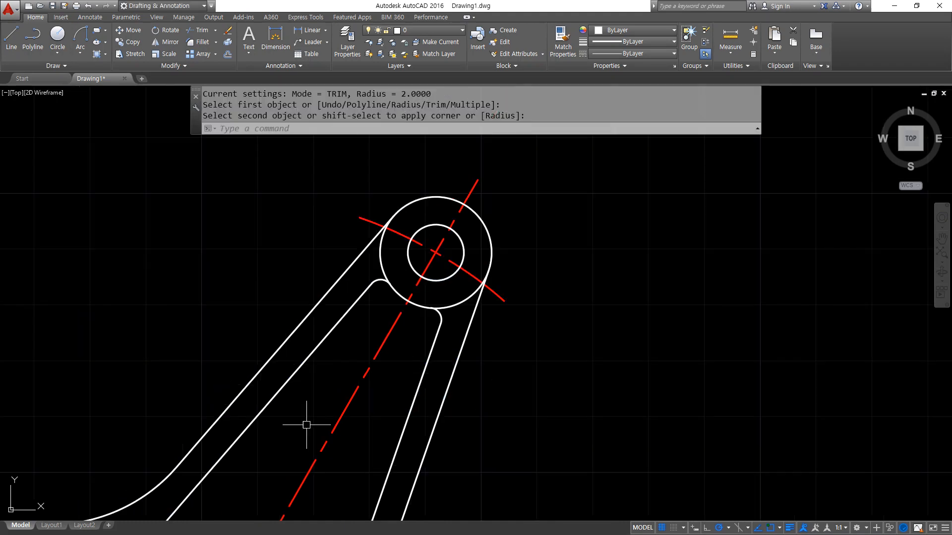
{"action": "middle_click_drag", "start_coordinate": [165, 461], "coordinate": [534, 243]}
{"action": "scroll", "coordinate": [340, 365], "scroll_direction": "up", "scroll_amount": 4}
{"action": "key", "text": "Return"}
{"action": "left_click", "coordinate": [295, 287]}
{"action": "left_click", "coordinate": [281, 319]}
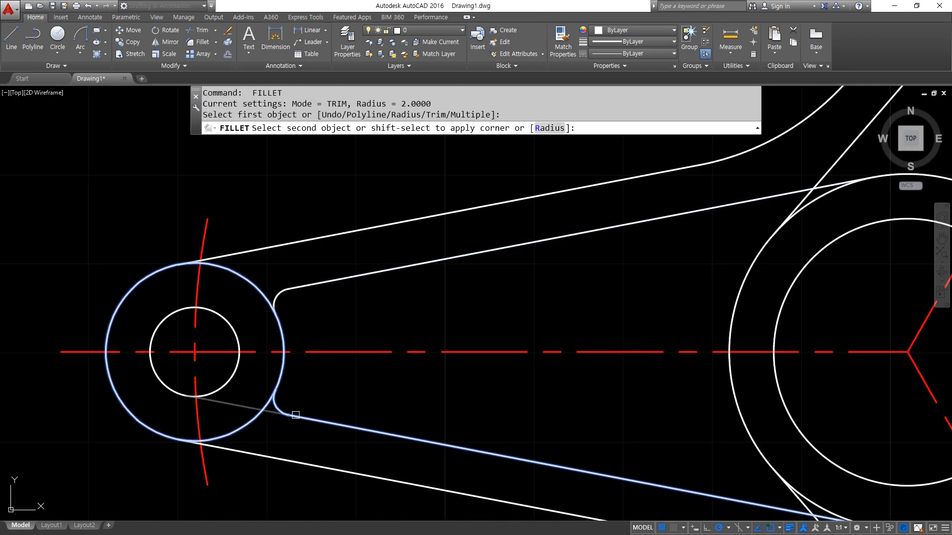
{"action": "left_click", "coordinate": [295, 412]}
- Fillet both inner lines of the lower arm to its outer end circle with radius 2
{"action": "scroll", "coordinate": [426, 380], "scroll_direction": "down", "scroll_amount": 4}
{"action": "middle_click_drag", "start_coordinate": [496, 396], "coordinate": [159, 189]}
{"action": "scroll", "coordinate": [333, 372], "scroll_direction": "up", "scroll_amount": 4}
{"action": "key", "text": "Return"}
{"action": "left_click", "coordinate": [436, 373]}
{"action": "left_click", "coordinate": [575, 338]}
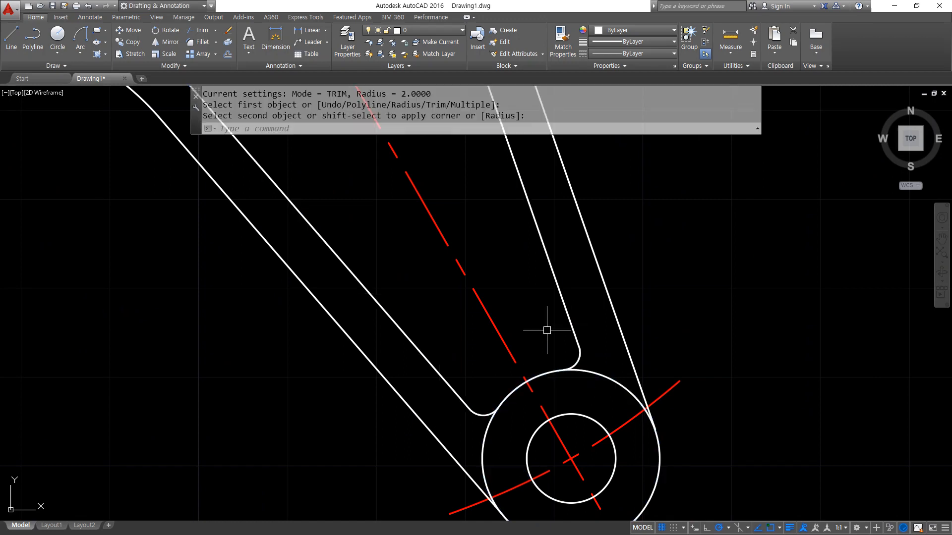
{"action": "scroll", "coordinate": [503, 324], "scroll_direction": "down", "scroll_amount": 4}
{"action": "middle_click_drag", "start_coordinate": [424, 238], "coordinate": [367, 409]}
{"action": "scroll", "coordinate": [389, 219], "scroll_direction": "up", "scroll_amount": 2}
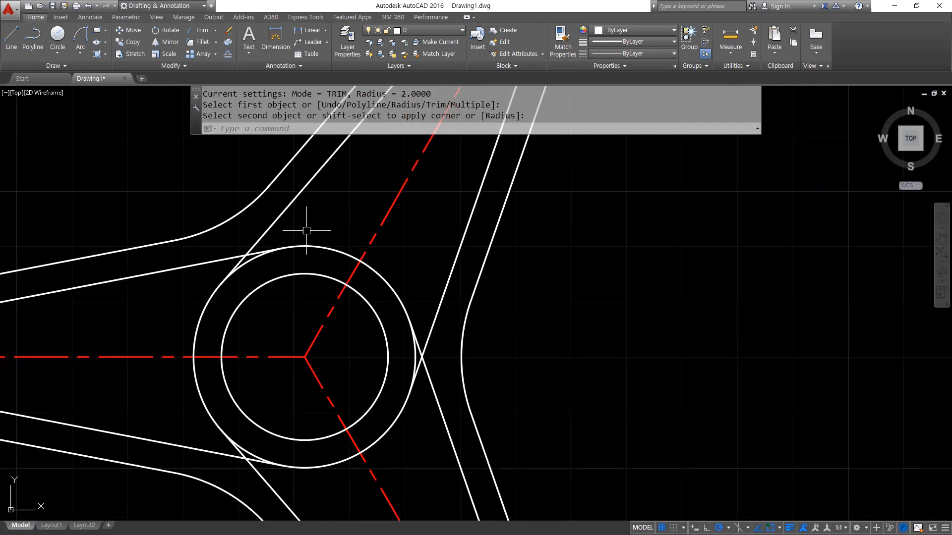
{"action": "left_click_drag", "start_coordinate": [323, 186], "coordinate": [325, 184]}
{"action": "left_click_drag", "start_coordinate": [327, 252], "coordinate": [329, 238]}
{"action": "left_click_drag", "start_coordinate": [304, 202], "coordinate": [308, 244]}
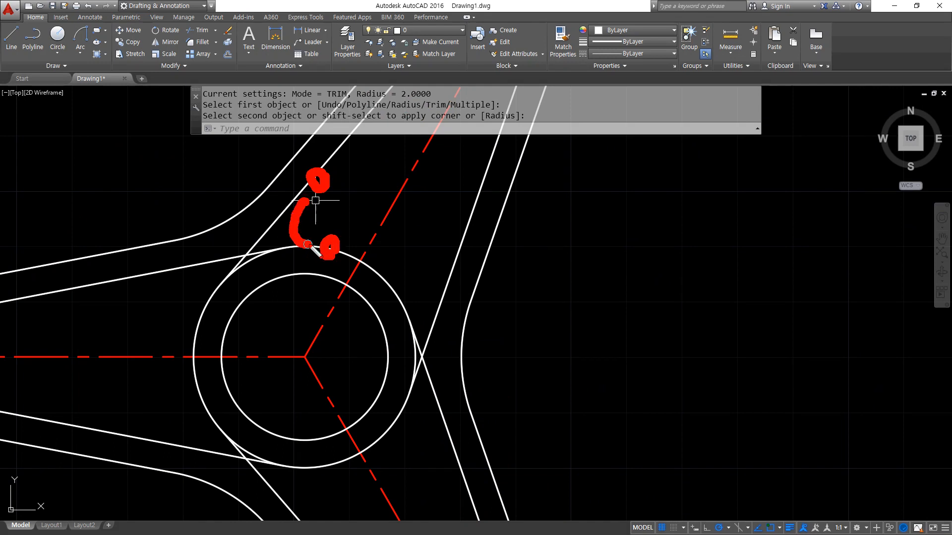
{"action": "key", "text": "Escape"}
- Fillet both inner lines of the upper arm to the outer hub circle with radius 4
{"action": "type", "text": "f"}
{"action": "key", "text": "Return"}
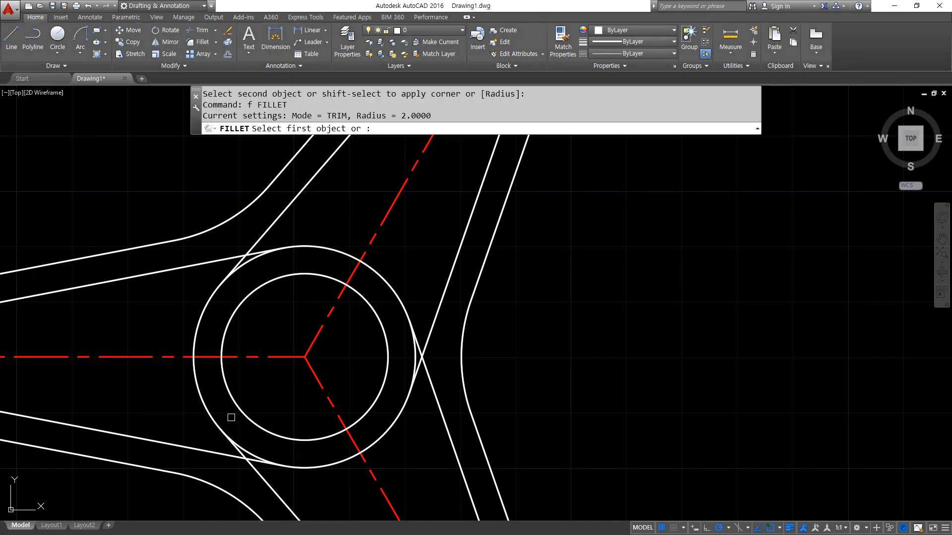
{"action": "type", "text": "r"}
{"action": "key", "text": "Return"}
{"action": "type", "text": "4"}
{"action": "key", "text": "Return"}
{"action": "left_click", "coordinate": [291, 199]}
{"action": "left_click", "coordinate": [313, 245]}
{"action": "key", "text": "Return"}
{"action": "left_click", "coordinate": [396, 295]}
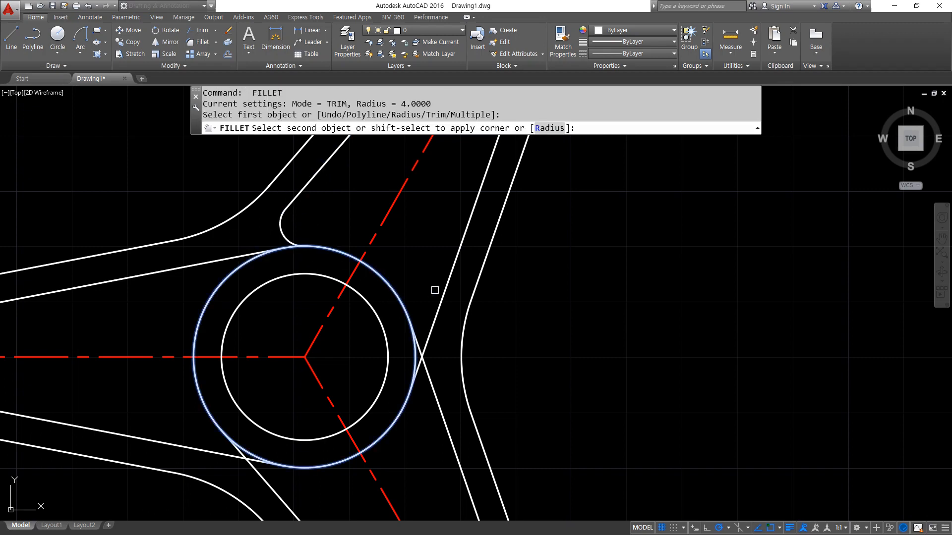
{"action": "left_click", "coordinate": [434, 316]}
- Fillet both inner lines of the lower arm to the outer hub circle with radius 4
{"action": "key", "text": "Return"}
{"action": "left_click", "coordinate": [430, 385]}
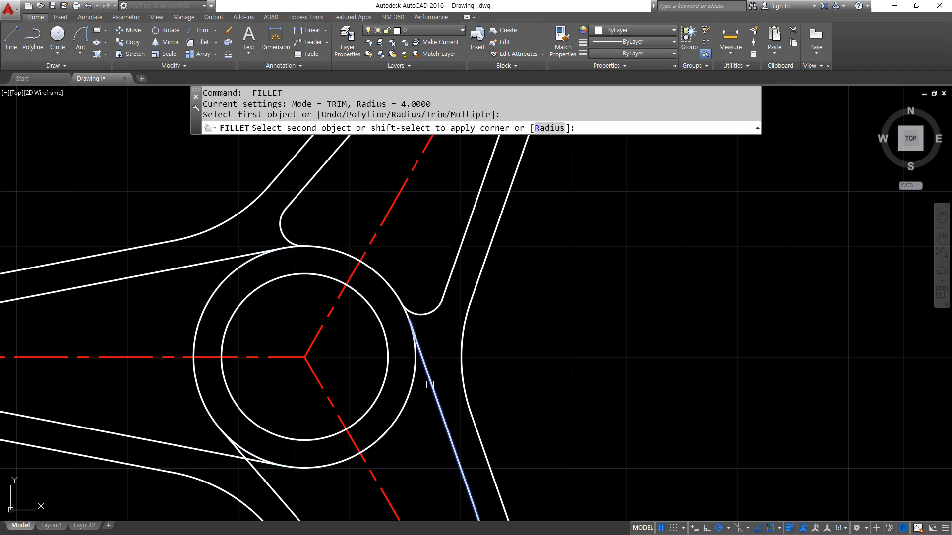
{"action": "left_click", "coordinate": [413, 382]}
{"action": "middle_click_drag", "start_coordinate": [299, 413], "coordinate": [376, 276]}
{"action": "key", "text": "Return"}
{"action": "left_click", "coordinate": [374, 336]}
{"action": "left_click", "coordinate": [350, 361]}
- Fillet both inner lines of the left arm to the outer hub circle with radius 4
{"action": "key", "text": "Return"}
{"action": "left_click", "coordinate": [238, 305]}
{"action": "left_click", "coordinate": [281, 266]}
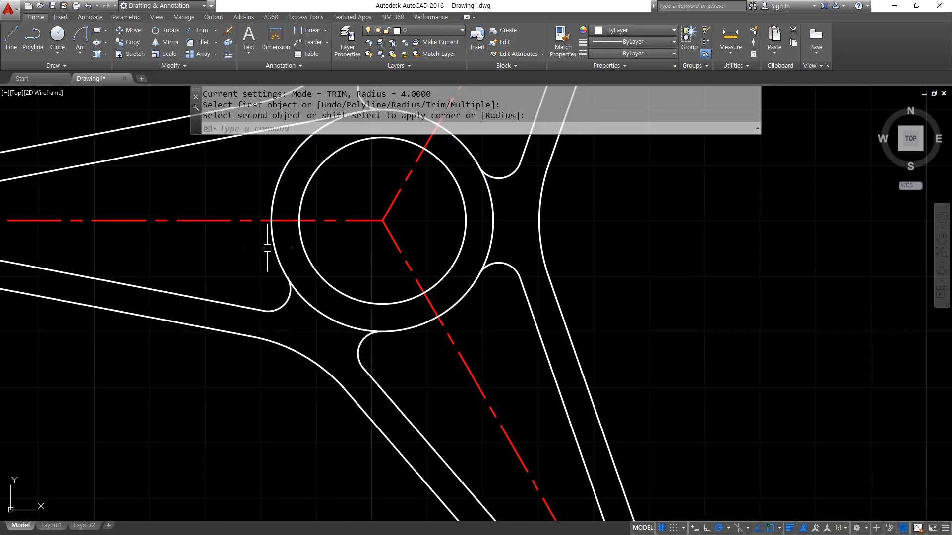
{"action": "middle_click_drag", "start_coordinate": [273, 175], "coordinate": [267, 257]}
{"action": "key", "text": "Return"}
{"action": "left_click", "coordinate": [293, 227]}
{"action": "left_click", "coordinate": [277, 210]}
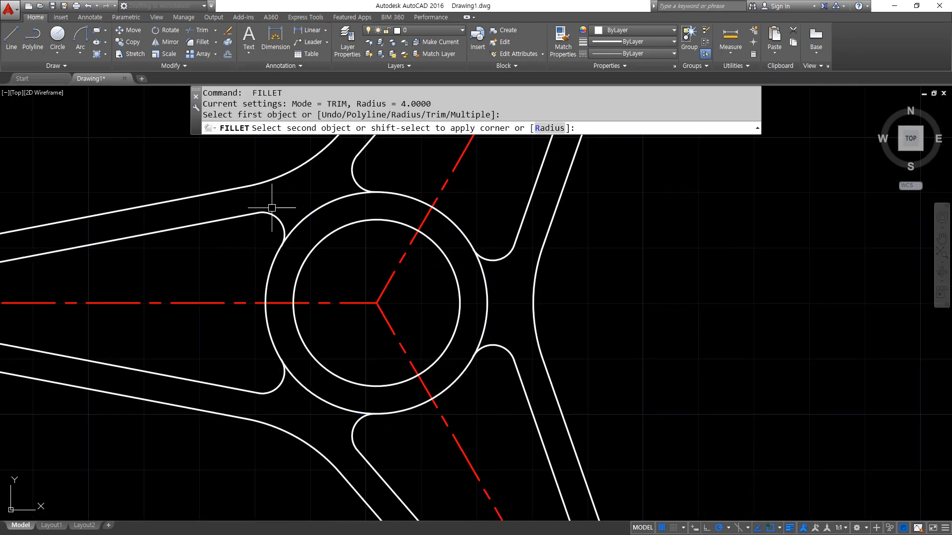
- Trim the three arcs of the outer hub circle that lie between the arm pockets
{"action": "scroll", "coordinate": [271, 208], "scroll_direction": "down", "scroll_amount": 2}
{"action": "type", "text": "tr"}
{"action": "key", "text": "Return"}
{"action": "key", "text": "Return"}
{"action": "left_click", "coordinate": [304, 324]}
{"action": "left_click", "coordinate": [297, 329]}
{"action": "left_click", "coordinate": [410, 276]}
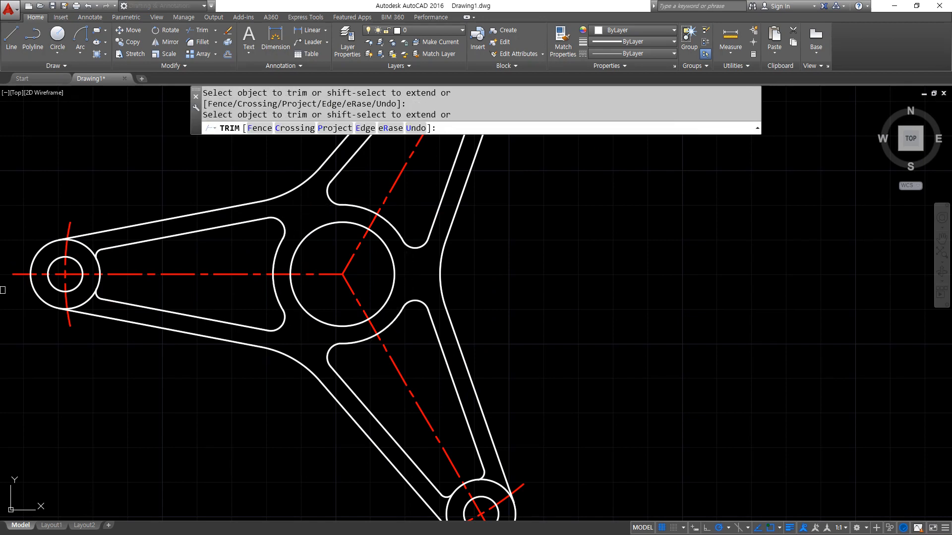
- Trim the left arm's outer end circle between its tangent outer lines and the pocket fillets on both sides
{"action": "scroll", "coordinate": [87, 251], "scroll_direction": "up", "scroll_amount": 8}
{"action": "middle_click_drag", "start_coordinate": [80, 257], "coordinate": [319, 223]}
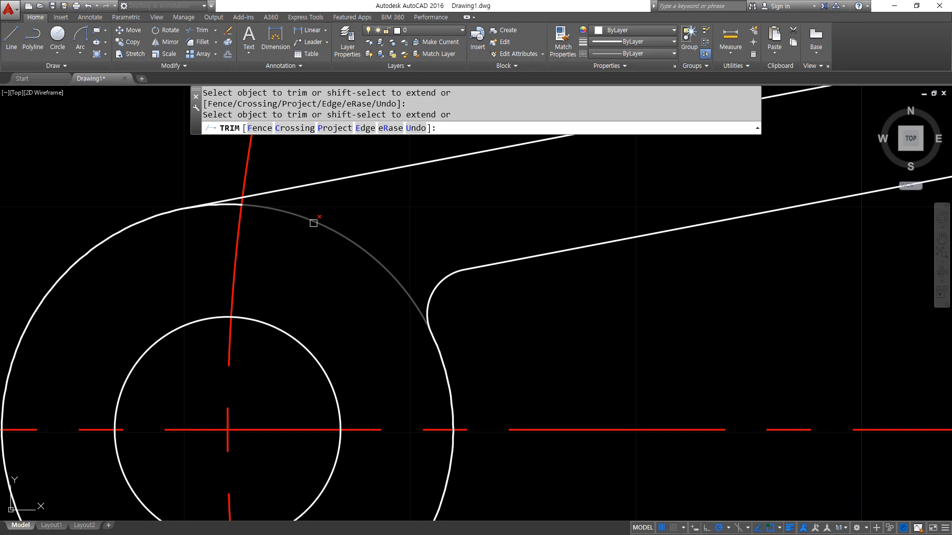
{"action": "left_click", "coordinate": [315, 225]}
{"action": "scroll", "coordinate": [226, 218], "scroll_direction": "up", "scroll_amount": 4}
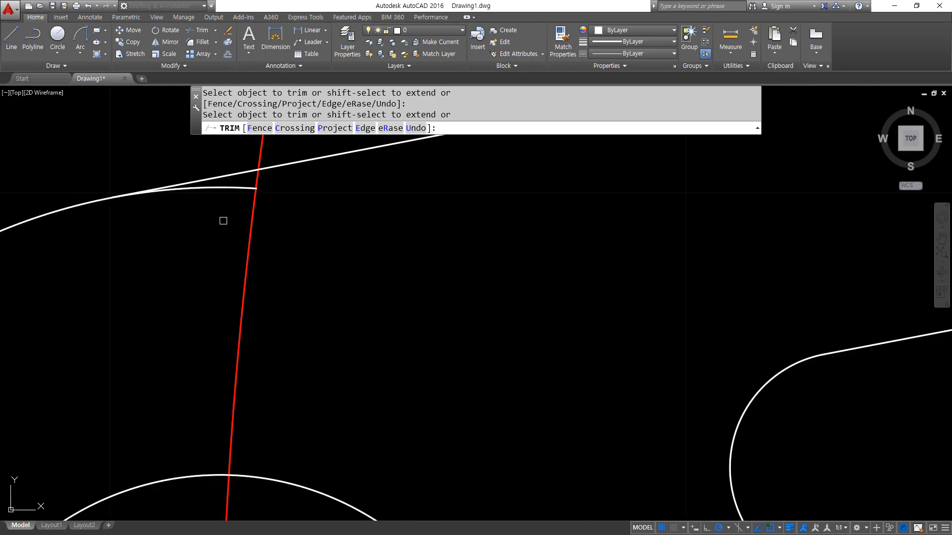
{"action": "left_click", "coordinate": [228, 191]}
{"action": "scroll", "coordinate": [186, 280], "scroll_direction": "down", "scroll_amount": 4}
{"action": "middle_click_drag", "start_coordinate": [187, 421], "coordinate": [152, 100]}
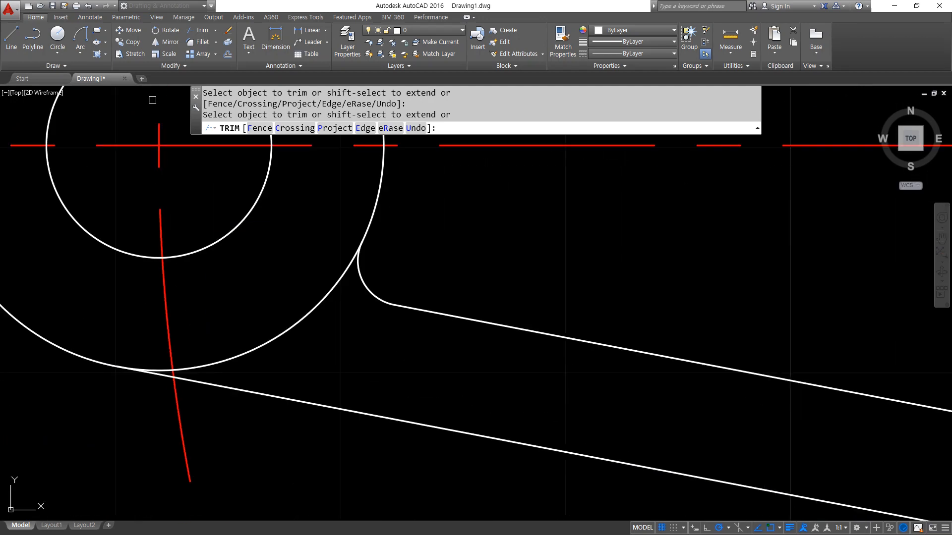
{"action": "scroll", "coordinate": [134, 339], "scroll_direction": "up", "scroll_amount": 4}
{"action": "left_click", "coordinate": [188, 419]}
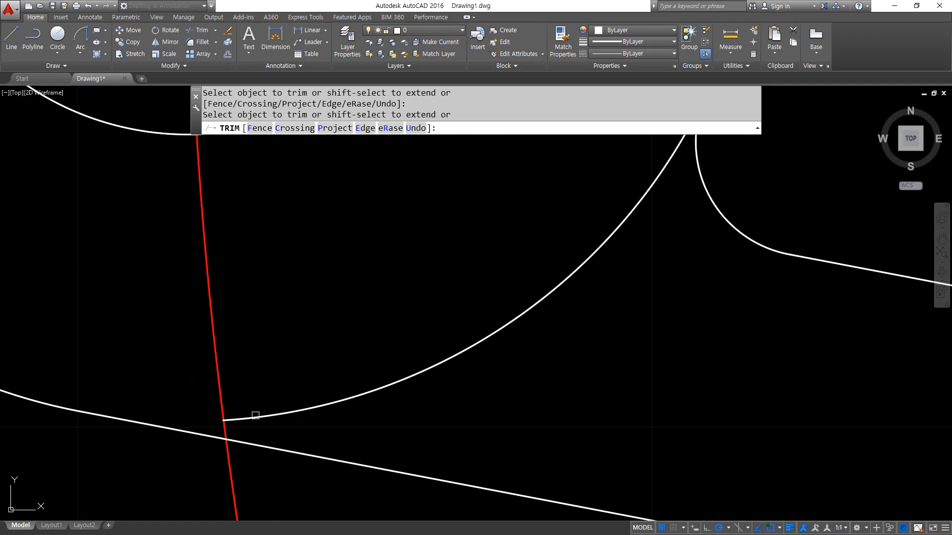
{"action": "left_click", "coordinate": [256, 416]}
- Trim the lower arm's outer end circle between its tangent outer lines and the pocket fillets on both sides
{"action": "scroll", "coordinate": [248, 397], "scroll_direction": "down", "scroll_amount": 5}
{"action": "scroll", "coordinate": [379, 441], "scroll_direction": "down", "scroll_amount": 2}
{"action": "left_click", "coordinate": [485, 452]}
{"action": "middle_click_drag", "start_coordinate": [486, 454], "coordinate": [253, 210]}
{"action": "scroll", "coordinate": [423, 381], "scroll_direction": "up", "scroll_amount": 3}
{"action": "middle_click_drag", "start_coordinate": [156, 188], "coordinate": [355, 508]}
{"action": "scroll", "coordinate": [288, 396], "scroll_direction": "up", "scroll_amount": 1}
{"action": "scroll", "coordinate": [285, 394], "scroll_direction": "up", "scroll_amount": 2}
{"action": "scroll", "coordinate": [305, 399], "scroll_direction": "up", "scroll_amount": 2}
{"action": "left_click", "coordinate": [261, 404]}
{"action": "left_click", "coordinate": [256, 413]}
{"action": "middle_click_drag", "start_coordinate": [262, 285], "coordinate": [258, 357]}
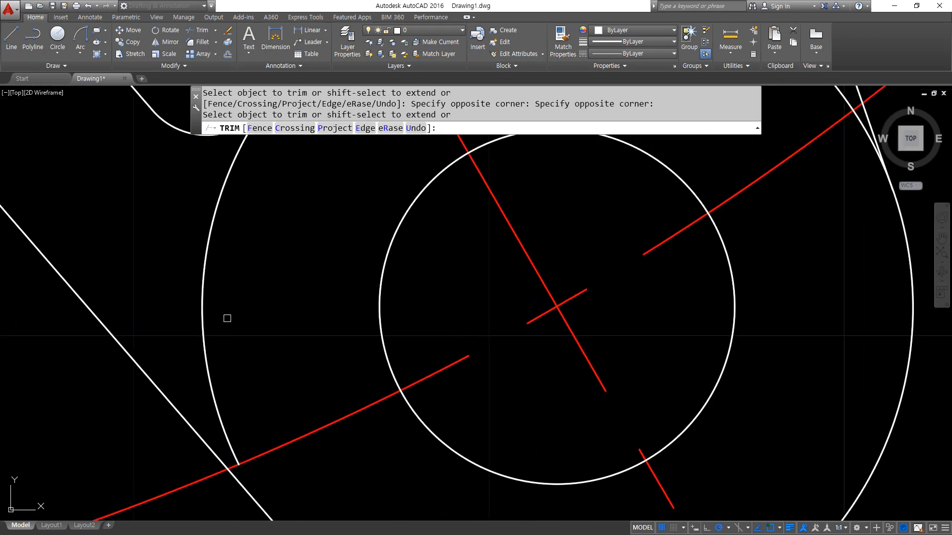
{"action": "scroll", "coordinate": [218, 315], "scroll_direction": "down", "scroll_amount": 2}
{"action": "middle_click_drag", "start_coordinate": [516, 194], "coordinate": [318, 298]}
{"action": "left_click", "coordinate": [331, 269]}
{"action": "scroll", "coordinate": [431, 382], "scroll_direction": "up", "scroll_amount": 1}
{"action": "left_click", "coordinate": [422, 342]}
- Trim the upper arm's outer end circle between its tangent outer lines and the pocket fillets, and finish trimming
{"action": "scroll", "coordinate": [347, 327], "scroll_direction": "down", "scroll_amount": 5}
{"action": "middle_click_drag", "start_coordinate": [252, 172], "coordinate": [277, 463]}
{"action": "scroll", "coordinate": [362, 199], "scroll_direction": "up", "scroll_amount": 6}
{"action": "left_click", "coordinate": [388, 353]}
{"action": "middle_click_drag", "start_coordinate": [79, 195], "coordinate": [113, 266]}
{"action": "left_click", "coordinate": [94, 246]}
{"action": "left_click", "coordinate": [68, 260]}
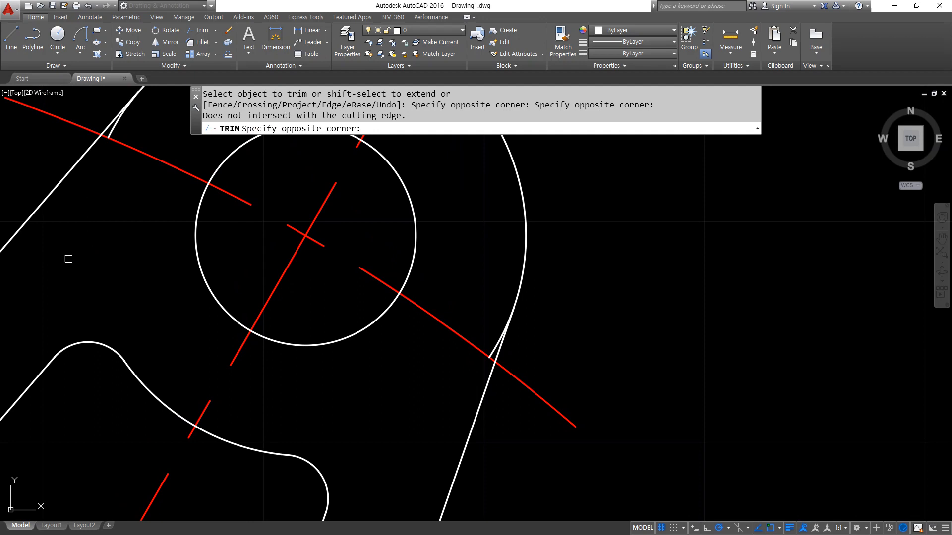
{"action": "left_click", "coordinate": [493, 347]}
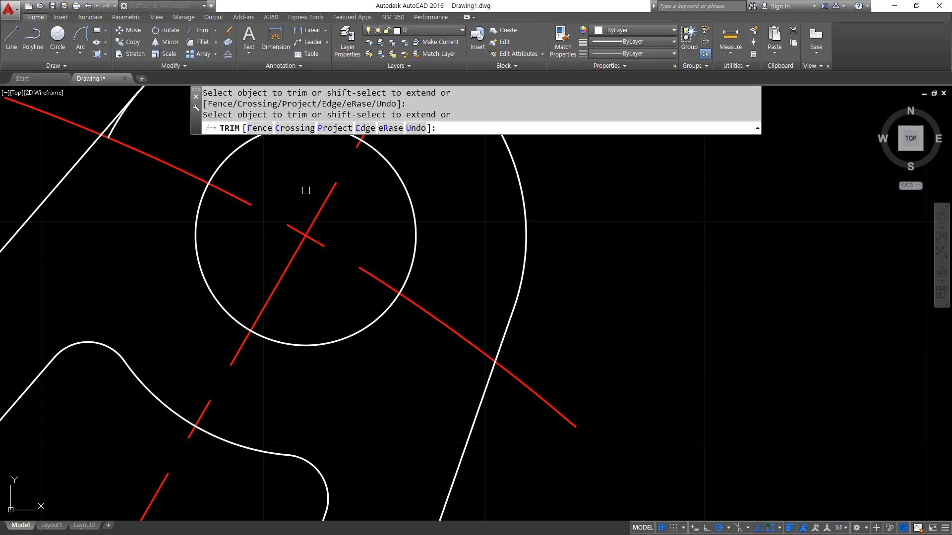
{"action": "scroll", "coordinate": [155, 219], "scroll_direction": "down", "scroll_amount": 1}
{"action": "scroll", "coordinate": [164, 223], "scroll_direction": "up", "scroll_amount": 3}
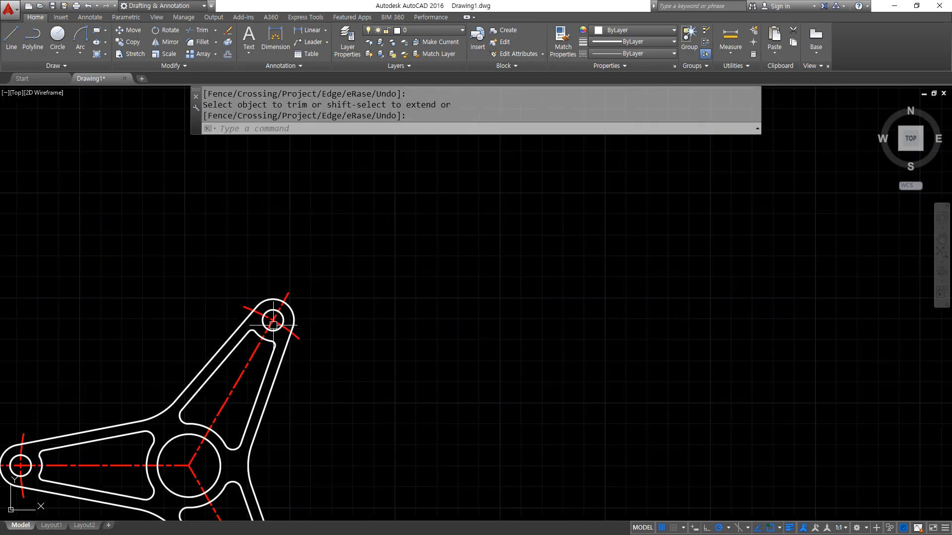
{"action": "middle_click_drag", "start_coordinate": [223, 452], "coordinate": [350, 300]}
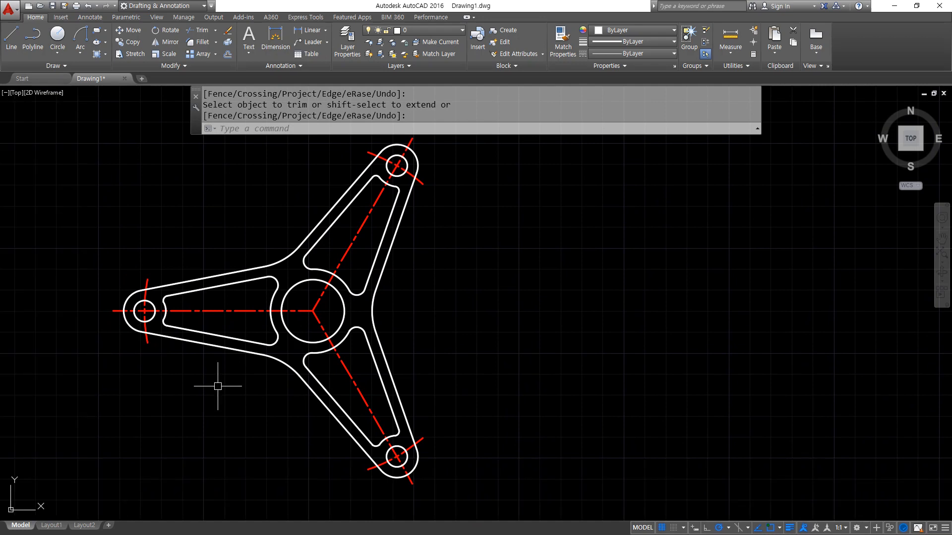
- Switch to the browser with the spoked-wheel reference drawing, move its window clear of the CAD drawing, and return to AutoCAD
{"action": "key", "text": "alt+Tab"}
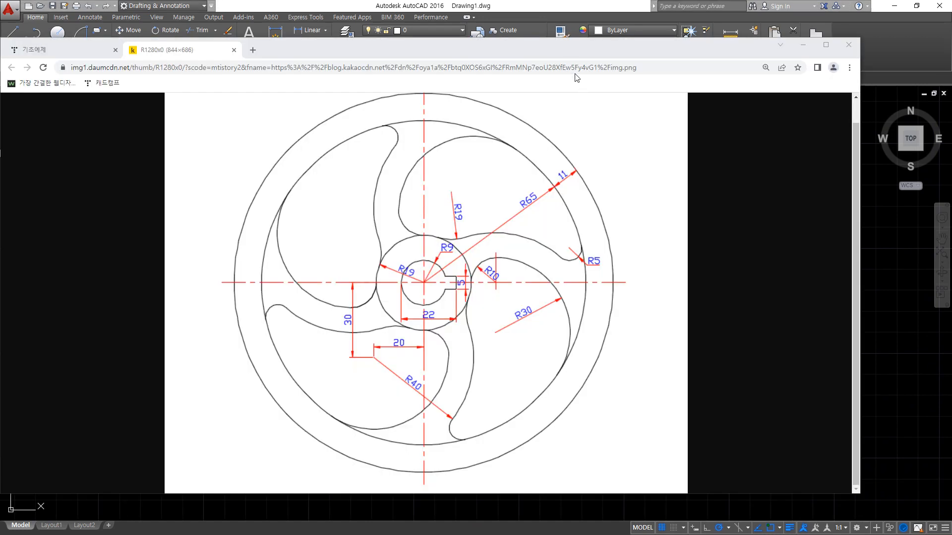
{"action": "mouse_move", "coordinate": [564, 47]}
{"action": "left_mouse_down"}
{"action": "mouse_move", "coordinate": [0, 73]}
{"action": "mouse_move", "coordinate": [0, 49]}
{"action": "left_mouse_up"}
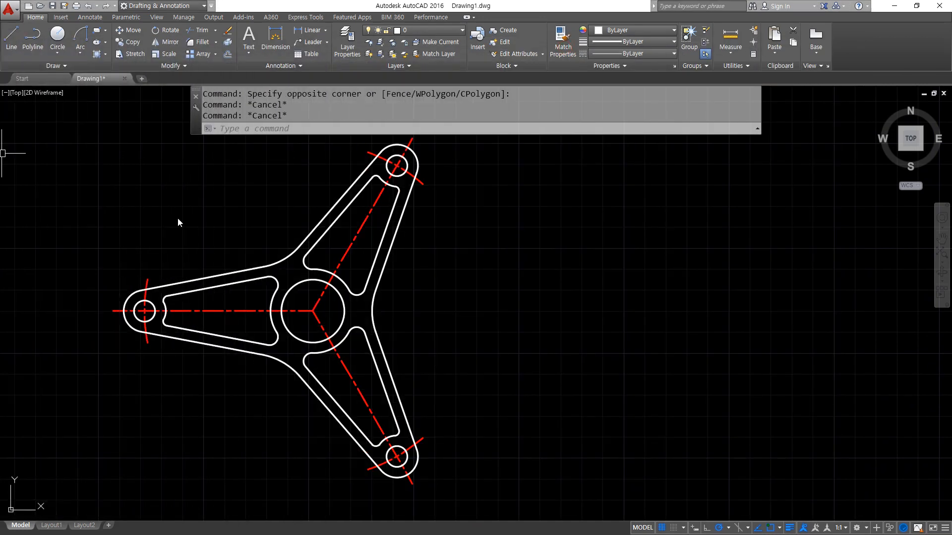
{"action": "left_click", "coordinate": [608, 290]}
- Draw a horizontal and a vertical construction line crossing in the empty area beside the bracket, level with its hub centre
{"action": "scroll", "coordinate": [670, 330], "scroll_direction": "down", "scroll_amount": 2}
{"action": "middle_click_drag", "start_coordinate": [670, 330], "coordinate": [485, 321]}
{"action": "type", "text": "xl"}
{"action": "key", "text": "Return"}
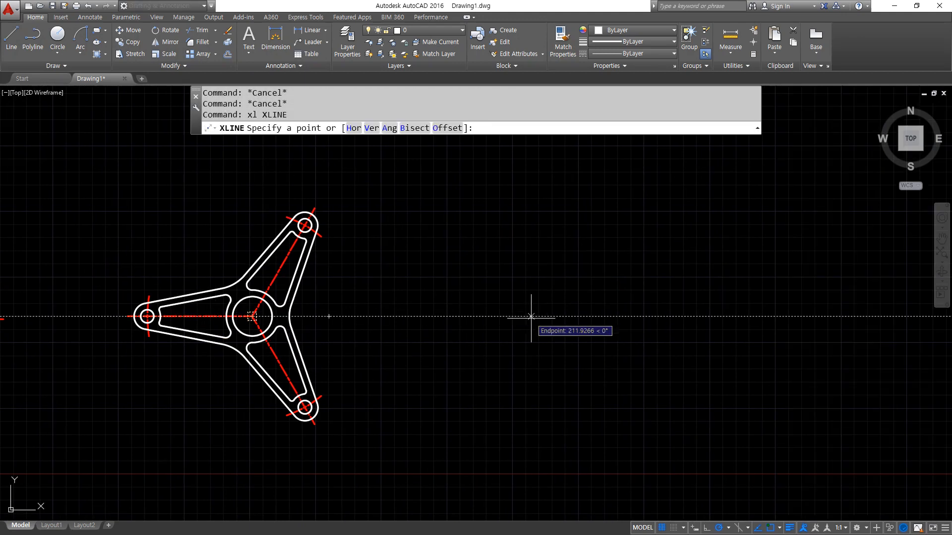
{"action": "left_click", "coordinate": [623, 316]}
{"action": "left_click", "coordinate": [657, 316]}
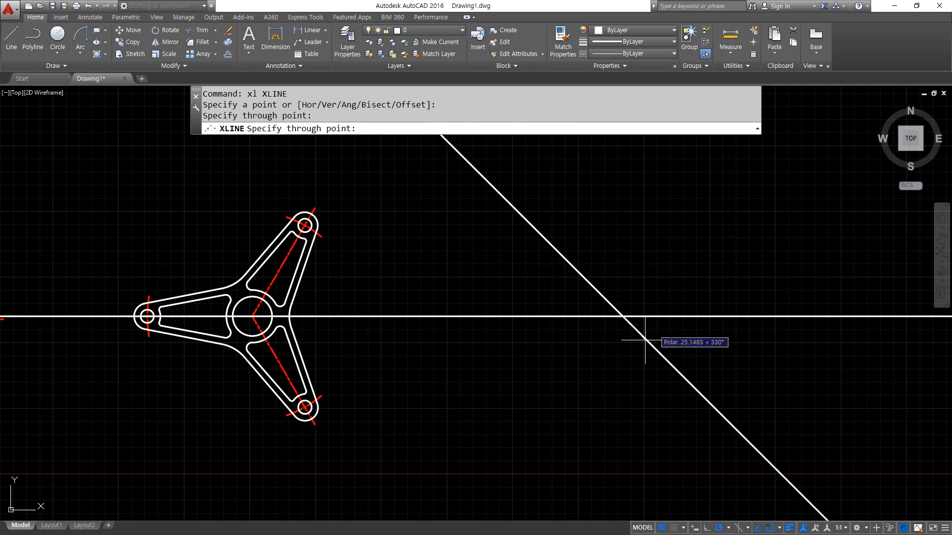
{"action": "left_click", "coordinate": [623, 355]}
{"action": "key", "text": "Escape"}
- Match the two new construction lines to the red centre line of the bracket's lower arm
{"action": "type", "text": "ma"}
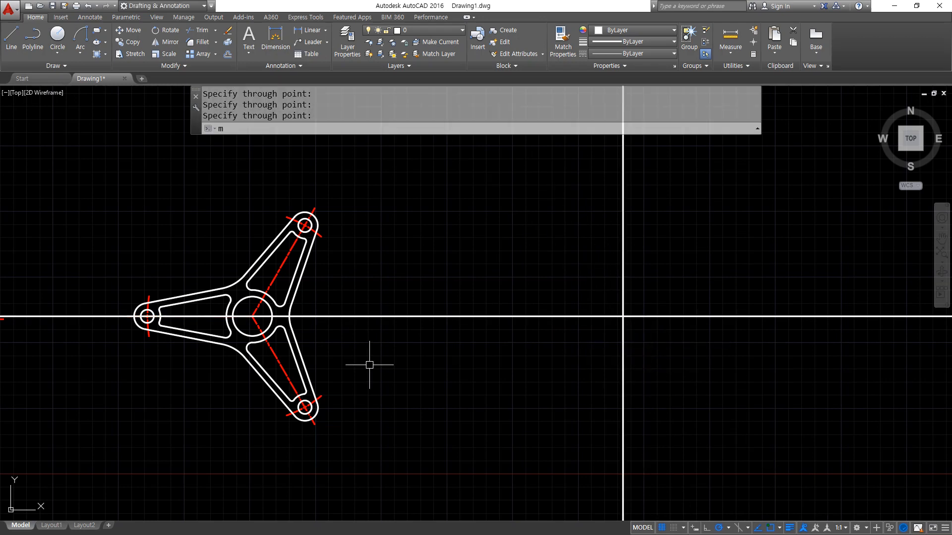
{"action": "key", "text": "Return"}
{"action": "left_click", "coordinate": [279, 361]}
{"action": "left_click", "coordinate": [647, 336]}
{"action": "left_click", "coordinate": [605, 308]}
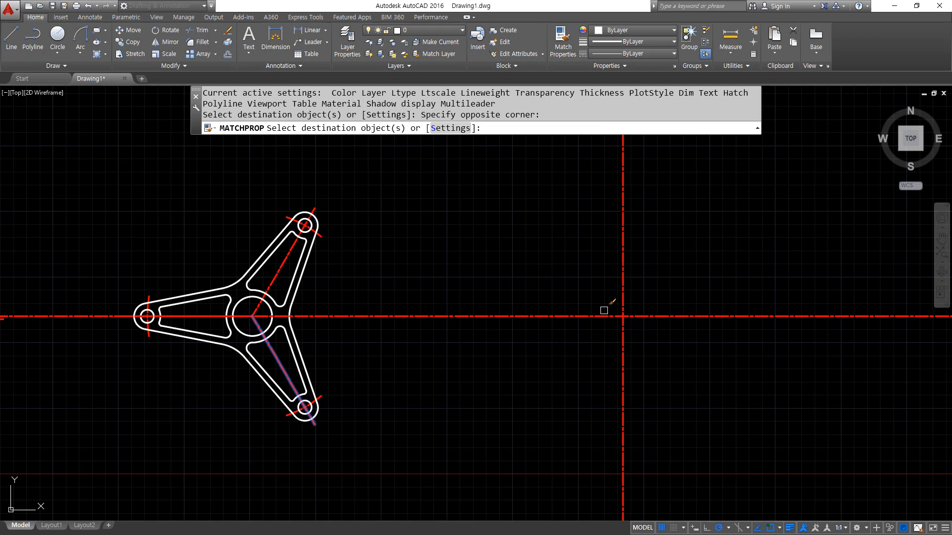
{"action": "key", "text": "Return"}
- Draw a circle of radius 9 centred on the intersection of the two new centre lines
{"action": "scroll", "coordinate": [648, 318], "scroll_direction": "up", "scroll_amount": 4}
{"action": "middle_click_drag", "start_coordinate": [649, 319], "coordinate": [393, 304]}
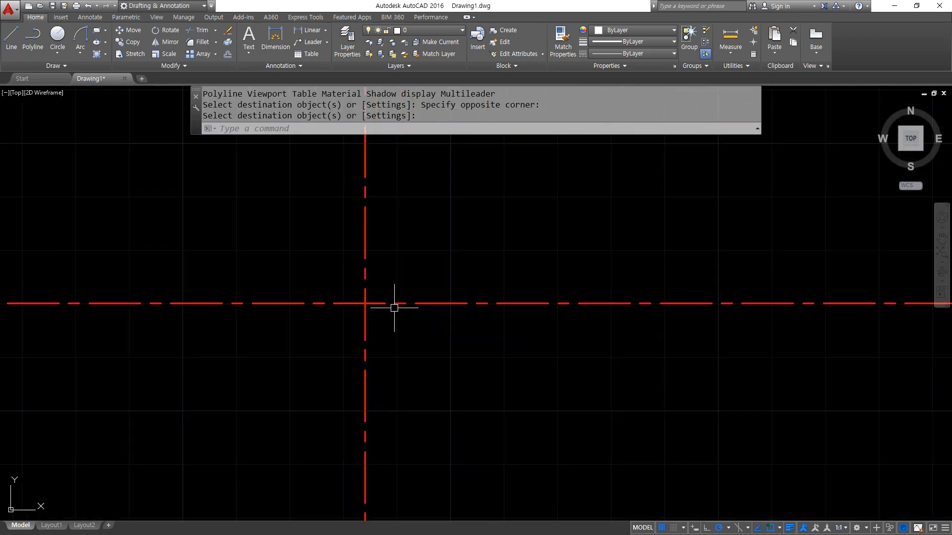
{"action": "type", "text": "c"}
{"action": "key", "text": "Return"}
{"action": "left_click", "coordinate": [364, 303]}
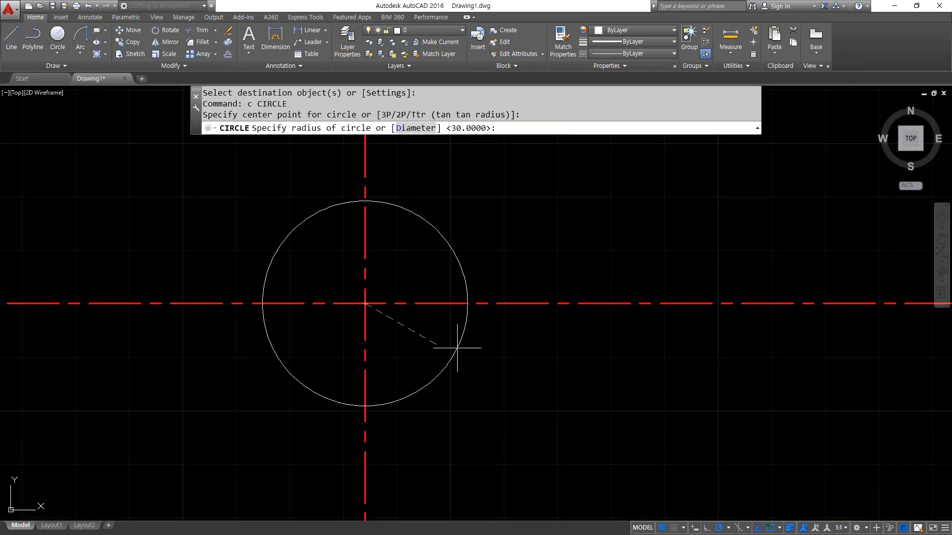
{"action": "type", "text": "9"}
{"action": "key", "text": "Return"}
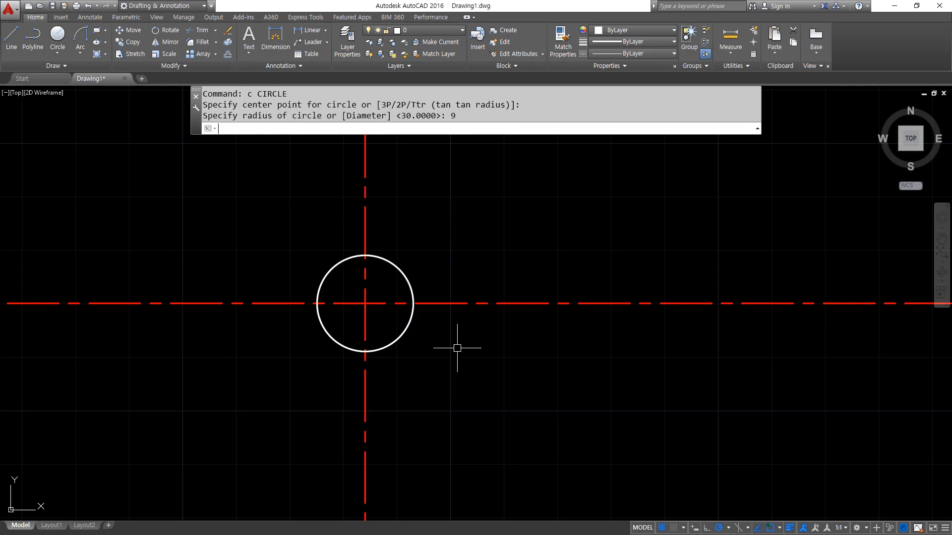
{"action": "scroll", "coordinate": [470, 316], "scroll_direction": "up", "scroll_amount": 2}
{"action": "mouse_move", "coordinate": [342, 296]}
{"action": "left_mouse_down"}
{"action": "mouse_move", "coordinate": [384, 296]}
{"action": "mouse_move", "coordinate": [386, 317]}
{"action": "mouse_move", "coordinate": [345, 331]}
{"action": "left_mouse_up"}
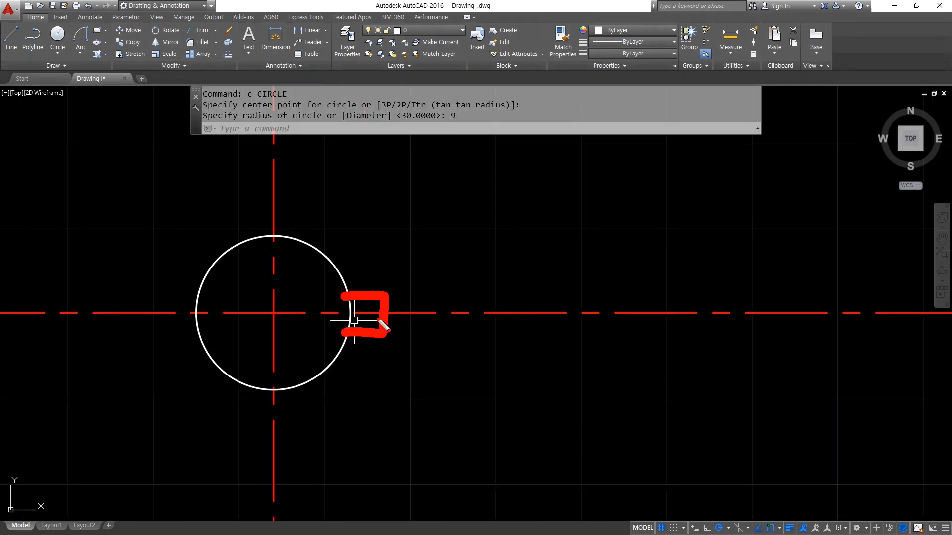
{"action": "left_click_drag", "start_coordinate": [386, 200], "coordinate": [386, 384]}
{"action": "mouse_move", "coordinate": [193, 320]}
{"action": "left_mouse_down"}
{"action": "mouse_move", "coordinate": [192, 218]}
{"action": "mouse_move", "coordinate": [188, 443]}
{"action": "left_mouse_up"}
{"action": "key", "text": "Escape"}
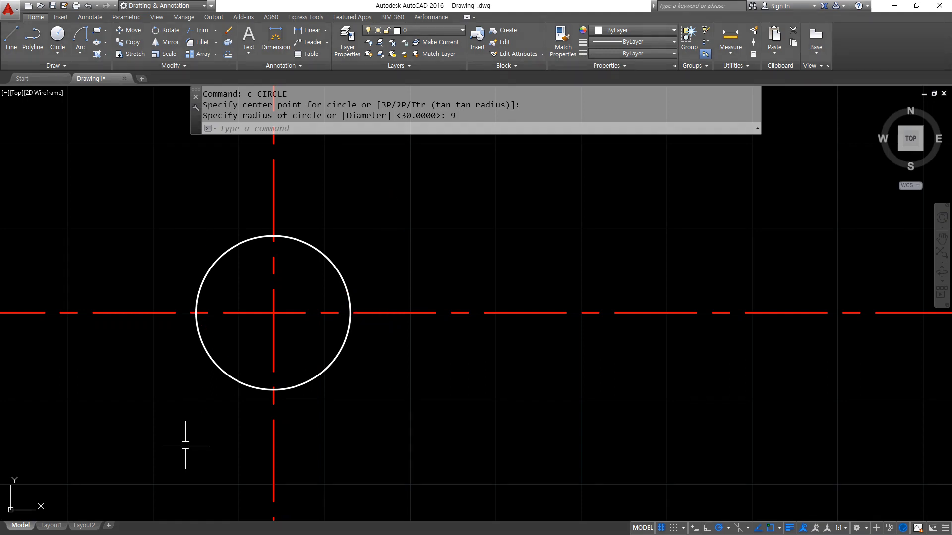
- Draw a vertical construction line through the left quadrant of the radius 9 circle
{"action": "type", "text": "XL"}
{"action": "key", "text": "Return"}
{"action": "type", "text": "v"}
{"action": "key", "text": "Return"}
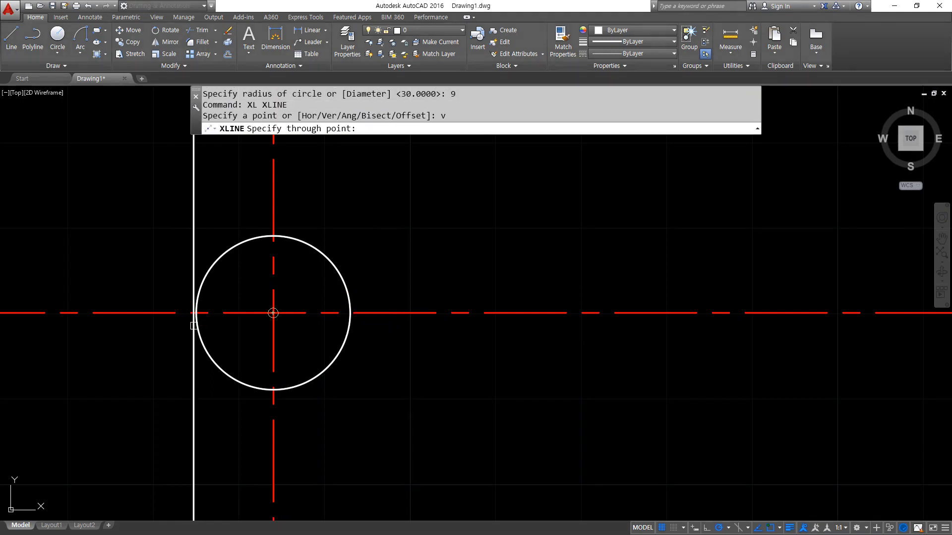
{"action": "left_click", "coordinate": [197, 313]}
{"action": "key", "text": "Return"}
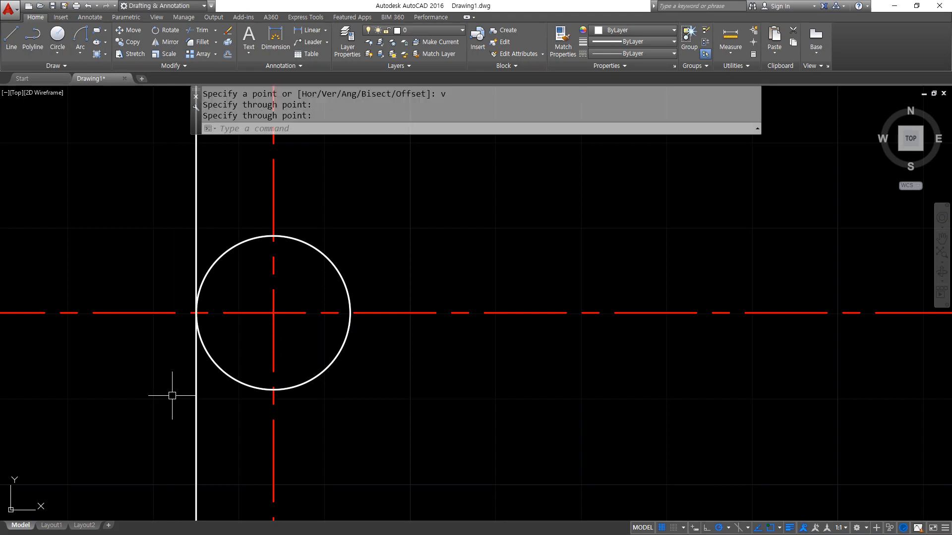
- Offset the vertical construction line 22 to the right to place the keyway's outer edge
{"action": "type", "text": "O"}
{"action": "key", "text": "Return"}
{"action": "type", "text": "22"}
{"action": "key", "text": "Return"}
{"action": "left_click", "coordinate": [196, 403]}
{"action": "left_click", "coordinate": [304, 411]}
{"action": "key", "text": "Return"}
- Offset the horizontal centre line 2.5 above and below for the keyway sides
{"action": "key", "text": "Return"}
{"action": "type", "text": "2.5"}
{"action": "key", "text": "Return"}
{"action": "left_click", "coordinate": [407, 313]}
{"action": "left_click", "coordinate": [410, 298]}
{"action": "left_click", "coordinate": [411, 313]}
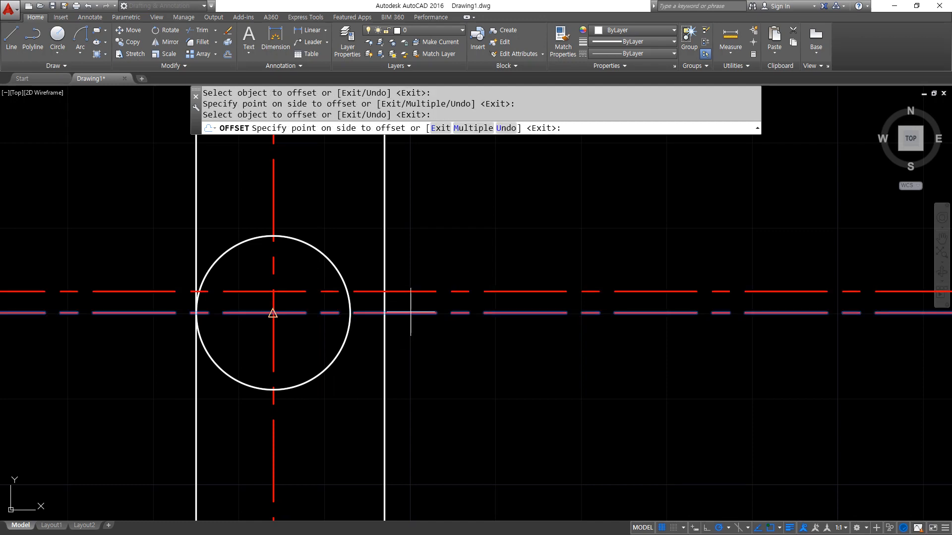
{"action": "left_click", "coordinate": [408, 335]}
{"action": "key", "text": "Return"}
- Match the two offset keyway side lines to the properties of the white bore circle
{"action": "type", "text": "ma"}
{"action": "key", "text": "Return"}
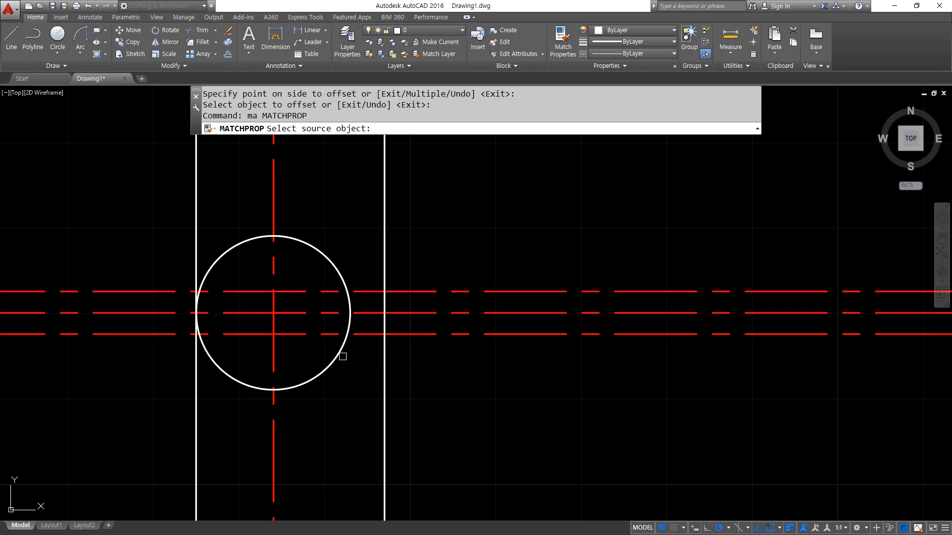
{"action": "left_click", "coordinate": [342, 356]}
{"action": "left_click", "coordinate": [365, 334]}
{"action": "left_click", "coordinate": [367, 292]}
{"action": "key", "text": "Return"}
- Join the keyway's side lines to its outer edge in two sharp corners using a Fillet of radius 0
{"action": "type", "text": "f"}
{"action": "key", "text": "Return"}
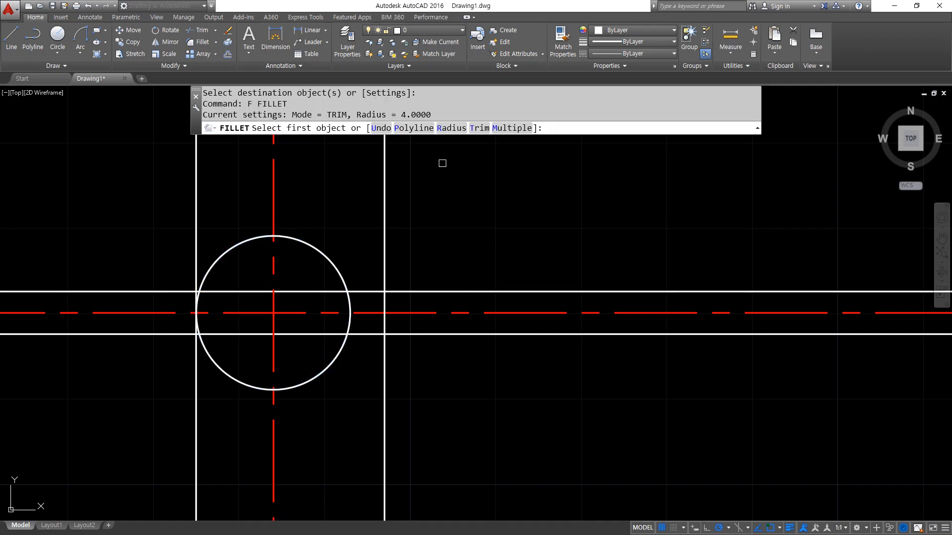
{"action": "left_click", "coordinate": [449, 129]}
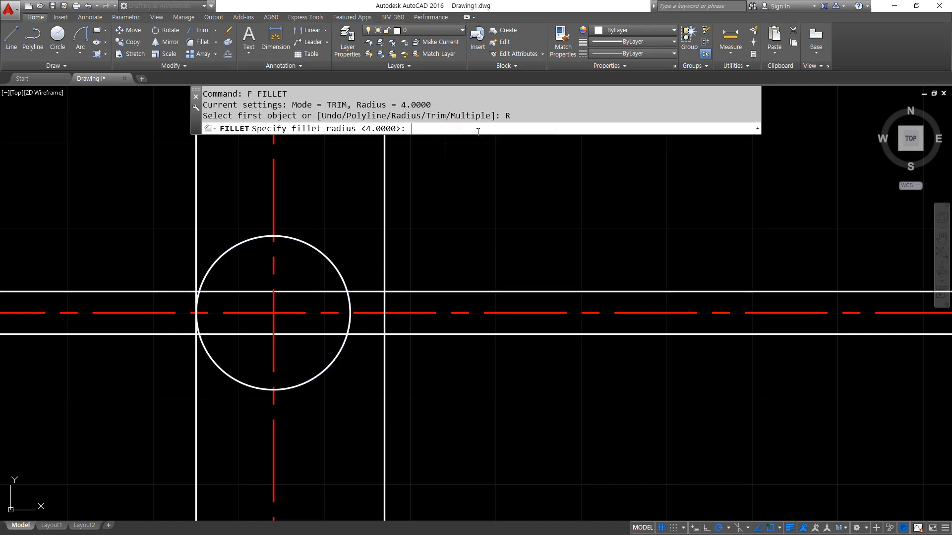
{"action": "key", "text": "Return"}
{"action": "left_click", "coordinate": [380, 291]}
{"action": "left_click", "coordinate": [384, 301]}
{"action": "key", "text": "Return"}
{"action": "left_click", "coordinate": [384, 320]}
{"action": "left_click", "coordinate": [371, 335]}
- Cut the keyway side lines back to the bore circle with the radius 0 Fillet
{"action": "key", "text": "Return"}
{"action": "left_click", "coordinate": [350, 298]}
{"action": "left_click", "coordinate": [358, 290]}
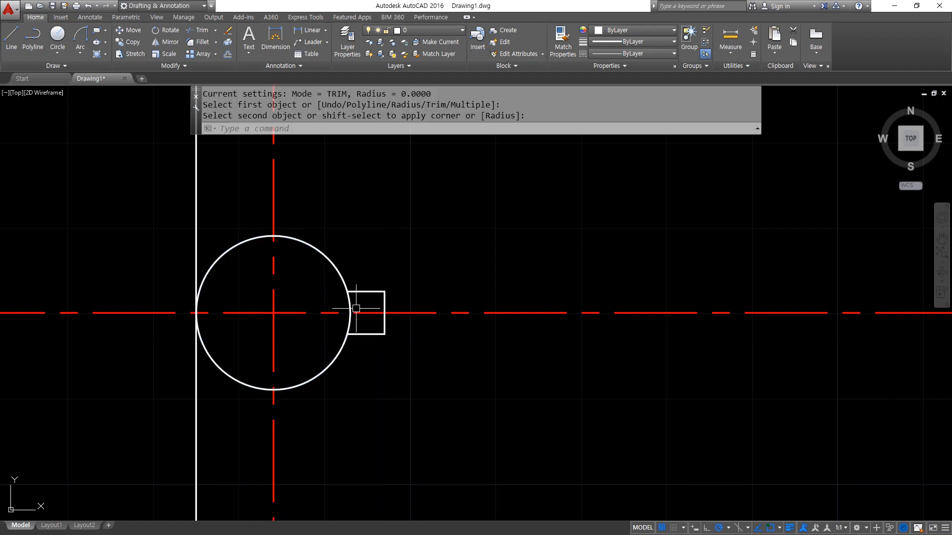
- Trim the bore circle's arc between the two keyway side lines
{"action": "type", "text": "tr"}
{"action": "key", "text": "Return"}
{"action": "key", "text": "Return"}
{"action": "left_click", "coordinate": [351, 304]}
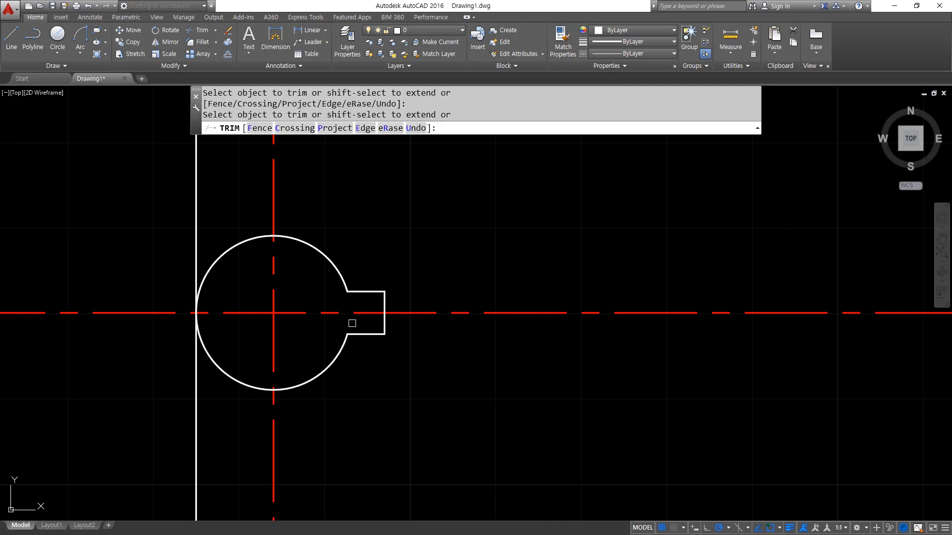
- Erase the vertical construction line at the left edge of the bore circle
{"action": "left_click", "coordinate": [214, 417]}
{"action": "left_click", "coordinate": [149, 446]}
{"action": "type", "text": "e"}
{"action": "key", "text": "Return"}
{"action": "key", "text": "Return"}
{"action": "key", "text": "Escape"}
{"action": "key", "text": "Escape"}
- Draw a hub circle of radius 19 concentric with the bore
{"action": "type", "text": "c"}
{"action": "key", "text": "Return"}
{"action": "left_click", "coordinate": [273, 313]}
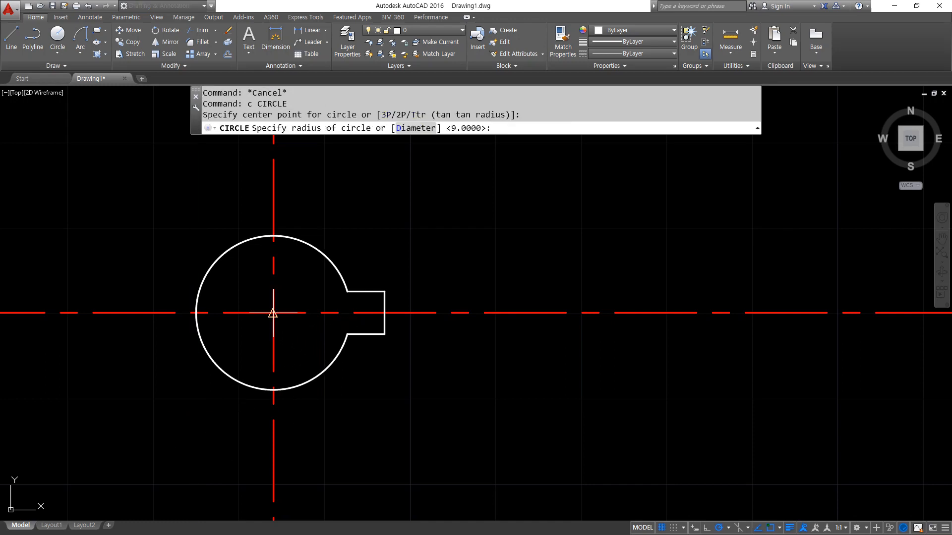
{"action": "type", "text": "19"}
{"action": "key", "text": "Return"}
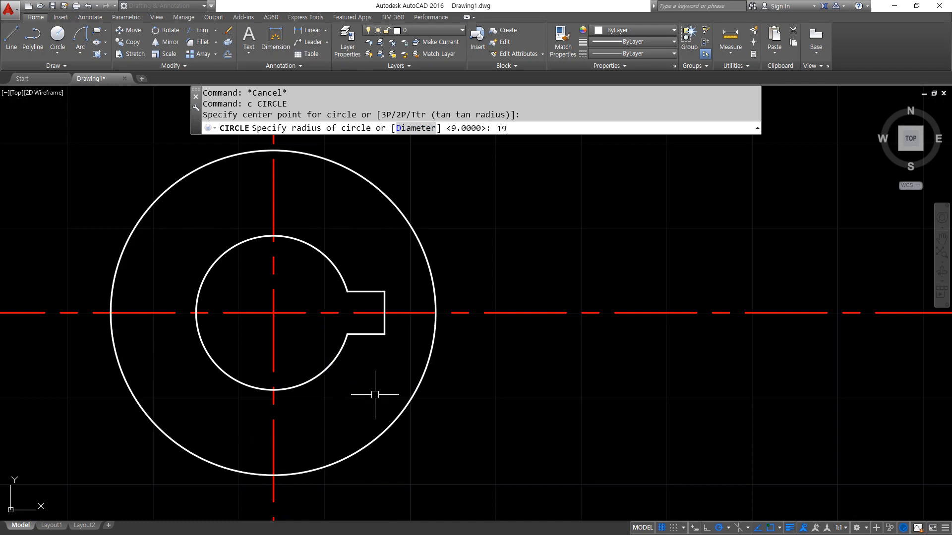
- Draw a circle of radius 65 from the hub centre for the rim's inner edge
{"action": "key", "text": "Return"}
{"action": "left_click", "coordinate": [274, 312]}
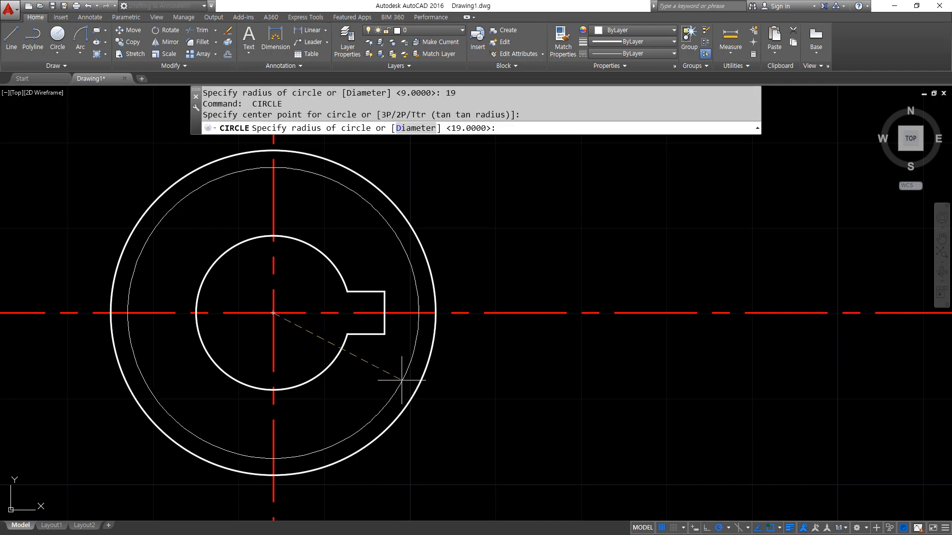
{"action": "type", "text": "65"}
{"action": "key", "text": "Return"}
{"action": "scroll", "coordinate": [453, 371], "scroll_direction": "down", "scroll_amount": 3}
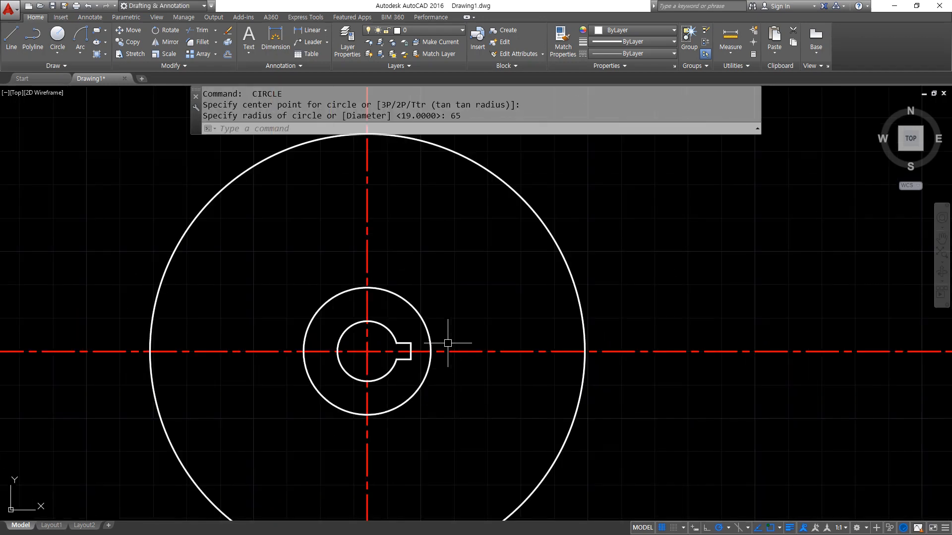
- Offset the radius 65 circle 11 outward to form the rim's outer edge
{"action": "type", "text": "o"}
{"action": "key", "text": "Return"}
{"action": "type", "text": "11"}
{"action": "key", "text": "Return"}
{"action": "left_click", "coordinate": [565, 239]}
{"action": "left_click", "coordinate": [606, 255]}
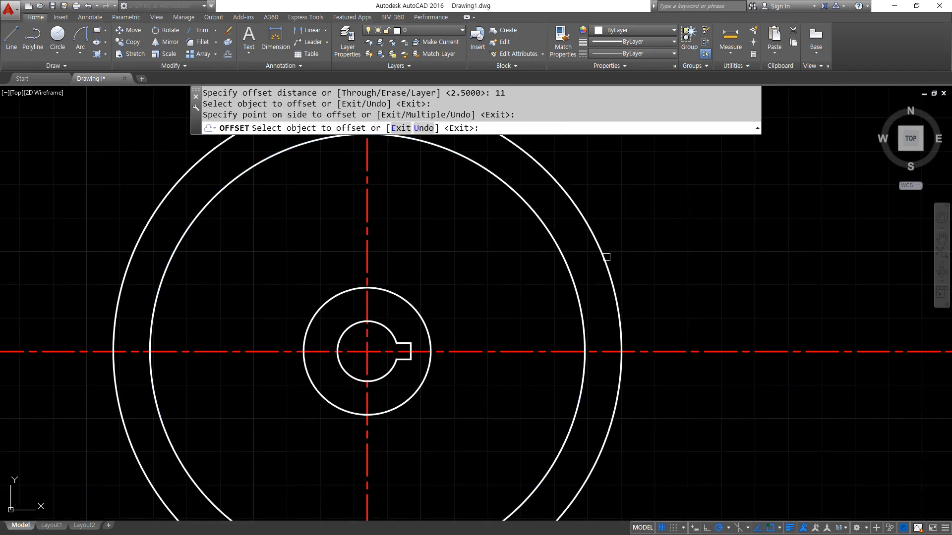
{"action": "scroll", "coordinate": [605, 302], "scroll_direction": "down", "scroll_amount": 2}
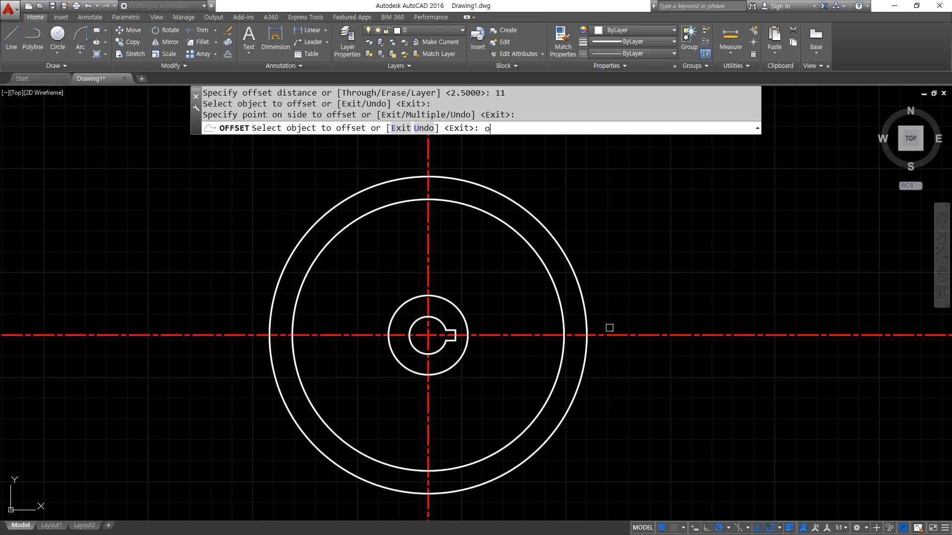
{"action": "type", "text": "o"}
{"action": "key", "text": "Return"}
{"action": "type", "text": "5"}
{"action": "key", "text": "Return"}
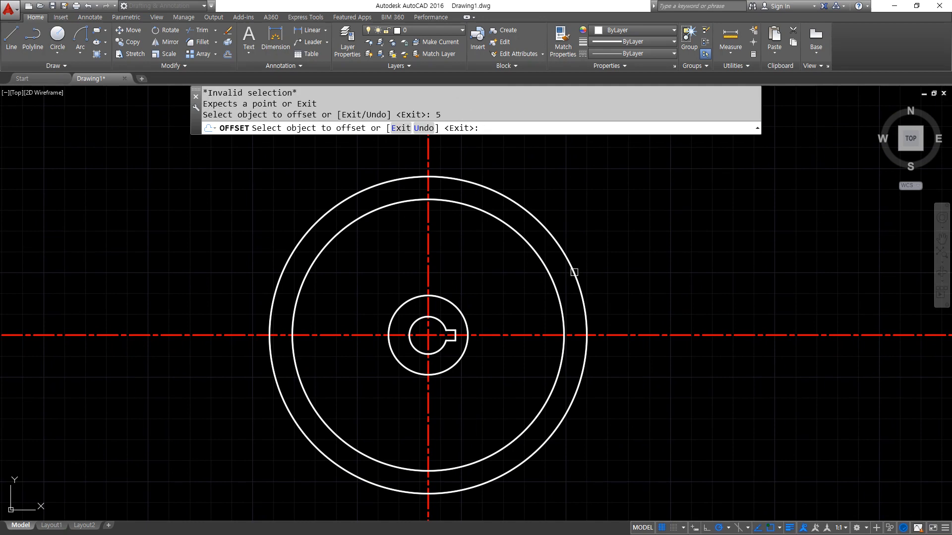
{"action": "left_click", "coordinate": [574, 272]}
{"action": "left_click", "coordinate": [628, 260]}
{"action": "key", "text": "Escape"}
{"action": "left_click", "coordinate": [618, 255]}
{"action": "left_click", "coordinate": [600, 282]}
{"action": "type", "text": "e"}
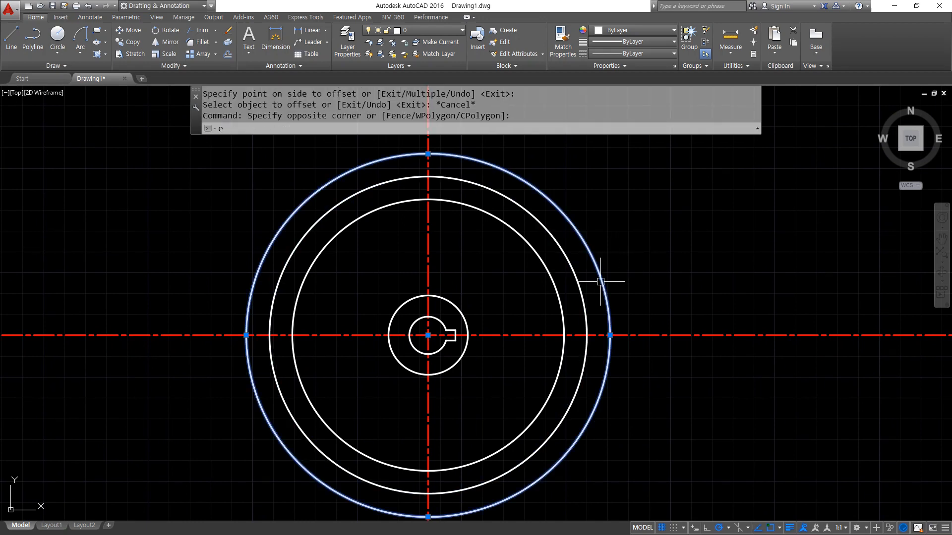
{"action": "key", "text": "Return"}
- Offset the rim's outer circle 5 outward as a boundary for the centre lines
{"action": "type", "text": "o"}
{"action": "key", "text": "Return"}
{"action": "type", "text": "5"}
{"action": "key", "text": "Return"}
{"action": "left_click", "coordinate": [580, 280]}
{"action": "left_click", "coordinate": [645, 273]}
{"action": "key", "text": "Return"}
- Trim all four centre line ends that extend beyond the outermost boundary circle
{"action": "type", "text": "tr"}
{"action": "key", "text": "Return"}
{"action": "key", "text": "Return"}
{"action": "left_click", "coordinate": [649, 335]}
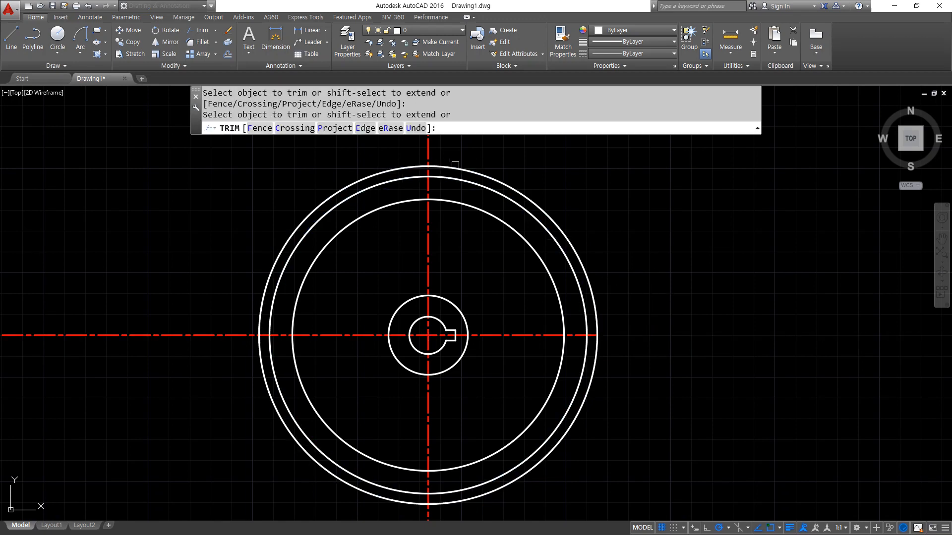
{"action": "left_click_drag", "start_coordinate": [433, 152], "coordinate": [419, 149]}
{"action": "left_click", "coordinate": [121, 334]}
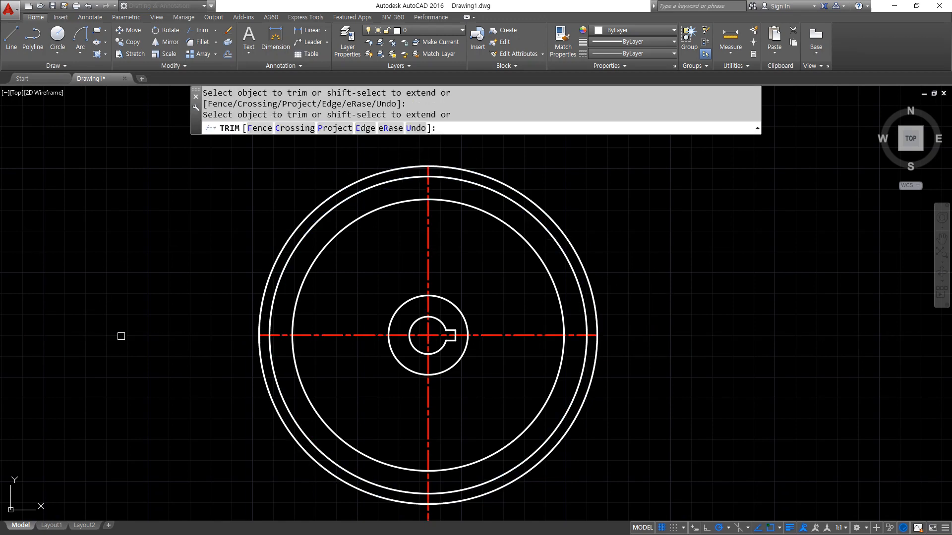
{"action": "middle_click_drag", "start_coordinate": [231, 444], "coordinate": [207, 402]}
{"action": "key", "text": "space"}
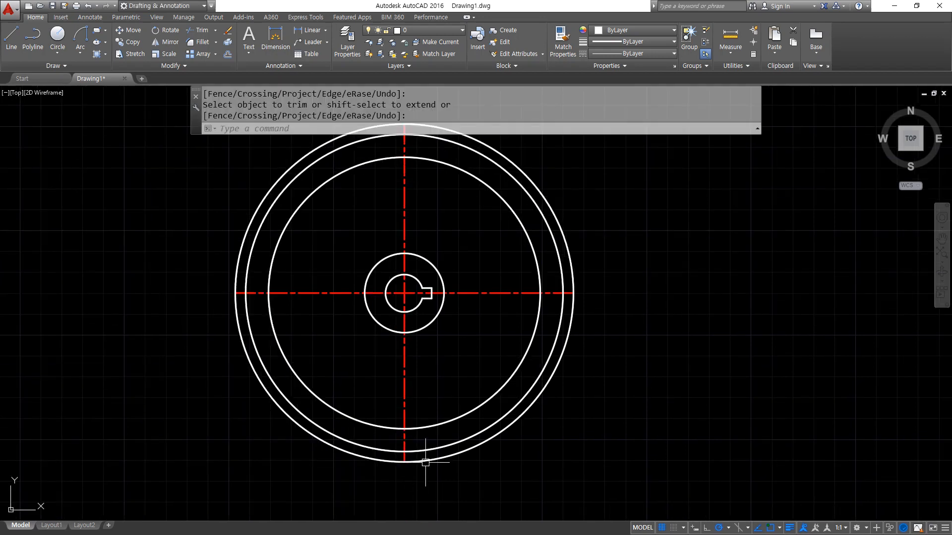
- Erase the outermost circle that bounded the centre lines
{"action": "left_click", "coordinate": [426, 461]}
{"action": "type", "text": "e"}
{"action": "key", "text": "space"}
{"action": "scroll", "coordinate": [496, 269], "scroll_direction": "up", "scroll_amount": 2}
{"action": "scroll", "coordinate": [402, 319], "scroll_direction": "up", "scroll_amount": 3}
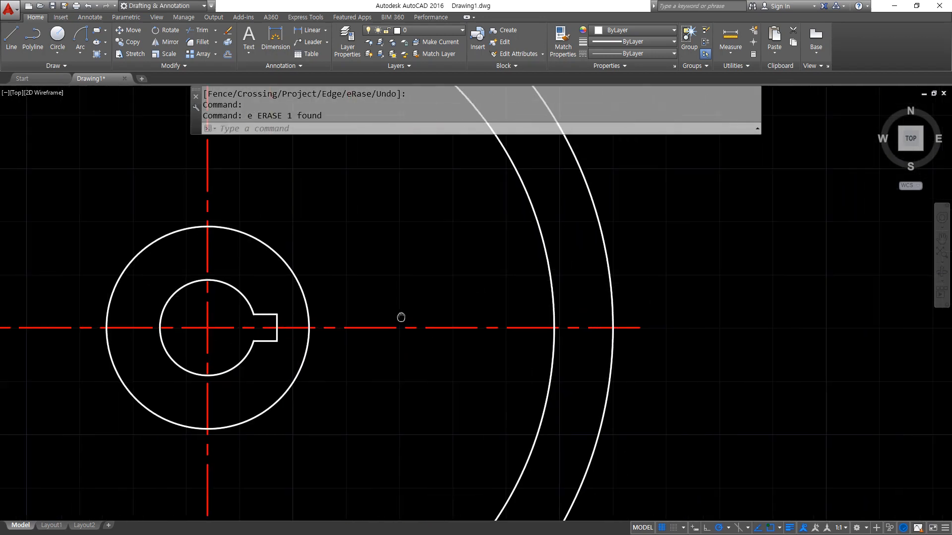
{"action": "middle_click_drag", "start_coordinate": [346, 314], "coordinate": [321, 330]}
{"action": "scroll", "coordinate": [302, 337], "scroll_direction": "up", "scroll_amount": 1}
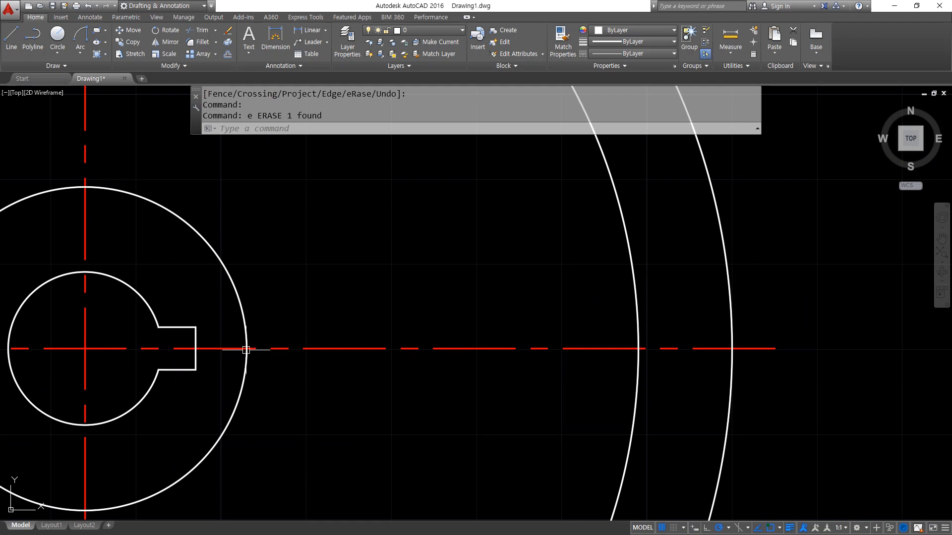
{"action": "mouse_move", "coordinate": [241, 323]}
{"action": "left_mouse_down"}
{"action": "mouse_move", "coordinate": [250, 357]}
{"action": "mouse_move", "coordinate": [233, 423]}
{"action": "left_mouse_up"}
{"action": "mouse_move", "coordinate": [246, 369]}
{"action": "left_mouse_down"}
{"action": "mouse_move", "coordinate": [230, 364]}
{"action": "mouse_move", "coordinate": [253, 331]}
{"action": "mouse_move", "coordinate": [254, 373]}
{"action": "left_mouse_up"}
{"action": "mouse_move", "coordinate": [322, 345]}
{"action": "left_mouse_down"}
{"action": "mouse_move", "coordinate": [290, 322]}
{"action": "mouse_move", "coordinate": [320, 280]}
{"action": "mouse_move", "coordinate": [378, 324]}
{"action": "left_mouse_up"}
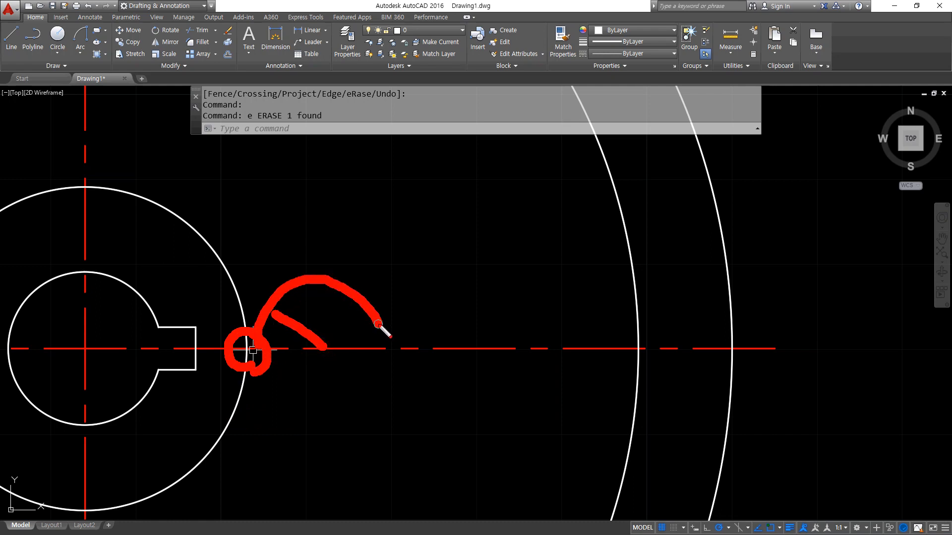
{"action": "key", "text": "Escape"}
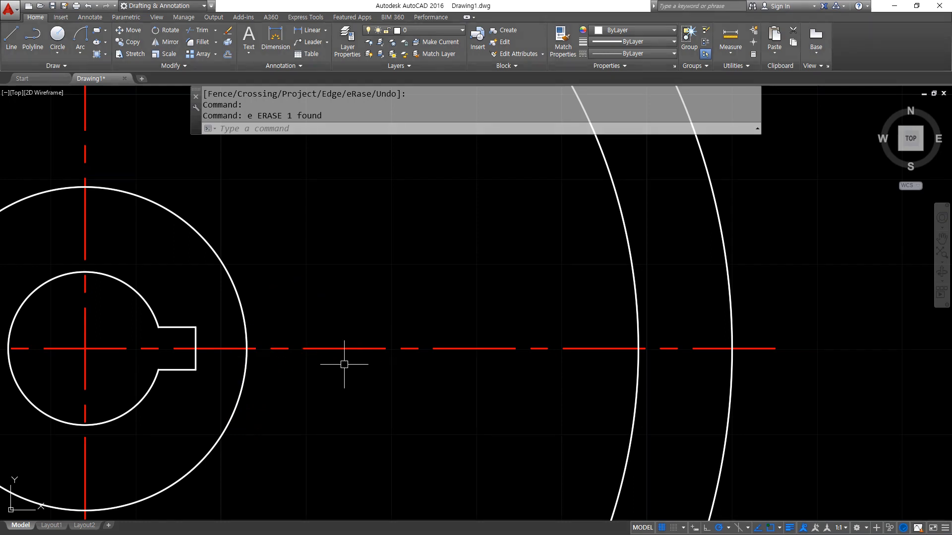
{"action": "type", "text": "c"}
{"action": "key", "text": "Return"}
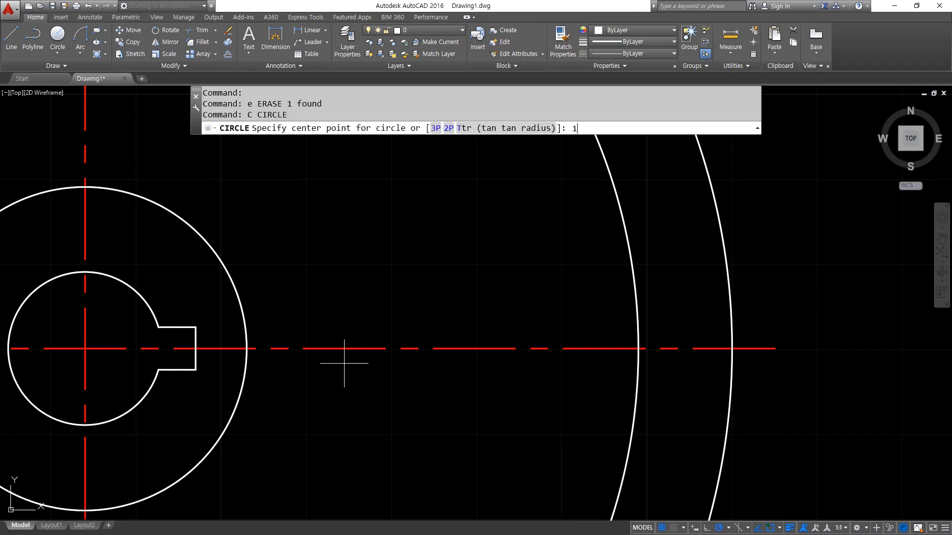
{"action": "key", "text": "Escape"}
- Offset the radius 19 hub circle 10 outward
{"action": "type", "text": "o"}
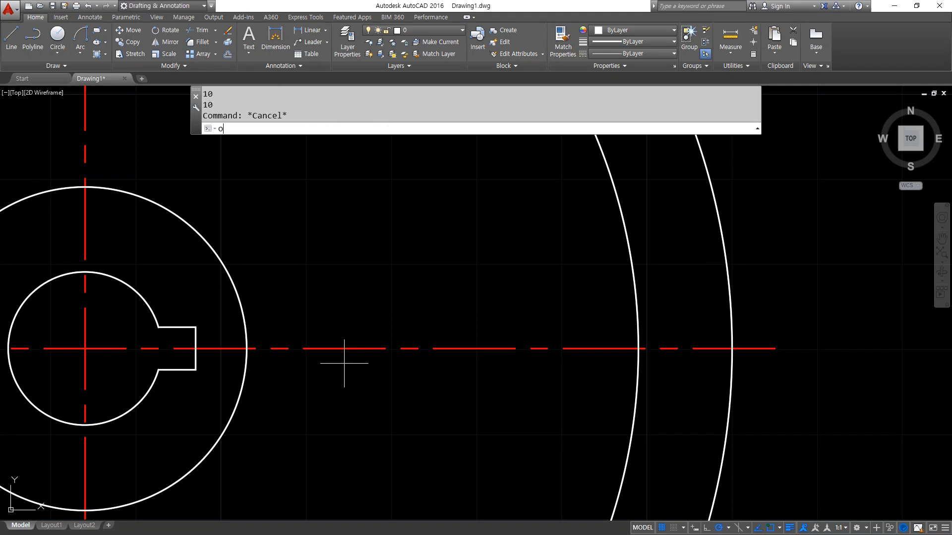
{"action": "key", "text": "Return"}
{"action": "type", "text": "10"}
{"action": "key", "text": "Return"}
{"action": "left_click", "coordinate": [241, 309]}
{"action": "left_click", "coordinate": [349, 298]}
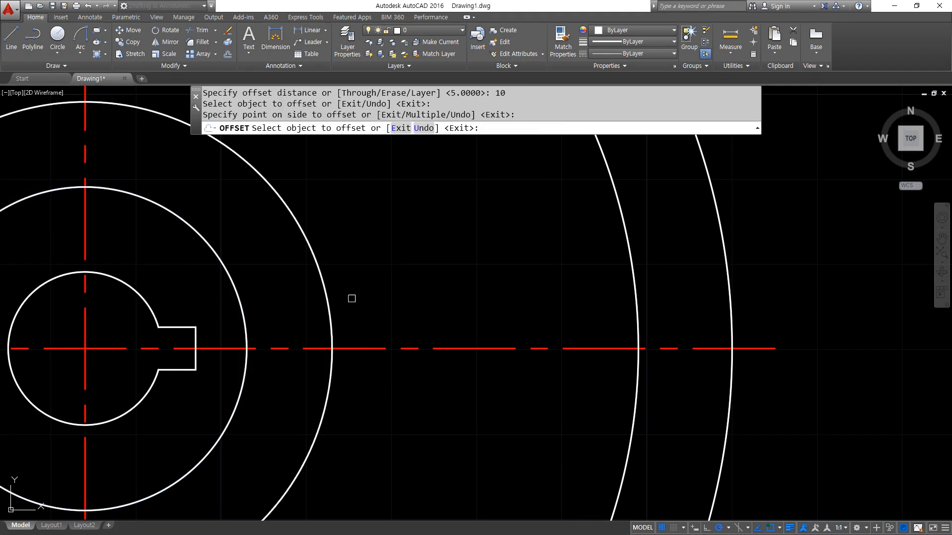
- Match the circle just offset from the hub to the red horizontal centre line's properties
{"action": "type", "text": "ma"}
{"action": "key", "text": "Return"}
{"action": "left_click", "coordinate": [353, 348]}
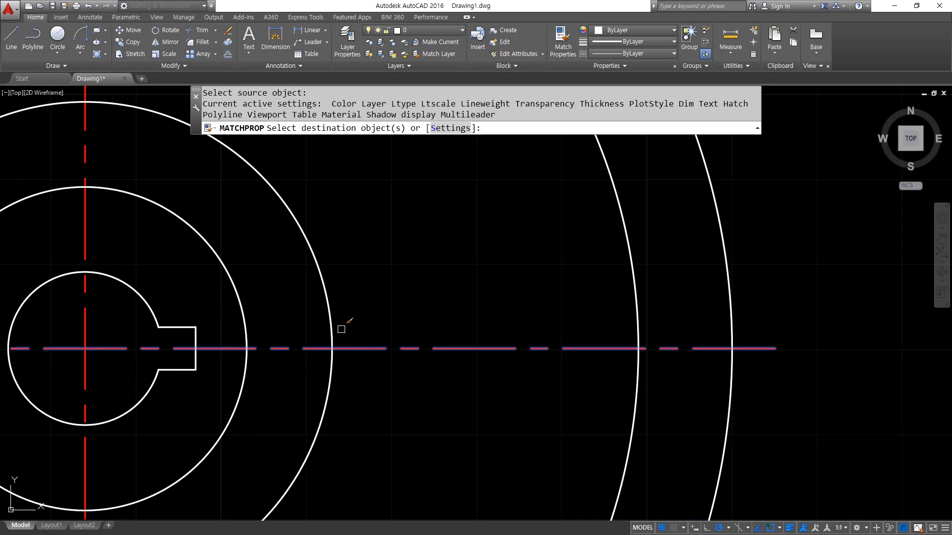
{"action": "left_click", "coordinate": [332, 317]}
- Draw a radius 10 circle centred where the red construction circle crosses the horizontal centre line right of the hub
{"action": "type", "text": "c"}
{"action": "key", "text": "Return"}
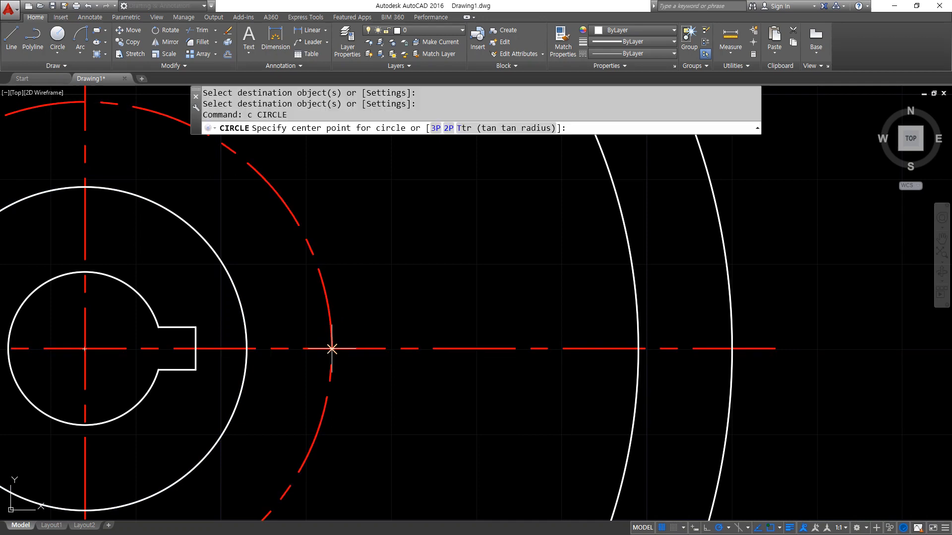
{"action": "left_click", "coordinate": [332, 349]}
{"action": "type", "text": "10"}
{"action": "key", "text": "Return"}
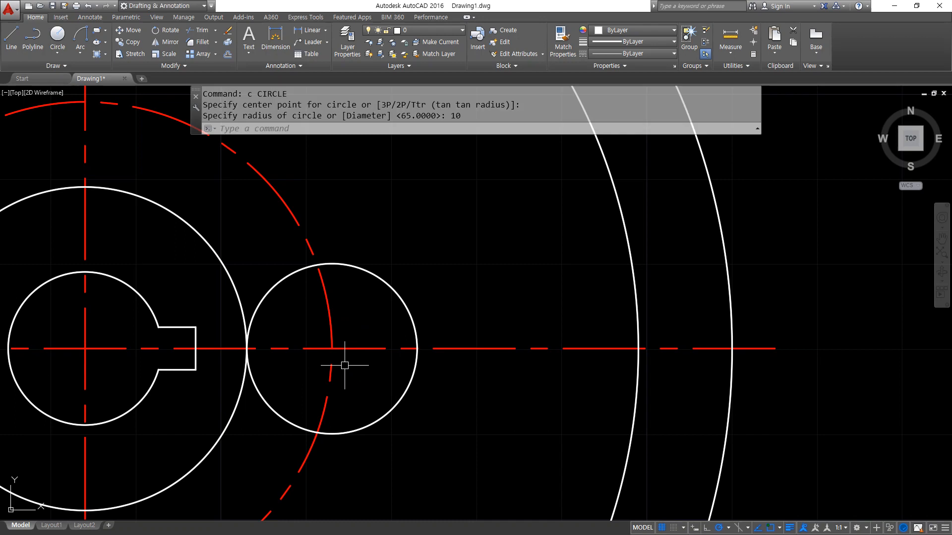
{"action": "mouse_move", "coordinate": [236, 342]}
{"action": "left_mouse_down"}
{"action": "mouse_move", "coordinate": [247, 345]}
{"action": "mouse_move", "coordinate": [268, 293]}
{"action": "mouse_move", "coordinate": [379, 284]}
{"action": "mouse_move", "coordinate": [400, 397]}
{"action": "mouse_move", "coordinate": [300, 401]}
{"action": "left_mouse_up"}
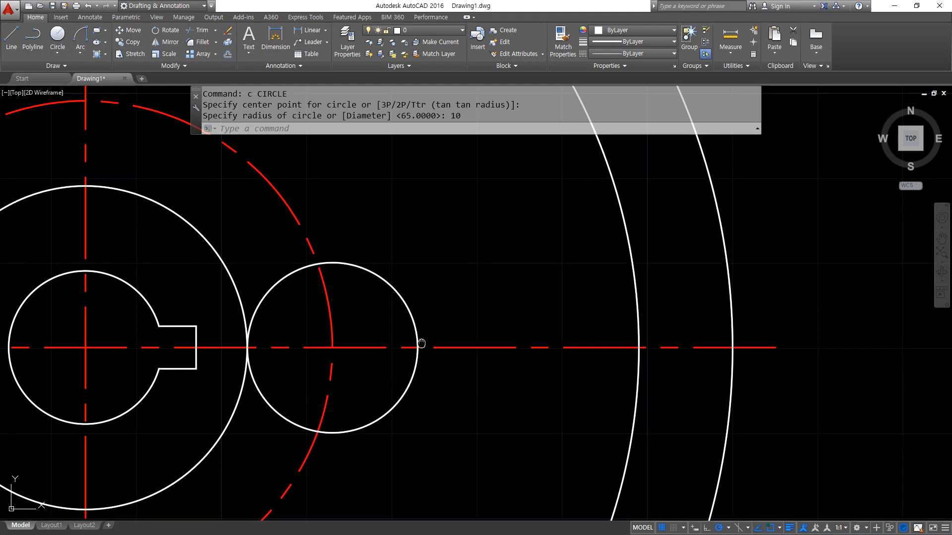
- Draw a radius 30 circle tangent to the small circle right of the hub and to the inner rim circle, using Ttr
{"action": "middle_click_drag", "start_coordinate": [418, 342], "coordinate": [403, 266]}
{"action": "left_click_drag", "start_coordinate": [358, 201], "coordinate": [361, 211]}
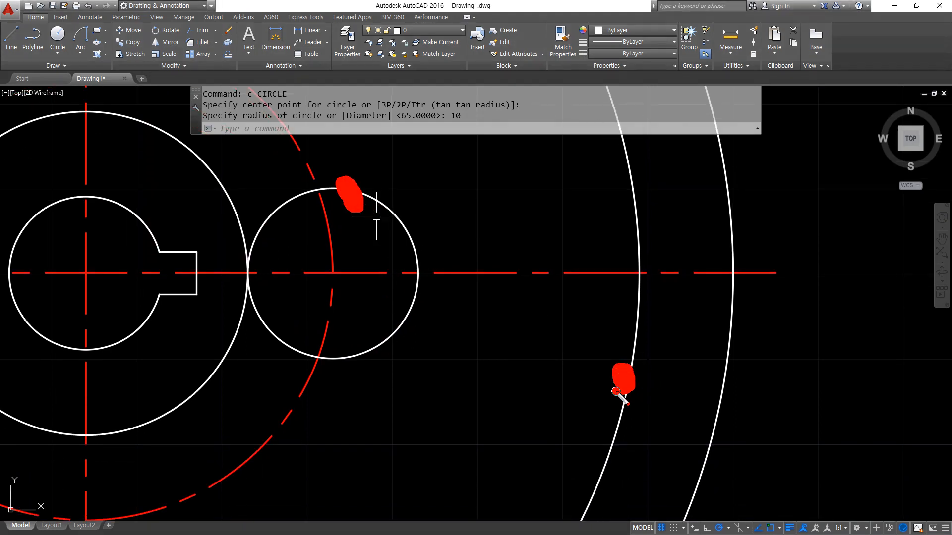
{"action": "key", "text": "Escape"}
{"action": "type", "text": "c"}
{"action": "key", "text": "Return"}
{"action": "type", "text": "t"}
{"action": "key", "text": "Return"}
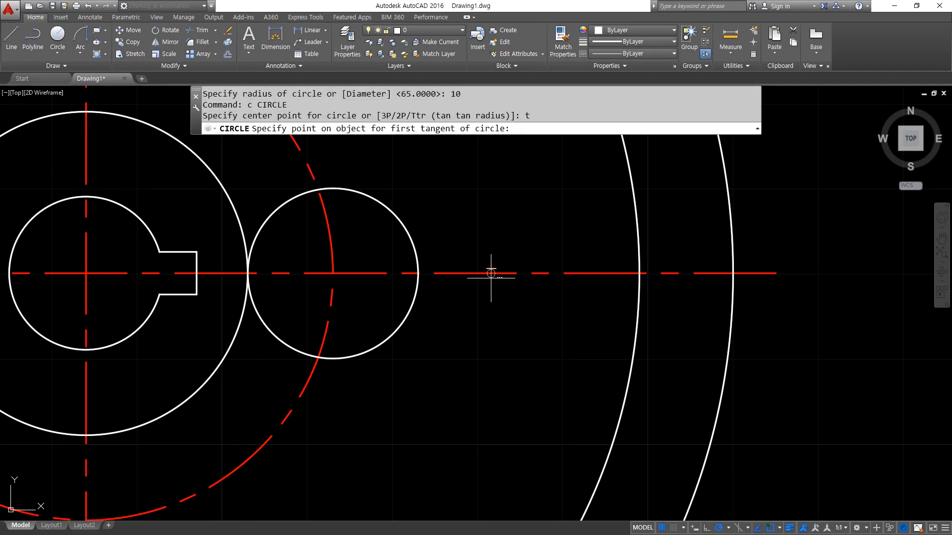
{"action": "left_click", "coordinate": [298, 193]}
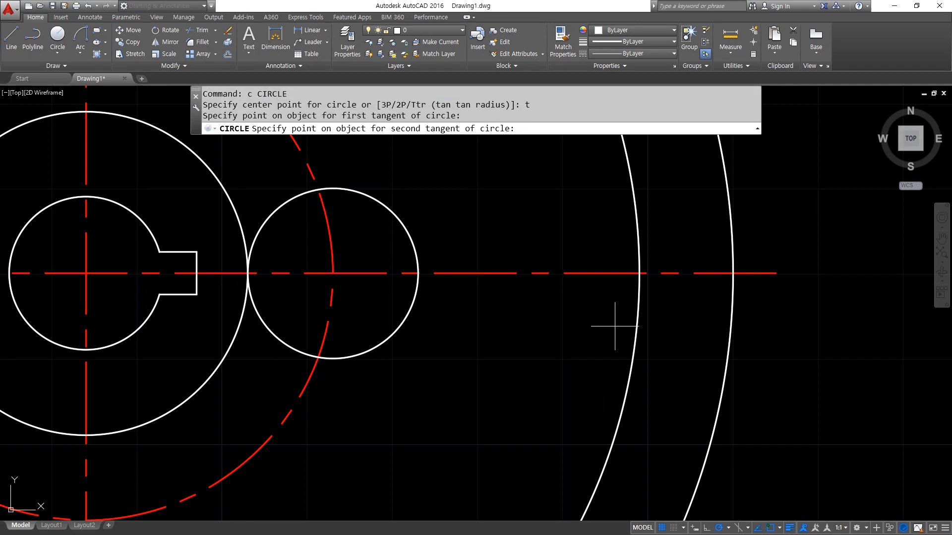
{"action": "left_click", "coordinate": [635, 351]}
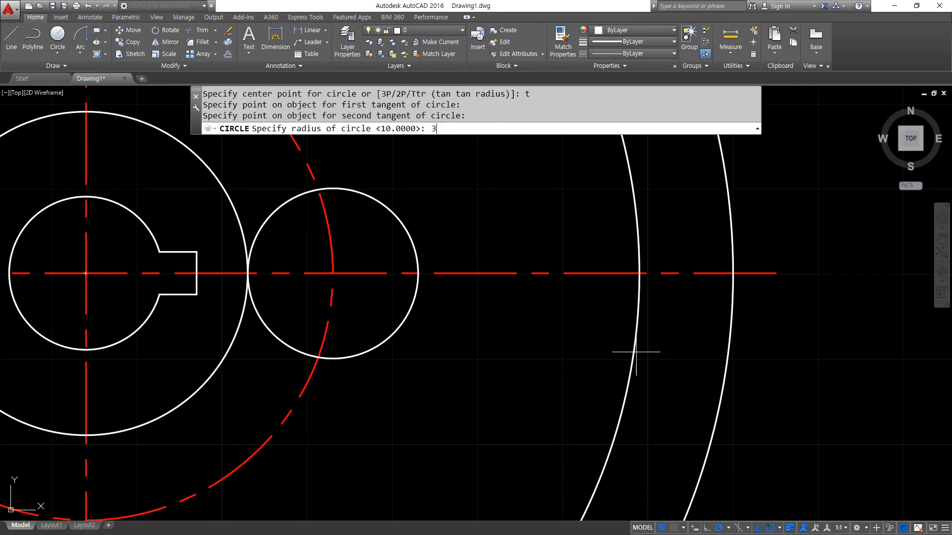
{"action": "type", "text": "30"}
{"action": "key", "text": "Return"}
{"action": "scroll", "coordinate": [570, 362], "scroll_direction": "down", "scroll_amount": 2}
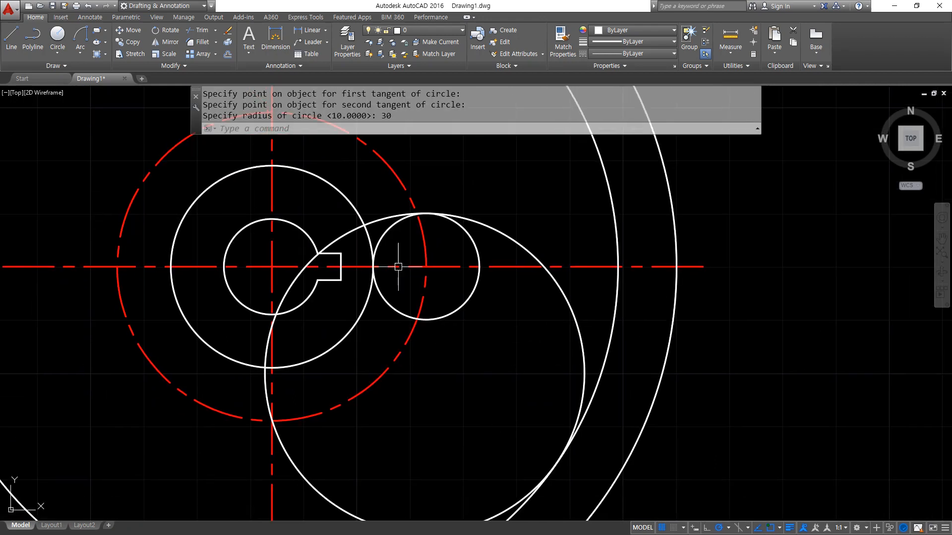
- Trim the lower-left part of the right radius 10 circle and the lower part of its tangent radius 30 circle
{"action": "mouse_move", "coordinate": [377, 253]}
{"action": "left_mouse_down"}
{"action": "mouse_move", "coordinate": [411, 221]}
{"action": "mouse_move", "coordinate": [451, 217]}
{"action": "left_mouse_up"}
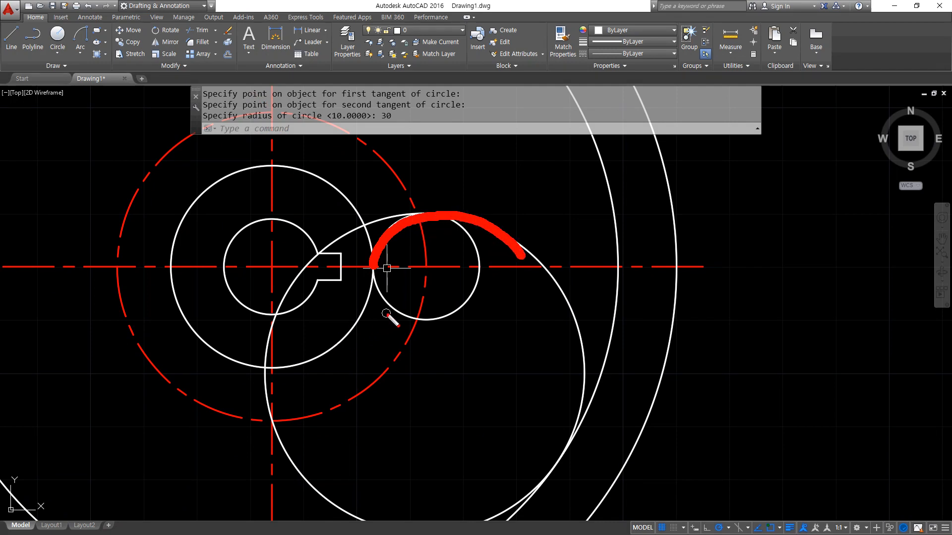
{"action": "key", "text": "Escape"}
{"action": "type", "text": "tr"}
{"action": "key", "text": "Return"}
{"action": "key", "text": "Return"}
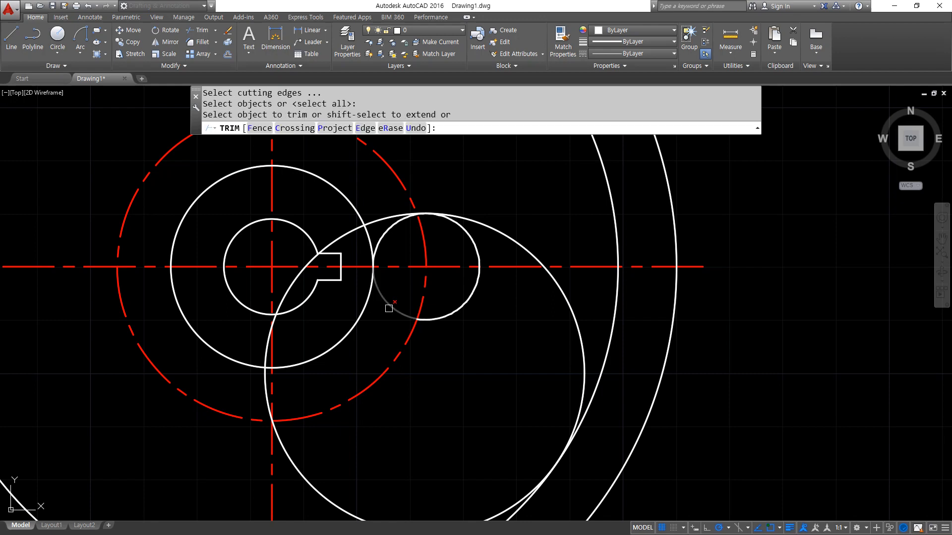
{"action": "left_click", "coordinate": [389, 305]}
{"action": "middle_click_drag", "start_coordinate": [436, 387], "coordinate": [424, 332]}
{"action": "left_click", "coordinate": [431, 475]}
{"action": "key", "text": "Return"}
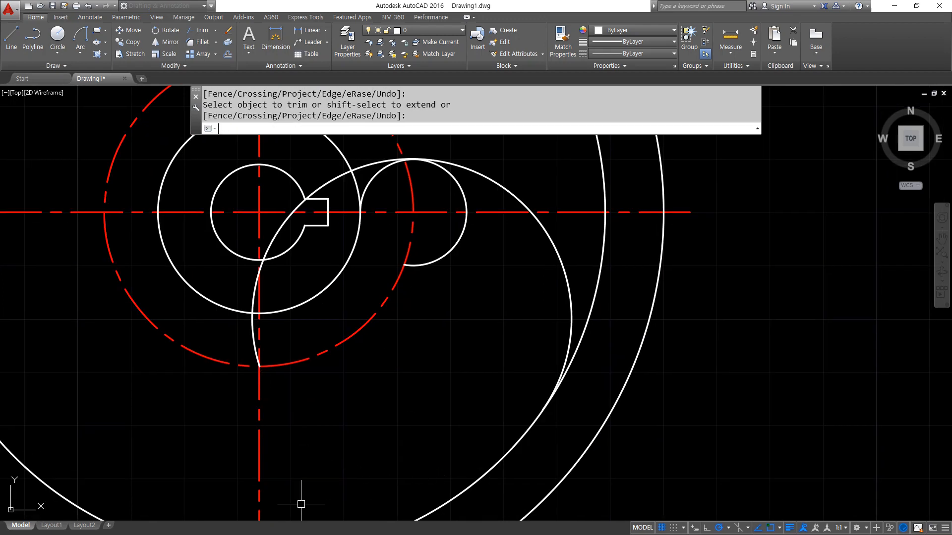
- Join the right-hand radius 10 and radius 30 arcs with a zero-radius fillet to form the first curved spoke
{"action": "type", "text": "F"}
{"action": "key", "text": "Return"}
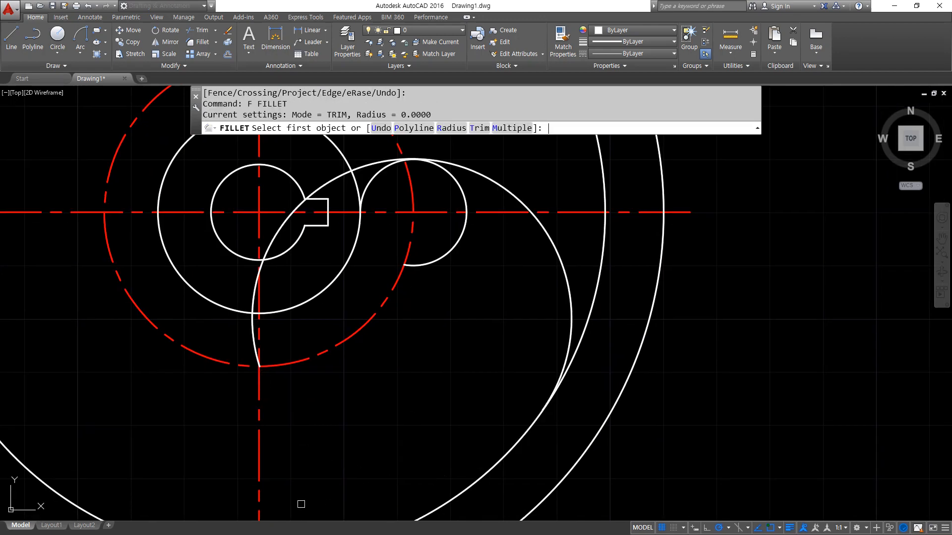
{"action": "left_click", "coordinate": [374, 180]}
{"action": "left_click", "coordinate": [489, 182]}
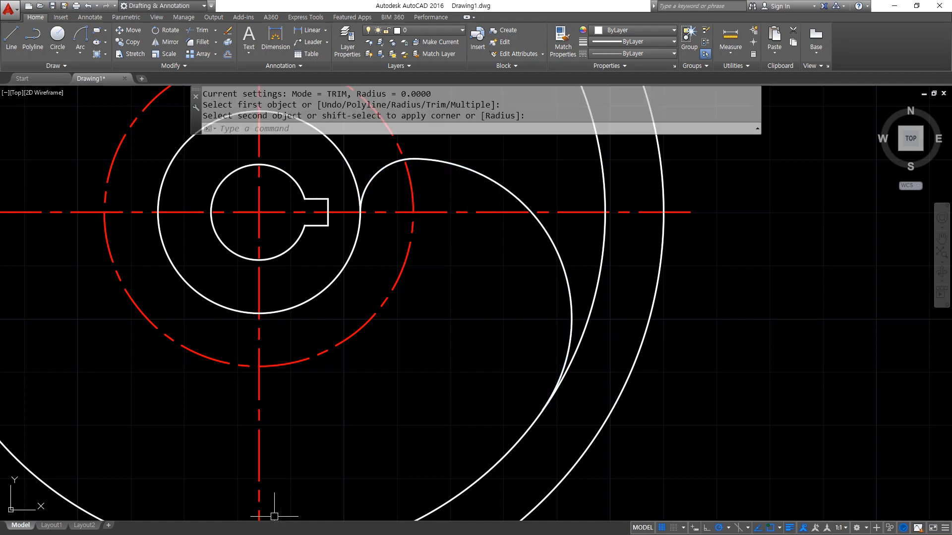
- Draw a radius 10 circle where the red construction circle crosses the vertical centre line below the hub
{"action": "middle_click_drag", "start_coordinate": [263, 430], "coordinate": [269, 381]}
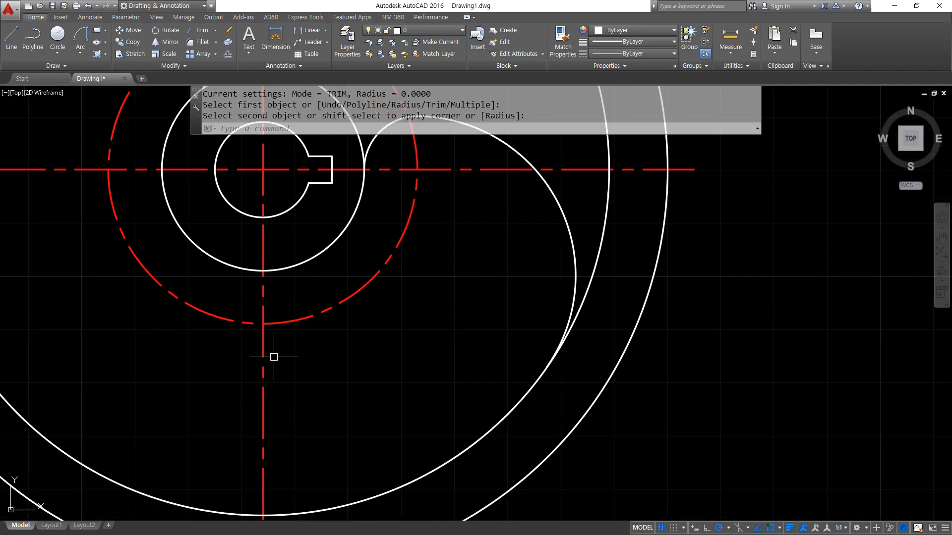
{"action": "type", "text": "c"}
{"action": "key", "text": "Return"}
{"action": "left_click", "coordinate": [263, 323]}
{"action": "type", "text": "10"}
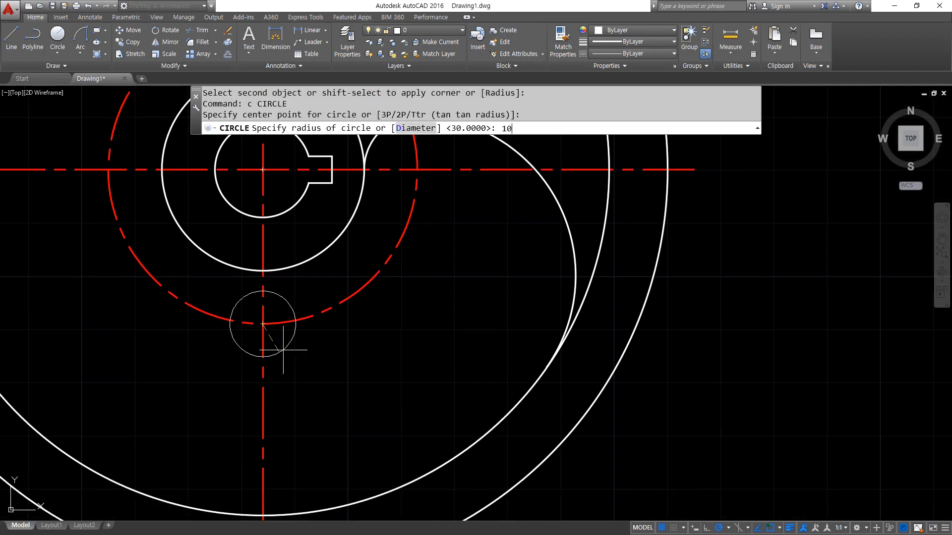
{"action": "key", "text": "Return"}
- Try to draw a circle tangent to the lower small circle and the inner rim circle with the default radius 10
{"action": "type", "text": "c"}
{"action": "key", "text": "Return"}
{"action": "type", "text": "t"}
{"action": "key", "text": "Return"}
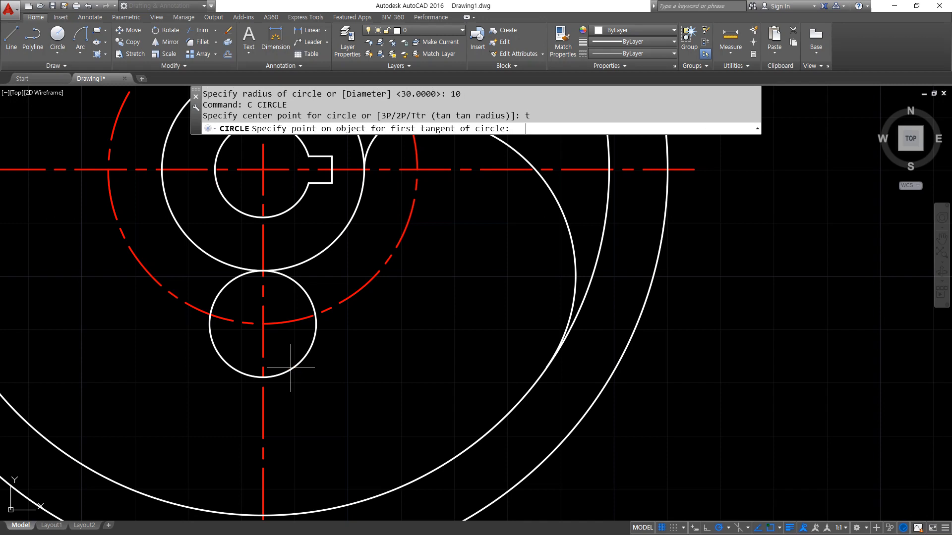
{"action": "left_click", "coordinate": [313, 351]}
{"action": "left_click", "coordinate": [131, 491]}
{"action": "key", "text": "Return"}
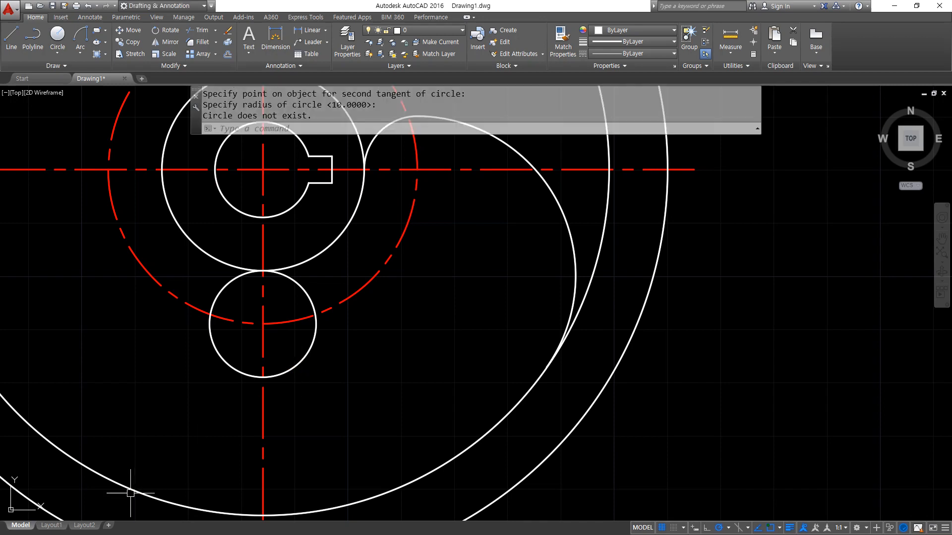
- Draw a radius 30 circle tangent to the small circle below the hub and to the inner rim circle, using Ttr
{"action": "type", "text": "c"}
{"action": "key", "text": "Return"}
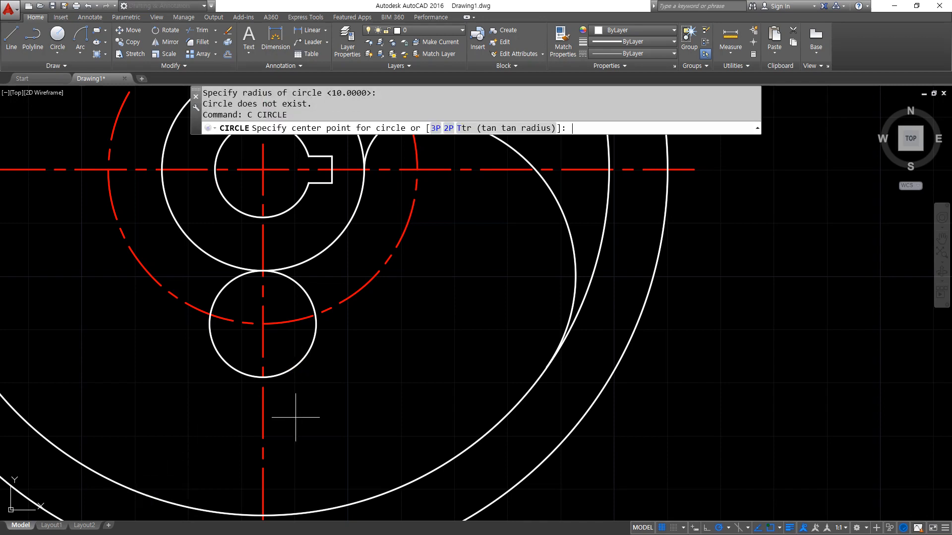
{"action": "type", "text": "t"}
{"action": "key", "text": "Return"}
{"action": "left_click", "coordinate": [299, 360]}
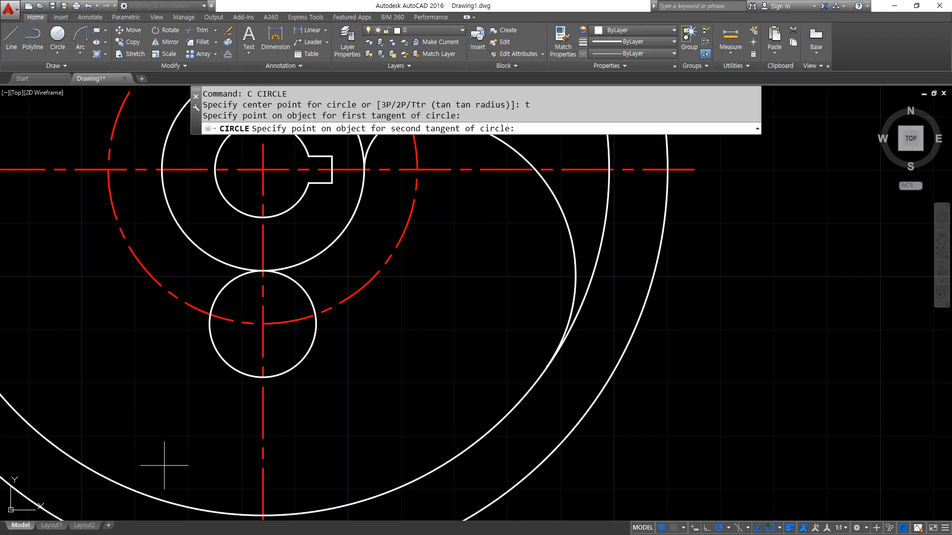
{"action": "left_click", "coordinate": [144, 490]}
{"action": "type", "text": "30"}
{"action": "key", "text": "Return"}
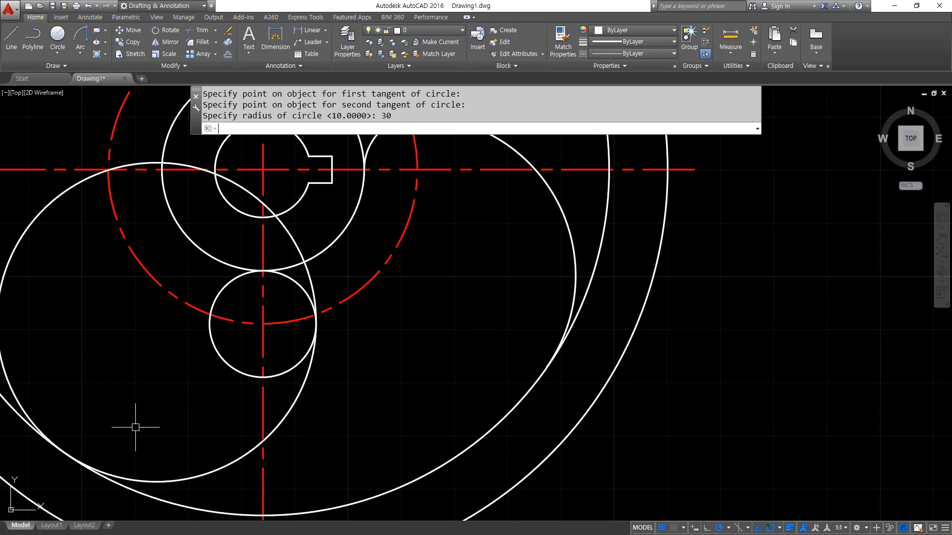
{"action": "middle_click_drag", "start_coordinate": [241, 417], "coordinate": [285, 419]}
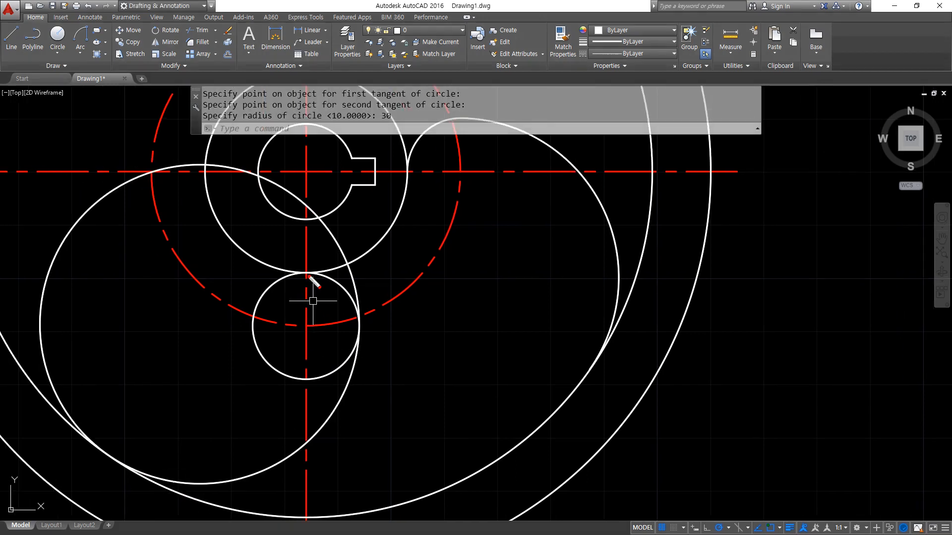
{"action": "left_click_drag", "start_coordinate": [307, 274], "coordinate": [353, 292]}
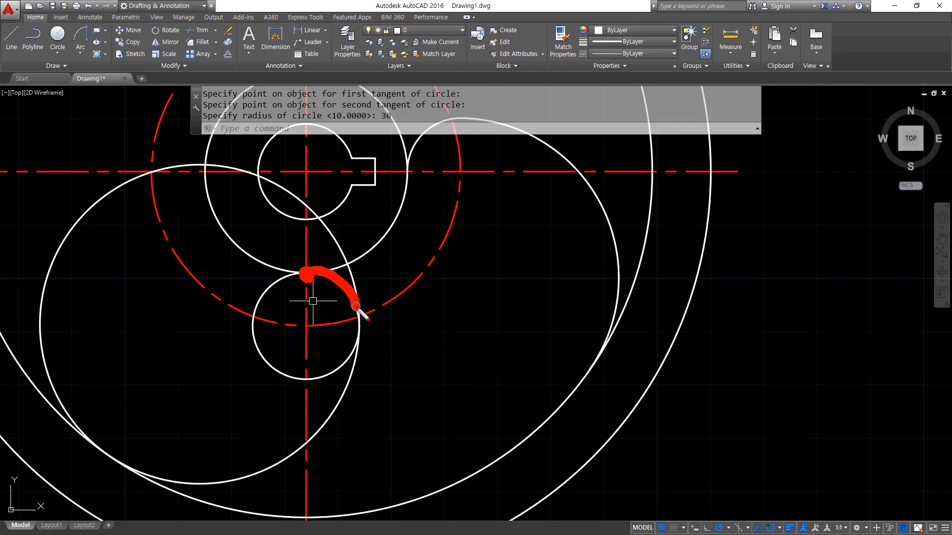
{"action": "mouse_move", "coordinate": [304, 274]}
{"action": "left_mouse_down"}
{"action": "mouse_move", "coordinate": [305, 293]}
{"action": "mouse_move", "coordinate": [270, 321]}
{"action": "mouse_move", "coordinate": [283, 308]}
{"action": "left_mouse_up"}
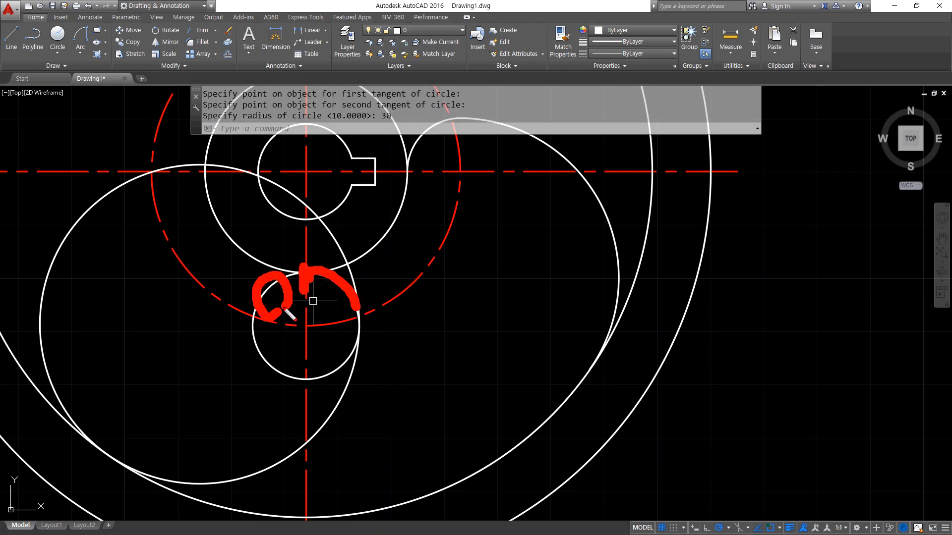
{"action": "left_click_drag", "start_coordinate": [104, 455], "coordinate": [108, 447]}
{"action": "mouse_move", "coordinate": [52, 317]}
{"action": "left_mouse_down"}
{"action": "mouse_move", "coordinate": [47, 323]}
{"action": "mouse_move", "coordinate": [55, 309]}
{"action": "left_mouse_up"}
{"action": "key", "text": "Escape"}
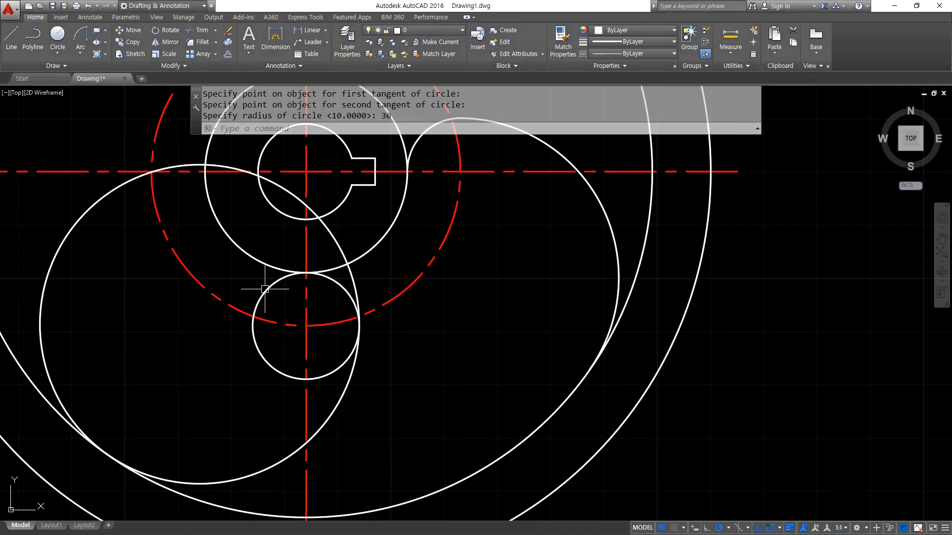
- Trim the upper-left part of the lower radius 10 circle and the outer left part of its tangent radius 30 circle
{"action": "type", "text": "tr"}
{"action": "key", "text": "Return"}
{"action": "key", "text": "Return"}
{"action": "left_click", "coordinate": [266, 292]}
{"action": "left_click", "coordinate": [54, 328]}
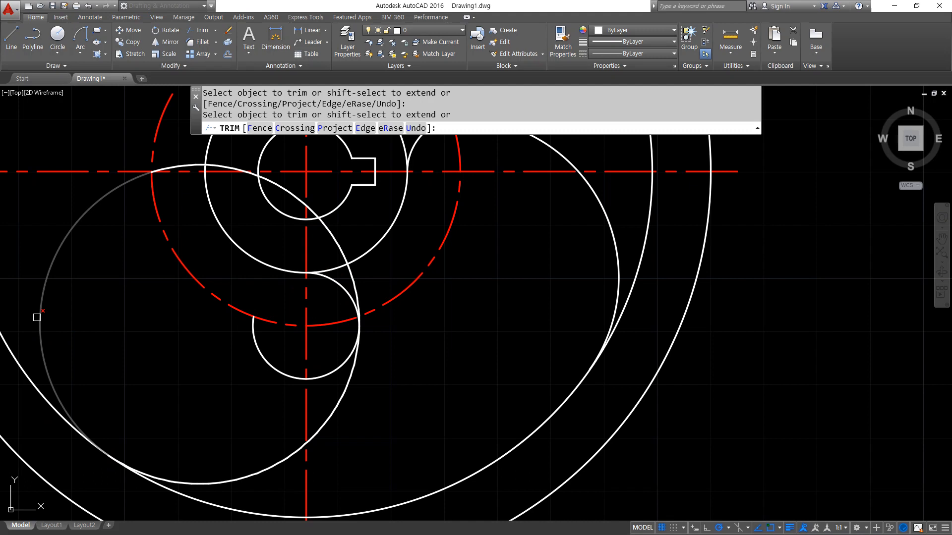
{"action": "key", "text": "Return"}
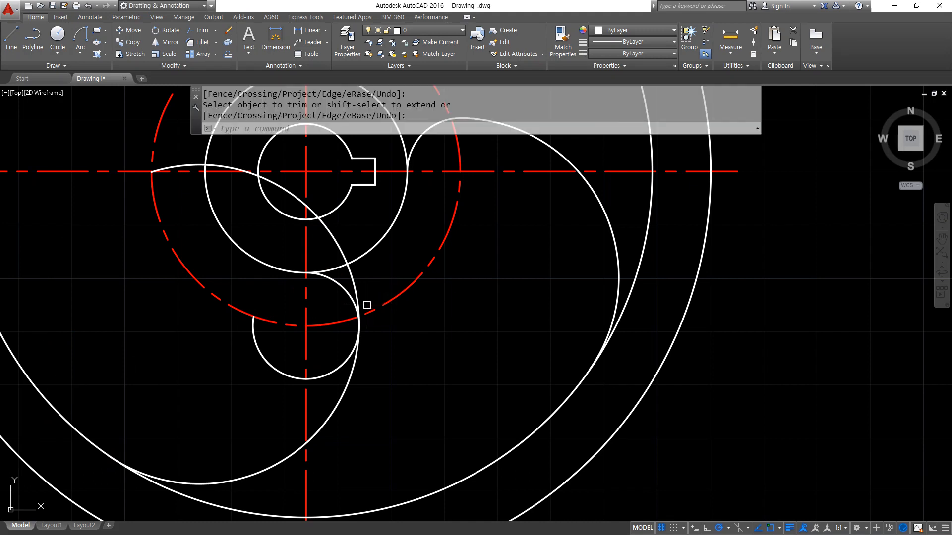
- Join the radius 10 and radius 30 arcs below the hub with a zero-radius fillet to form the second curved spoke
{"action": "type", "text": "f"}
{"action": "key", "text": "Return"}
{"action": "left_click", "coordinate": [346, 290]}
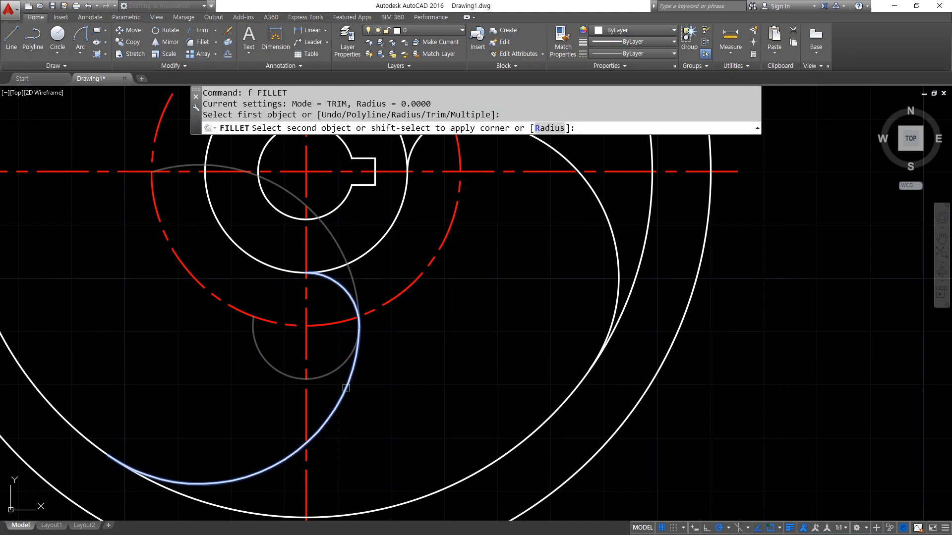
{"action": "left_click", "coordinate": [261, 484]}
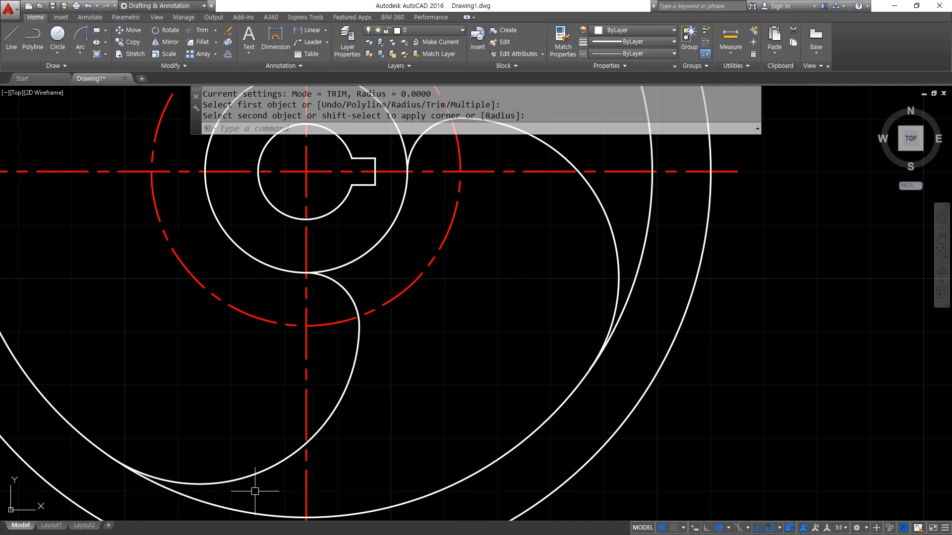
{"action": "middle_click_drag", "start_coordinate": [189, 305], "coordinate": [274, 491]}
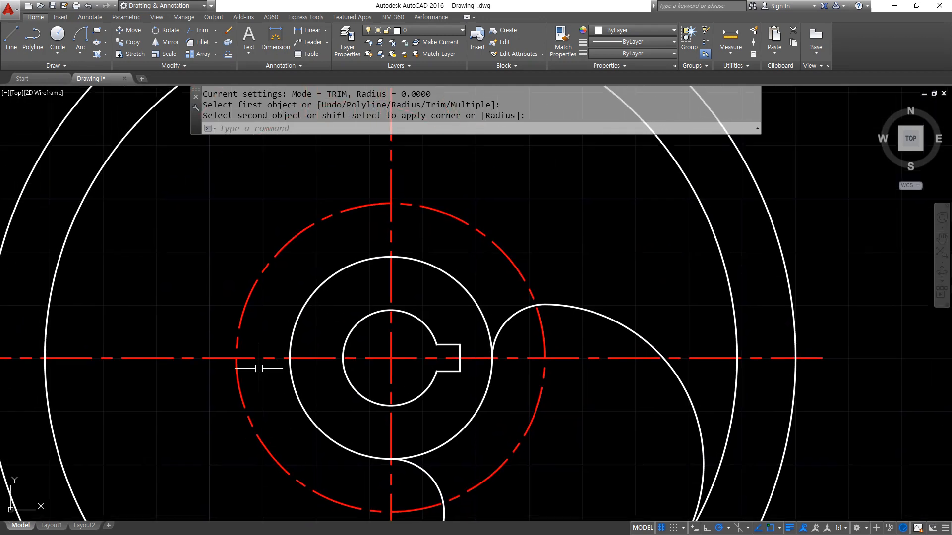
{"action": "type", "text": "c"}
{"action": "key", "text": "Return"}
{"action": "left_click", "coordinate": [236, 358]}
{"action": "key", "text": "Return"}
{"action": "left_click", "coordinate": [248, 197]}
{"action": "type", "text": "e"}
{"action": "key", "text": "Return"}
- Draw a radius 10 circle where the red construction circle crosses the horizontal centre line left of the hub
{"action": "type", "text": "c"}
{"action": "key", "text": "Return"}
{"action": "left_click", "coordinate": [236, 358]}
{"action": "type", "text": "10"}
{"action": "key", "text": "Return"}
- Draw a radius 30 circle tangent to the small circle left of the hub and to the inner rim circle, using Ttr
{"action": "type", "text": "C"}
{"action": "key", "text": "Return"}
{"action": "type", "text": "t"}
{"action": "key", "text": "Return"}
{"action": "left_click", "coordinate": [216, 406]}
{"action": "left_click", "coordinate": [62, 258]}
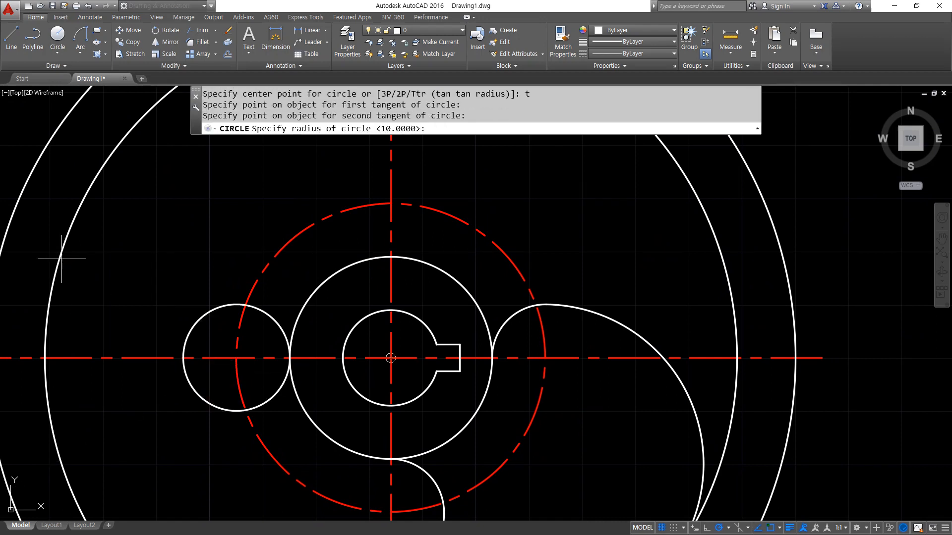
{"action": "type", "text": "30"}
{"action": "key", "text": "Return"}
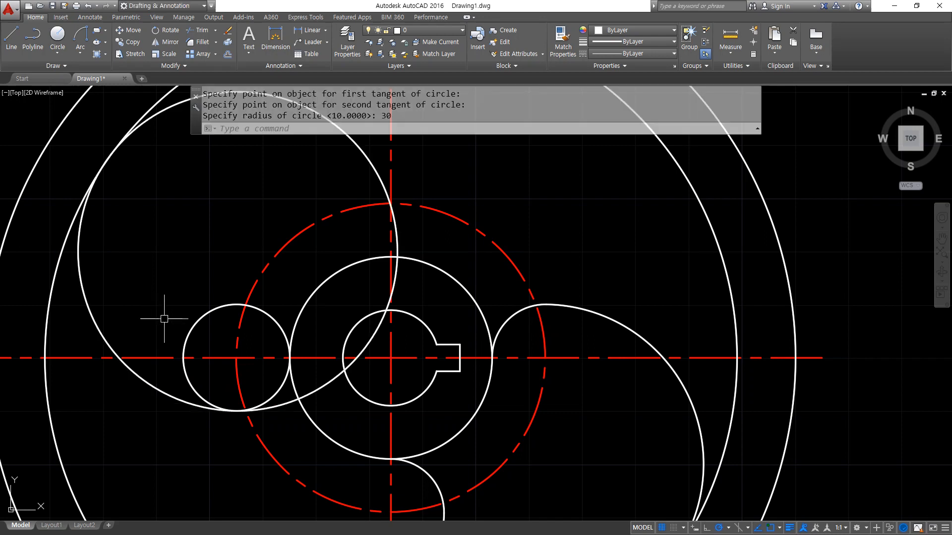
- Trim the upper-right part of the left radius 10 circle and the upper part of its tangent radius 30 circle
{"action": "type", "text": "tr"}
{"action": "key", "text": "Return"}
{"action": "key", "text": "Return"}
{"action": "left_click", "coordinate": [166, 118]}
{"action": "key", "text": "Return"}
- Join the radius 10 and radius 30 arcs left of the hub with a zero-radius fillet to form the third curved spoke
{"action": "type", "text": "f FILLET"}
{"action": "key", "text": "Return"}
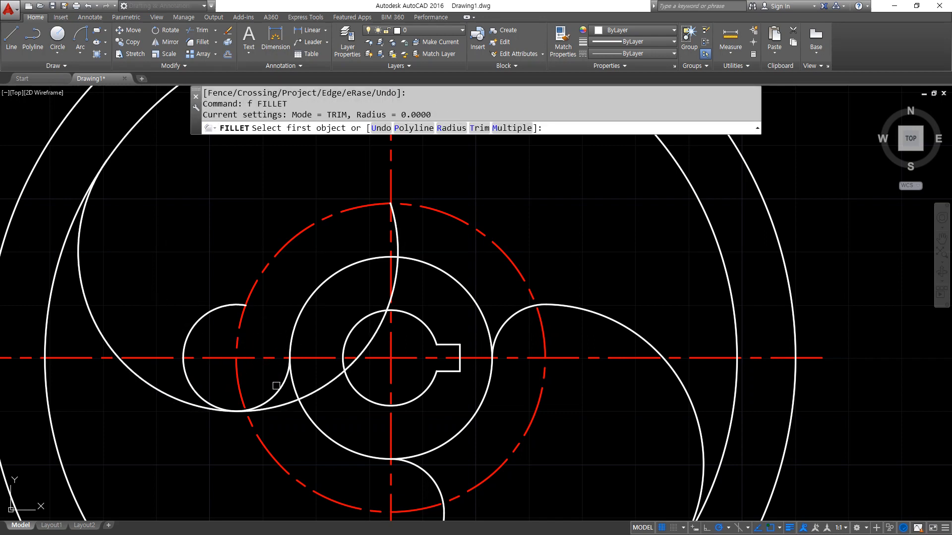
{"action": "left_click", "coordinate": [276, 390]}
{"action": "left_click", "coordinate": [182, 402]}
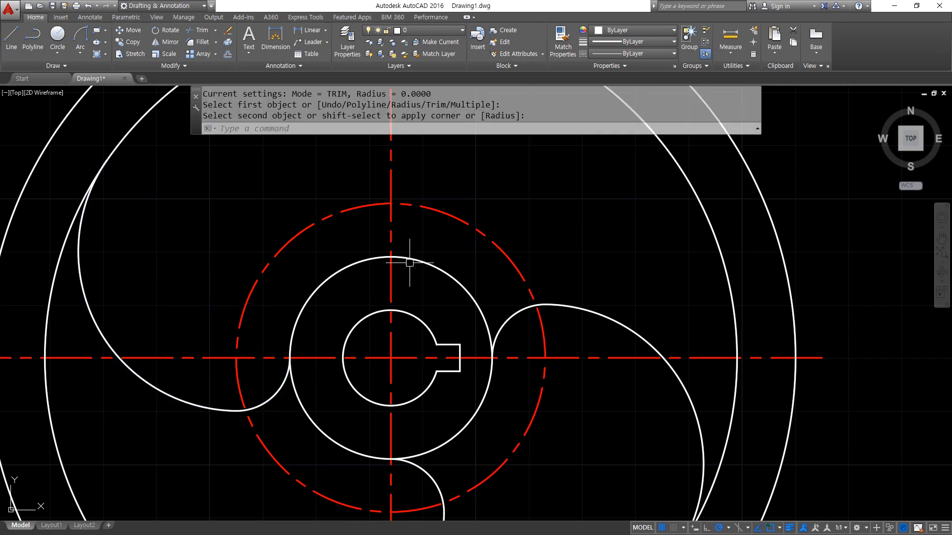
- Draw a radius 10 circle where the red construction circle crosses the vertical centre line above the hub
{"action": "middle_click_drag", "start_coordinate": [404, 262], "coordinate": [223, 395]}
{"action": "type", "text": "c"}
{"action": "key", "text": "Return"}
{"action": "left_click", "coordinate": [210, 335]}
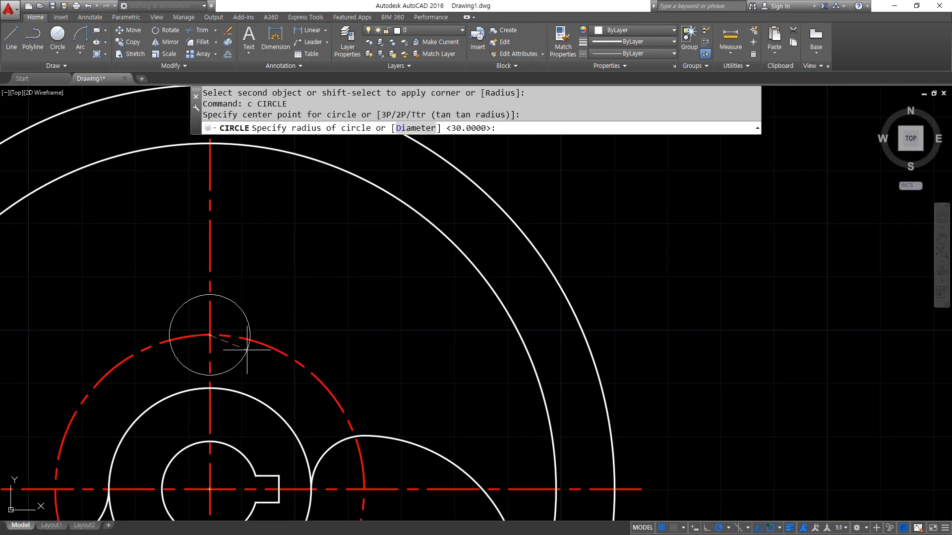
{"action": "type", "text": "10"}
{"action": "key", "text": "Return"}
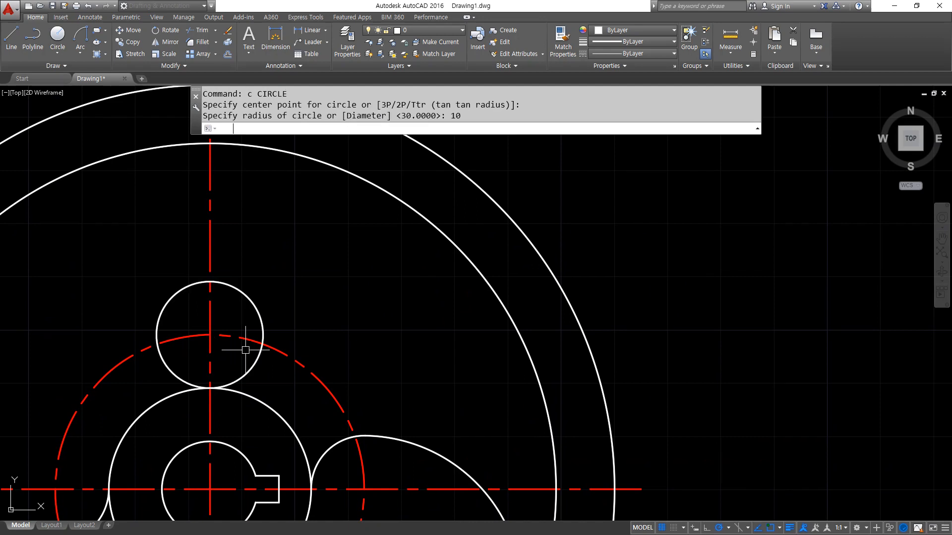
- Draw a radius 30 circle tangent to the small circle above the hub and to the inner rim circle, using Ttr
{"action": "type", "text": "C"}
{"action": "key", "text": "Return"}
{"action": "type", "text": "t"}
{"action": "key", "text": "Return"}
{"action": "left_click", "coordinate": [167, 365]}
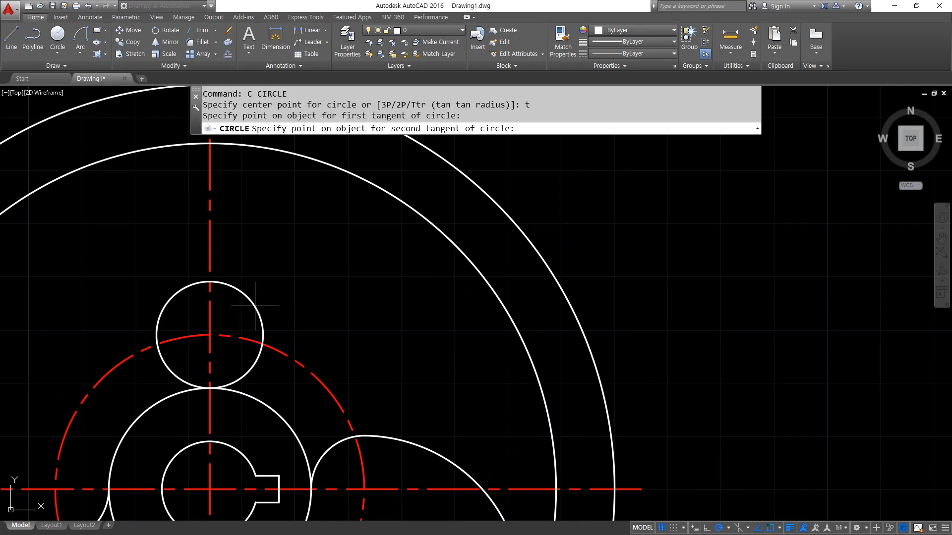
{"action": "left_click", "coordinate": [354, 174]}
{"action": "type", "text": "30"}
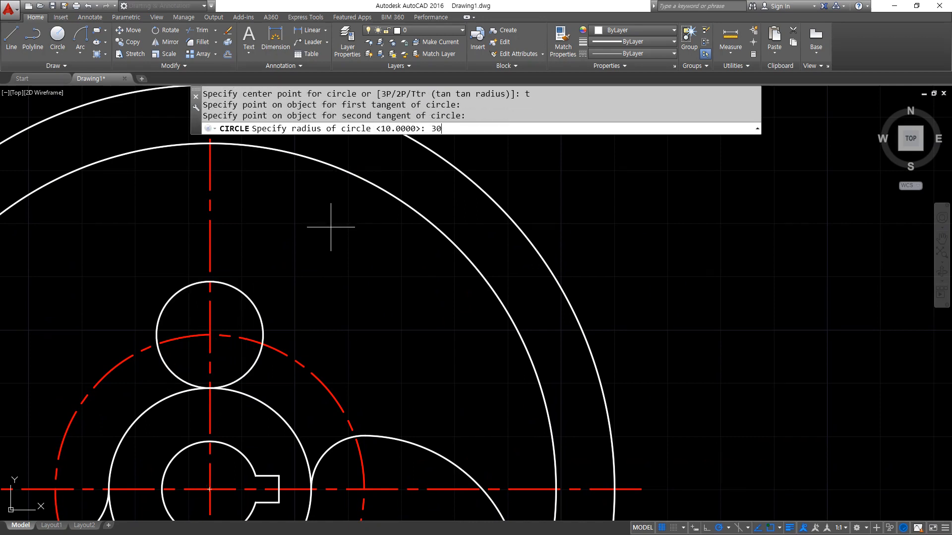
{"action": "key", "text": "Return"}
- Trim the lower-right part of the radius 10 circle above the hub and the right part of its tangent radius 30 circle
{"action": "type", "text": "tr"}
{"action": "key", "text": "Return"}
{"action": "key", "text": "Return"}
{"action": "left_click", "coordinate": [239, 378]}
{"action": "left_click", "coordinate": [467, 291]}
{"action": "key", "text": "Return"}
- Join the radius 10 and radius 30 arcs above the hub with a zero-radius fillet to form the fourth curved spoke
{"action": "type", "text": "f"}
{"action": "key", "text": "Return"}
{"action": "left_click", "coordinate": [190, 238]}
{"action": "left_click", "coordinate": [186, 360]}
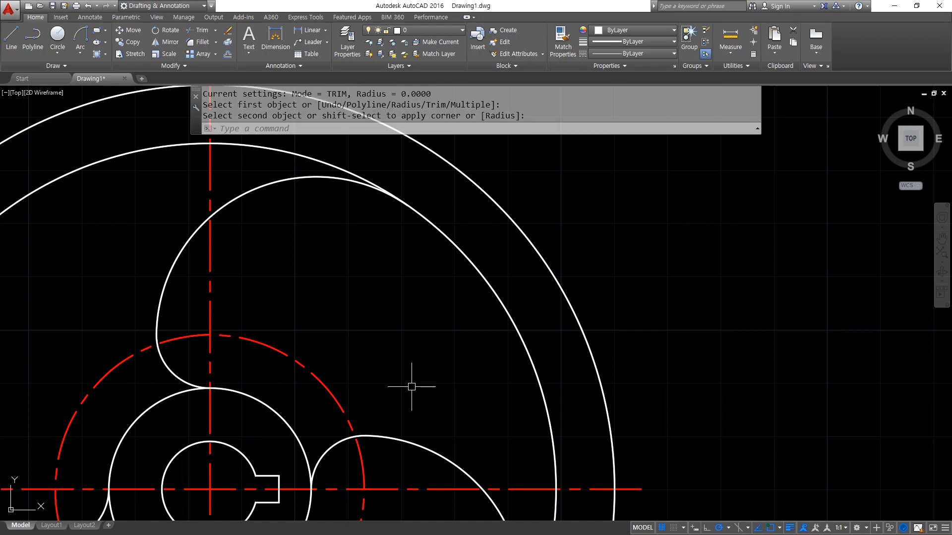
- Erase the red dashed construction circle around the hub
{"action": "scroll", "coordinate": [417, 374], "scroll_direction": "down", "scroll_amount": 2}
{"action": "middle_click_drag", "start_coordinate": [417, 401], "coordinate": [418, 198]}
{"action": "middle_click_drag", "start_coordinate": [282, 372], "coordinate": [306, 354]}
{"action": "scroll", "coordinate": [307, 353], "scroll_direction": "up", "scroll_amount": 2}
{"action": "scroll", "coordinate": [314, 343], "scroll_direction": "down", "scroll_amount": 3}
{"action": "left_click", "coordinate": [394, 287]}
{"action": "type", "text": "e"}
{"action": "key", "text": "Return"}
- Offset the horizontal centre line 30 downward
{"action": "scroll", "coordinate": [298, 308], "scroll_direction": "up", "scroll_amount": 3}
{"action": "middle_click_drag", "start_coordinate": [297, 308], "coordinate": [370, 382]}
{"action": "mouse_move", "coordinate": [278, 237]}
{"action": "left_mouse_down"}
{"action": "mouse_move", "coordinate": [283, 248]}
{"action": "mouse_move", "coordinate": [269, 247]}
{"action": "mouse_move", "coordinate": [272, 394]}
{"action": "mouse_move", "coordinate": [304, 368]}
{"action": "left_mouse_up"}
{"action": "mouse_move", "coordinate": [421, 417]}
{"action": "left_mouse_down"}
{"action": "mouse_move", "coordinate": [427, 420]}
{"action": "mouse_move", "coordinate": [315, 411]}
{"action": "mouse_move", "coordinate": [342, 448]}
{"action": "left_mouse_up"}
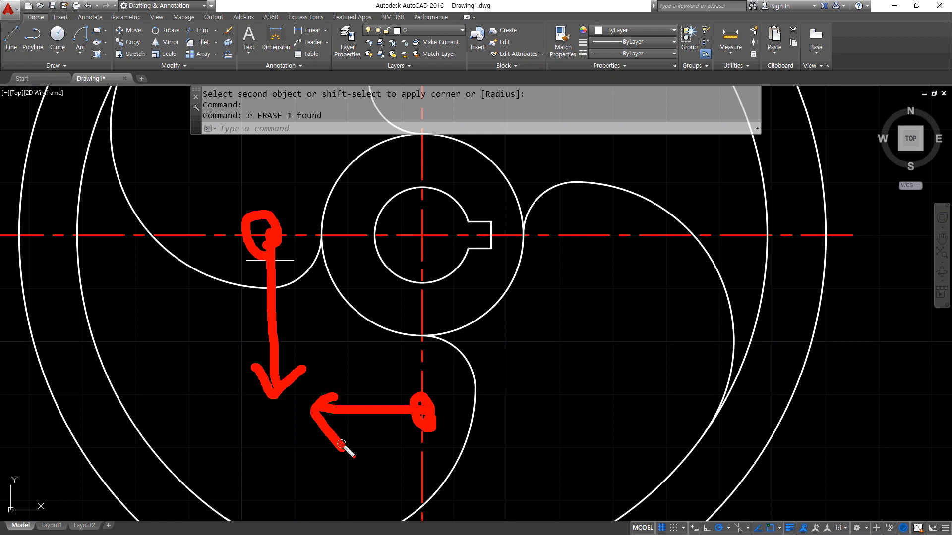
{"action": "key", "text": "Escape"}
{"action": "type", "text": "O"}
{"action": "key", "text": "Return"}
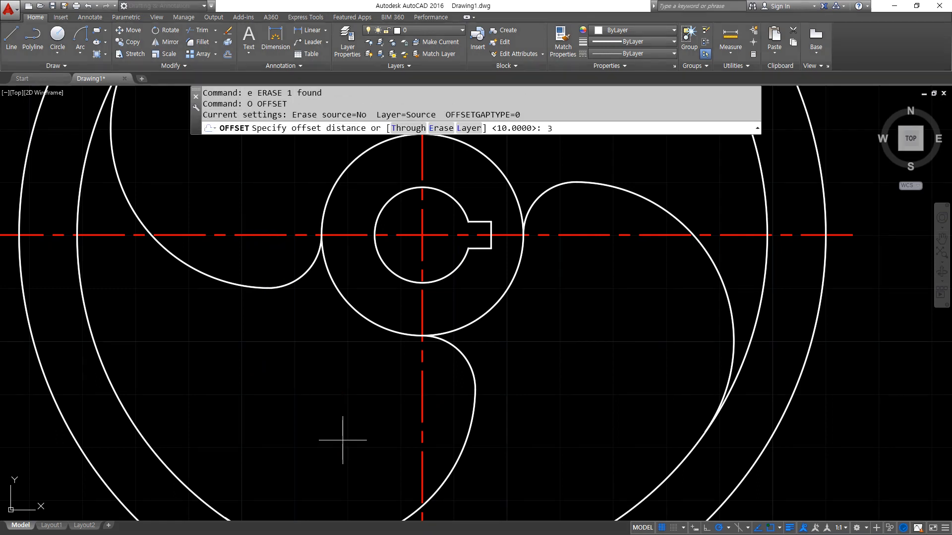
{"action": "type", "text": "30"}
{"action": "key", "text": "Return"}
{"action": "left_click", "coordinate": [275, 235]}
{"action": "left_click", "coordinate": [277, 362]}
{"action": "key", "text": "Return"}
- Offset the vertical centre line 20 to the left
{"action": "key", "text": "Return"}
{"action": "type", "text": "20"}
{"action": "key", "text": "Return"}
{"action": "left_click", "coordinate": [422, 401]}
{"action": "left_click", "coordinate": [330, 442]}
{"action": "key", "text": "Return"}
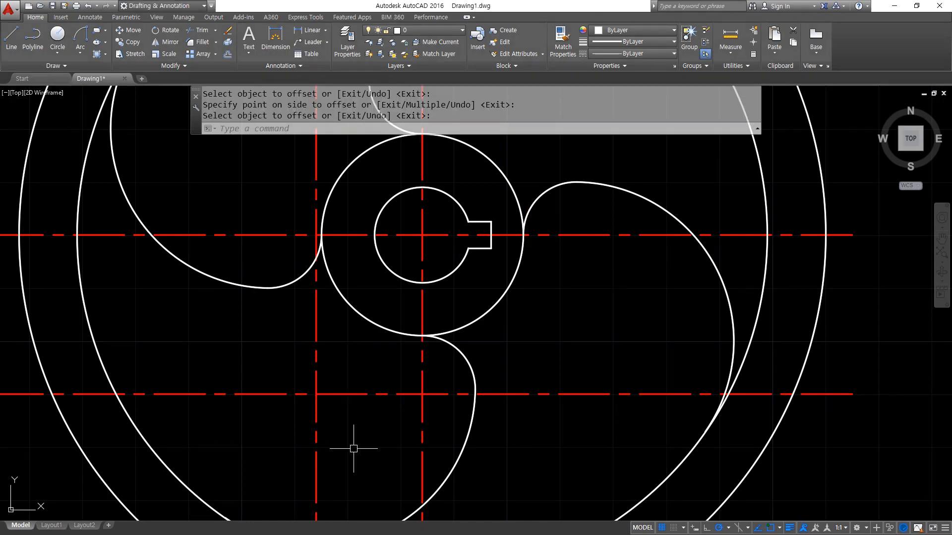
- Draw a radius 40 circle centred on the crossing of the two offset lines below the hub, and erase both offset lines
{"action": "middle_click_drag", "start_coordinate": [350, 446], "coordinate": [340, 408]}
{"action": "type", "text": "c"}
{"action": "key", "text": "Return"}
{"action": "left_click", "coordinate": [299, 356]}
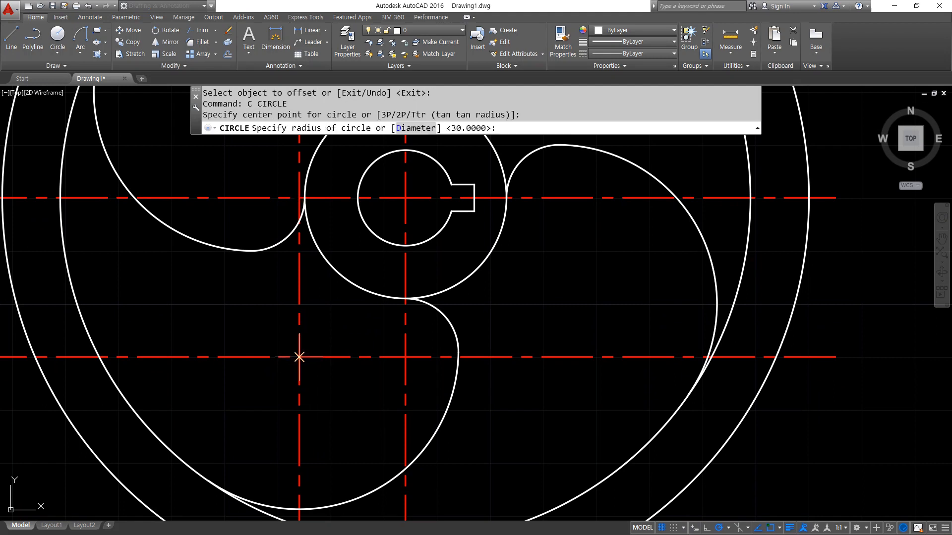
{"action": "type", "text": "40"}
{"action": "key", "text": "Return"}
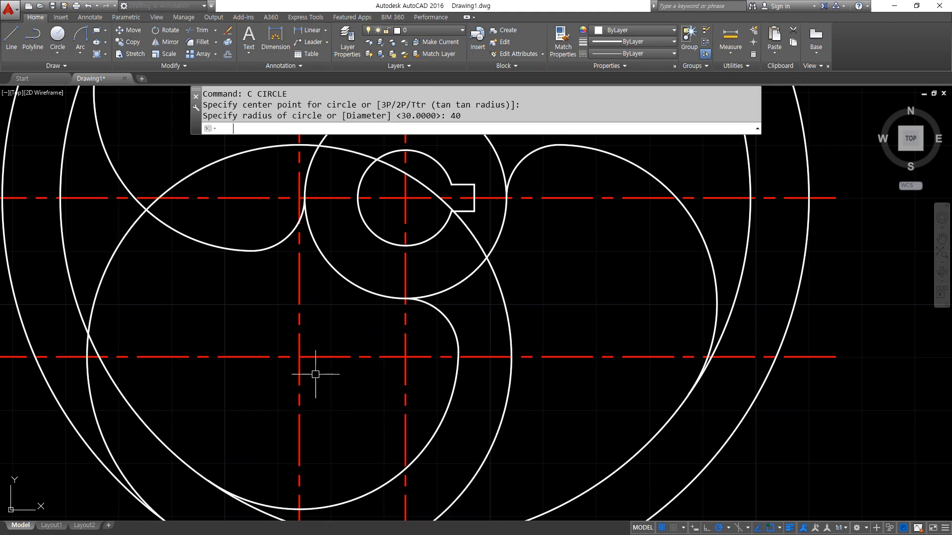
{"action": "left_click", "coordinate": [315, 375]}
{"action": "left_click", "coordinate": [273, 339]}
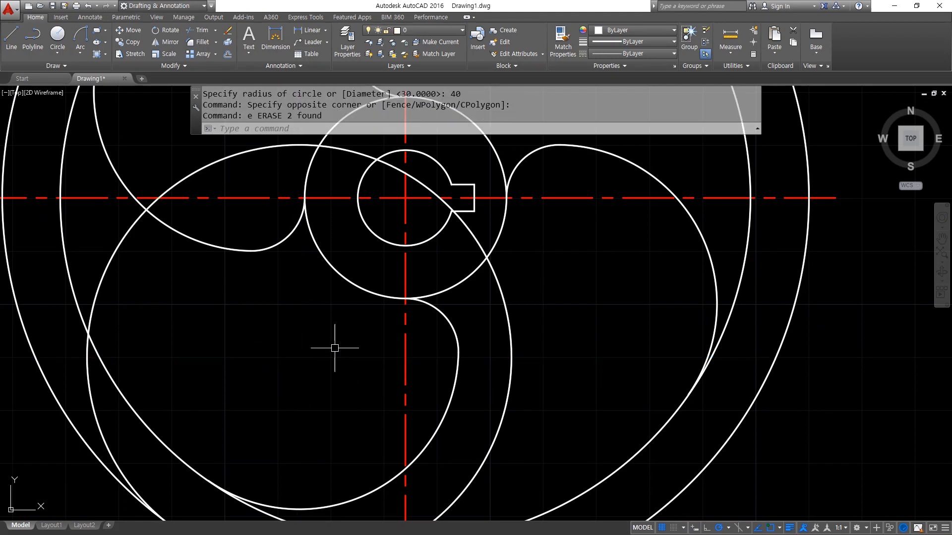
- Trim the upper-left part of the radius 40 circle between the horizontal centre line and the hub circle
{"action": "scroll", "coordinate": [330, 341], "scroll_direction": "down", "scroll_amount": 4}
{"action": "scroll", "coordinate": [272, 251], "scroll_direction": "up", "scroll_amount": 2}
{"action": "type", "text": "tr"}
{"action": "key", "text": "Return"}
{"action": "key", "text": "Return"}
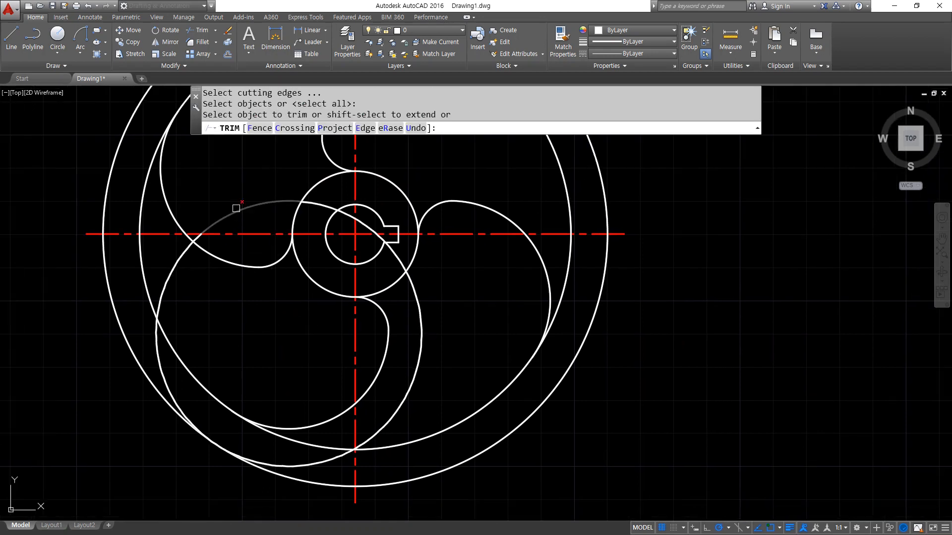
{"action": "left_click", "coordinate": [236, 206]}
{"action": "left_click", "coordinate": [259, 459]}
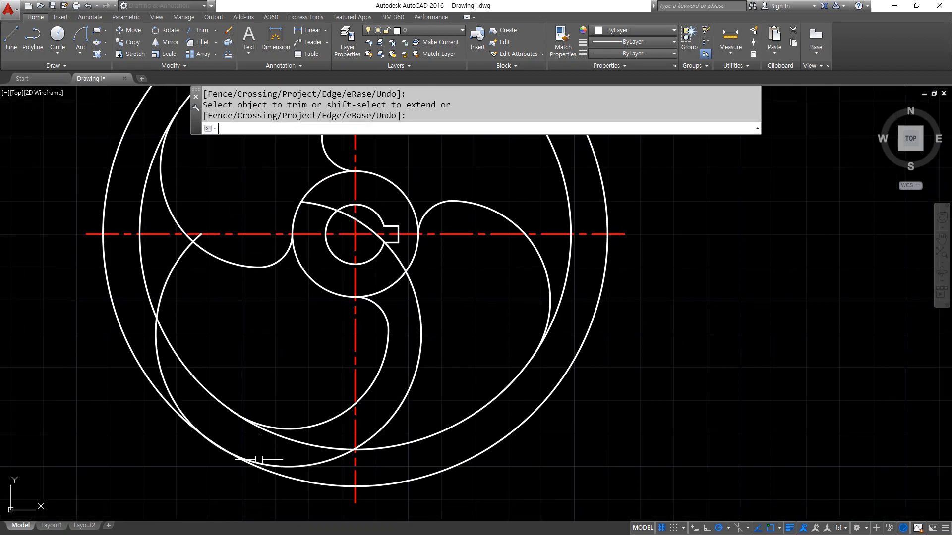
- Fillet the lower-right of the hub circle to the radius 40 arc with radius 19
{"action": "key", "text": "Return"}
{"action": "type", "text": "r"}
{"action": "key", "text": "Return"}
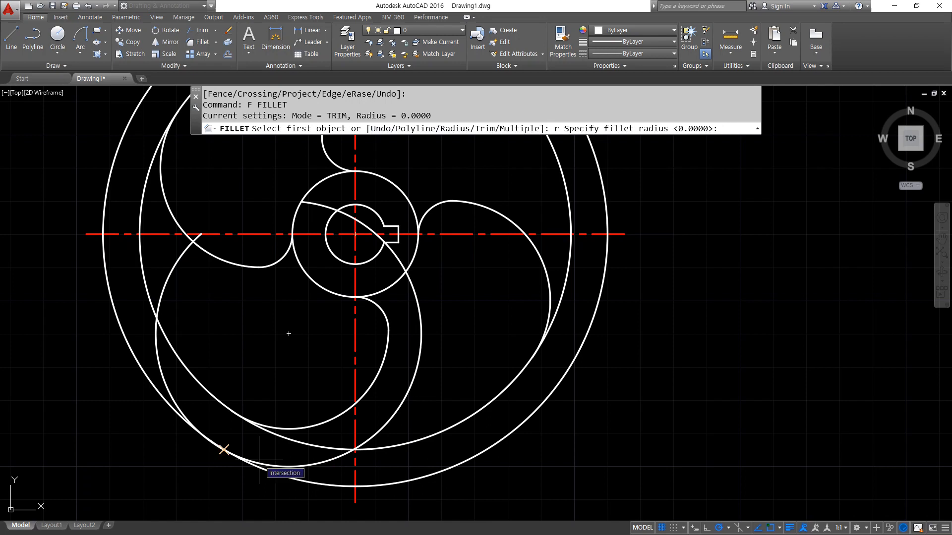
{"action": "type", "text": "19"}
{"action": "key", "text": "Return"}
{"action": "left_click", "coordinate": [409, 259]}
{"action": "left_click", "coordinate": [417, 288]}
- Fillet the lower end of the radius 40 arc to the inner rim circle with radius 5
{"action": "type", "text": "f"}
{"action": "key", "text": "Return"}
{"action": "key", "text": "Return"}
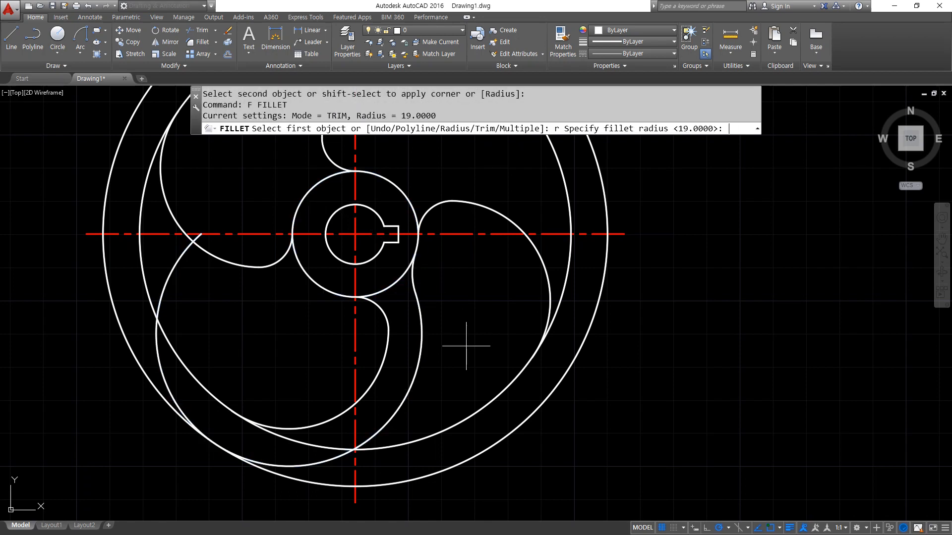
{"action": "type", "text": "5"}
{"action": "key", "text": "Return"}
{"action": "left_click", "coordinate": [396, 418]}
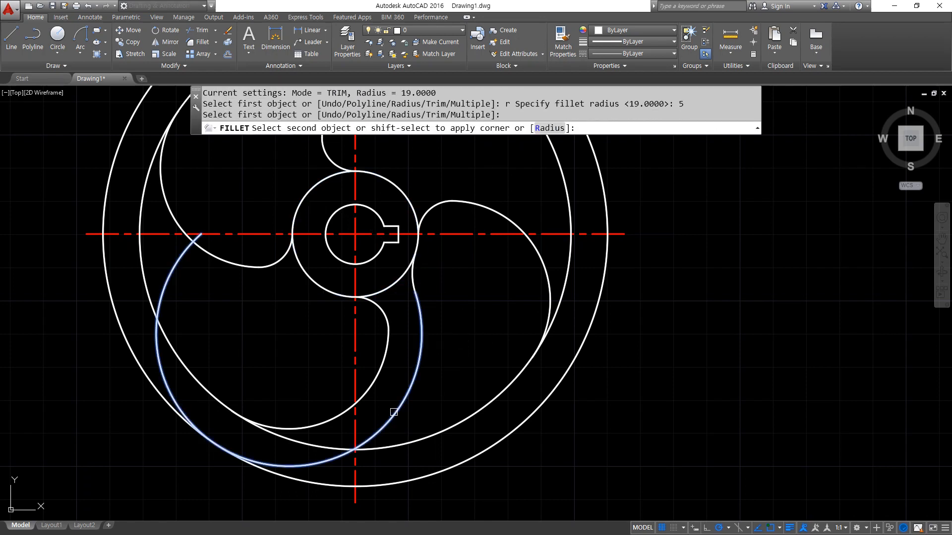
{"action": "left_click", "coordinate": [417, 441]}
- Offset the vertical centre line 30 to the left
{"action": "middle_click_drag", "start_coordinate": [234, 298], "coordinate": [238, 410]}
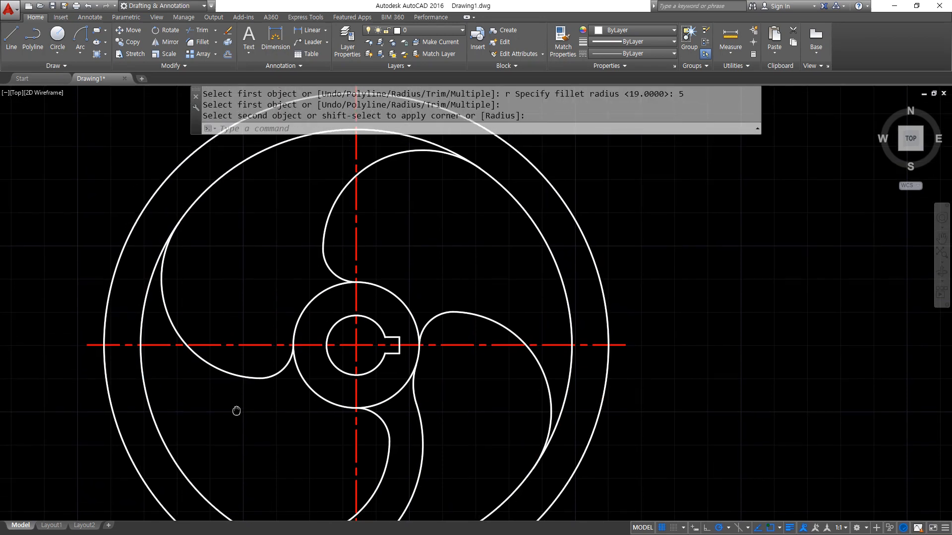
{"action": "mouse_move", "coordinate": [247, 346]}
{"action": "left_mouse_down"}
{"action": "mouse_move", "coordinate": [254, 443]}
{"action": "mouse_move", "coordinate": [244, 411]}
{"action": "mouse_move", "coordinate": [267, 426]}
{"action": "left_mouse_up"}
{"action": "mouse_move", "coordinate": [355, 238]}
{"action": "left_mouse_down"}
{"action": "mouse_move", "coordinate": [358, 218]}
{"action": "mouse_move", "coordinate": [252, 218]}
{"action": "mouse_move", "coordinate": [265, 235]}
{"action": "left_mouse_up"}
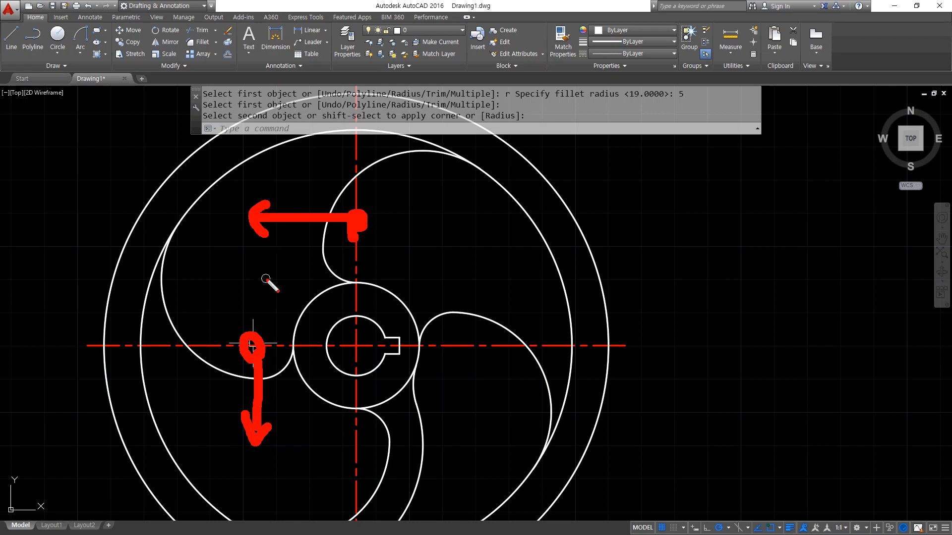
{"action": "key", "text": "Escape"}
{"action": "type", "text": "o"}
{"action": "key", "text": "Return"}
{"action": "type", "text": "30"}
{"action": "key", "text": "Return"}
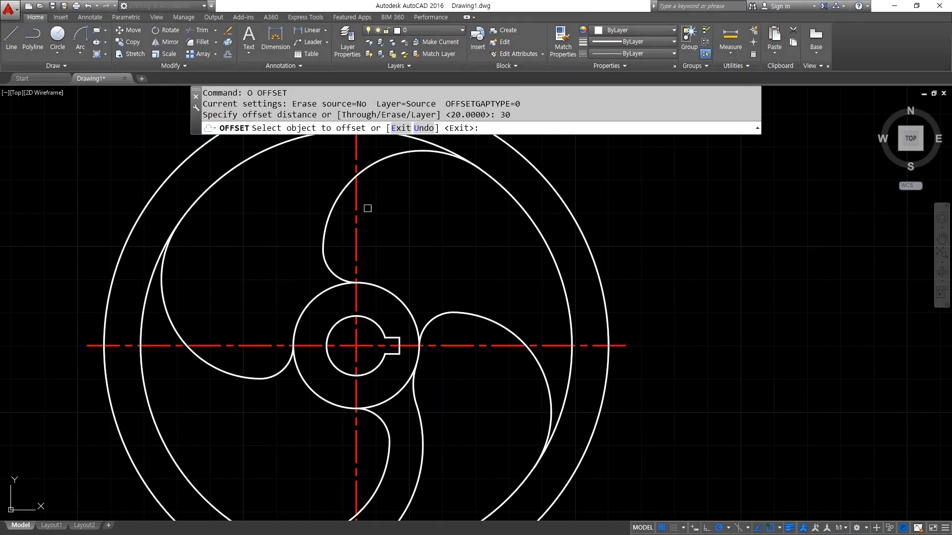
{"action": "left_click", "coordinate": [351, 228]}
{"action": "left_click", "coordinate": [257, 233]}
{"action": "key", "text": "Return"}
- Offset the horizontal centre line 20 upward
{"action": "key", "text": "Return"}
{"action": "type", "text": "20"}
{"action": "key", "text": "Return"}
{"action": "left_click", "coordinate": [229, 345]}
{"action": "left_click", "coordinate": [225, 283]}
{"action": "key", "text": "Return"}
- Draw a radius 40 circle centred on the crossing of the two offset lines at the wheel's upper left
{"action": "type", "text": "c"}
{"action": "key", "text": "Return"}
{"action": "left_click", "coordinate": [256, 279]}
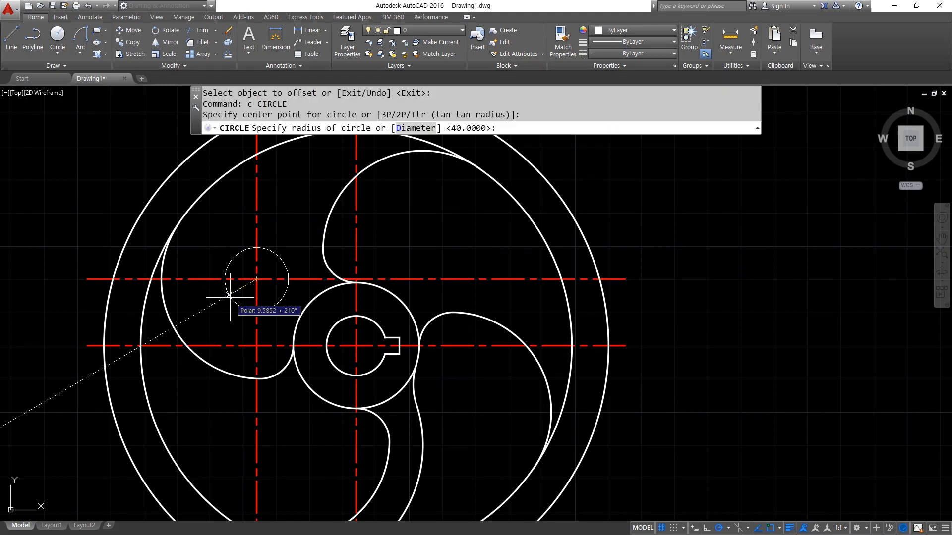
{"action": "type", "text": "40"}
{"action": "key", "text": "Return"}
- Erase the two offset construction lines at the wheel's upper left
{"action": "left_click", "coordinate": [269, 293]}
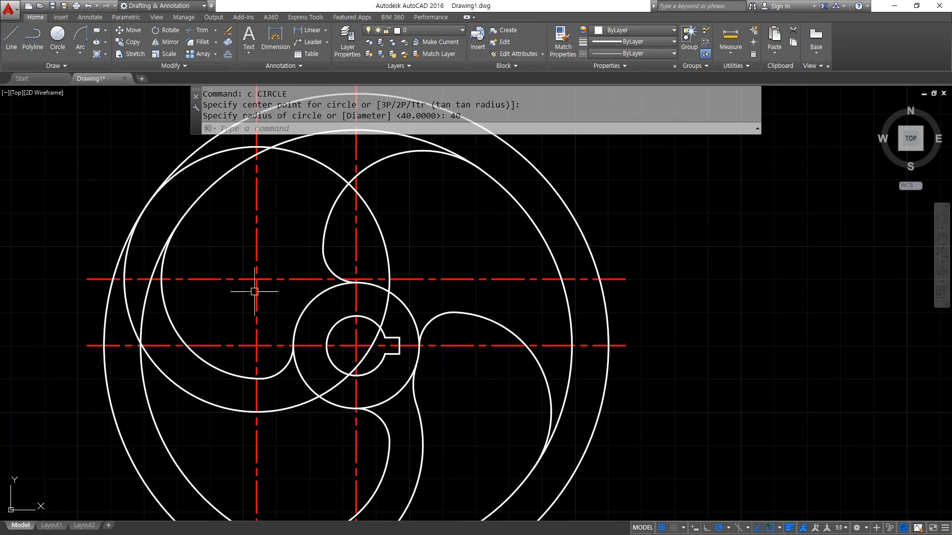
{"action": "left_click", "coordinate": [228, 263]}
{"action": "type", "text": "e"}
{"action": "key", "text": "Return"}
- Trim the right part of the upper-left radius 40 circle between the vertical centre line and the hub circle
{"action": "type", "text": "t"}
{"action": "key", "text": "Return"}
{"action": "key", "text": "Return"}
{"action": "left_click", "coordinate": [389, 248]}
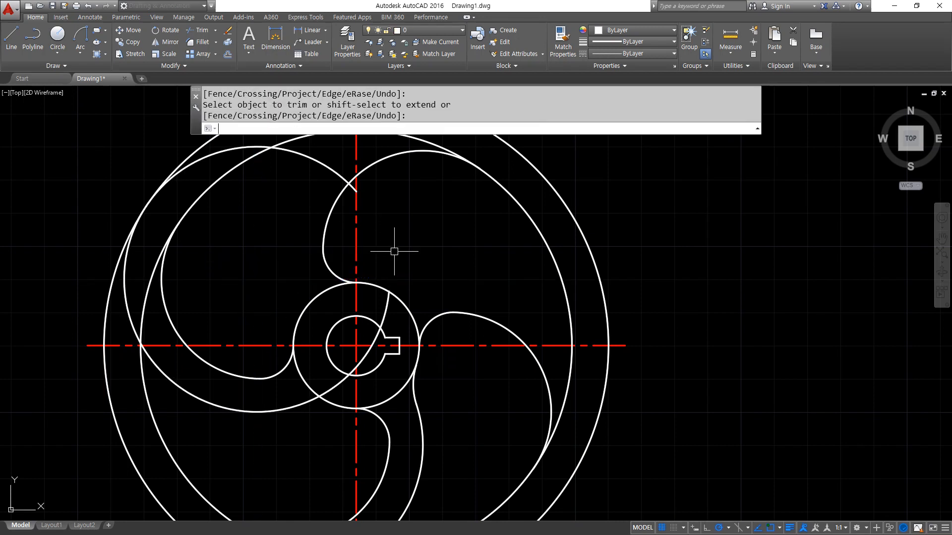
- Fillet the left end of the radius 40 arc to the inner rim circle with radius 5
{"action": "type", "text": "f"}
{"action": "key", "text": "Return"}
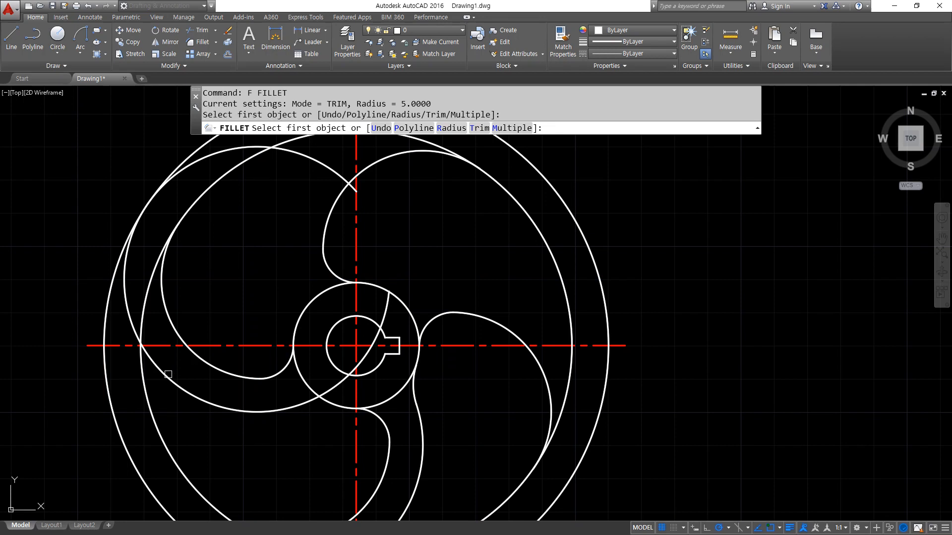
{"action": "left_click", "coordinate": [159, 373]}
{"action": "left_click", "coordinate": [144, 393]}
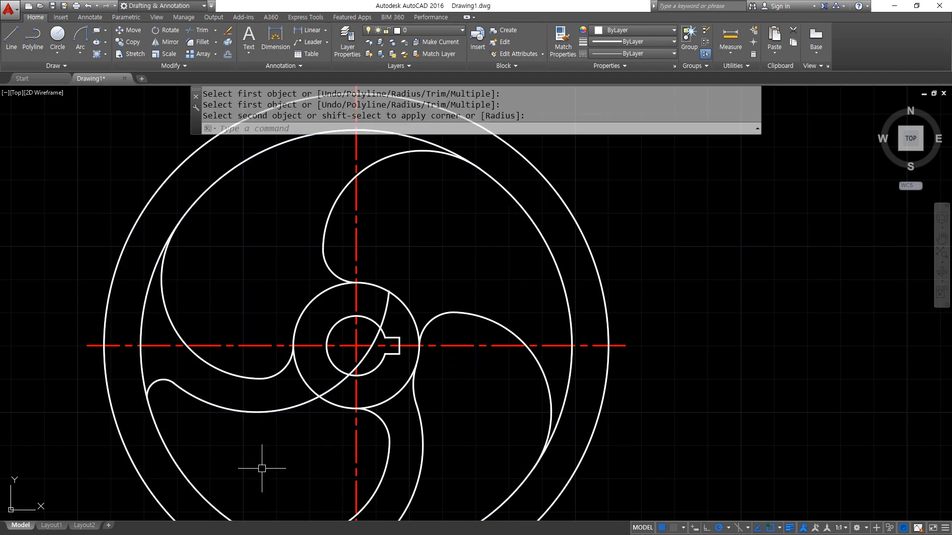
- Fillet the left radius 40 arc to the lower-left of the hub circle with radius 19
{"action": "key", "text": "Return"}
{"action": "type", "text": "r"}
{"action": "key", "text": "Return"}
{"action": "type", "text": "1"}
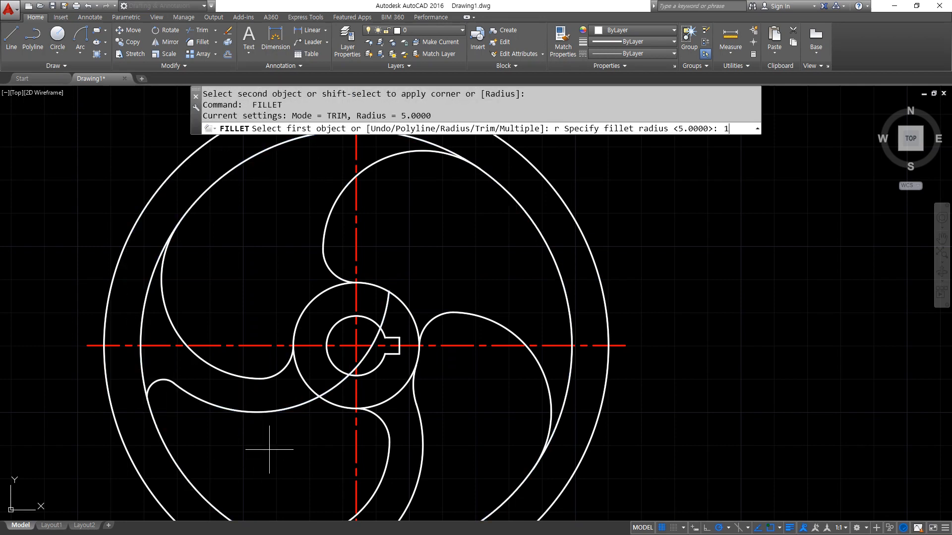
{"action": "type", "text": "9"}
{"action": "key", "text": "Return"}
{"action": "left_click", "coordinate": [285, 412]}
{"action": "left_click", "coordinate": [321, 400]}
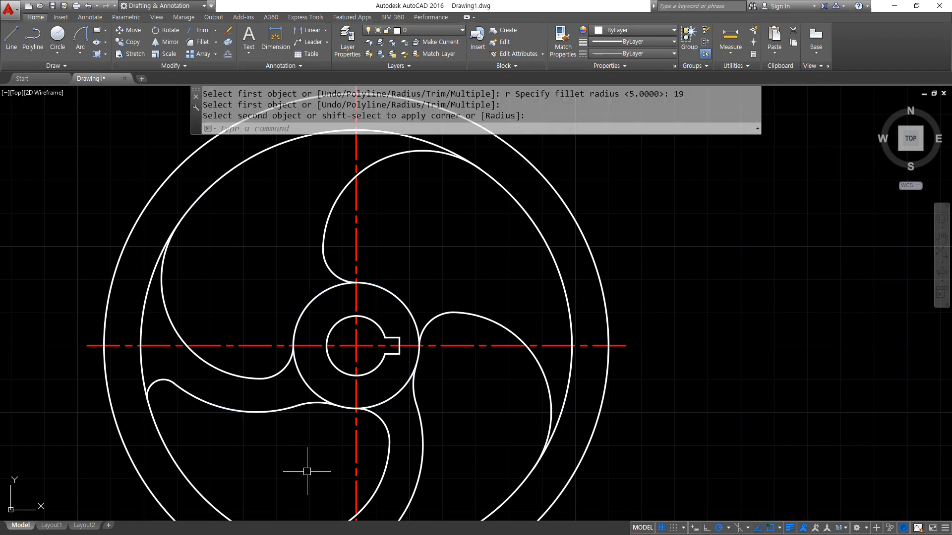
- Offset the horizontal centre line 30 upward
{"action": "mouse_move", "coordinate": [360, 215]}
{"action": "left_mouse_down"}
{"action": "mouse_move", "coordinate": [356, 201]}
{"action": "mouse_move", "coordinate": [280, 191]}
{"action": "mouse_move", "coordinate": [280, 203]}
{"action": "left_mouse_up"}
{"action": "mouse_move", "coordinate": [491, 345]}
{"action": "left_mouse_down"}
{"action": "mouse_move", "coordinate": [478, 248]}
{"action": "mouse_move", "coordinate": [508, 268]}
{"action": "left_mouse_up"}
{"action": "type", "text": "o"}
{"action": "key", "text": "Return"}
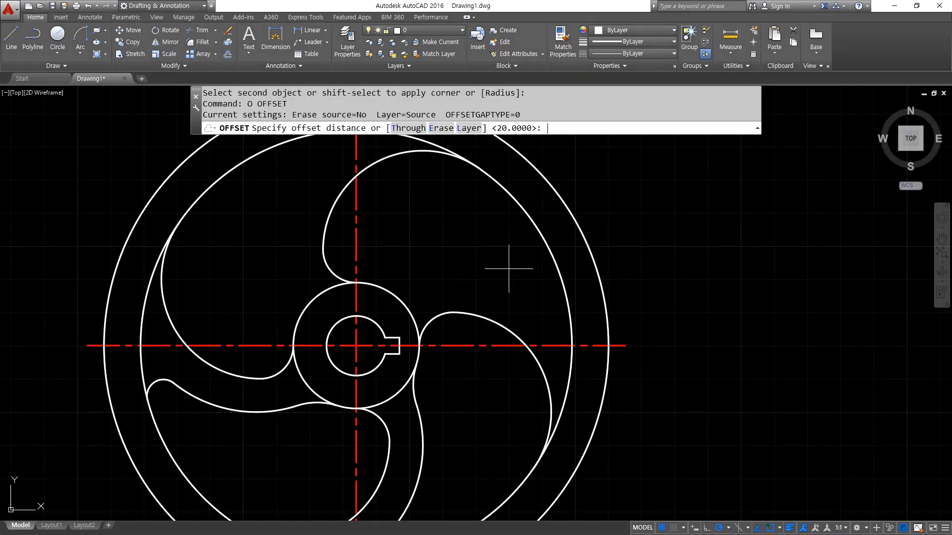
{"action": "type", "text": "30"}
{"action": "key", "text": "Return"}
{"action": "left_click", "coordinate": [482, 346]}
{"action": "left_click", "coordinate": [471, 257]}
{"action": "key", "text": "Return"}
- Offset the vertical centre line 20 to the right
{"action": "key", "text": "Return"}
{"action": "type", "text": "20"}
{"action": "key", "text": "Return"}
{"action": "left_click", "coordinate": [356, 229]}
{"action": "left_click", "coordinate": [444, 251]}
{"action": "key", "text": "Return"}
- Draw a radius 40 circle centred on the crossing of the two offset lines at the wheel's upper right
{"action": "type", "text": "c"}
{"action": "key", "text": "Return"}
{"action": "left_click", "coordinate": [422, 247]}
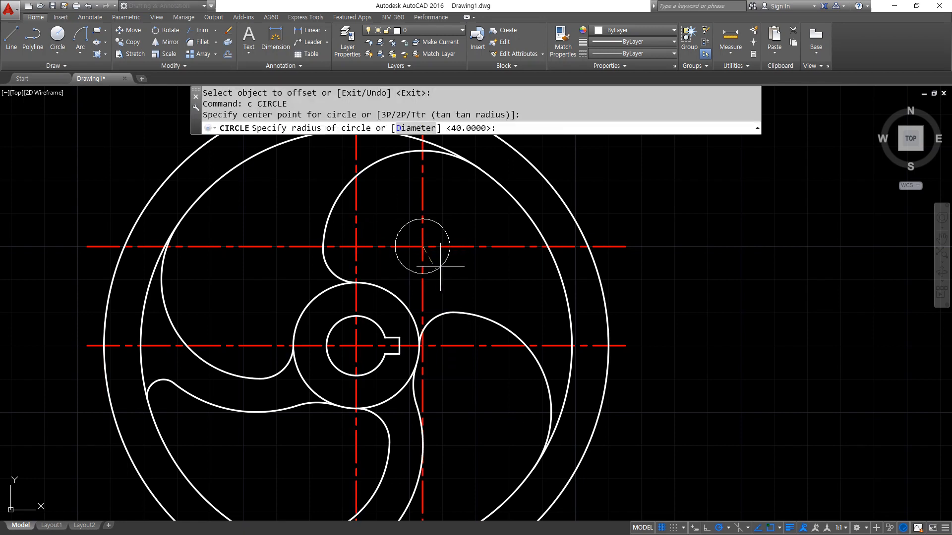
{"action": "type", "text": "40"}
{"action": "key", "text": "Return"}
- Erase the two offset construction lines at the wheel's upper right
{"action": "left_click", "coordinate": [447, 259]}
{"action": "left_click", "coordinate": [419, 218]}
{"action": "type", "text": "e"}
{"action": "key", "text": "Return"}
- Trim the piece of the upper-right radius 40 circle between the bore and the lower-right of the hub circle
{"action": "middle_click_drag", "start_coordinate": [416, 219], "coordinate": [431, 252]}
{"action": "type", "text": "tr"}
{"action": "key", "text": "Return"}
{"action": "key", "text": "Return"}
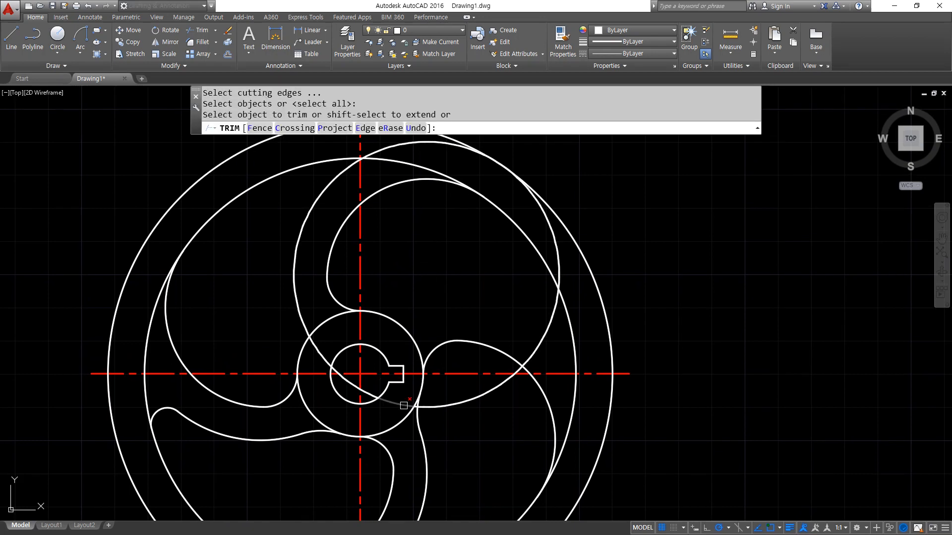
{"action": "left_click", "coordinate": [403, 404]}
{"action": "key", "text": "Return"}
- Fillet the upper-left of the hub circle to the upper radius 40 arc with radius 19
{"action": "type", "text": "f"}
{"action": "key", "text": "Return"}
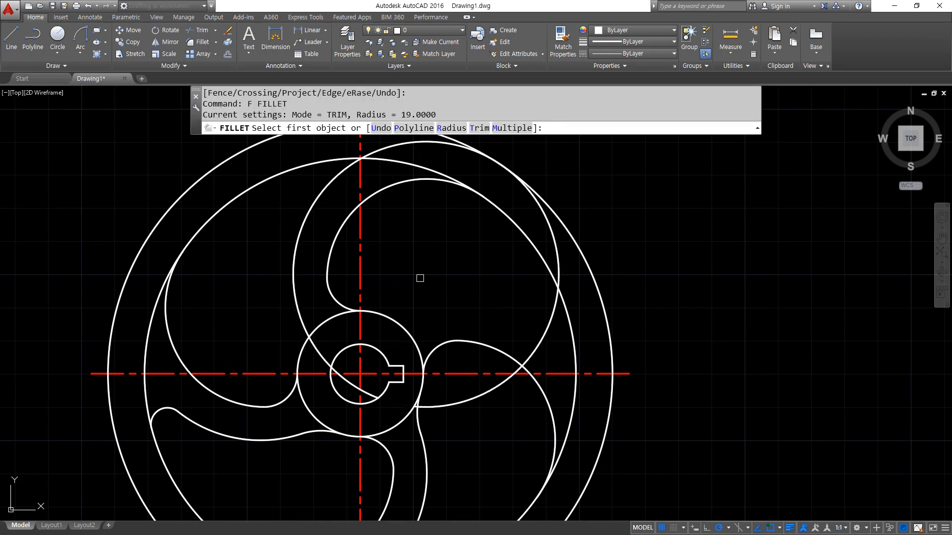
{"action": "left_click", "coordinate": [301, 350]}
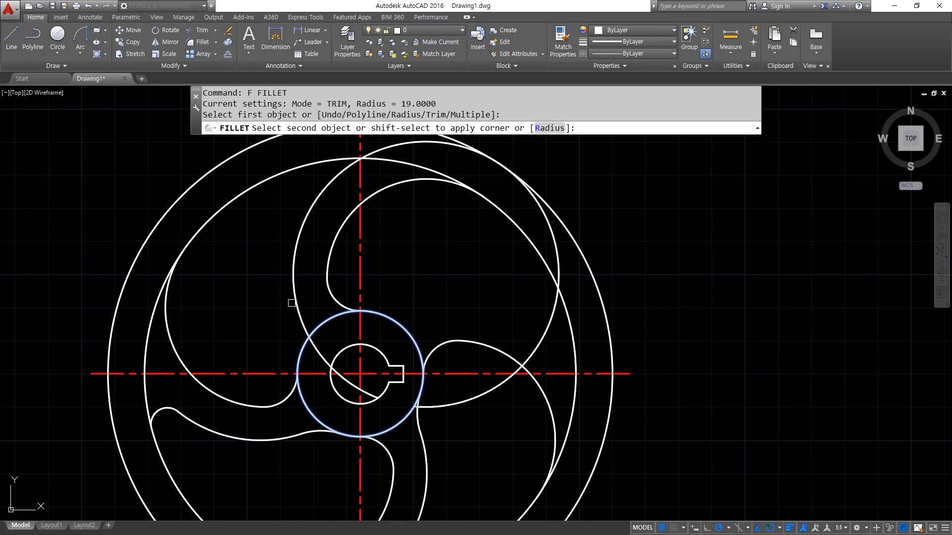
{"action": "left_click", "coordinate": [293, 303]}
{"action": "type", "text": "r"}
{"action": "key", "text": "Return"}
{"action": "key", "text": "Escape"}
{"action": "key", "text": "Escape"}
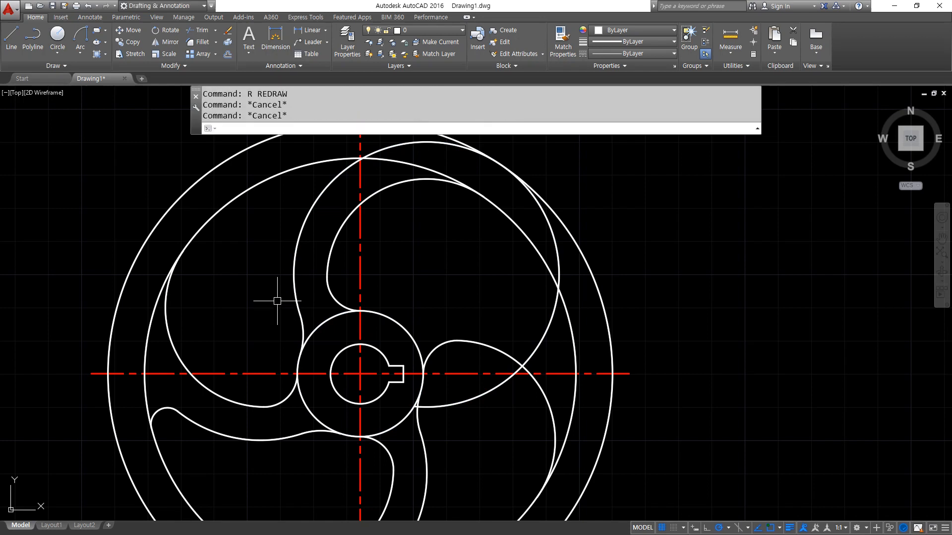
- Fillet the inner rim circle to the upper radius 40 arc with radius 5, just left of the vertical centre line
{"action": "type", "text": "f"}
{"action": "key", "text": "Return"}
{"action": "type", "text": "r"}
{"action": "key", "text": "Return"}
{"action": "type", "text": "5"}
{"action": "key", "text": "Return"}
{"action": "left_click", "coordinate": [305, 164]}
{"action": "left_click", "coordinate": [316, 207]}
{"action": "middle_click_drag", "start_coordinate": [433, 356], "coordinate": [383, 254]}
{"action": "key", "text": "ctrl+2"}
{"action": "mouse_move", "coordinate": [429, 286]}
{"action": "left_mouse_down"}
{"action": "mouse_move", "coordinate": [409, 169]}
{"action": "mouse_move", "coordinate": [437, 183]}
{"action": "left_mouse_up"}
{"action": "mouse_move", "coordinate": [312, 387]}
{"action": "left_mouse_down"}
{"action": "mouse_move", "coordinate": [317, 375]}
{"action": "mouse_move", "coordinate": [397, 377]}
{"action": "mouse_move", "coordinate": [392, 387]}
{"action": "left_mouse_up"}
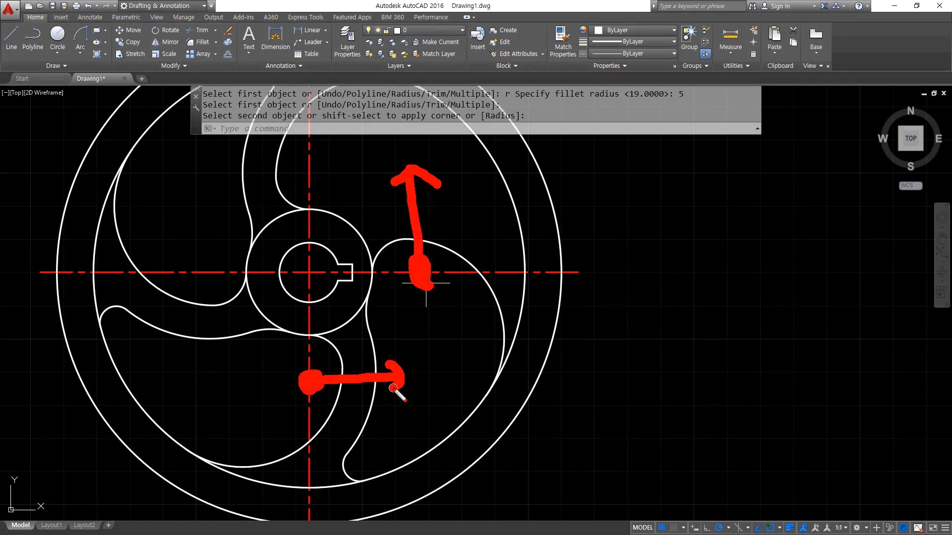
{"action": "key", "text": "Escape"}
- Offset the vertical centre line 30 to the right
{"action": "type", "text": "o"}
{"action": "key", "text": "Return"}
{"action": "type", "text": "30"}
{"action": "key", "text": "Return"}
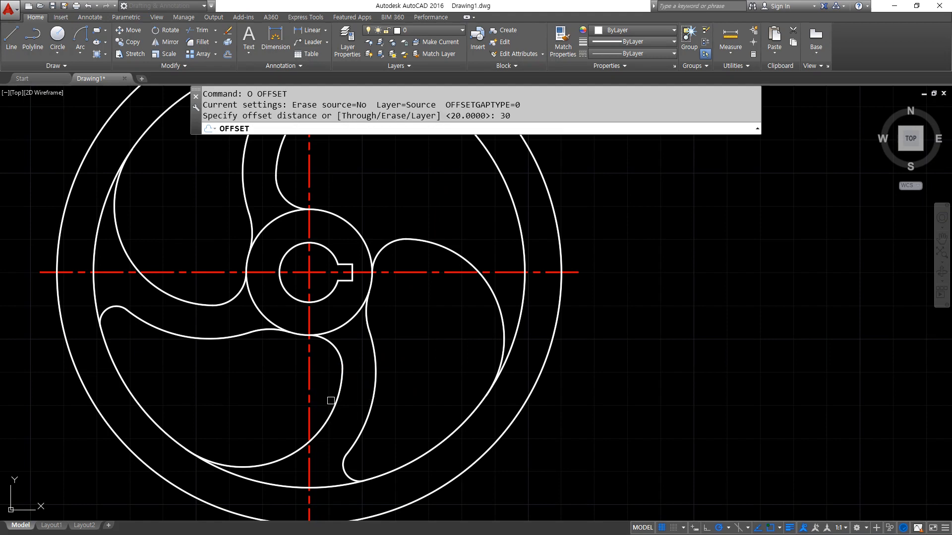
{"action": "left_click", "coordinate": [311, 399]}
{"action": "left_click", "coordinate": [452, 374]}
{"action": "key", "text": "Return"}
- Offset the horizontal centre line 20 downward
{"action": "key", "text": "Return"}
{"action": "type", "text": "20"}
{"action": "key", "text": "Return"}
{"action": "left_click", "coordinate": [440, 272]}
{"action": "left_click", "coordinate": [419, 337]}
{"action": "key", "text": "Return"}
- Draw a radius 40 circle centred on the crossing of the two offset lines at the wheel's lower right
{"action": "type", "text": "c"}
{"action": "key", "text": "Return"}
{"action": "left_click", "coordinate": [408, 339]}
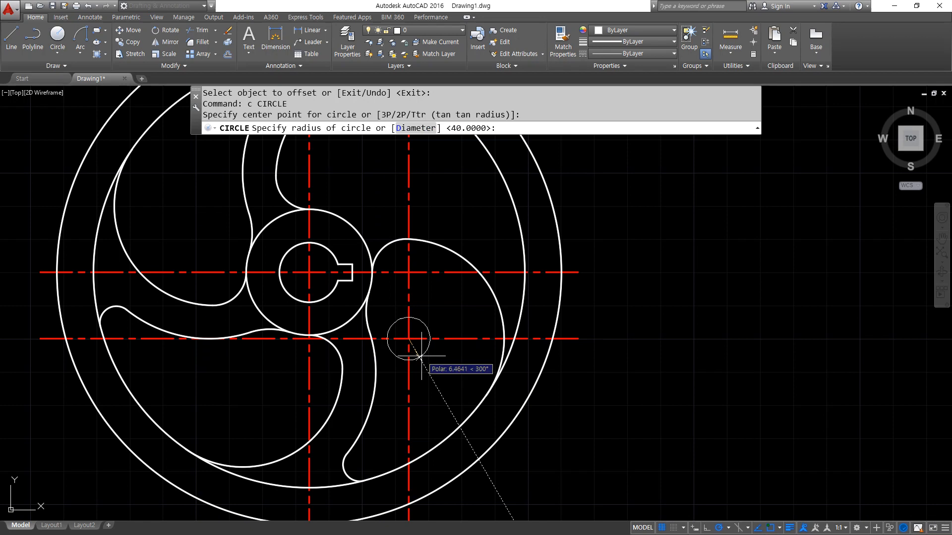
{"action": "type", "text": "40"}
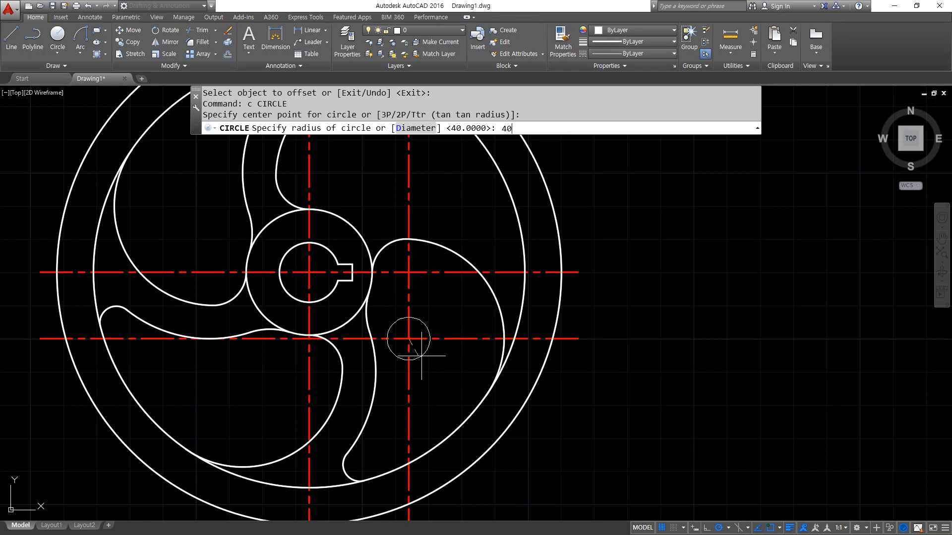
{"action": "key", "text": "Return"}
- Erase the two offset construction lines at the wheel's lower right
{"action": "left_click", "coordinate": [431, 367]}
{"action": "left_click", "coordinate": [409, 330]}
{"action": "key", "text": "Delete"}
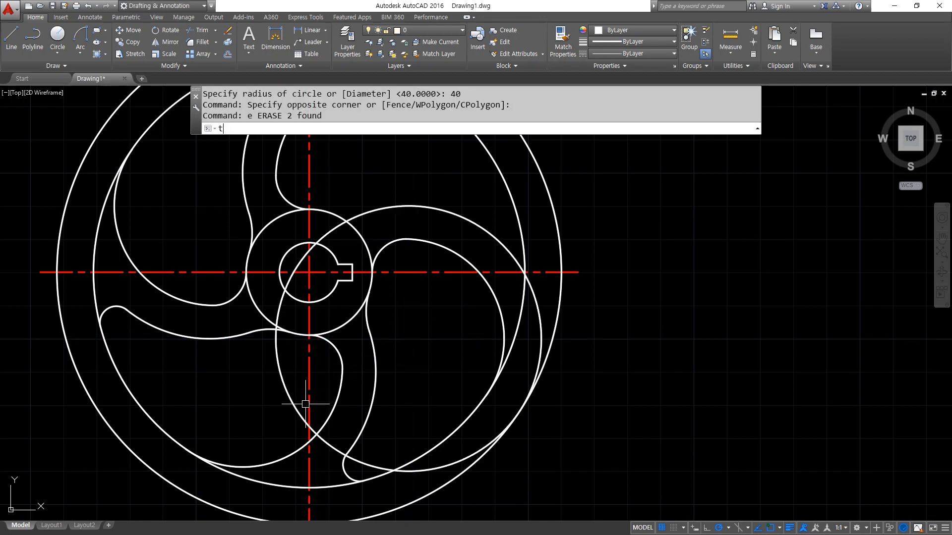
- Trim the new radius 40 circle's lower-left piece between the hub circle and the vertical centre line
{"action": "type", "text": "tr"}
{"action": "key", "text": "Return"}
{"action": "key", "text": "Return"}
{"action": "left_click", "coordinate": [288, 401]}
- Fillet the new radius 40 arc to the inner rim circle with radius 5, just above the horizontal centre line on the right
{"action": "type", "text": "f"}
{"action": "key", "text": "Return"}
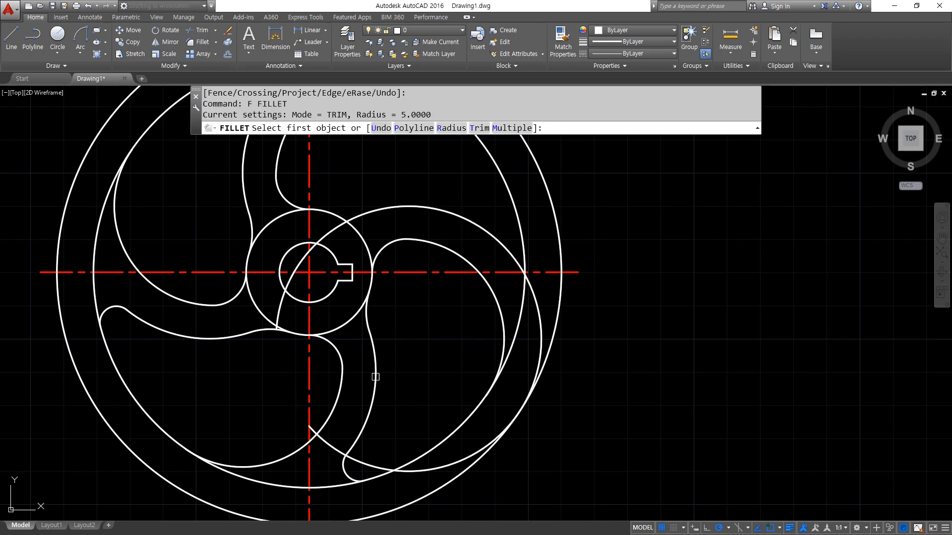
{"action": "left_click", "coordinate": [491, 234]}
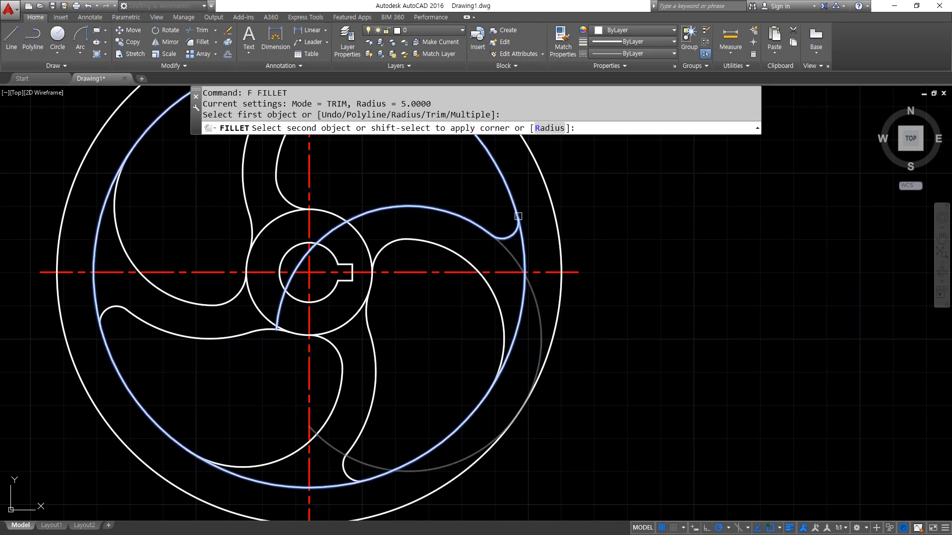
{"action": "left_click", "coordinate": [510, 214]}
- Fillet the upper-right of the hub circle to the right-hand radius 40 arc with radius 19
{"action": "key", "text": "Return"}
{"action": "type", "text": "r"}
{"action": "key", "text": "Return"}
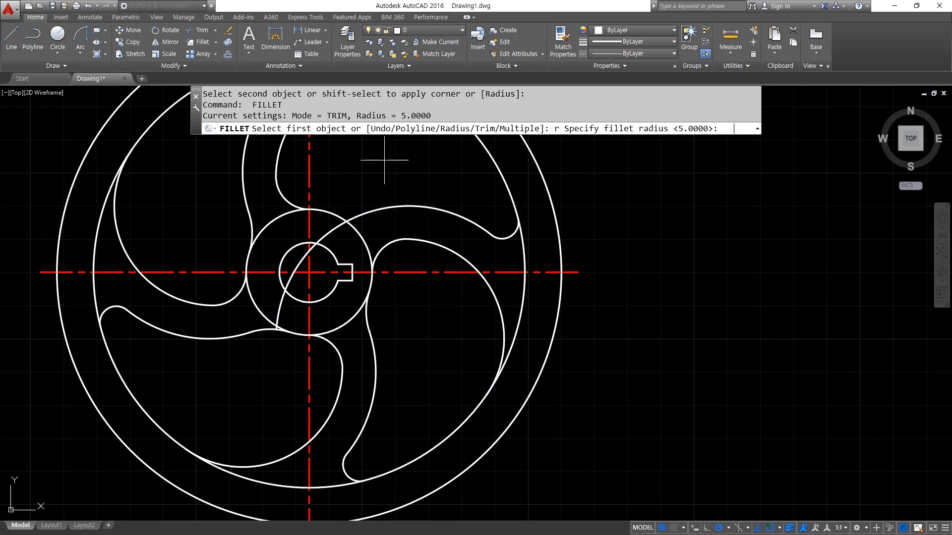
{"action": "key", "text": "Return"}
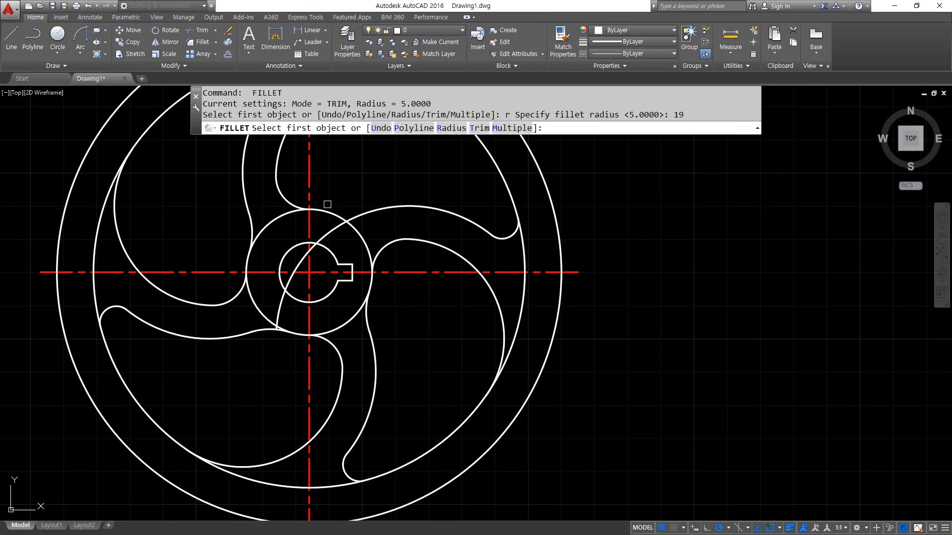
{"action": "left_click", "coordinate": [330, 216]}
{"action": "left_click", "coordinate": [383, 207]}
{"action": "scroll", "coordinate": [439, 342], "scroll_direction": "down", "scroll_amount": 2}
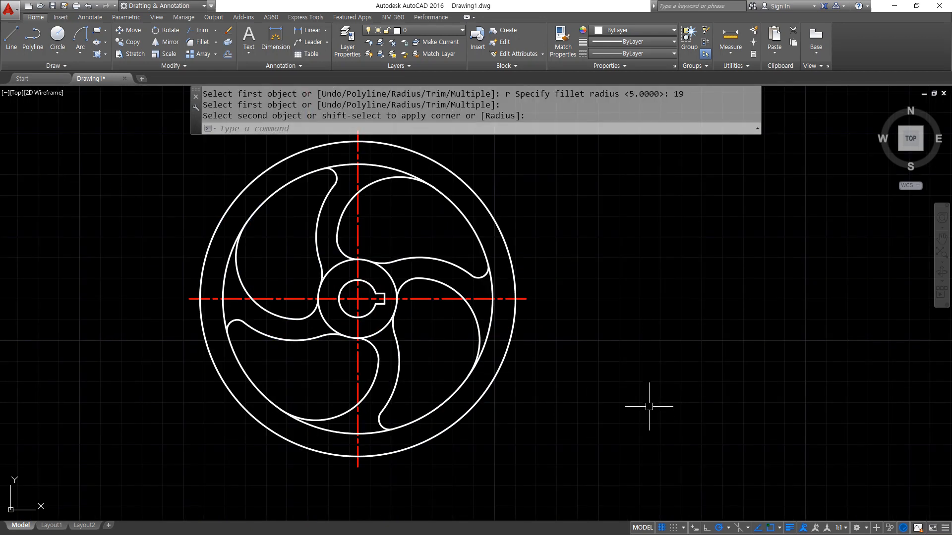